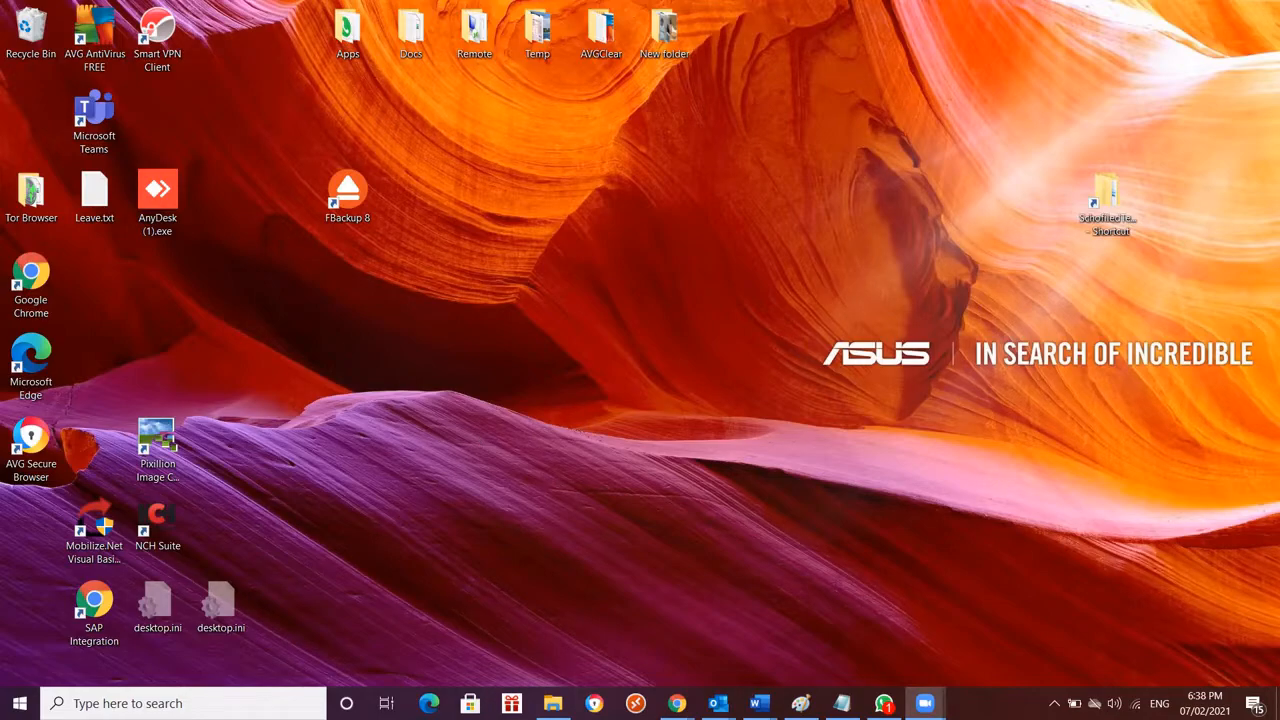
Switch to the new tab window in Google Chrome and search Google for fbackup
mouse_move(677, 703)
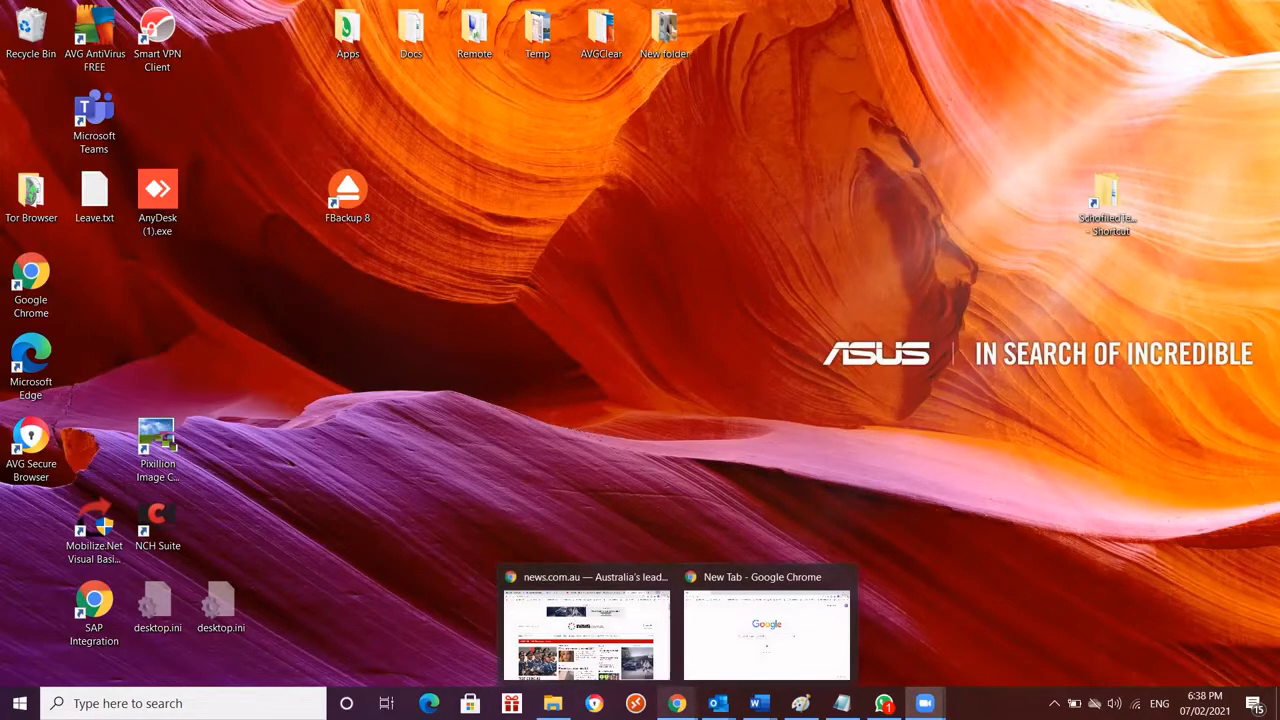
left_click(766, 630)
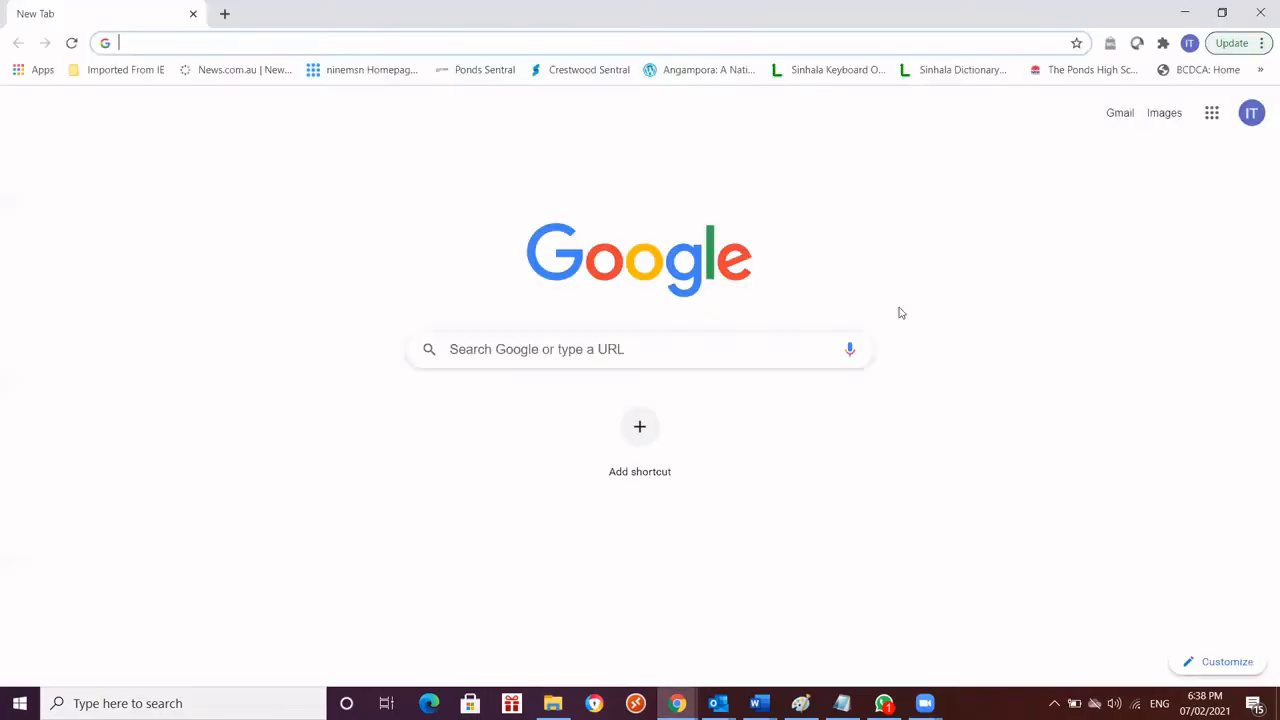
left_click(610, 357)
type("f")
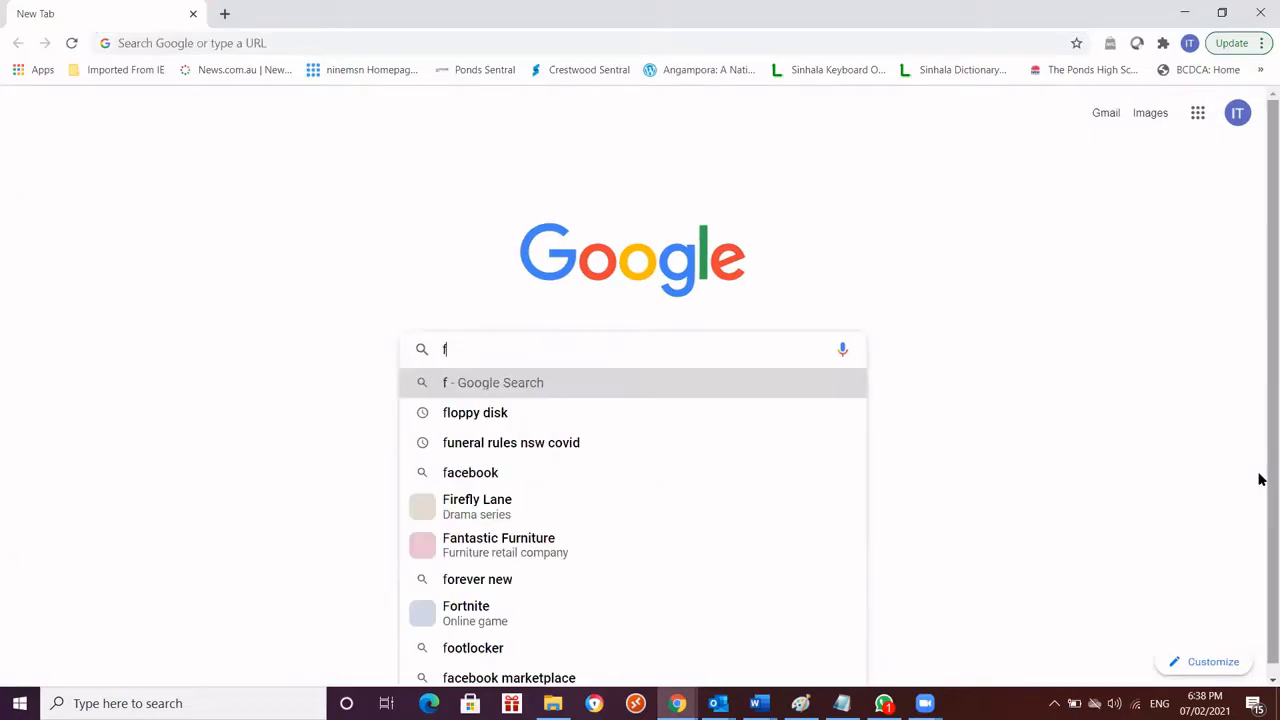
type("b")
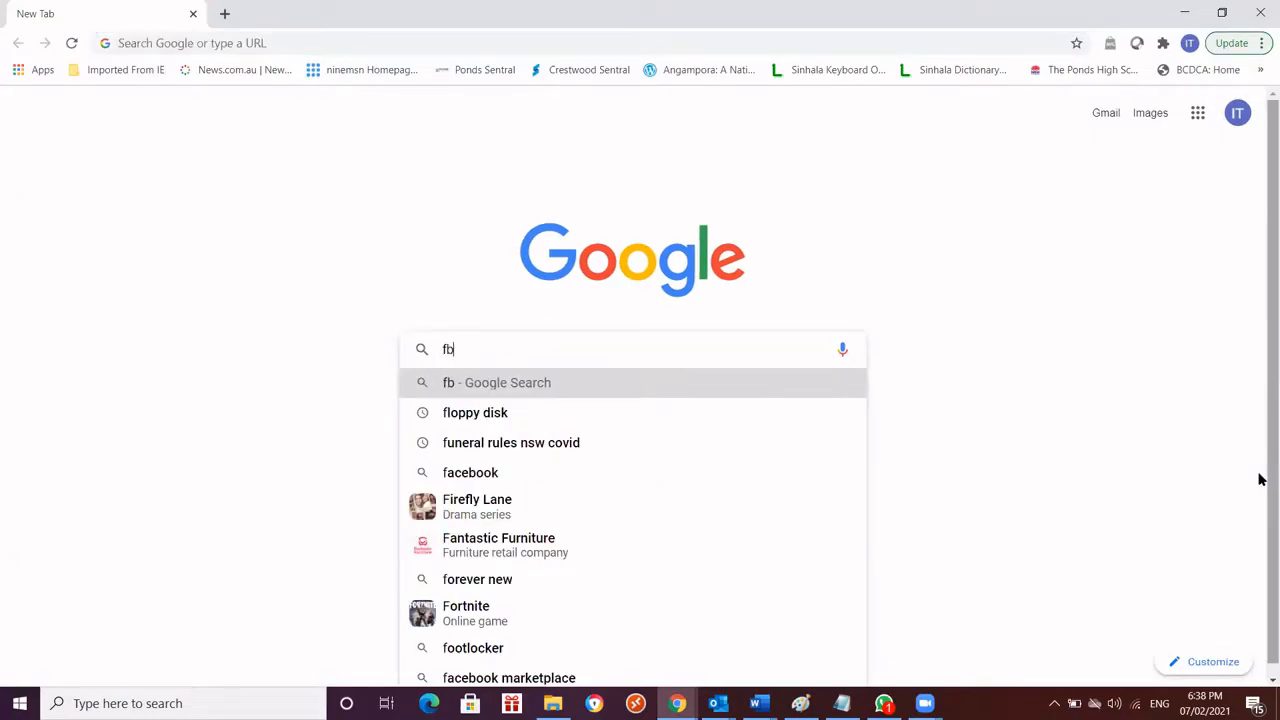
type("ack")
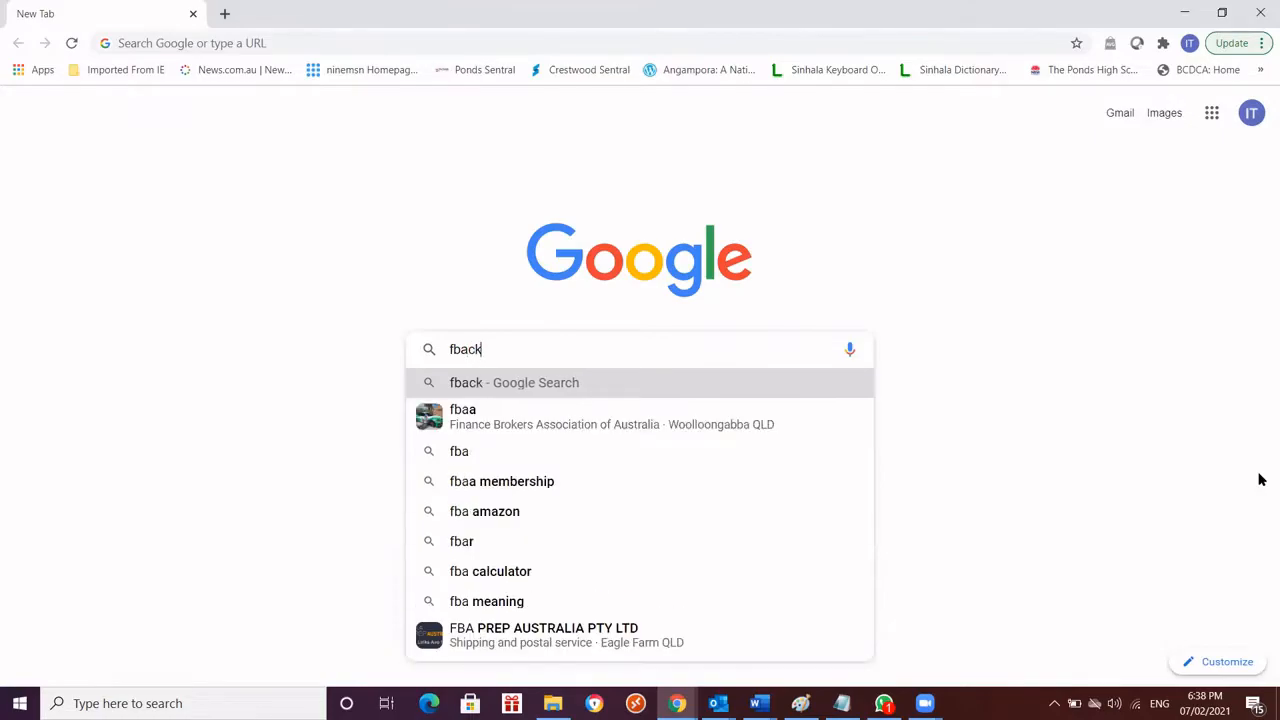
type("up")
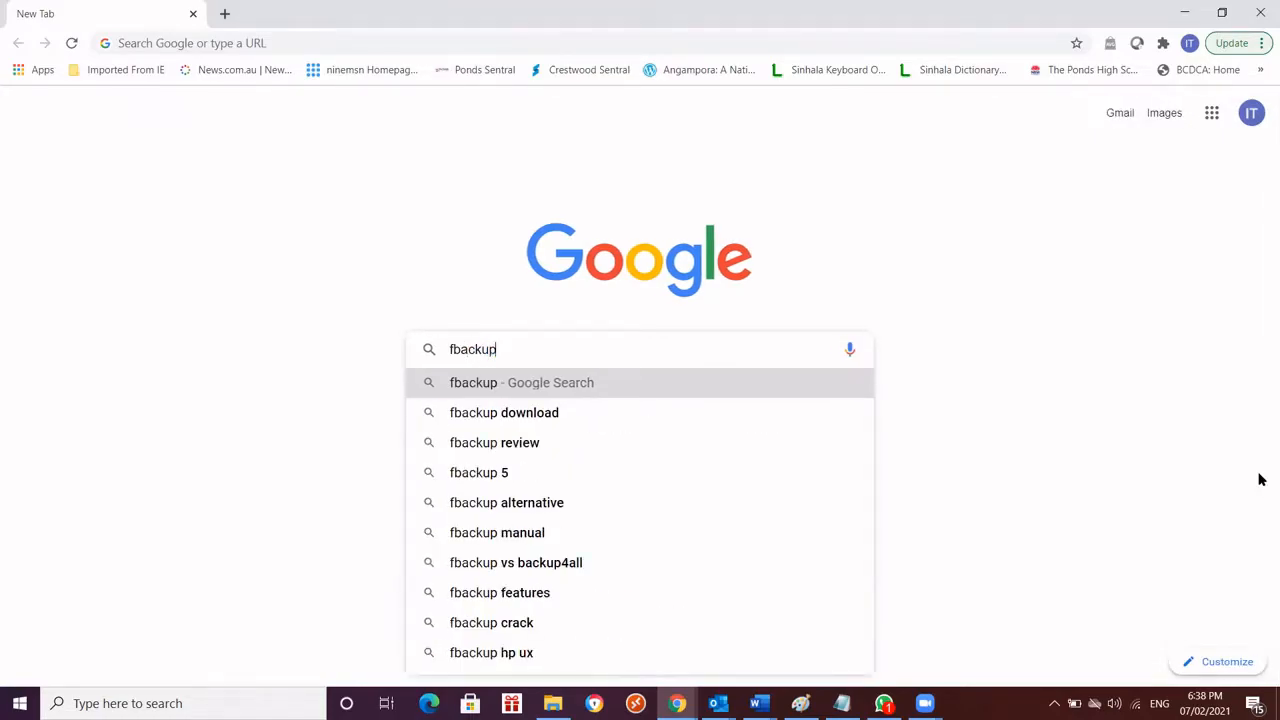
key("Return")
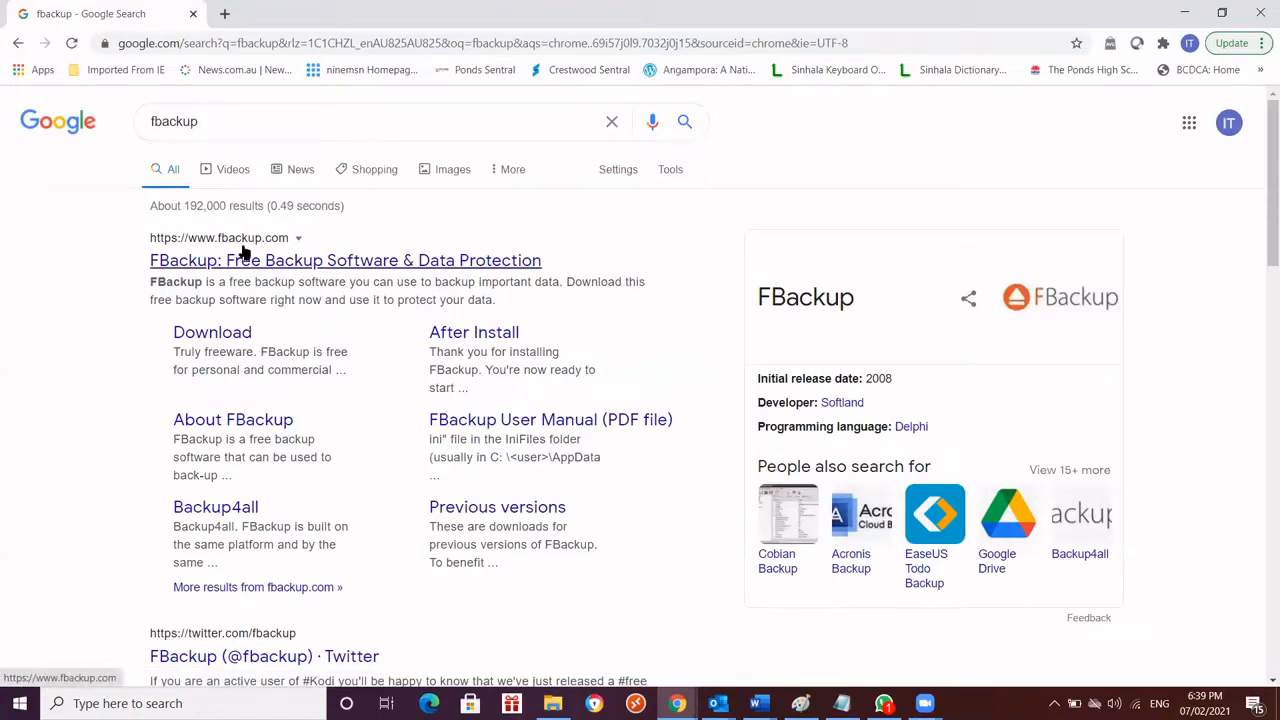
Open the official fbackup.com site from the results and dismiss the Backup4all Lite discount offer
left_click(353, 261)
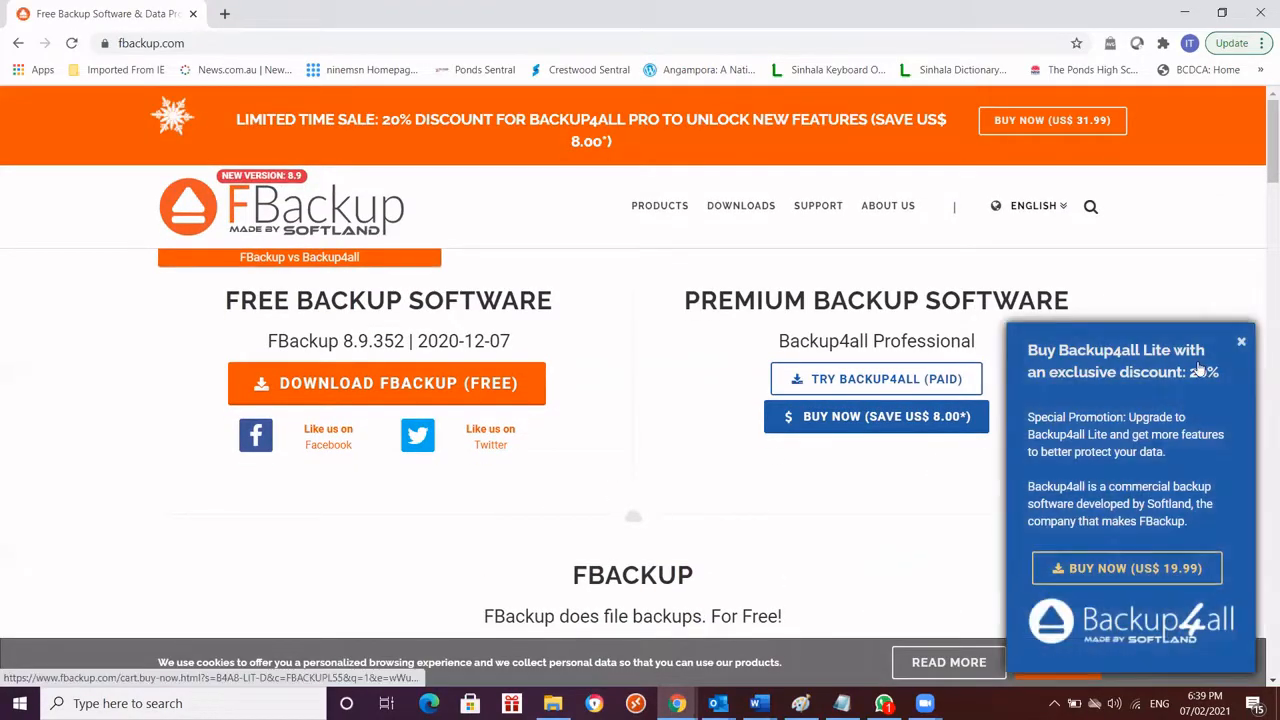
left_click(1243, 344)
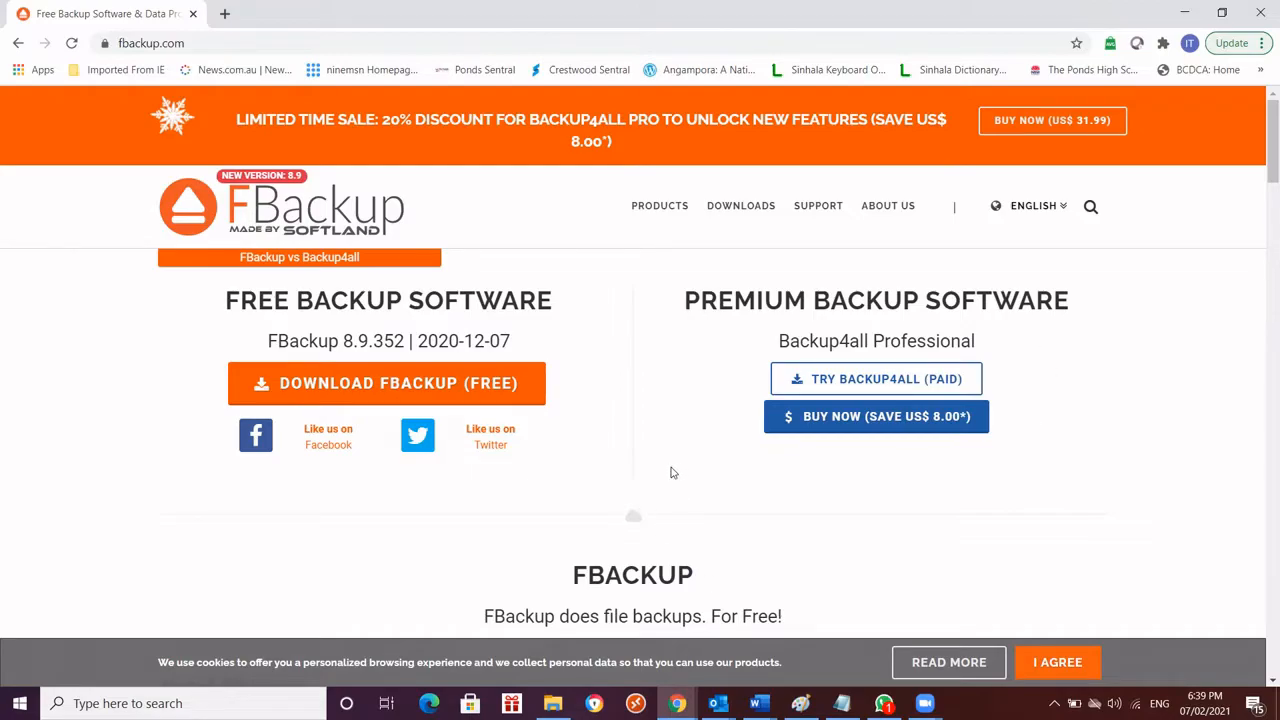
left_click(423, 400)
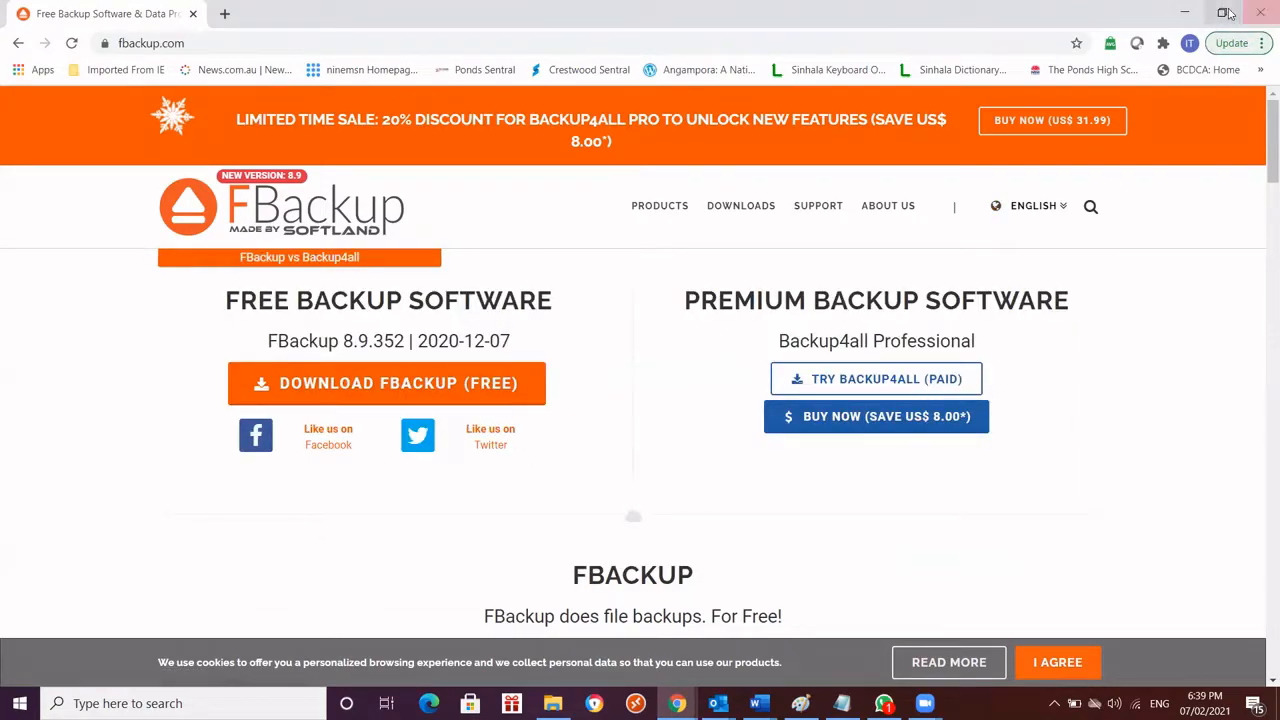
Launch FBackup 8 from the desktop, declining the update to version 8.9.352 and closing the updates window
left_click(1190, 11)
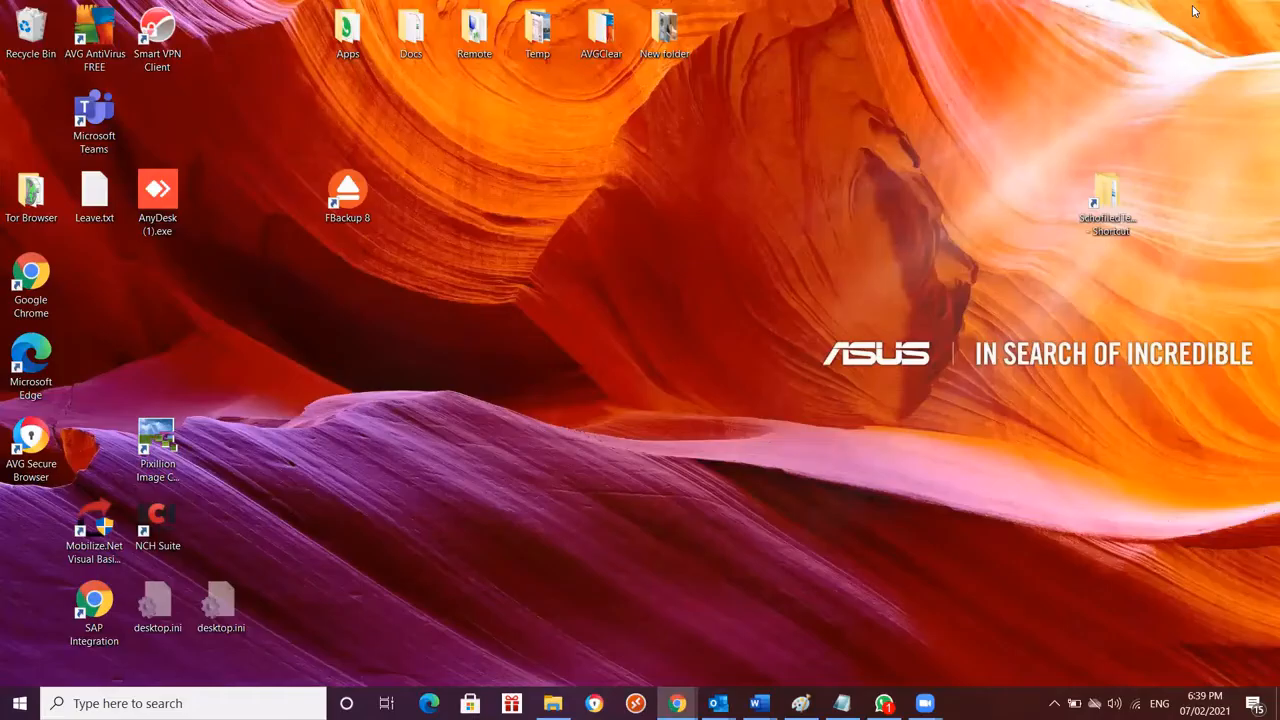
left_click(352, 206)
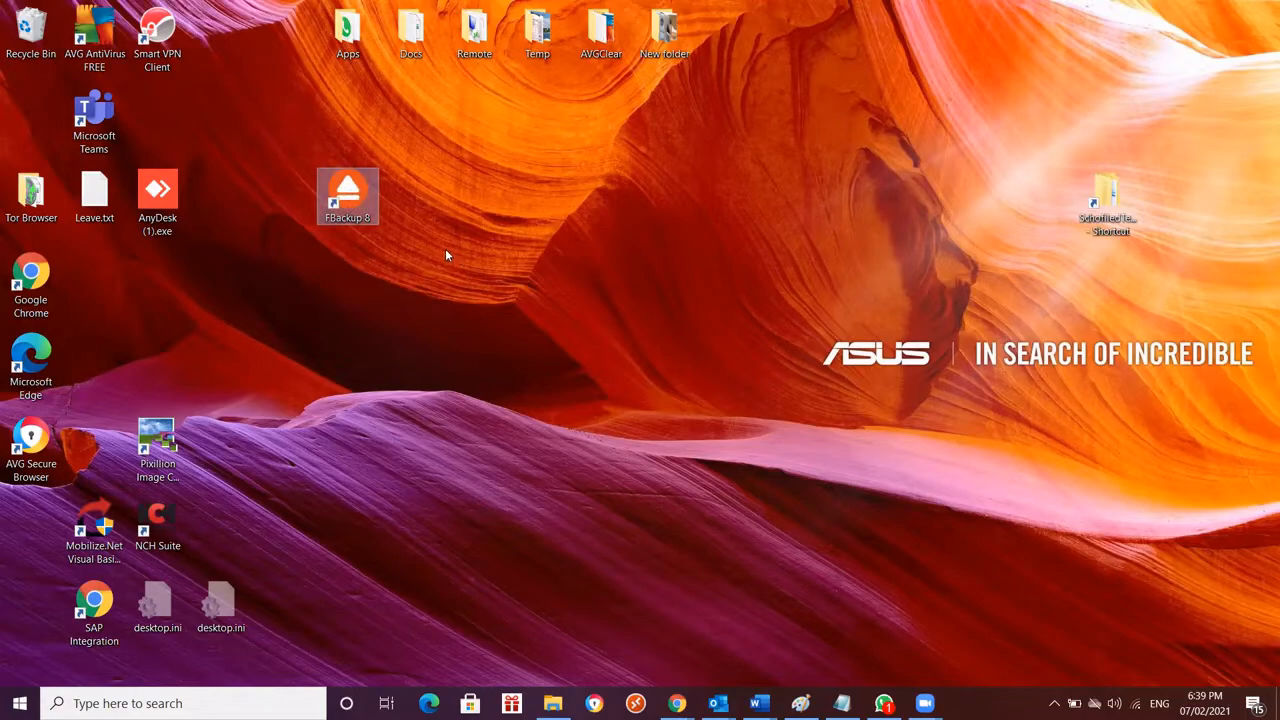
double_click(355, 203)
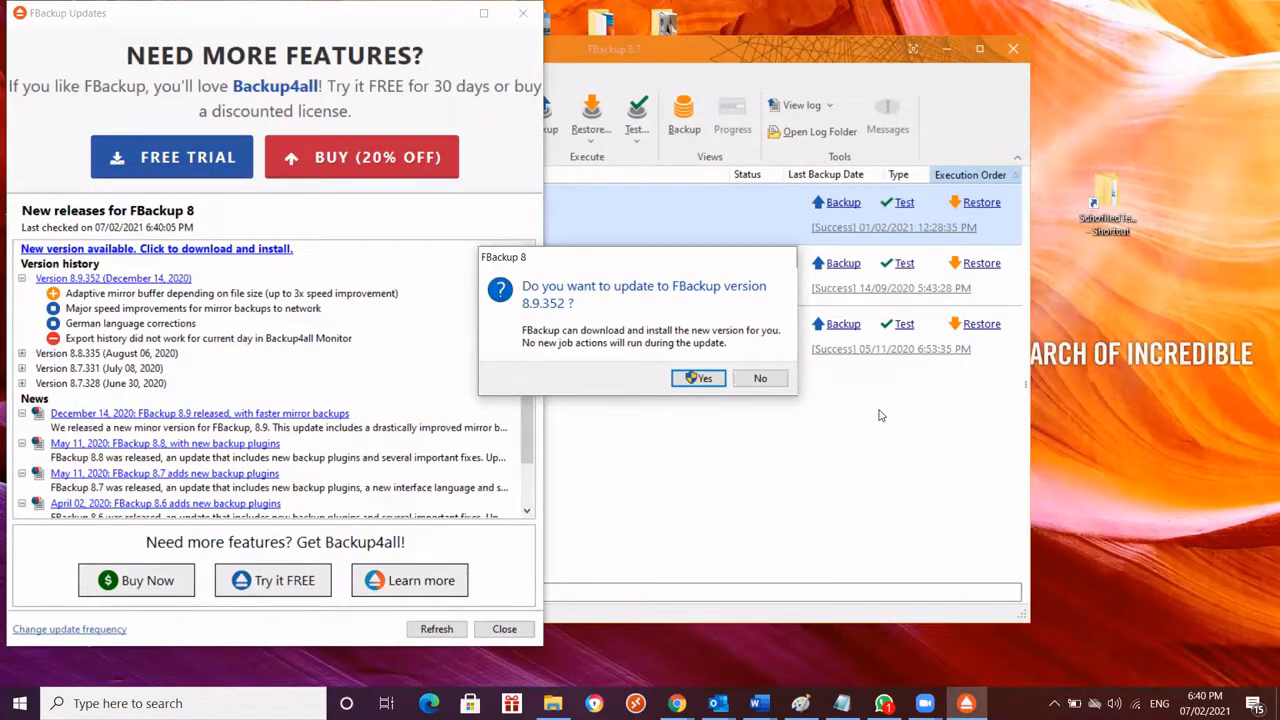
left_click(766, 382)
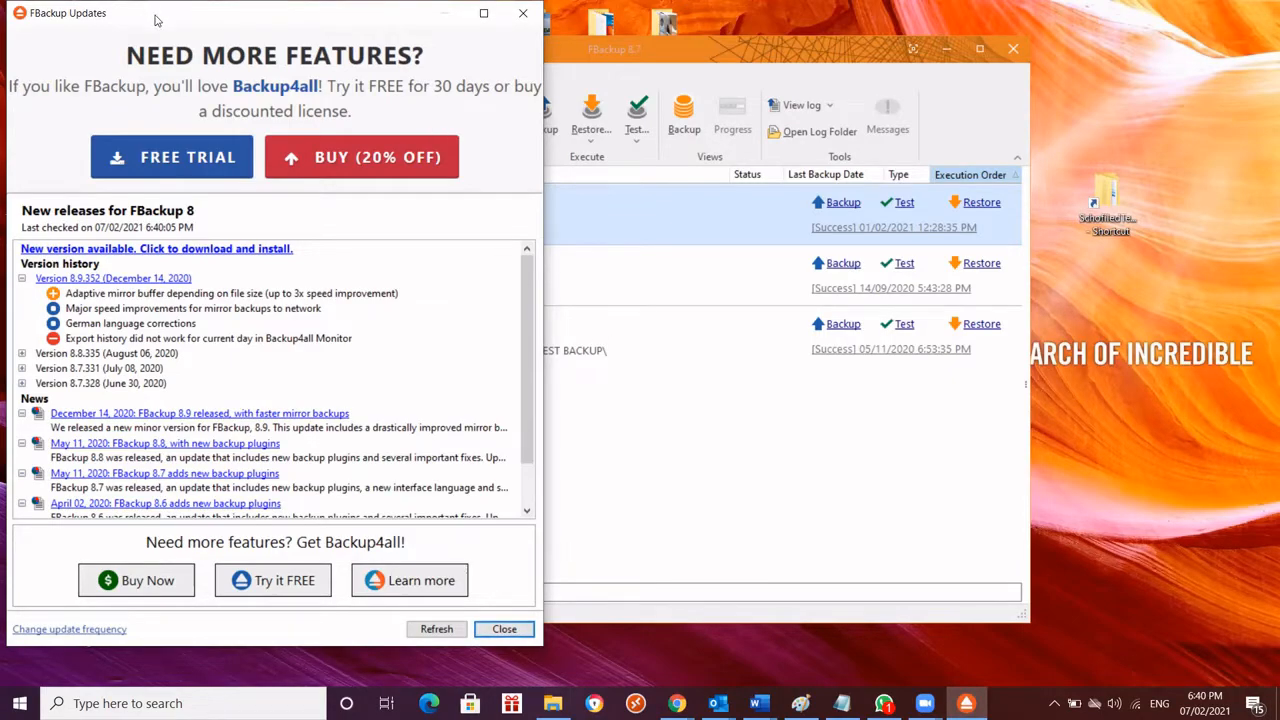
left_click_drag(155, 20, 197, 24)
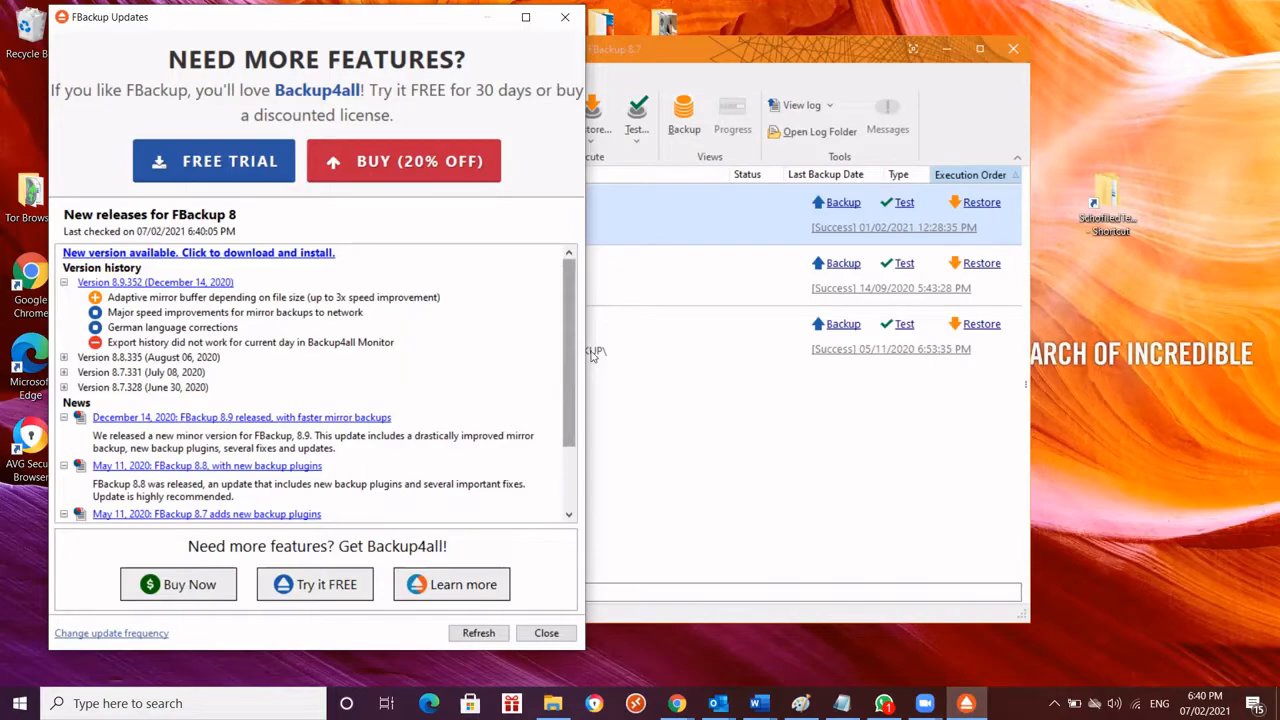
left_click(540, 636)
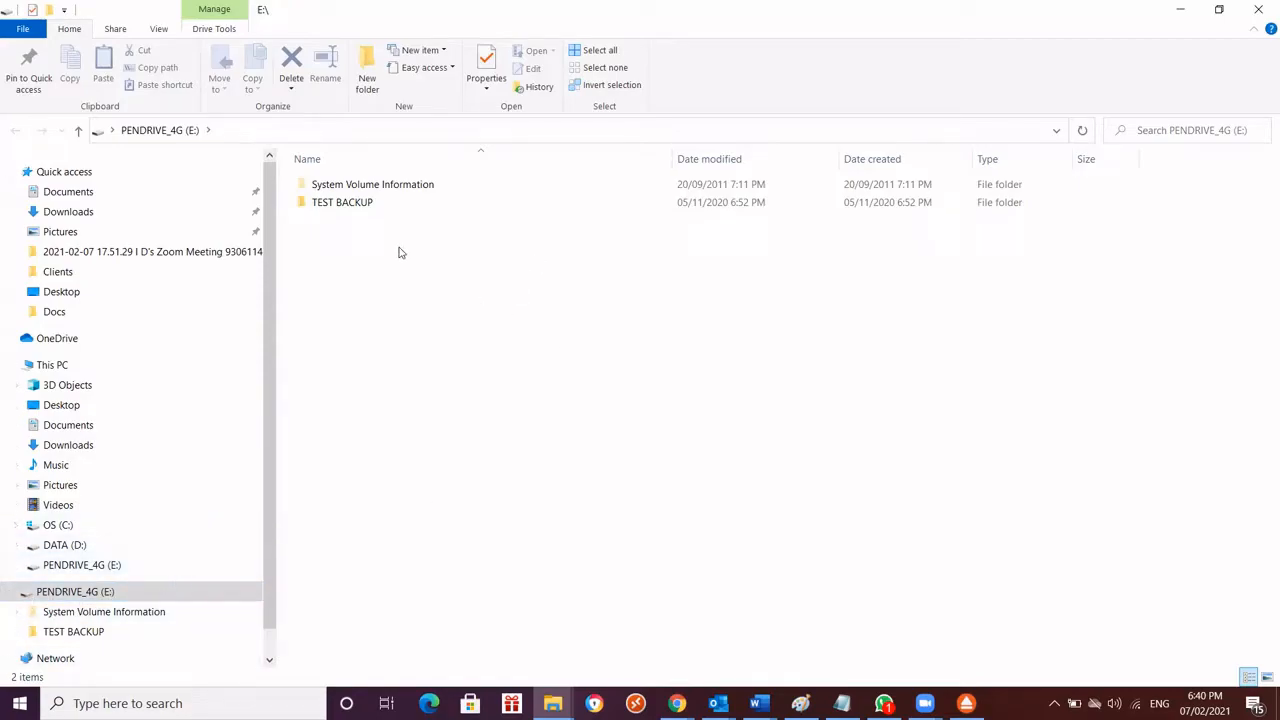
Permanently delete the TEST BACKUP folder from the PENDRIVE_4G (E:) drive in File Explorer
left_click_drag(527, 240, 318, 202)
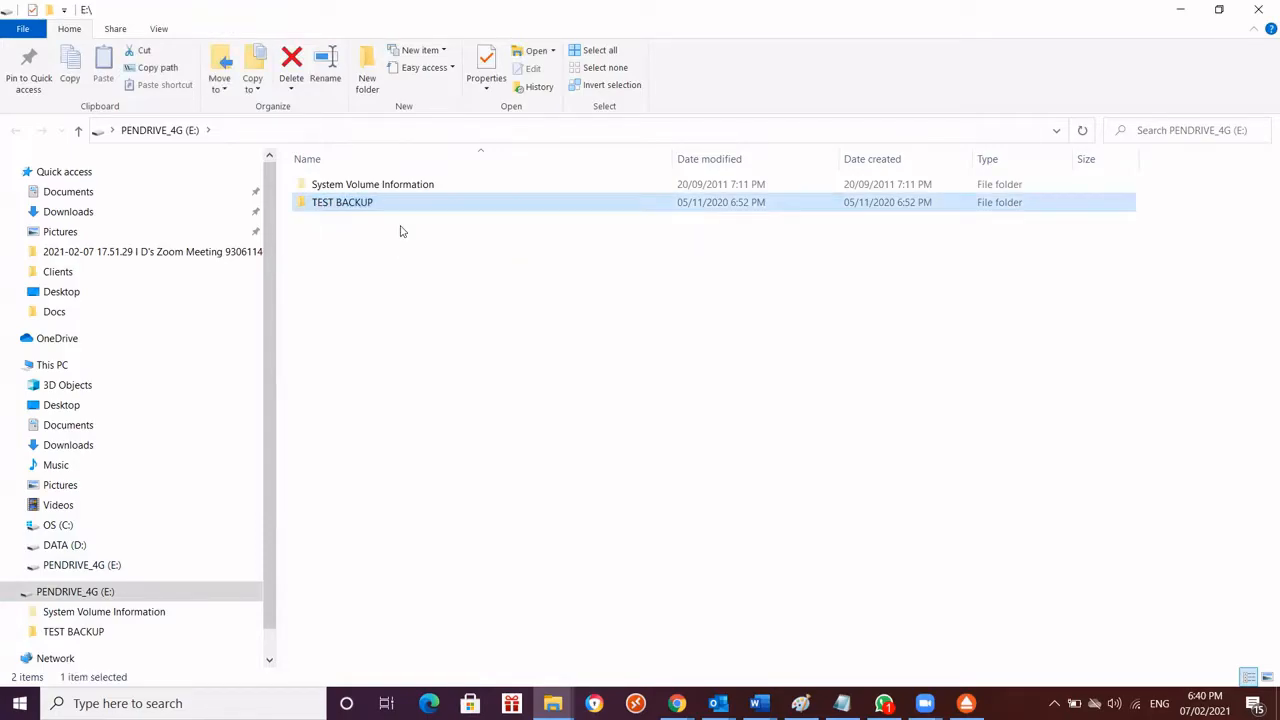
key("shift+Delete")
key("Return")
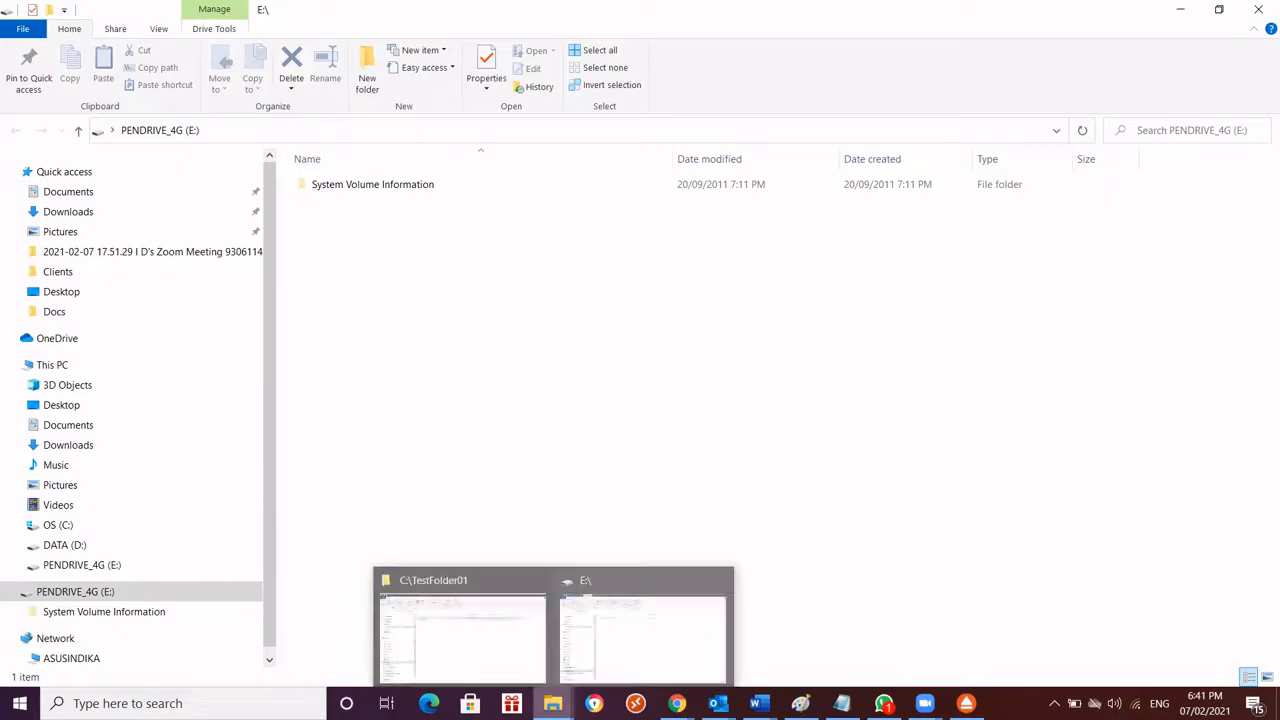
Check the TestFolder01 and TestFodler02 folders in the root of drive C:, then minimize the File Explorer windows
left_click(491, 668)
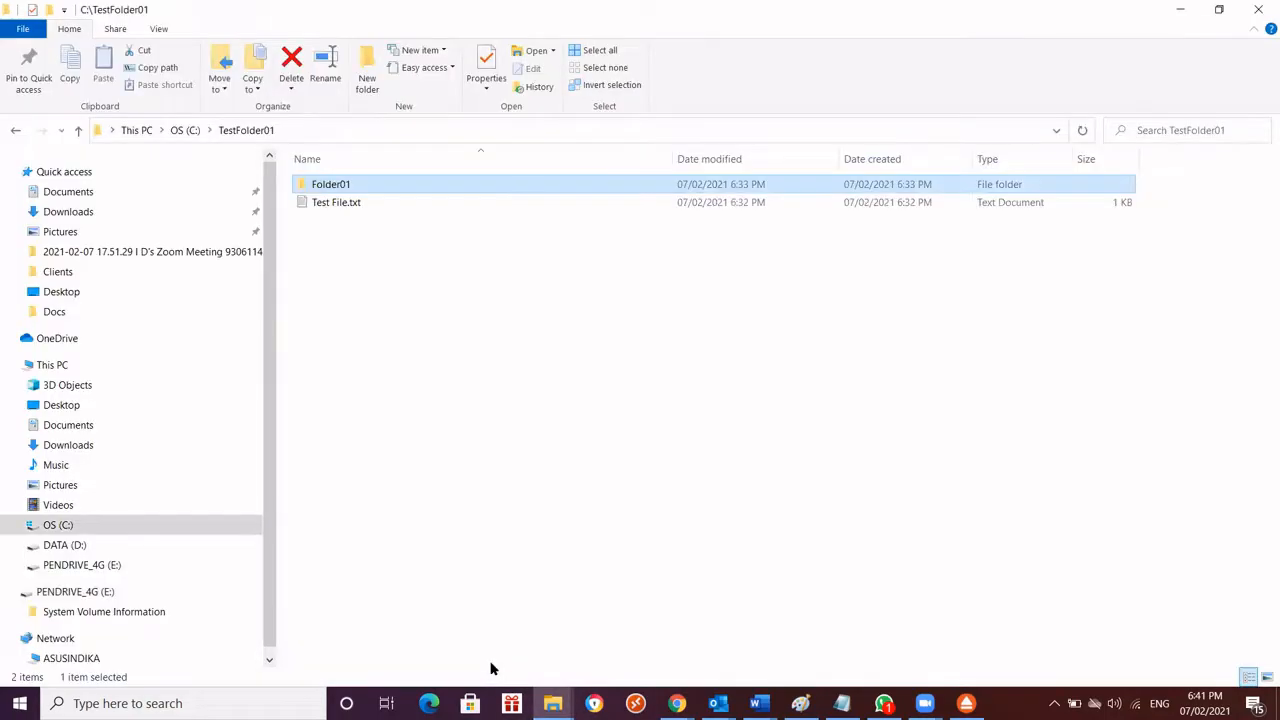
left_click(190, 131)
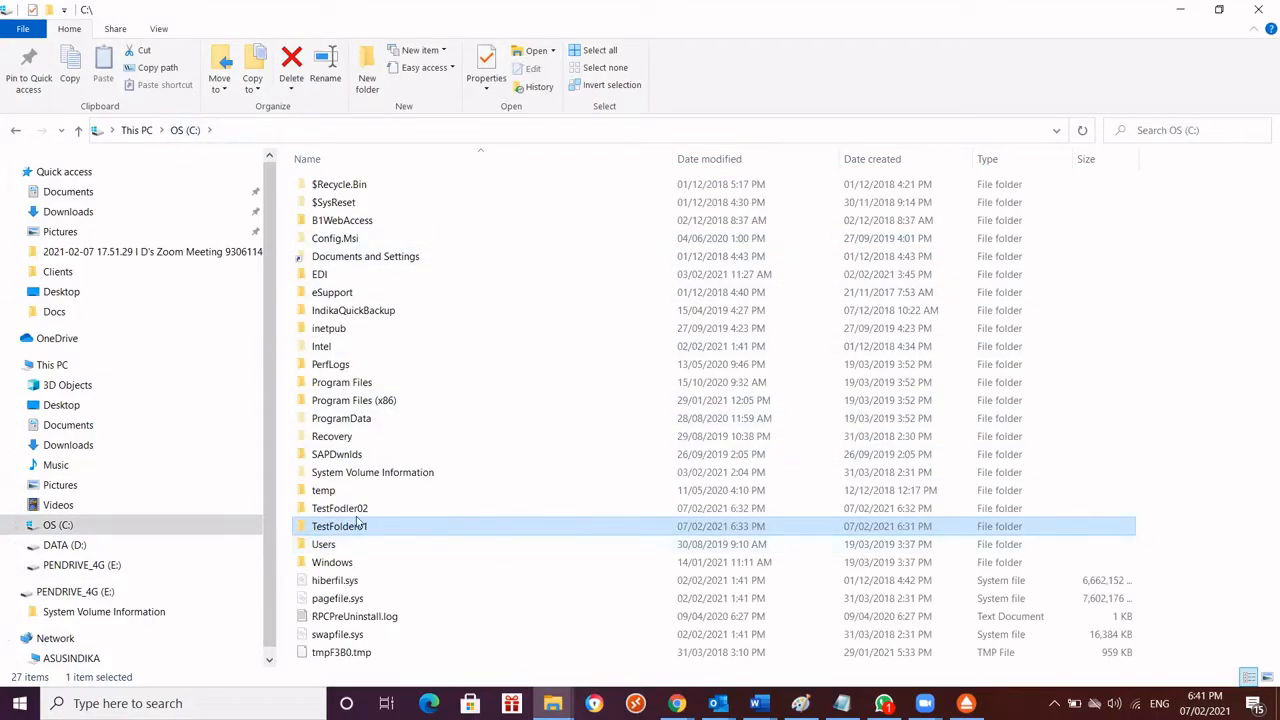
left_click(366, 508)
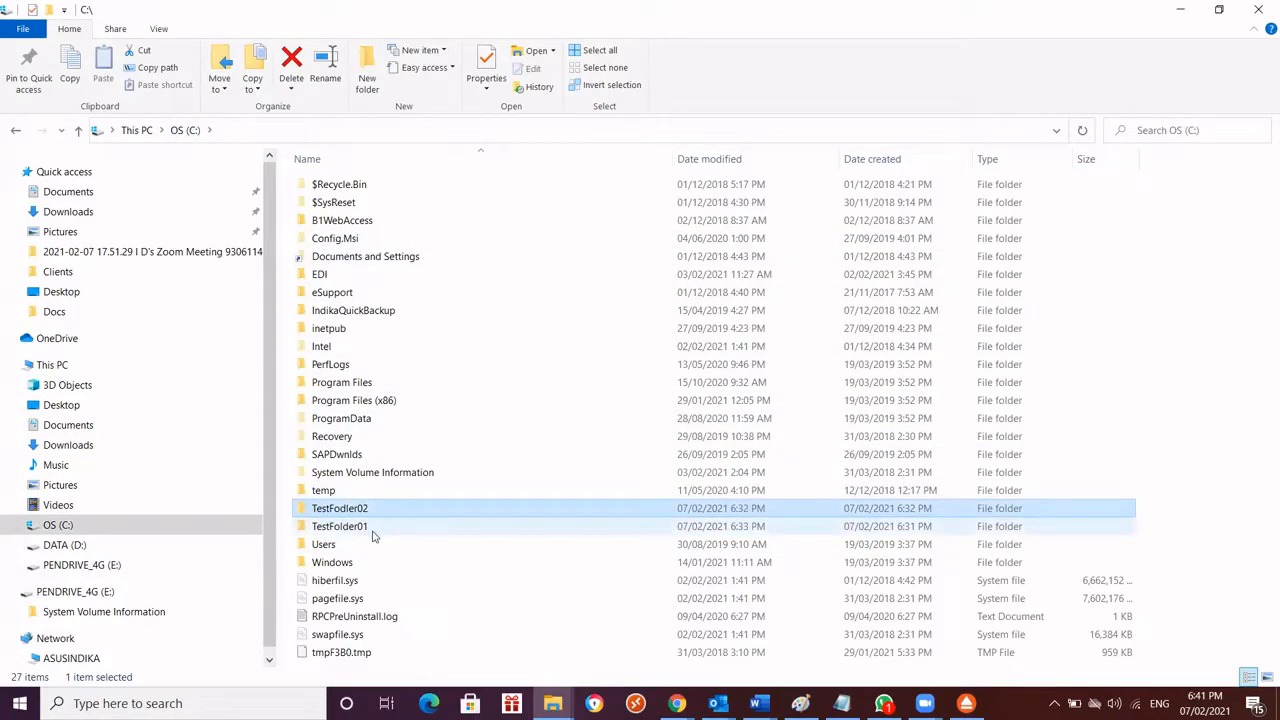
left_click(378, 527)
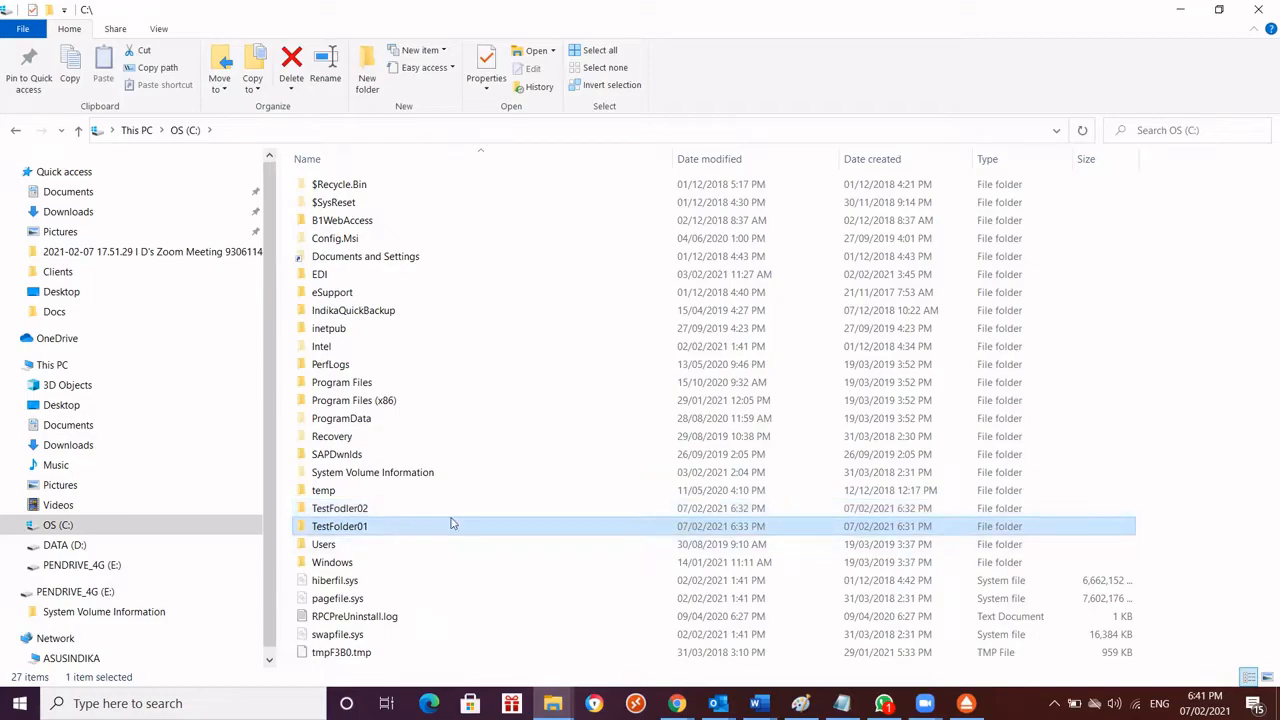
left_click(373, 513)
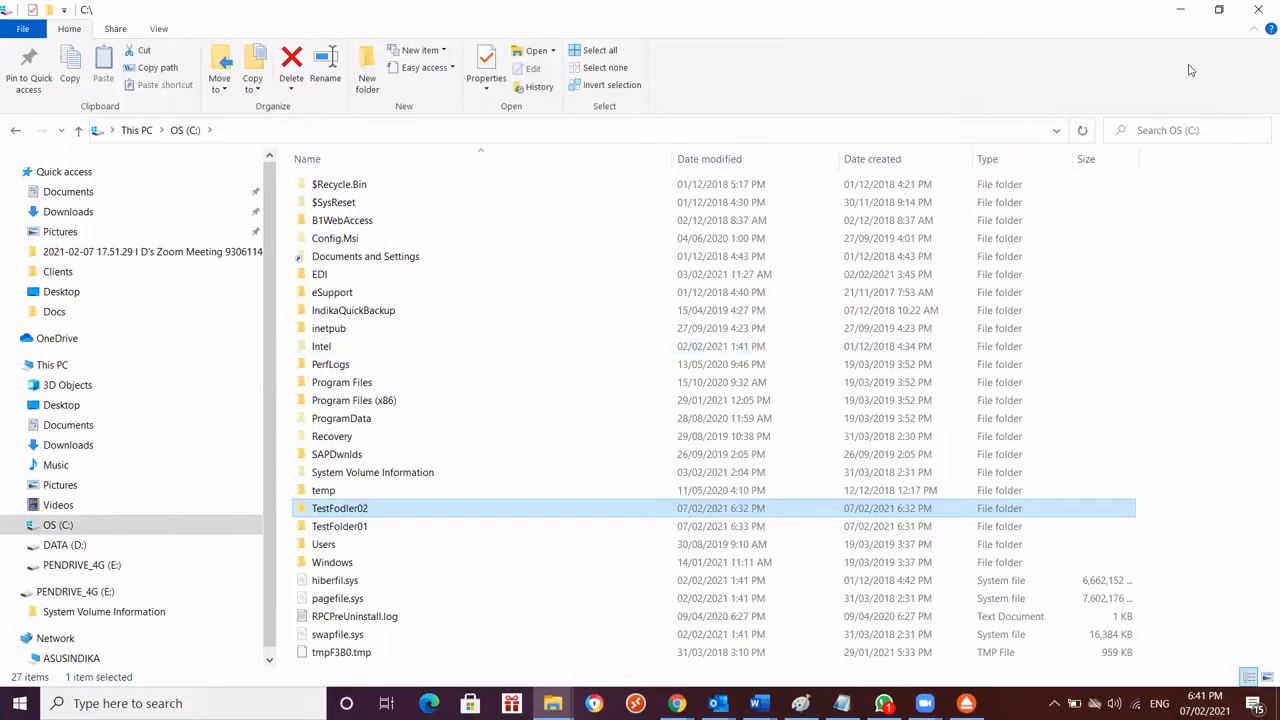
left_click(1181, 12)
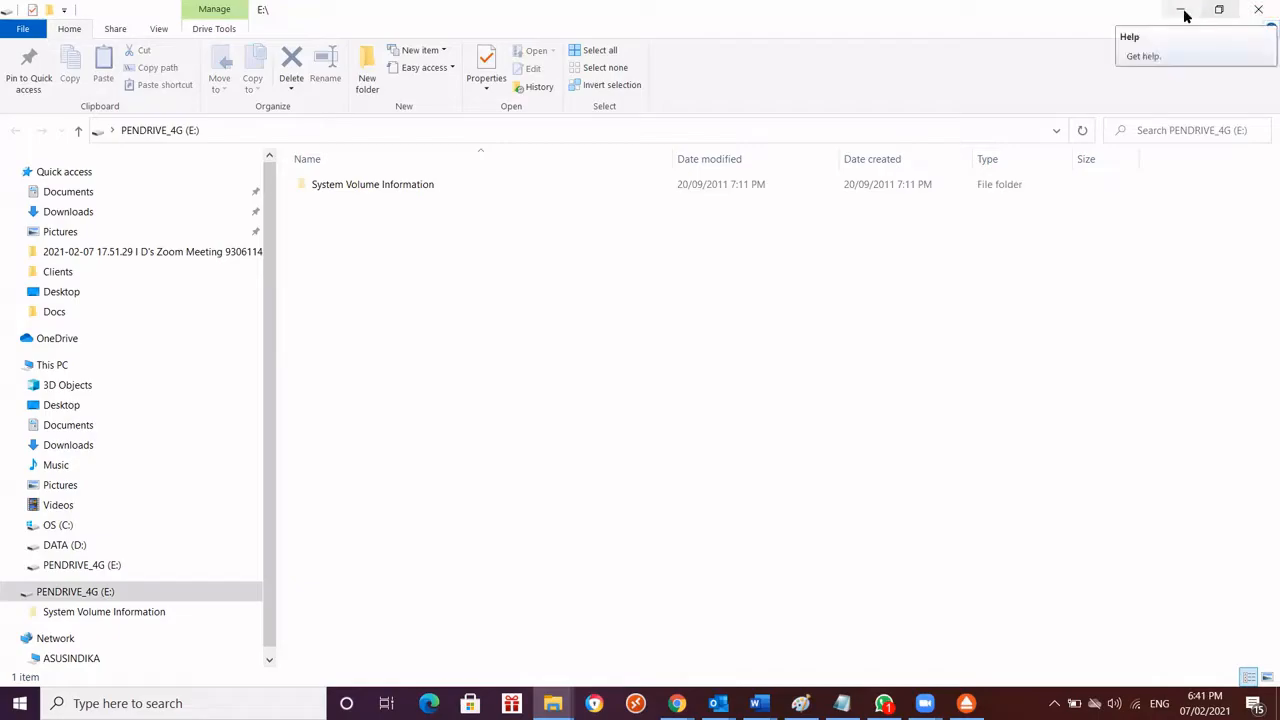
left_click(1182, 11)
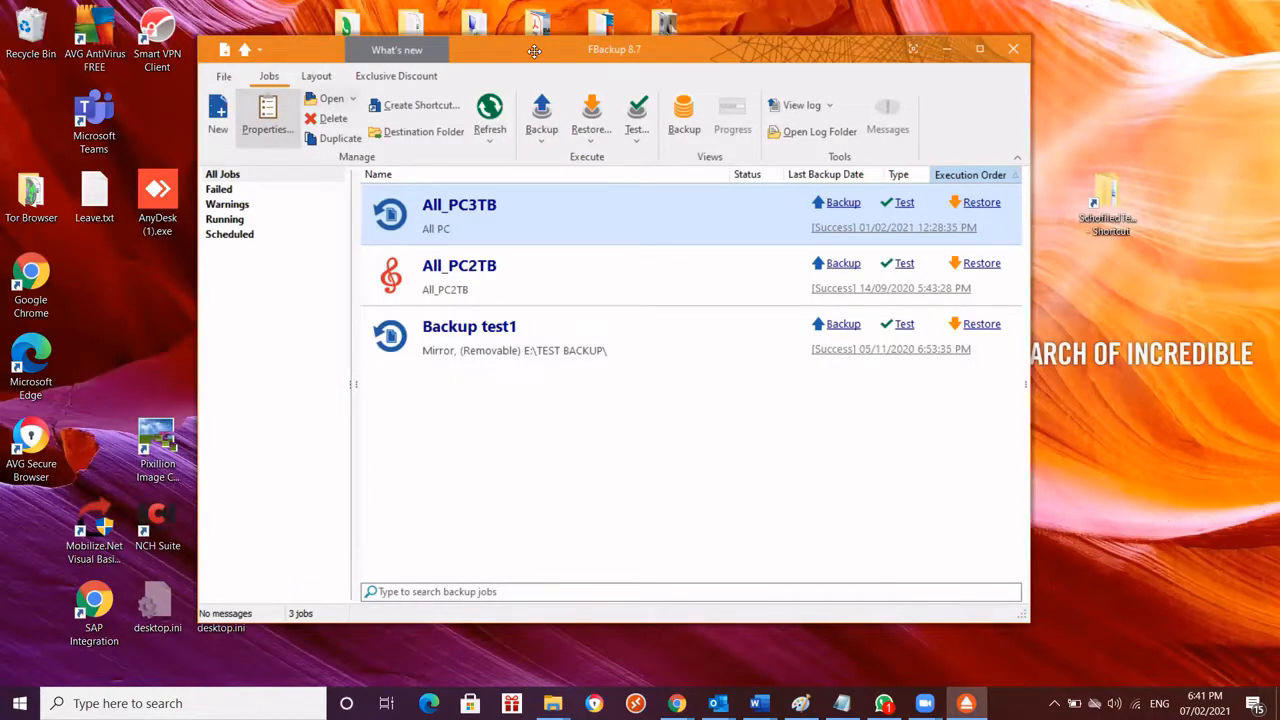
Start a new backup job in FBackup and switch its wizard to advanced mode
left_click_drag(534, 51, 540, 63)
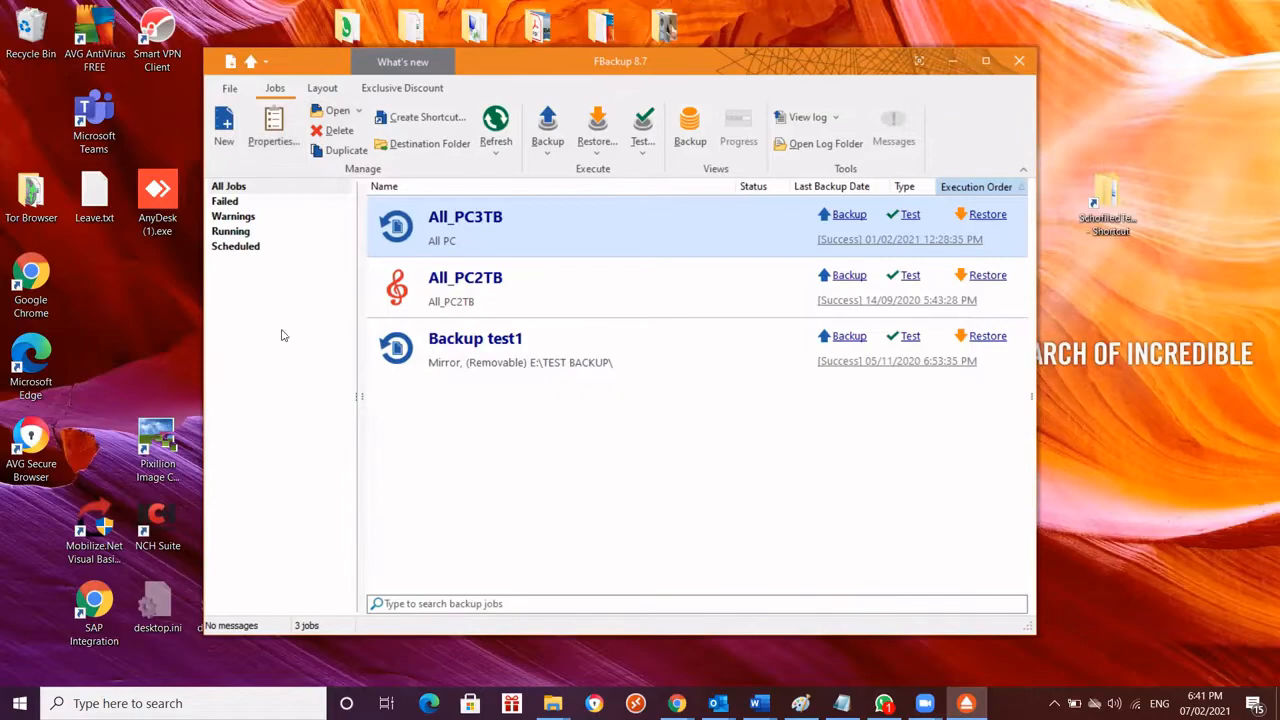
left_click(226, 132)
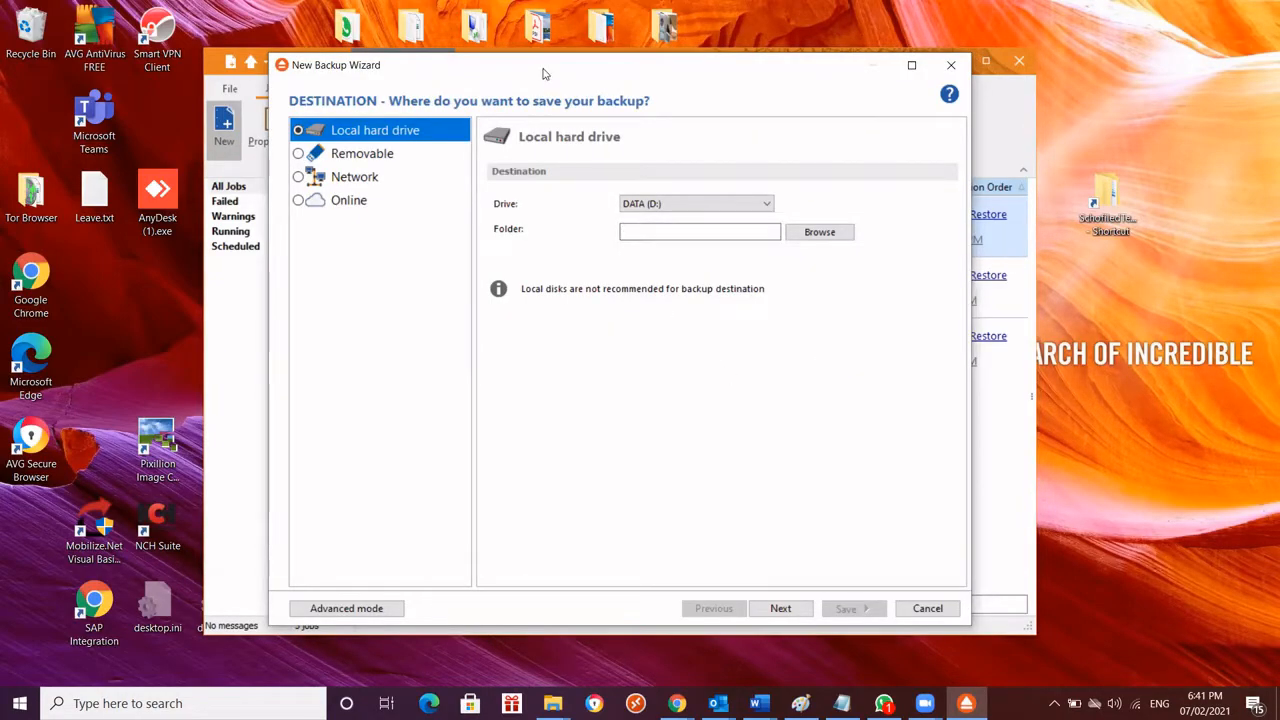
left_click_drag(546, 73, 564, 94)
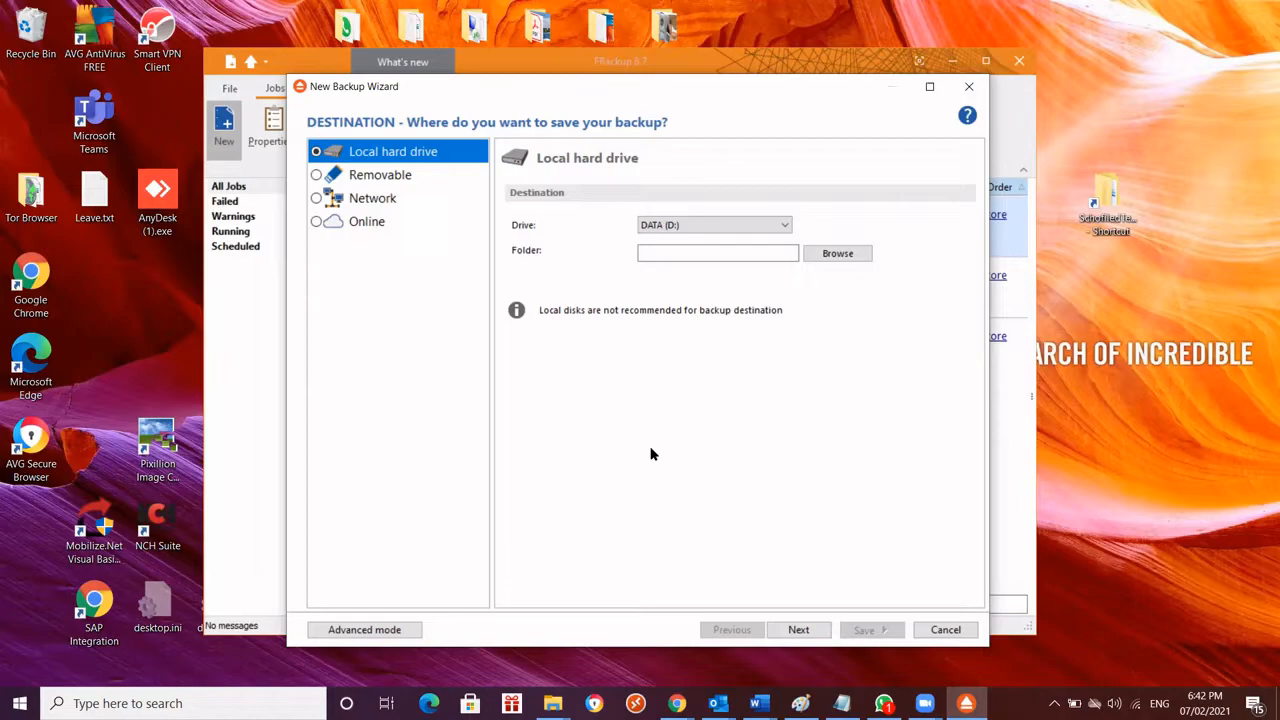
left_click(391, 630)
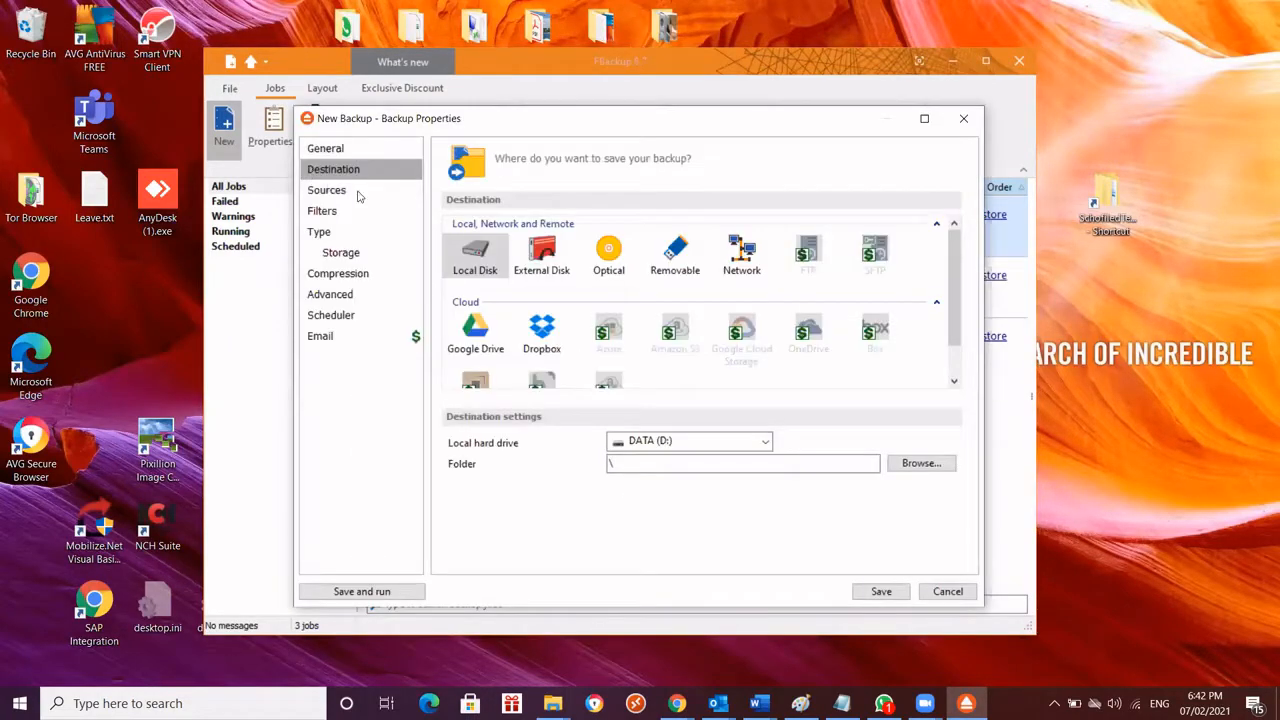
left_click_drag(477, 118, 457, 106)
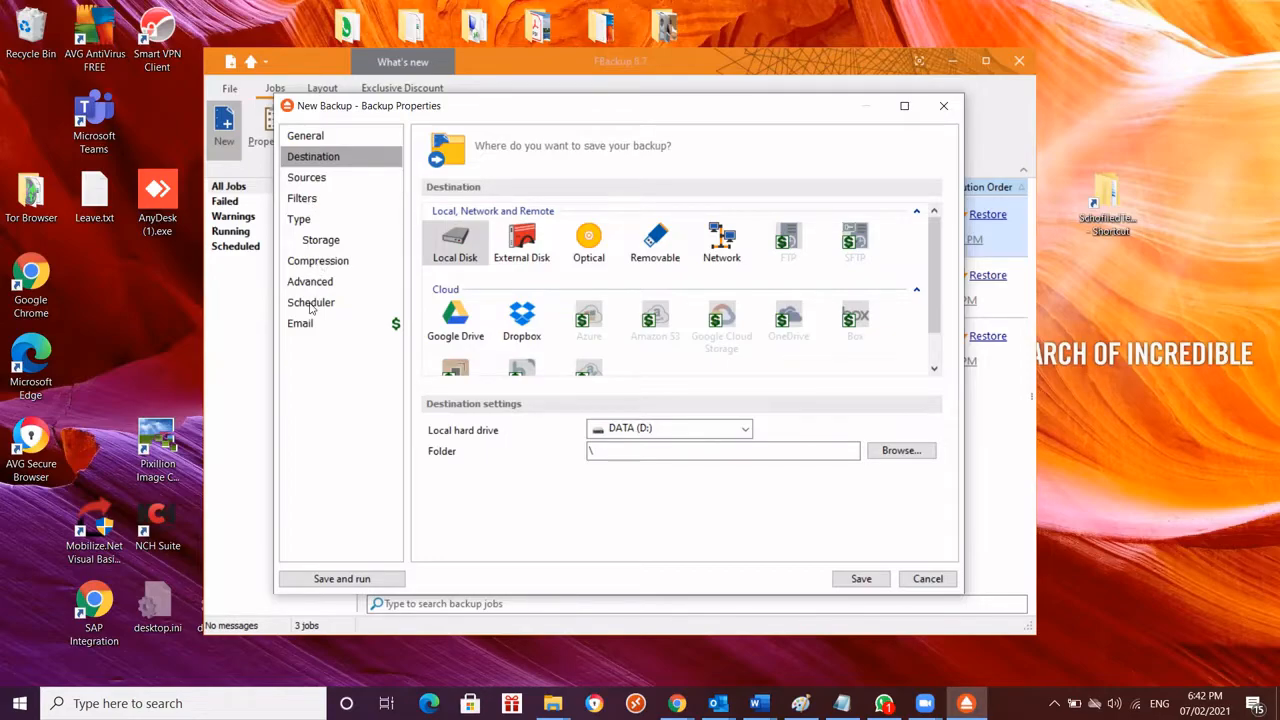
In the general properties of the new backup job, set the job name to BackupTest_02
left_click(314, 137)
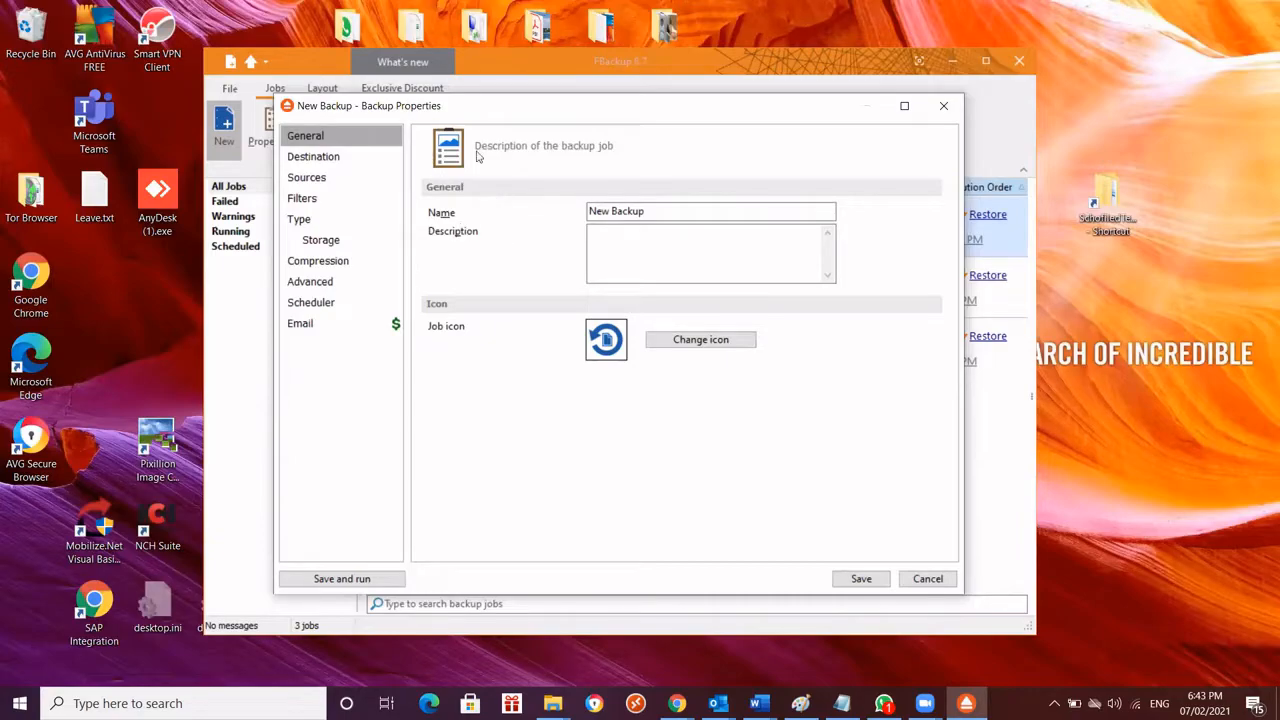
left_click_drag(470, 108, 567, 403)
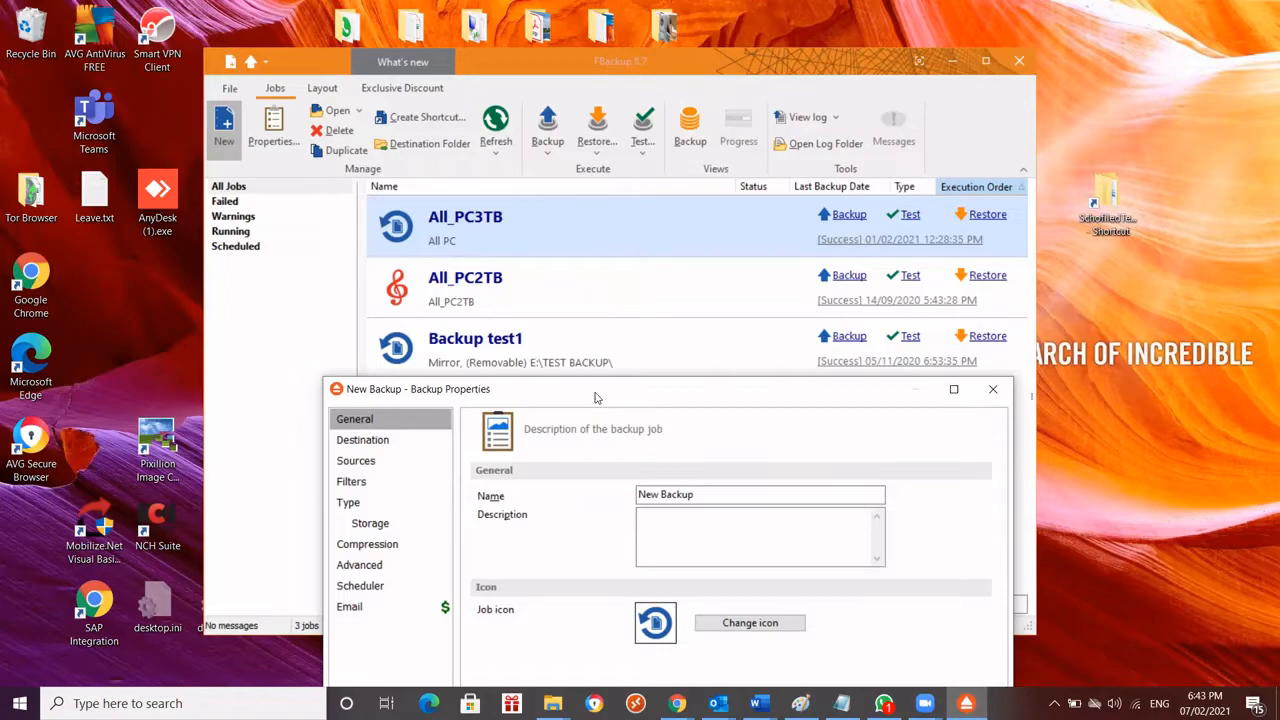
left_click_drag(595, 398, 560, 139)
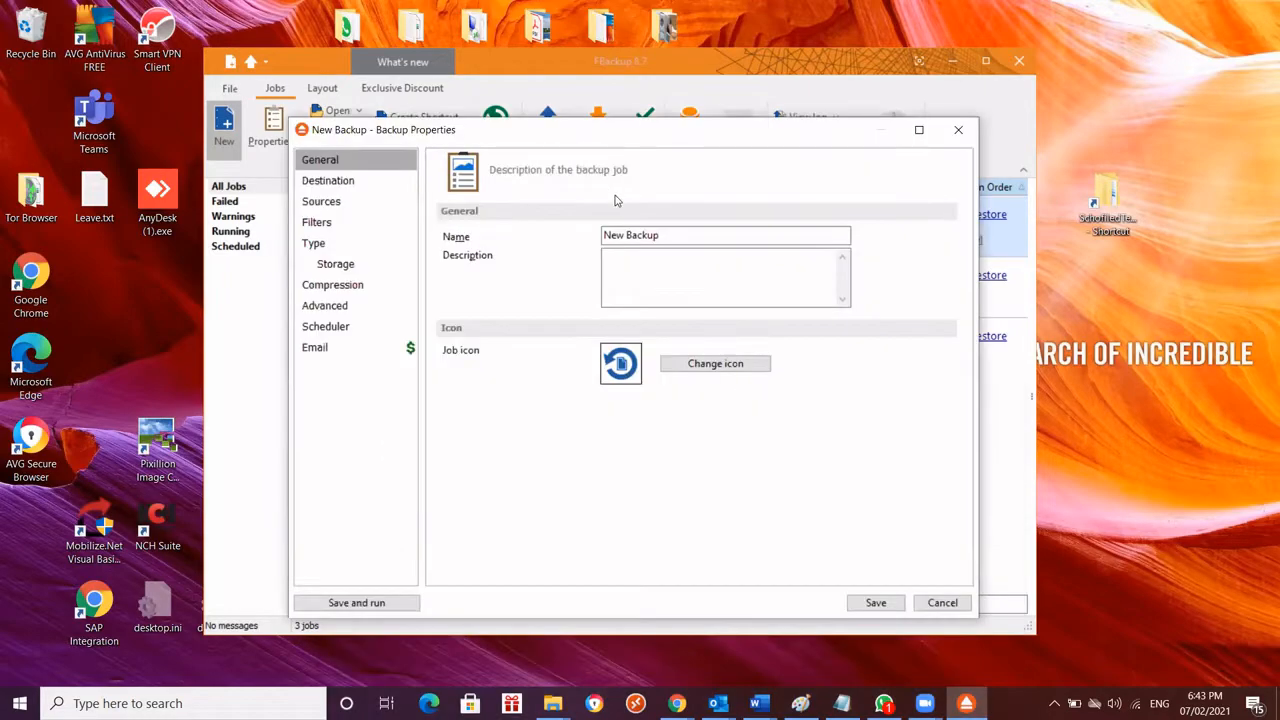
left_click(701, 234)
left_click_drag(660, 140, 663, 309)
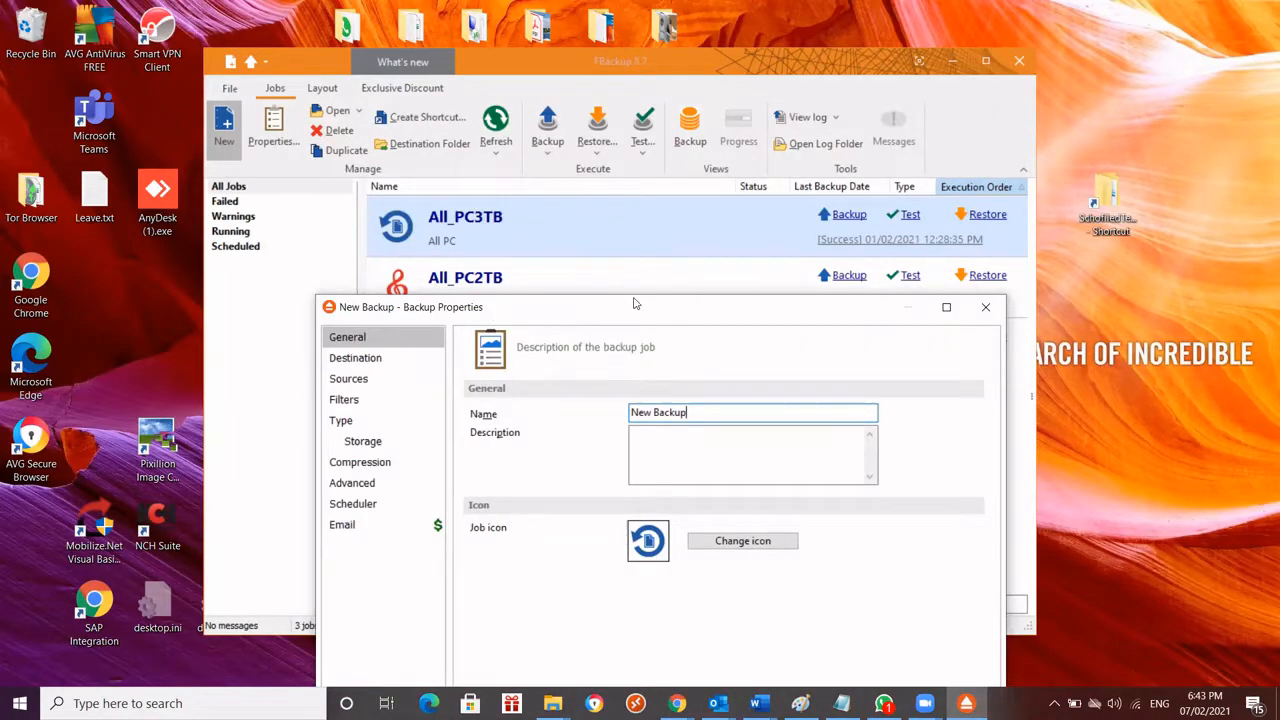
left_click_drag(634, 303, 628, 103)
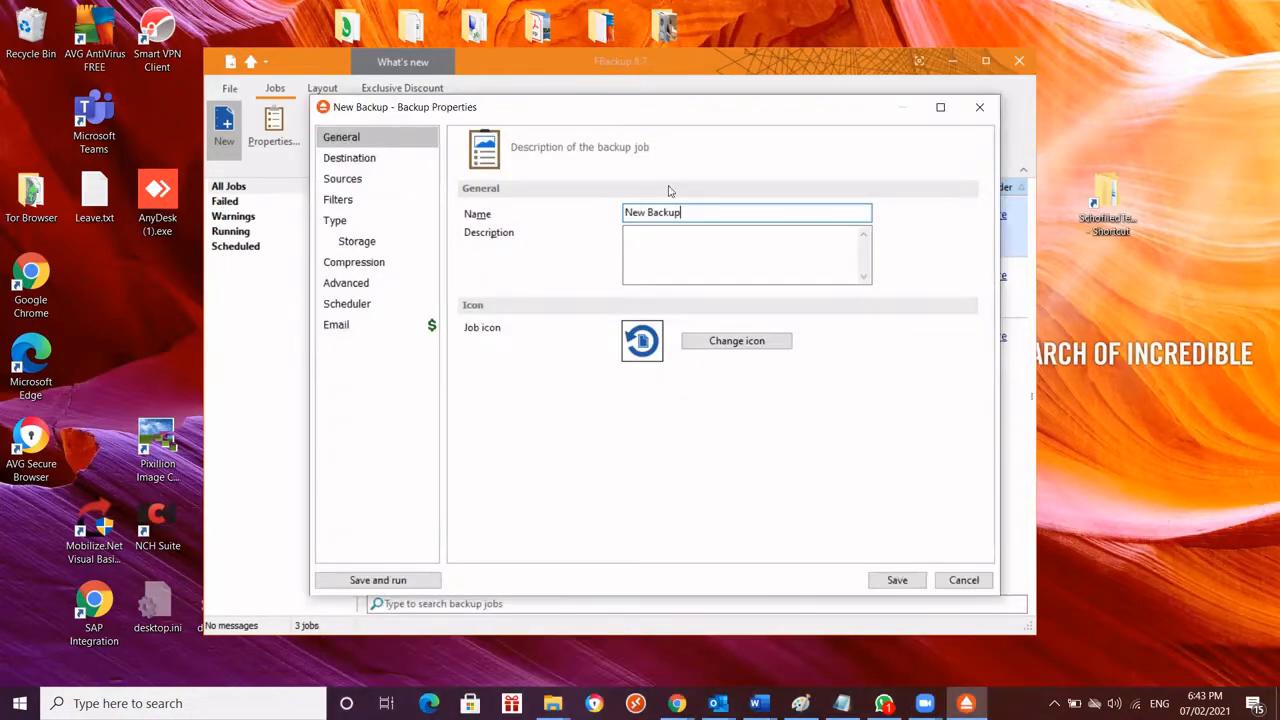
left_click_drag(692, 215, 587, 211)
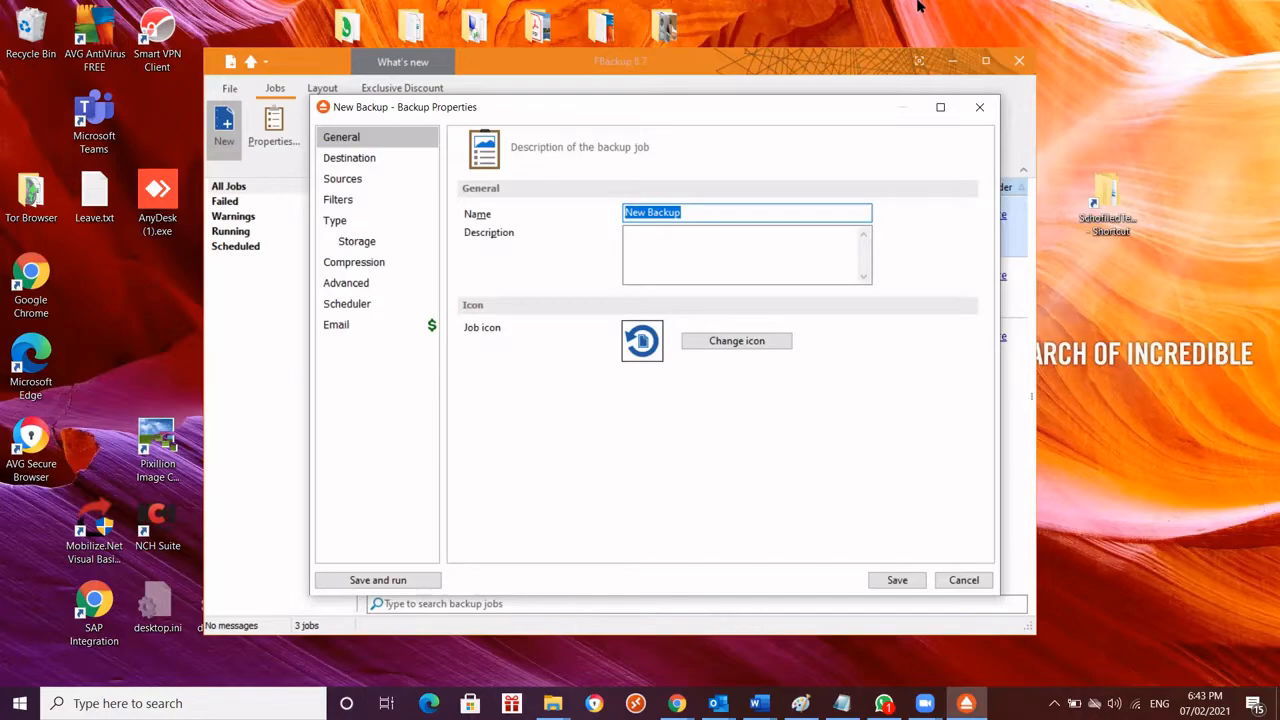
left_click_drag(604, 106, 613, 223)
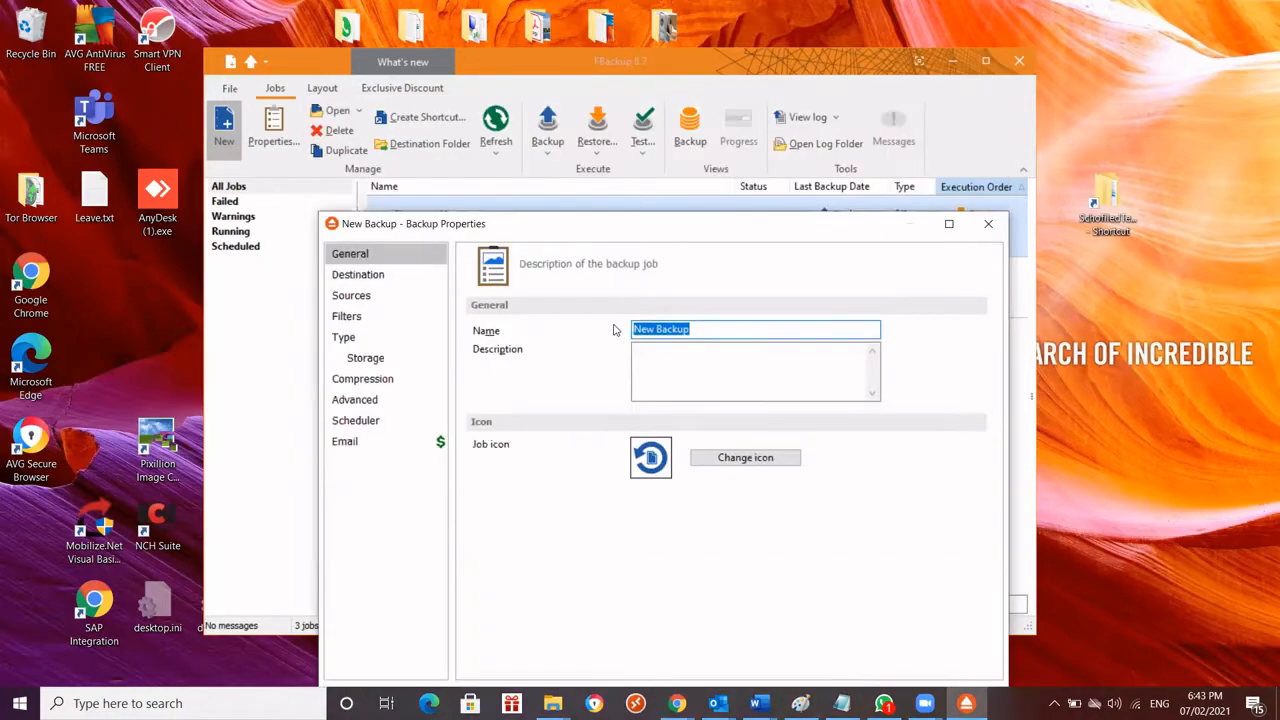
left_click_drag(635, 224, 602, 117)
left_click(662, 222)
key("ctrl+a")
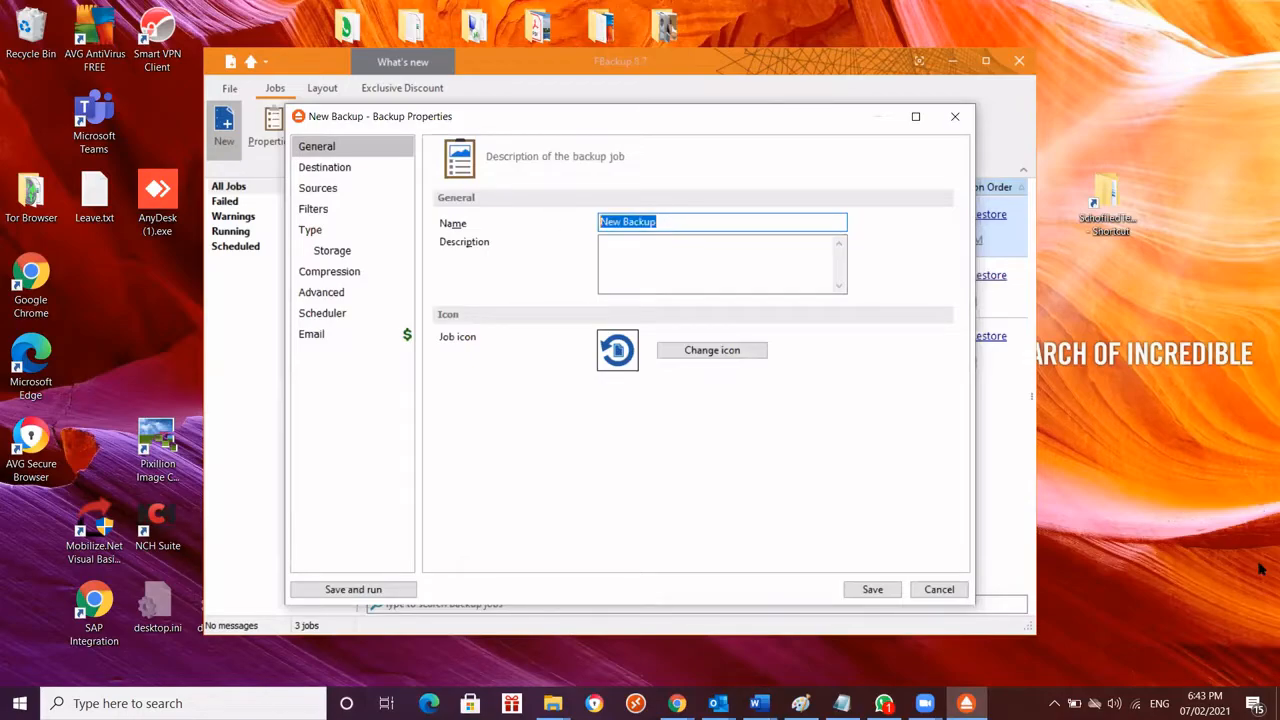
type("Back")
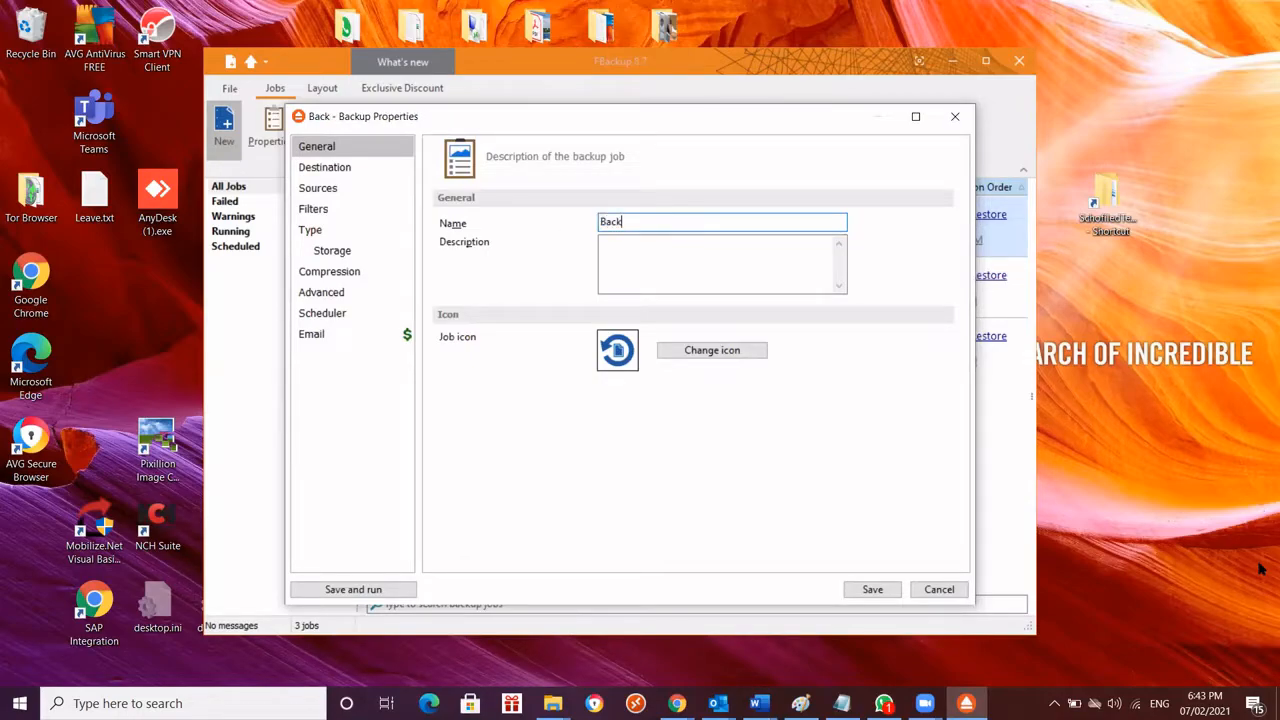
type("upTest")
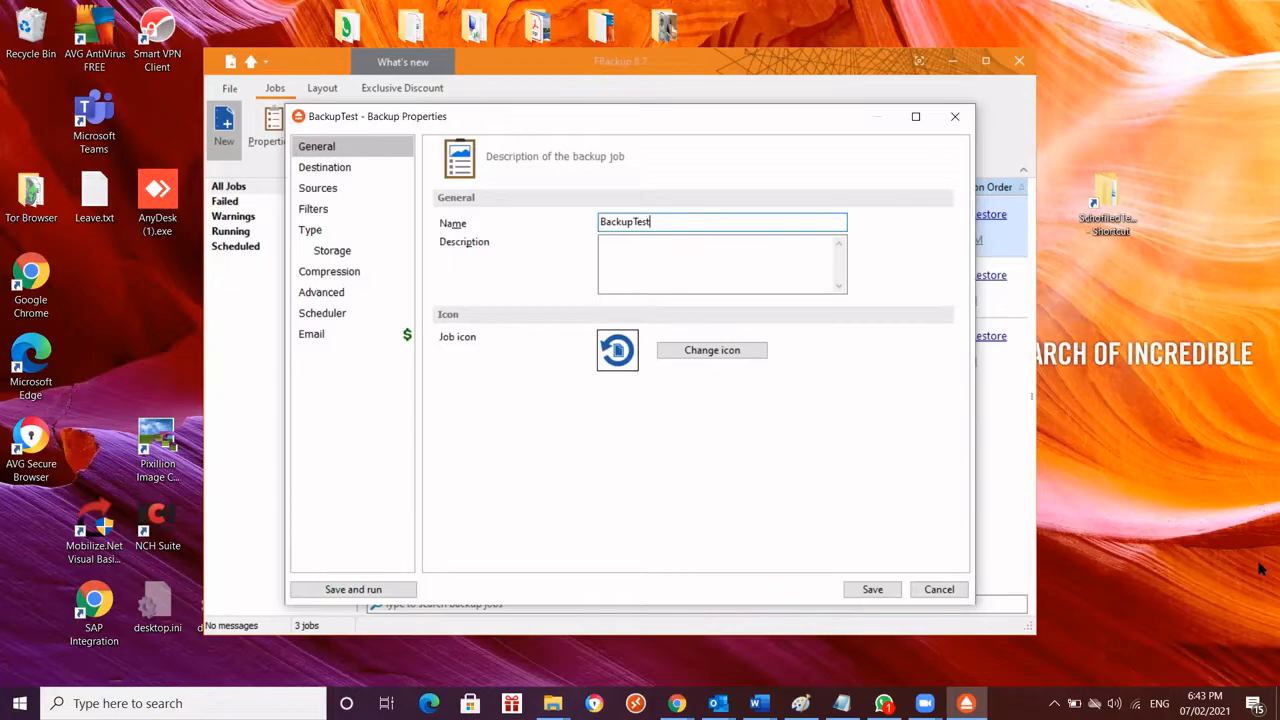
type("_02")
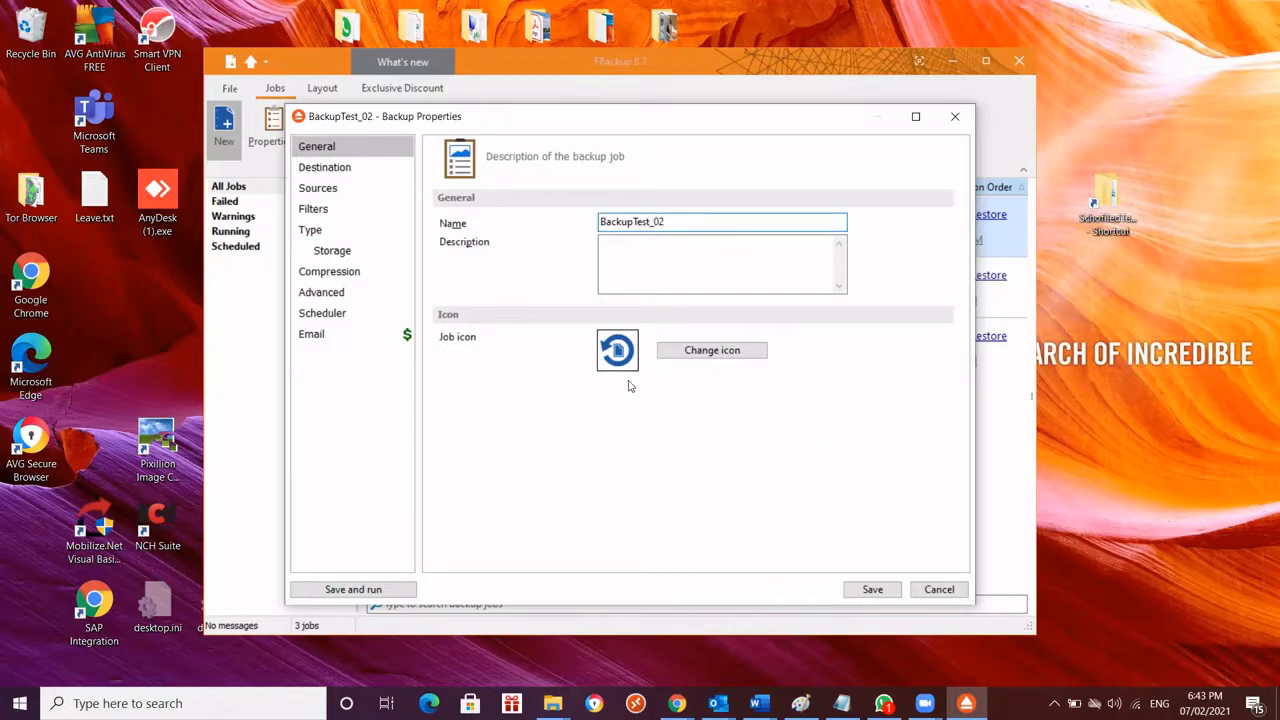
Enter "Backingup from C folder 01 and folder 02" as the description of the backup job
left_click(629, 283)
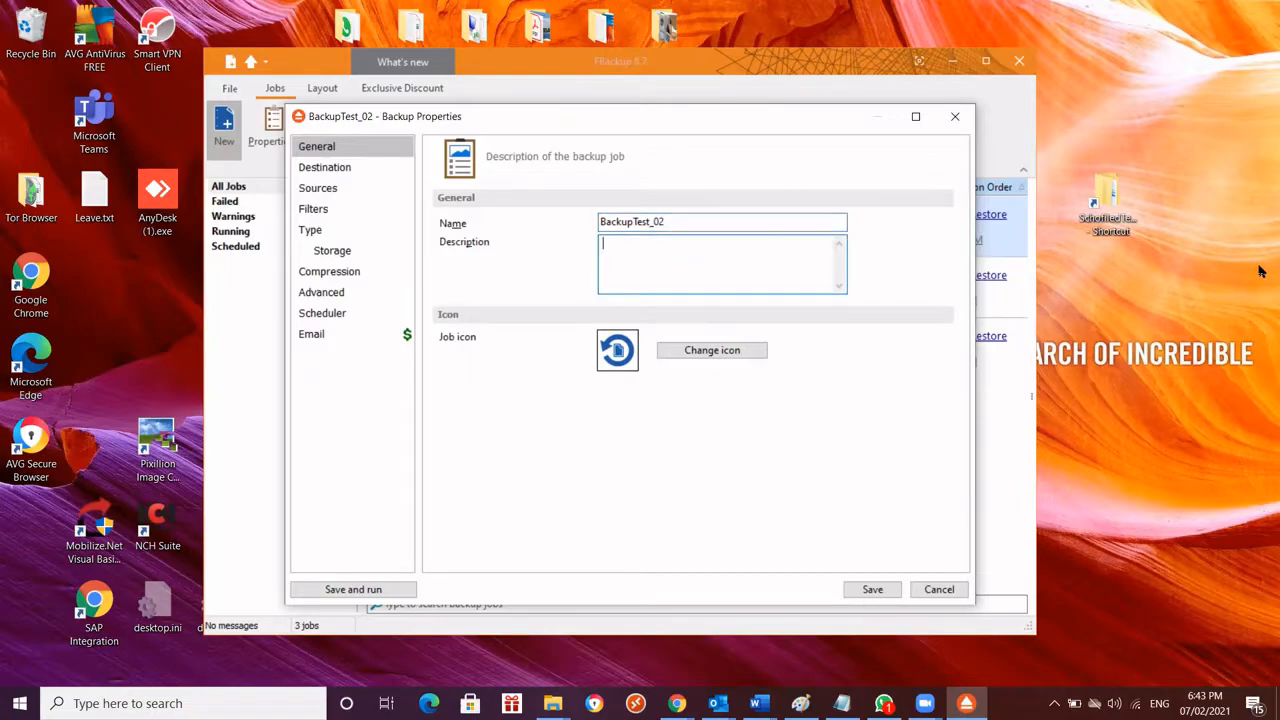
type("Backingup from C folder 01")
type("and ")
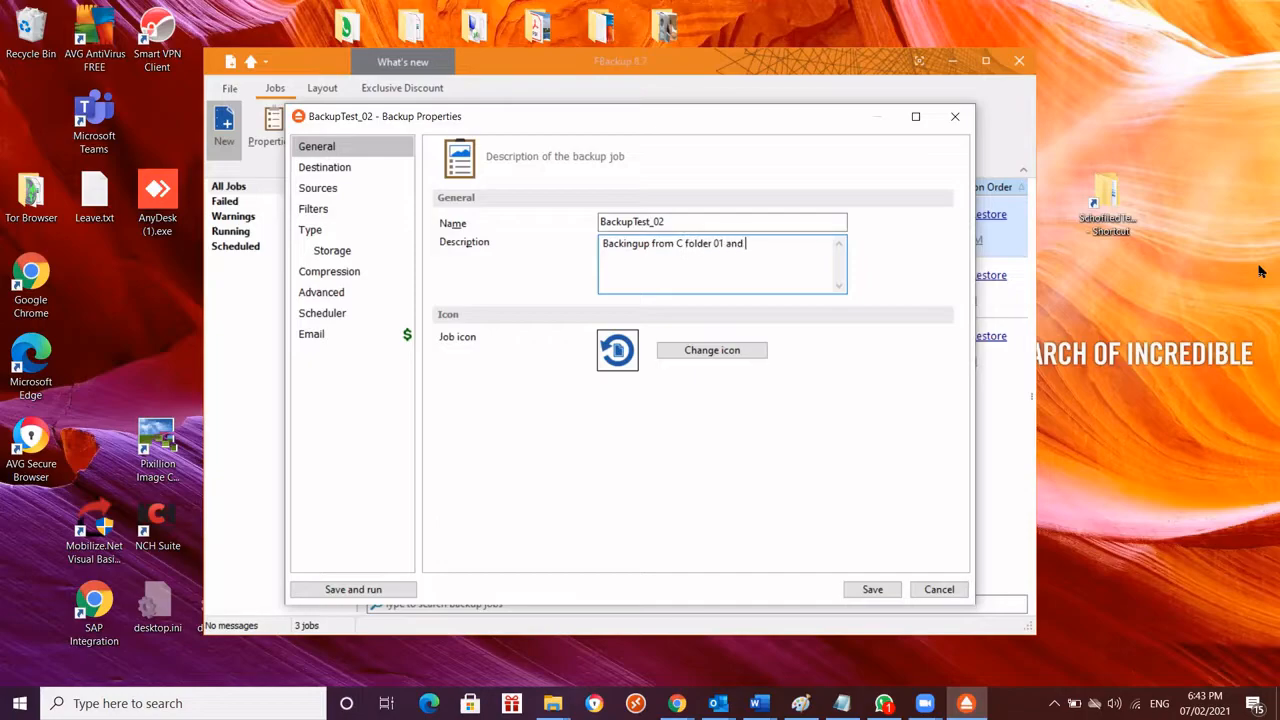
type("folder 02")
left_click_drag(640, 131, 893, 288)
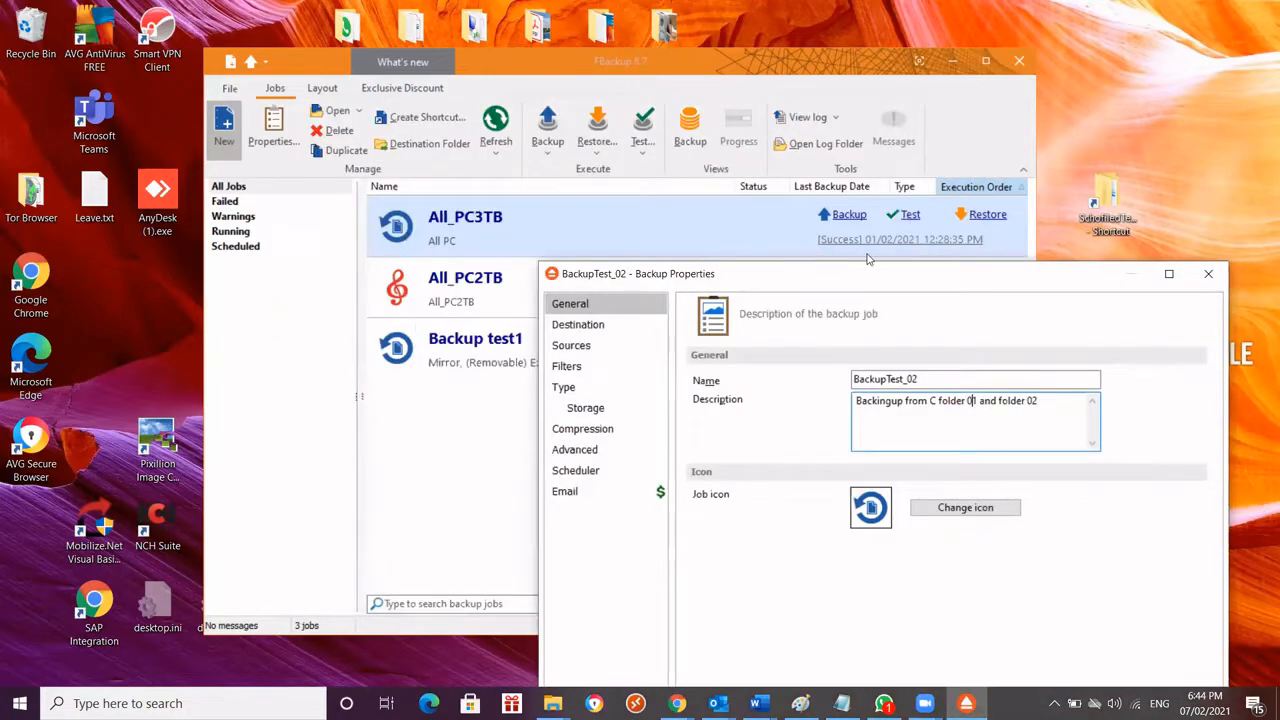
left_click_drag(860, 265, 605, 75)
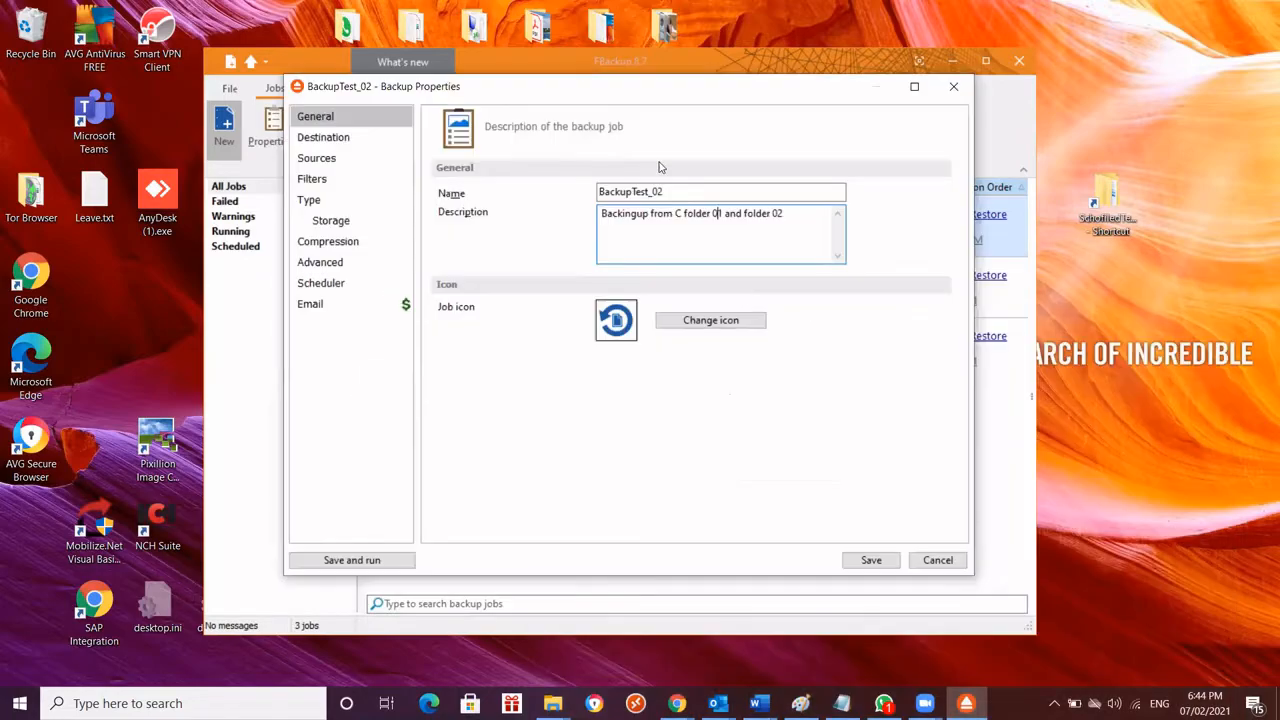
Change the job icon to the blue bank building with a dollar sign
left_click(737, 321)
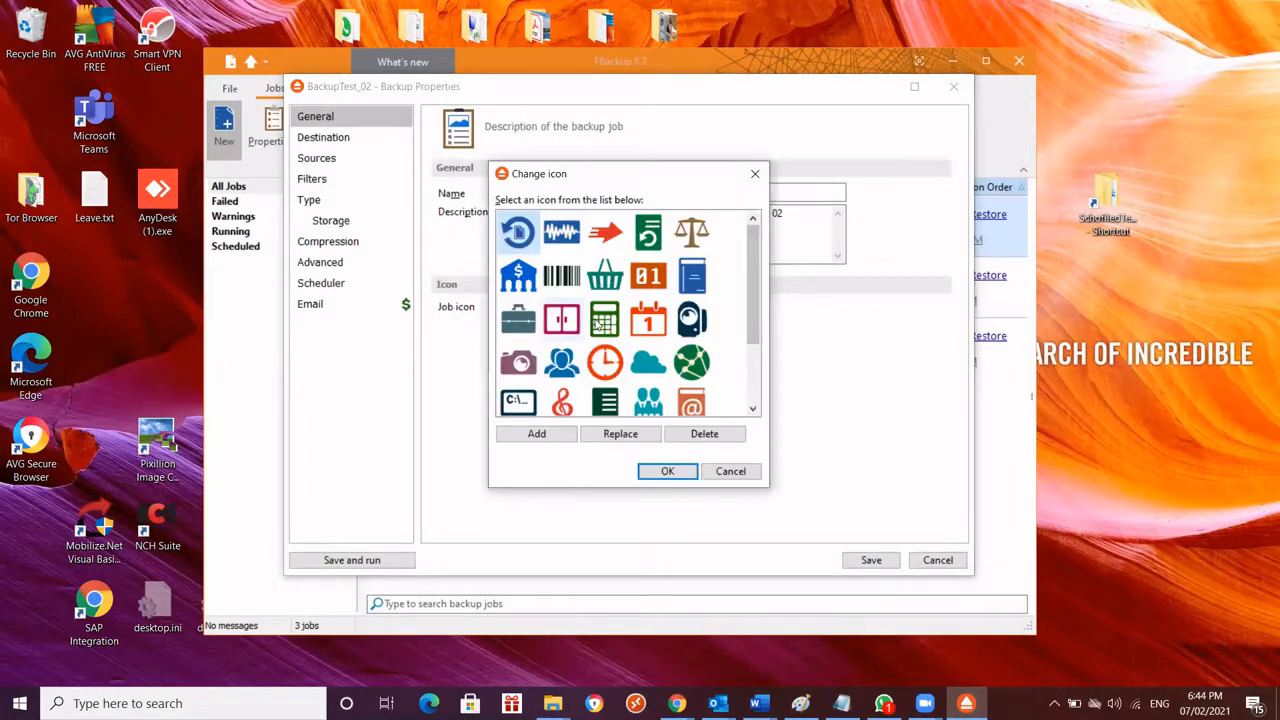
left_click(526, 283)
left_click(666, 474)
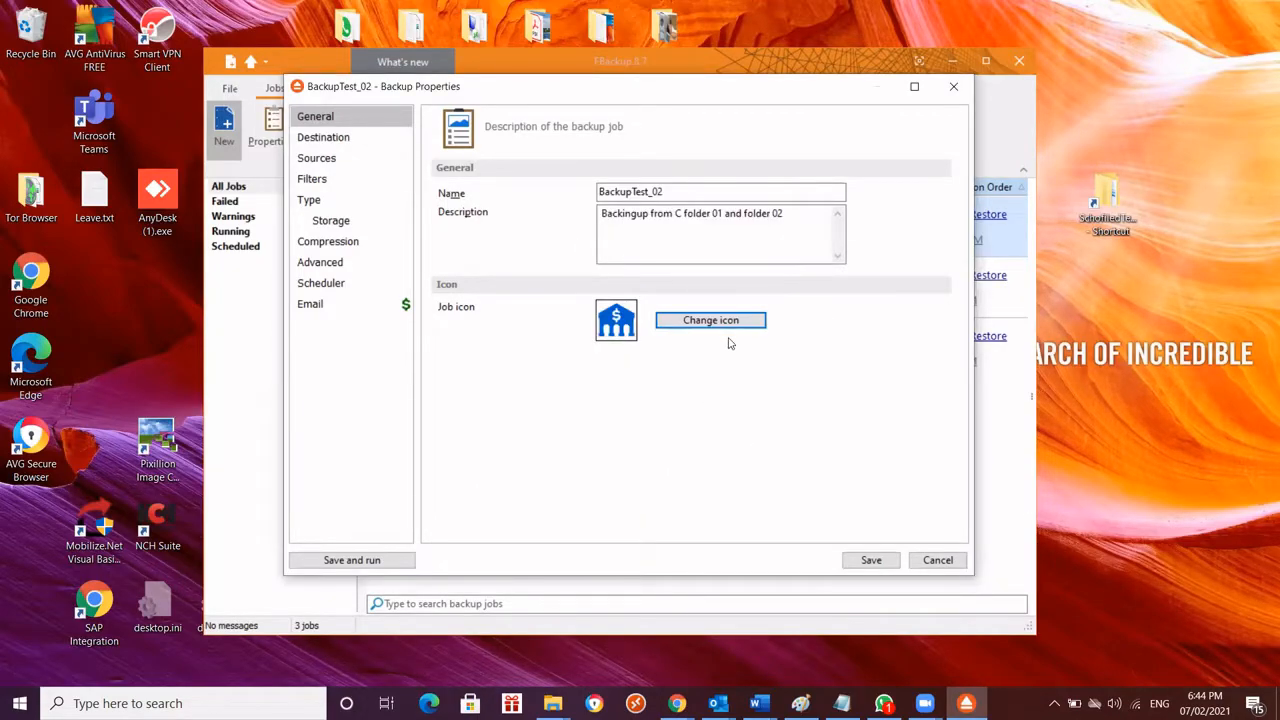
Open the job's destination settings and check the contents of PENDRIVE_4G (E:) in File Explorer, then minimize that window
left_click(340, 139)
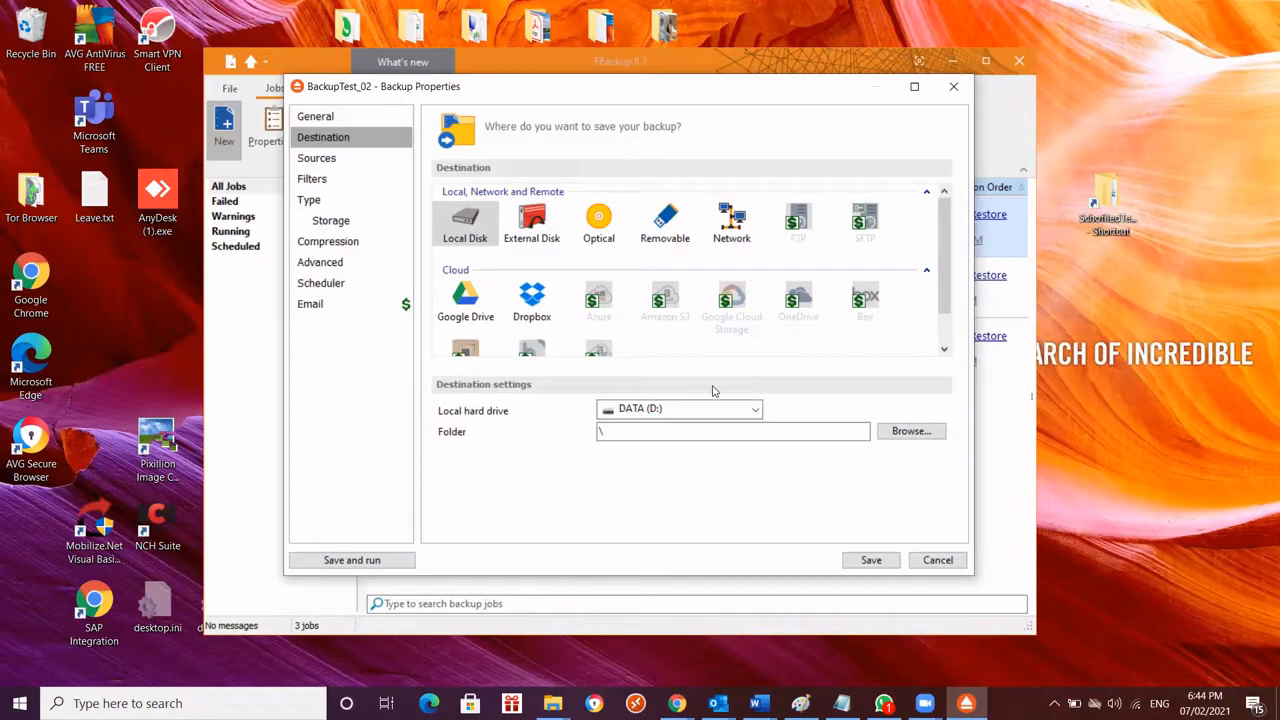
mouse_move(558, 698)
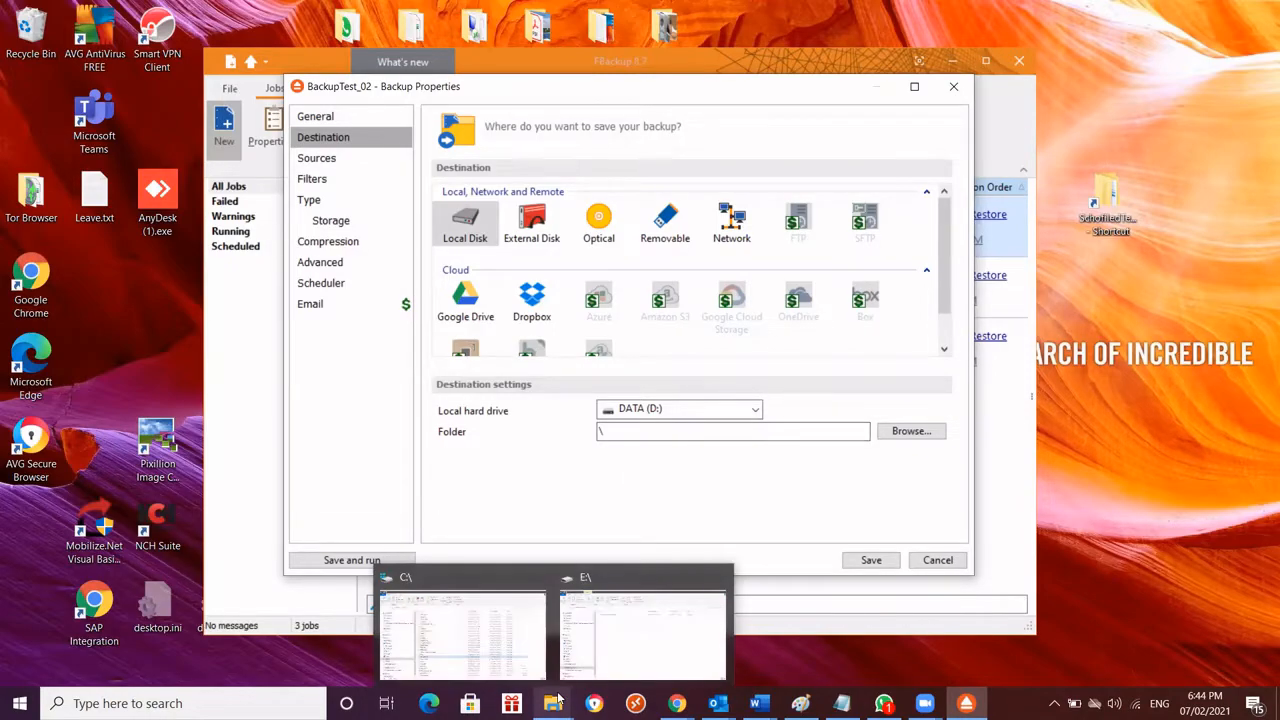
left_click(612, 658)
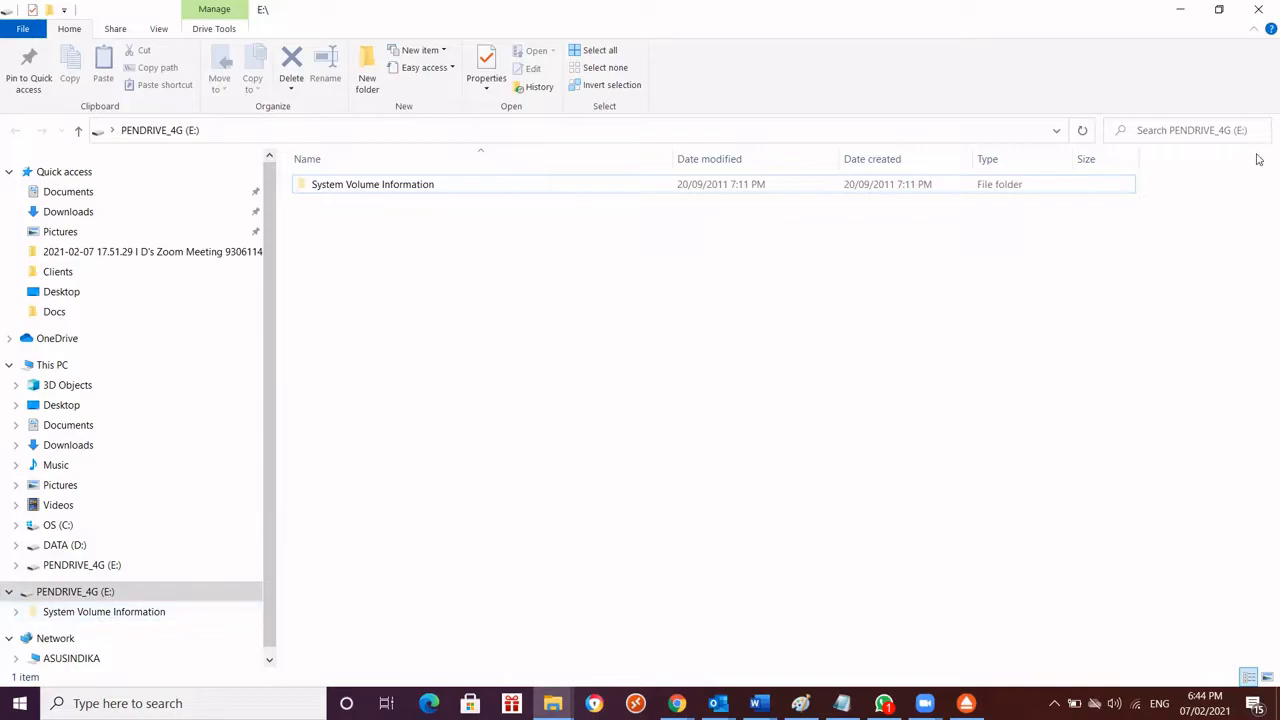
left_click(1180, 9)
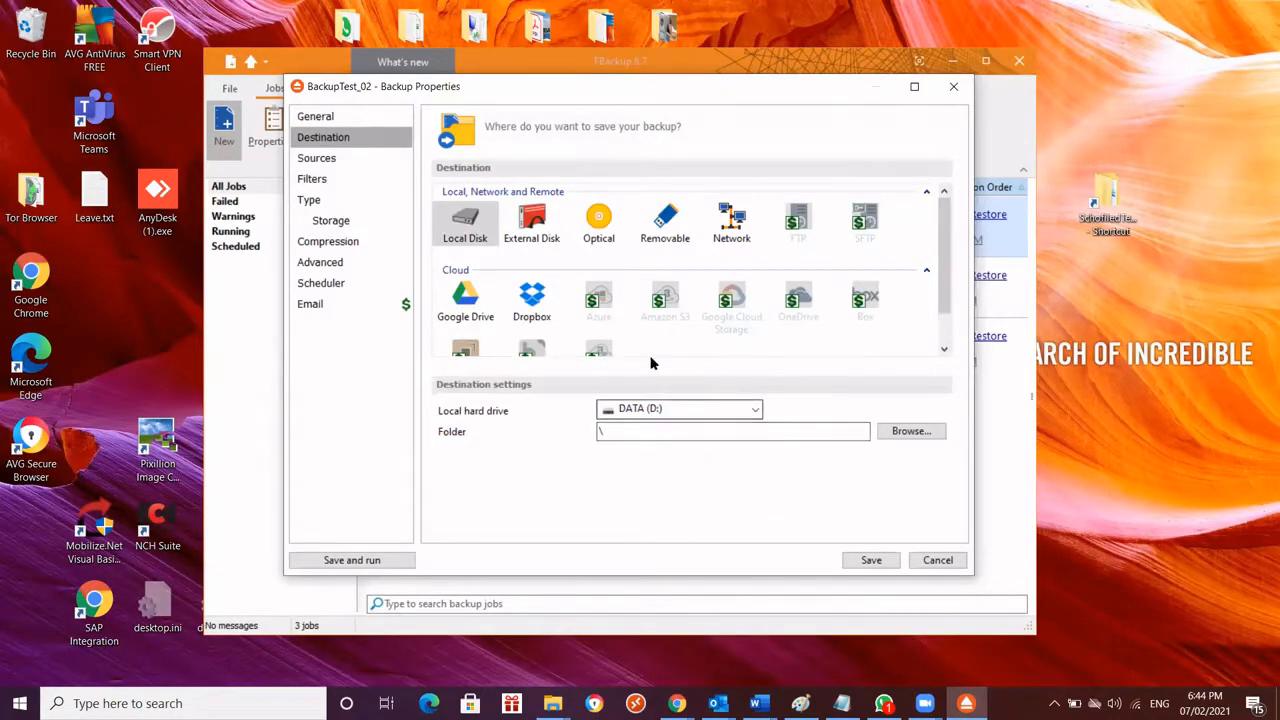
Set the backup destination to a removable drive and choose PENDRIVE_4G (E:) as that drive
left_click(531, 232)
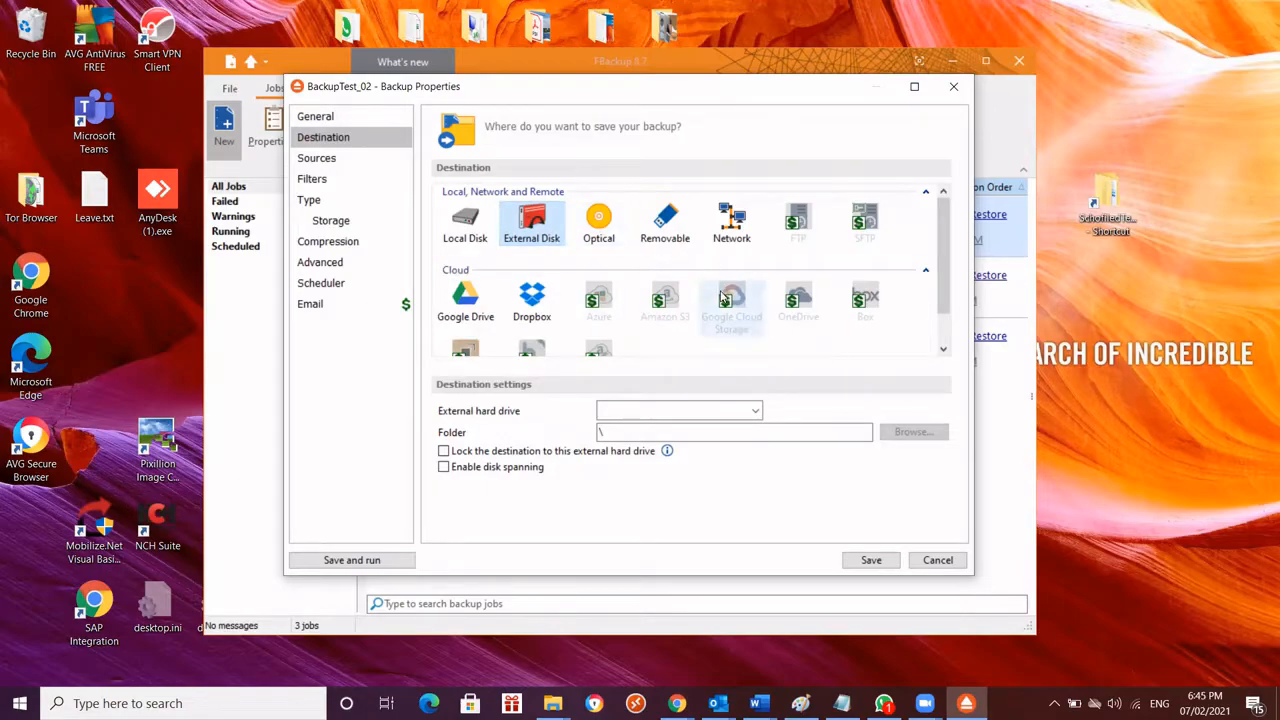
left_click(669, 231)
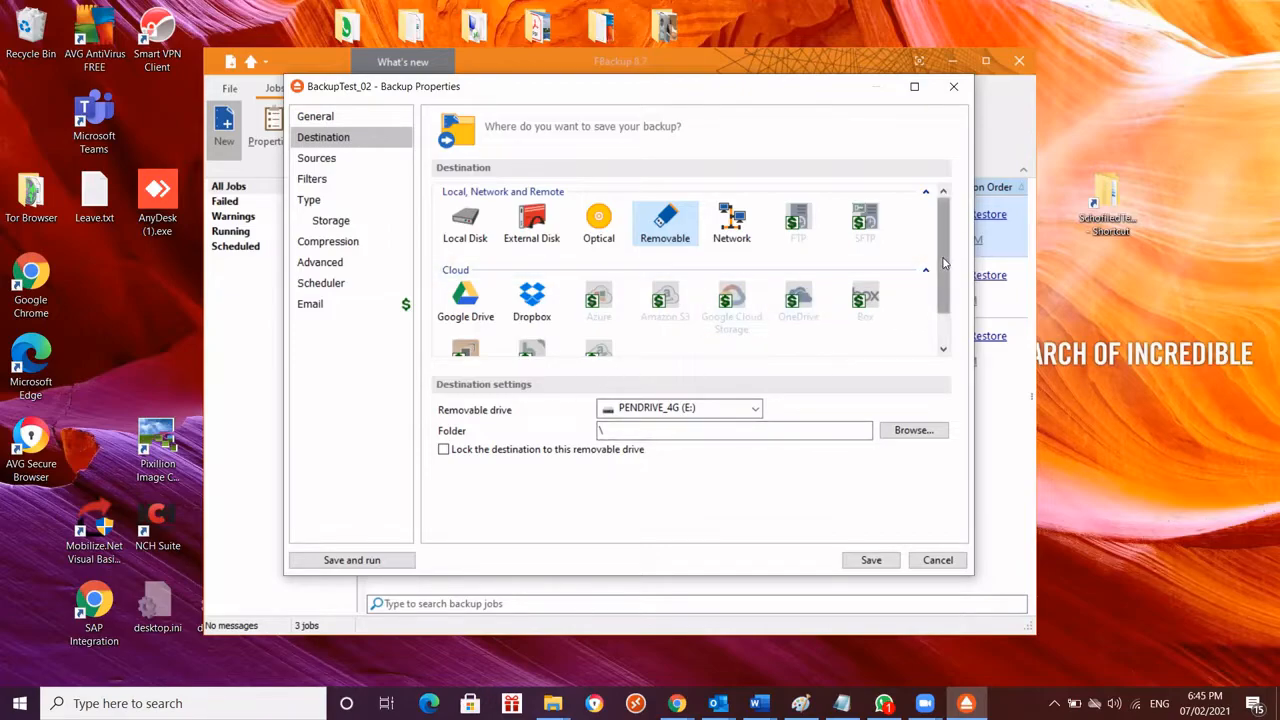
left_click_drag(943, 262, 948, 280)
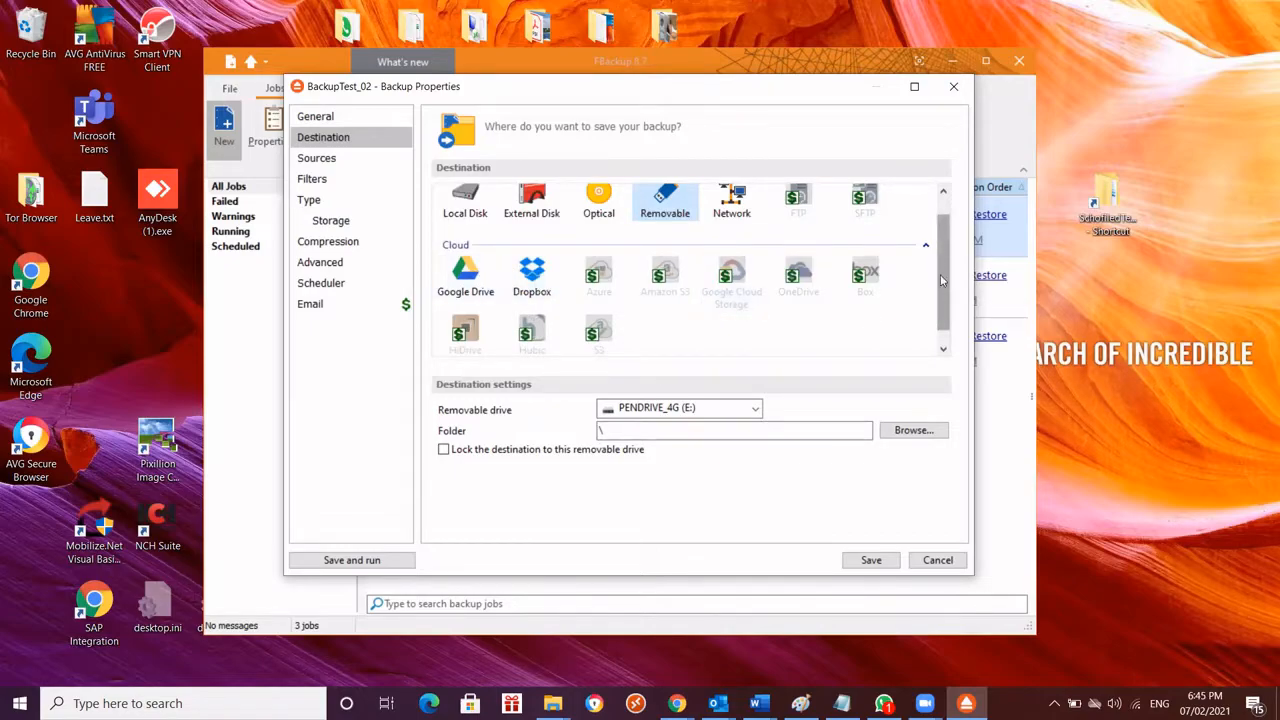
scroll(936, 265, "up", 1)
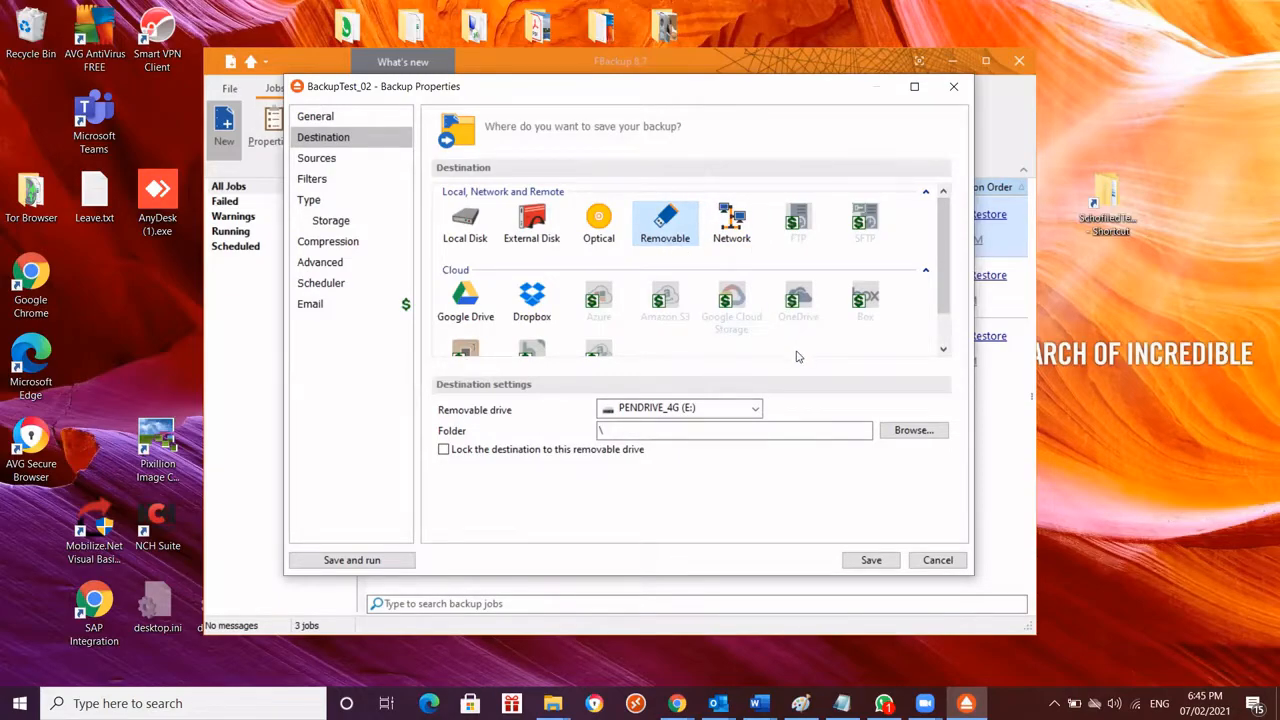
left_click(751, 410)
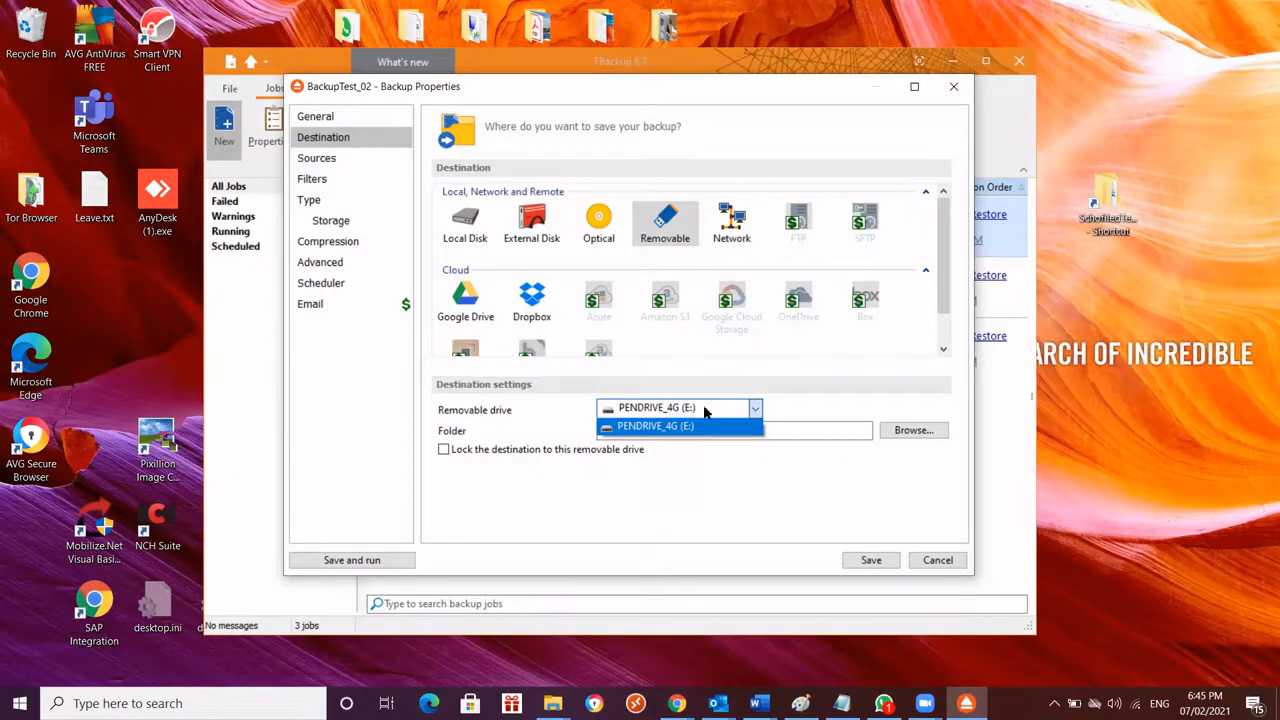
left_click(704, 411)
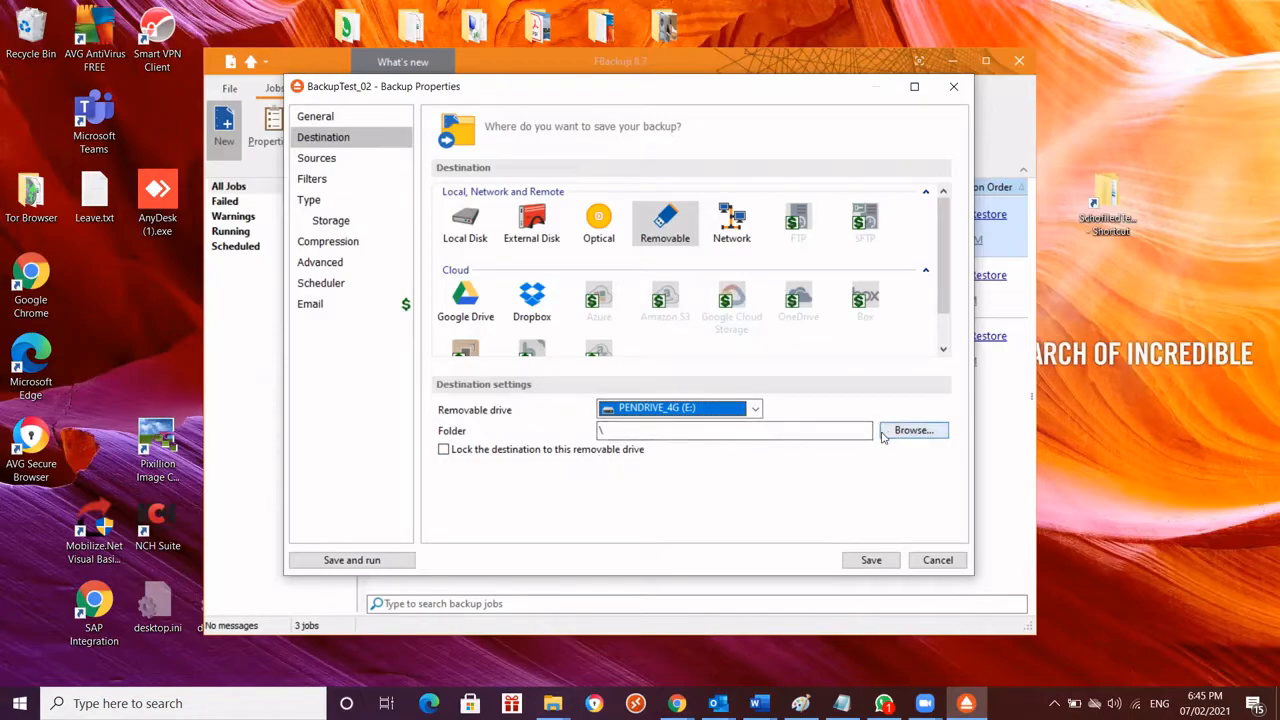
left_click(657, 433)
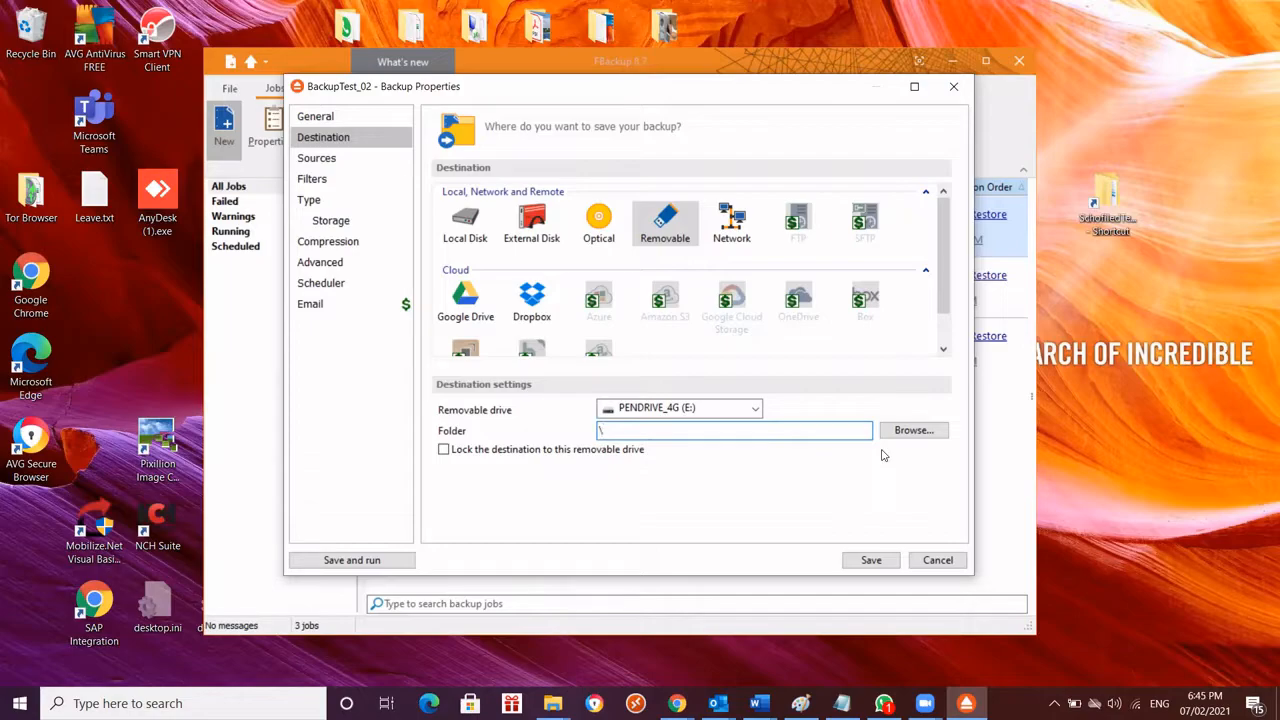
Switch to the File Explorer window of PENDRIVE_4G (E:) and create a folder named BackupFolder on the drive
left_click(557, 696)
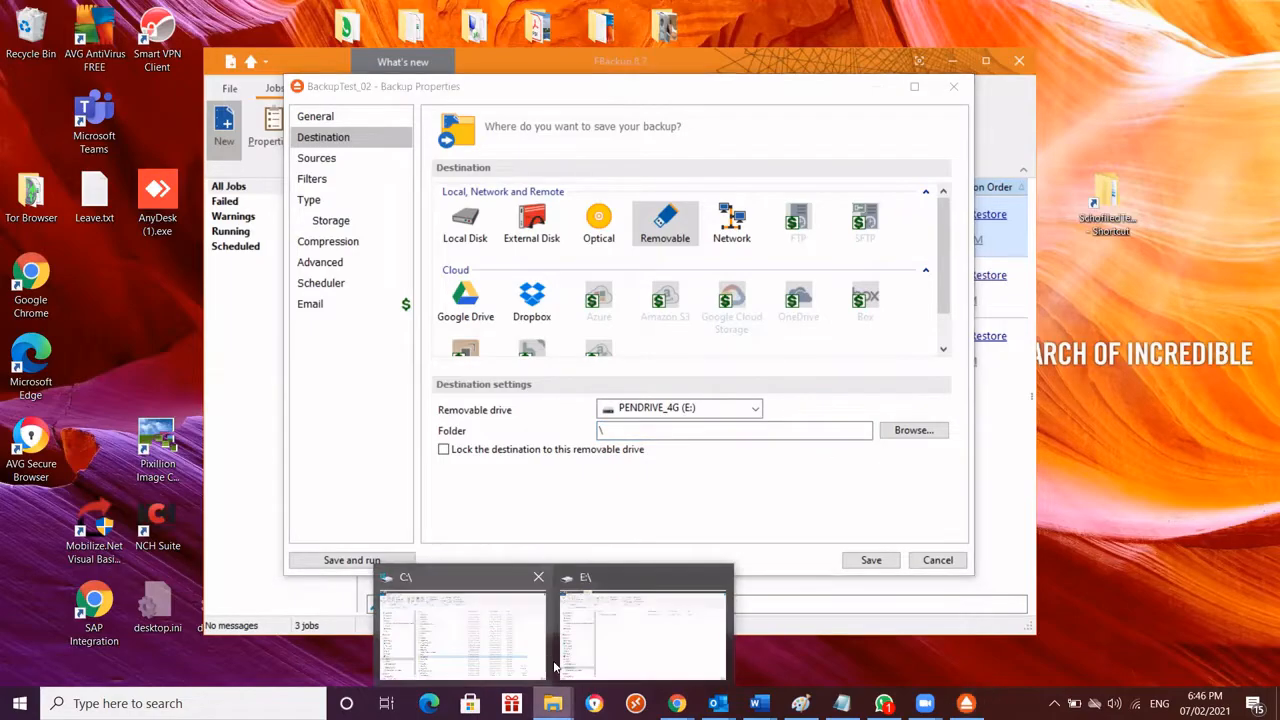
left_click(637, 594)
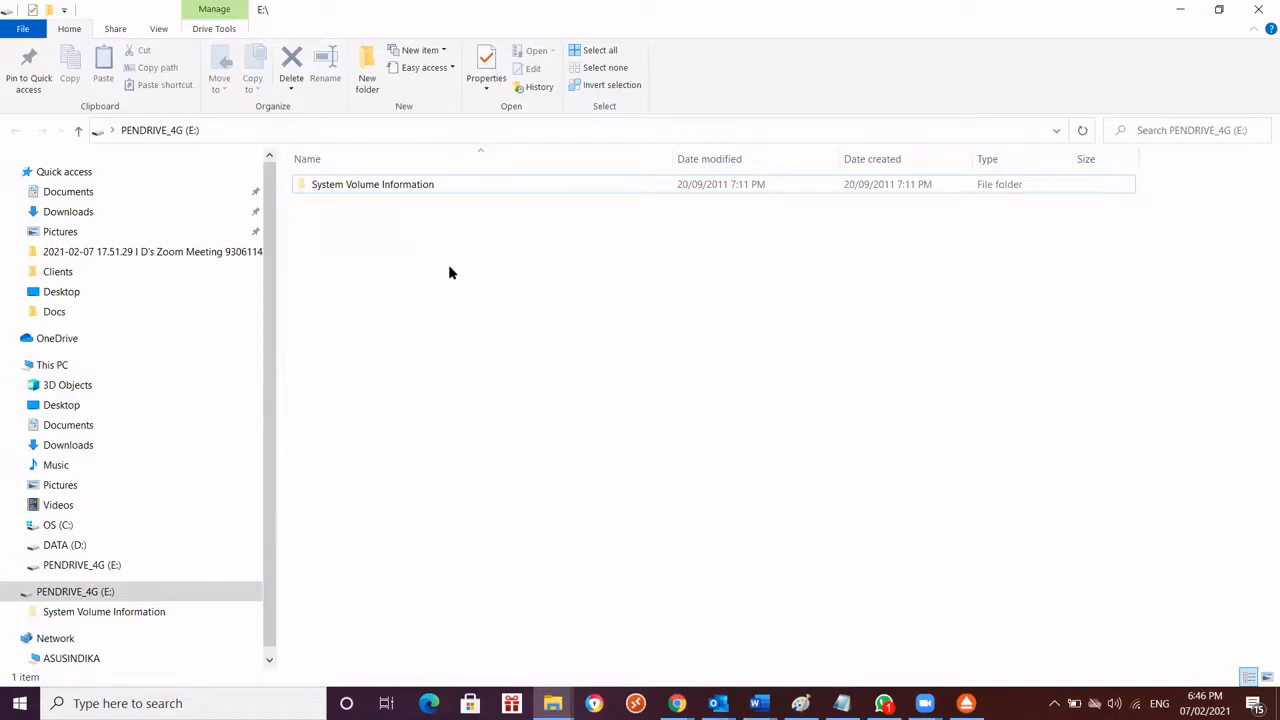
left_click(966, 703)
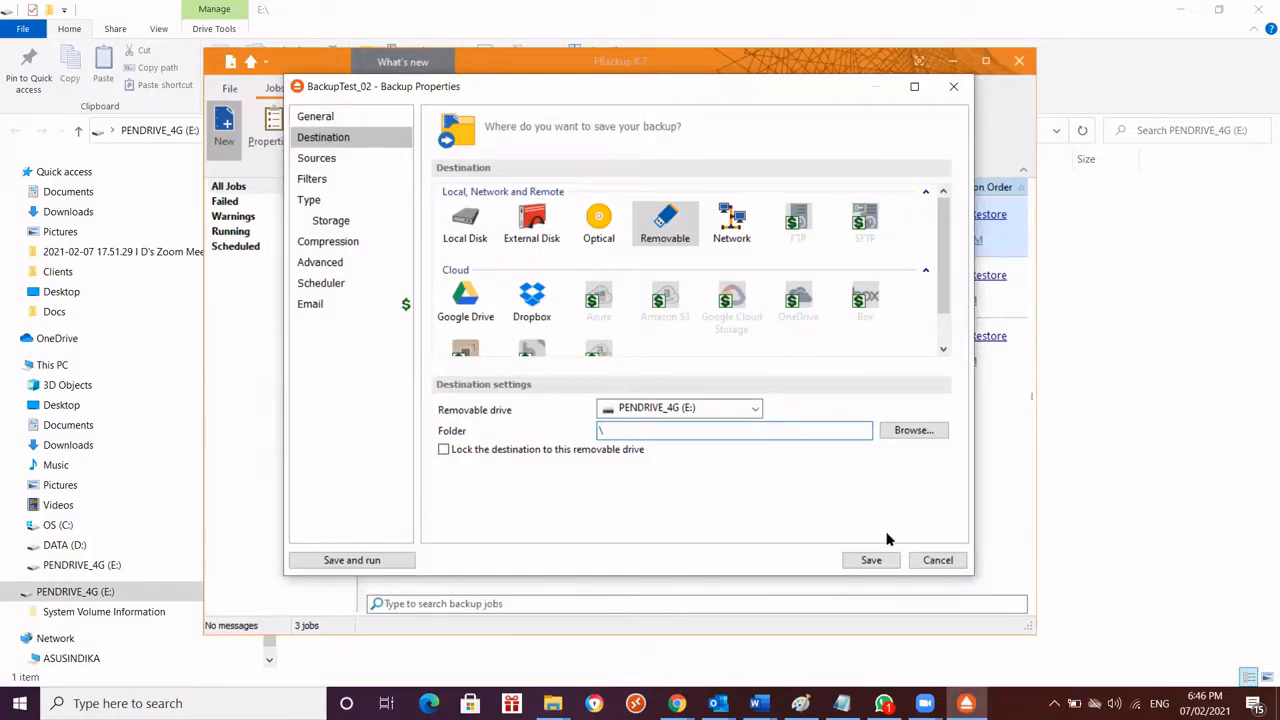
left_click(553, 703)
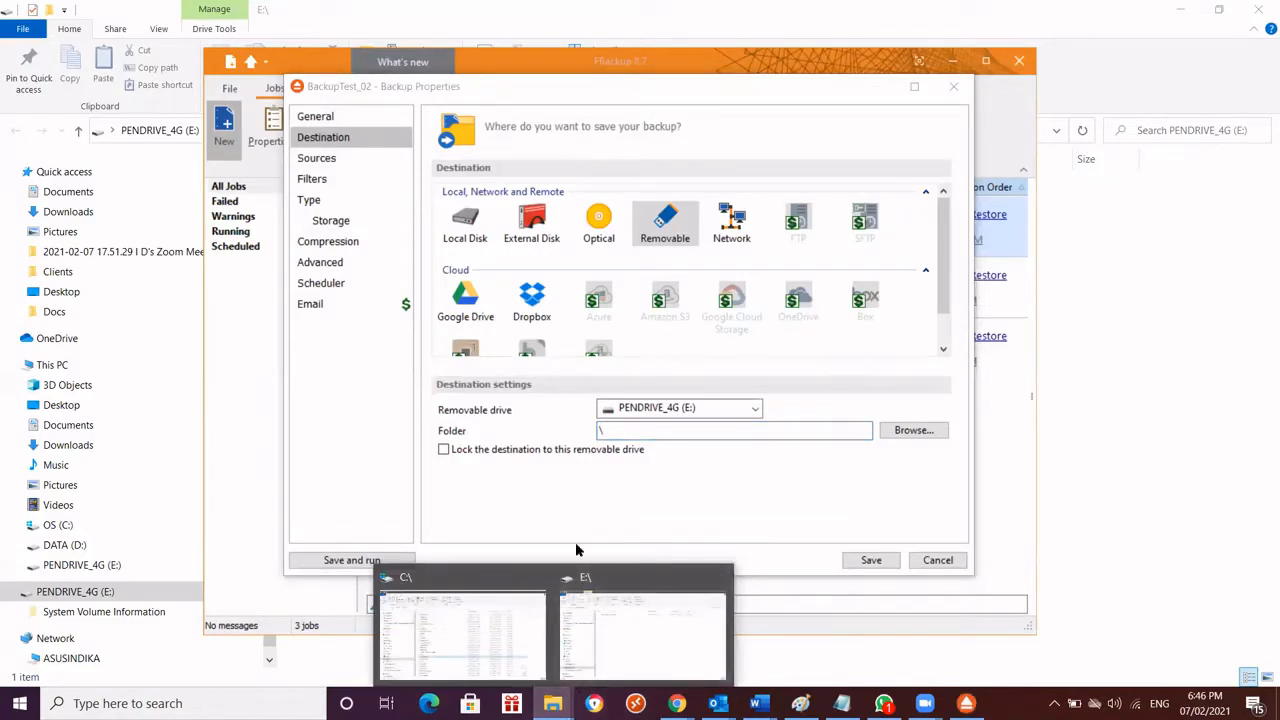
left_click(597, 615)
right_click(378, 229)
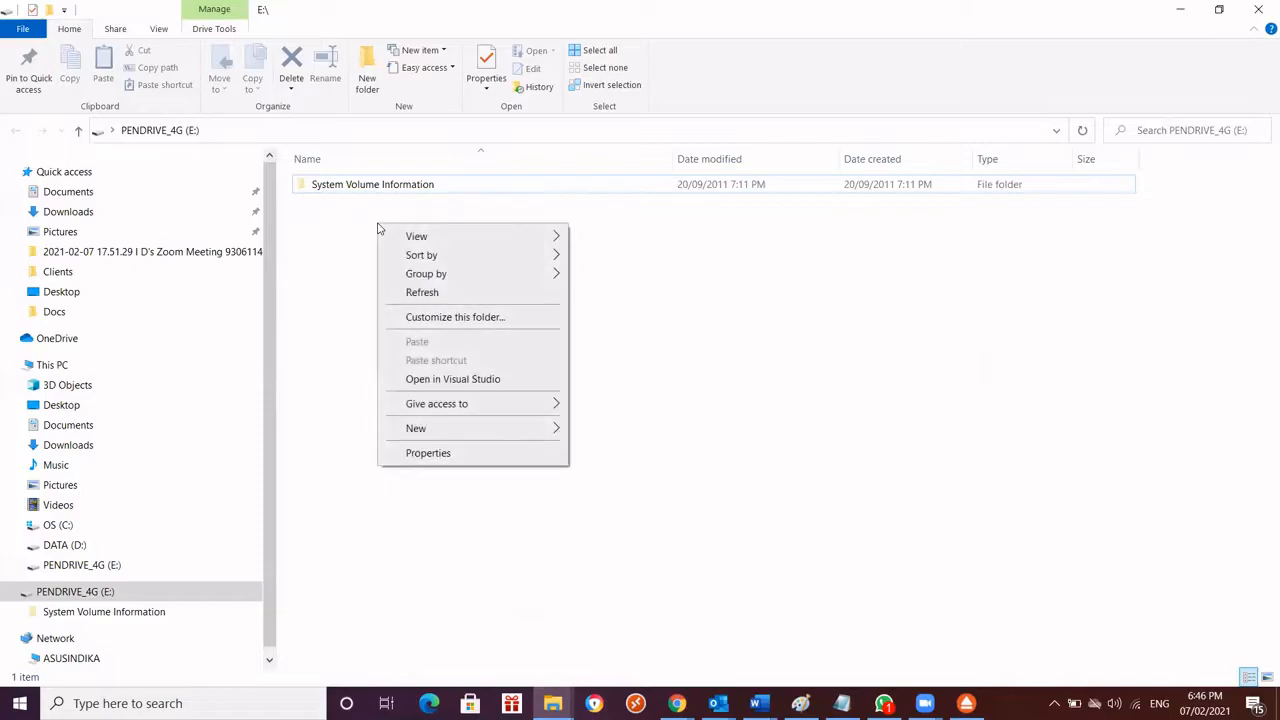
mouse_move(551, 437)
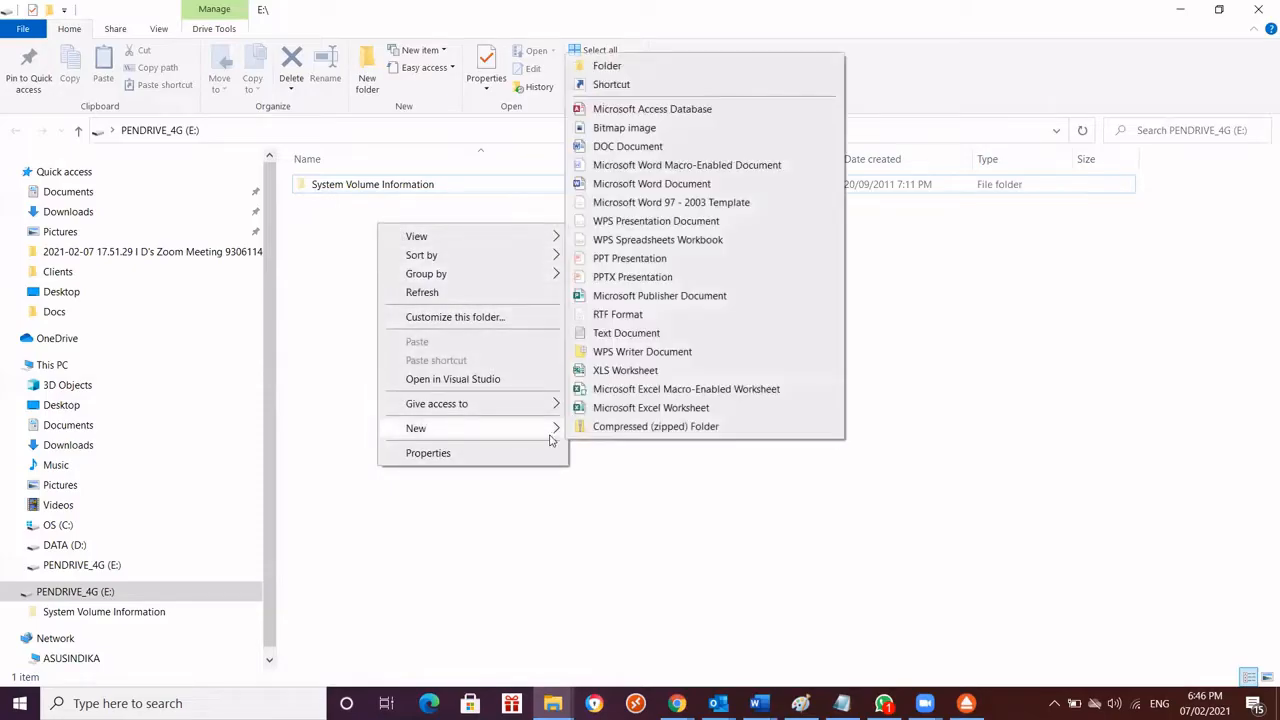
left_click(607, 66)
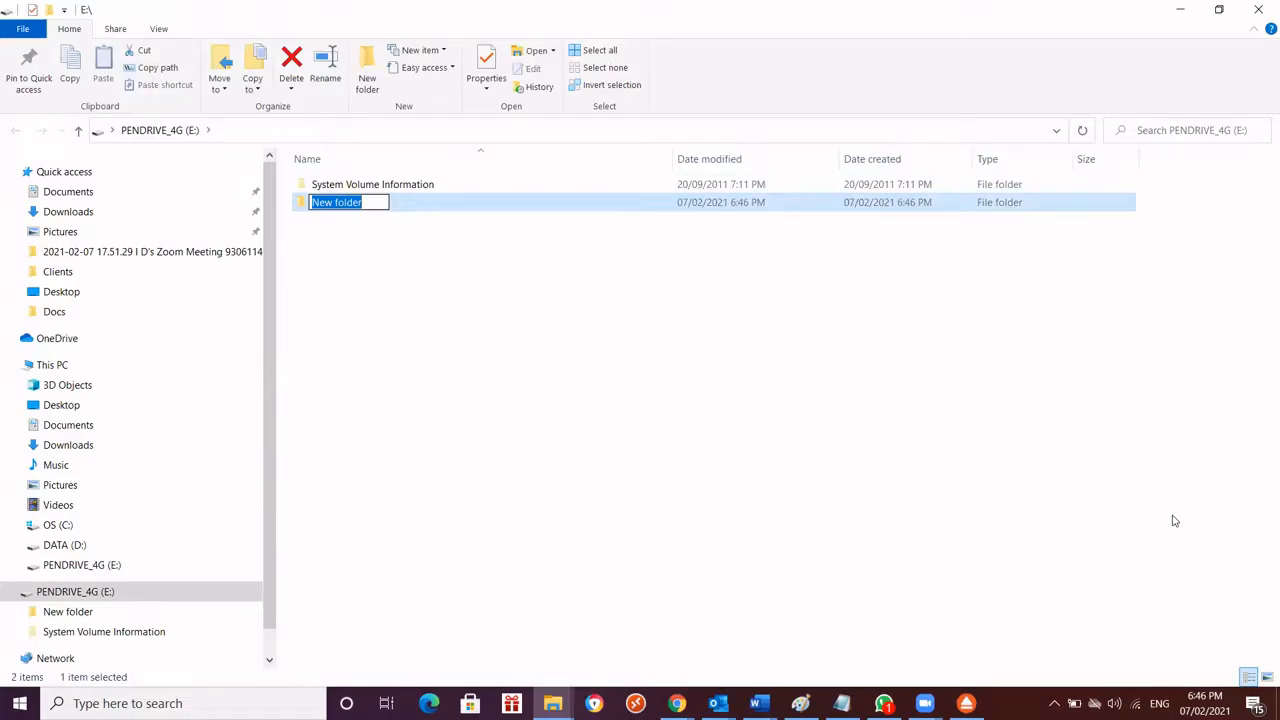
type("Backu")
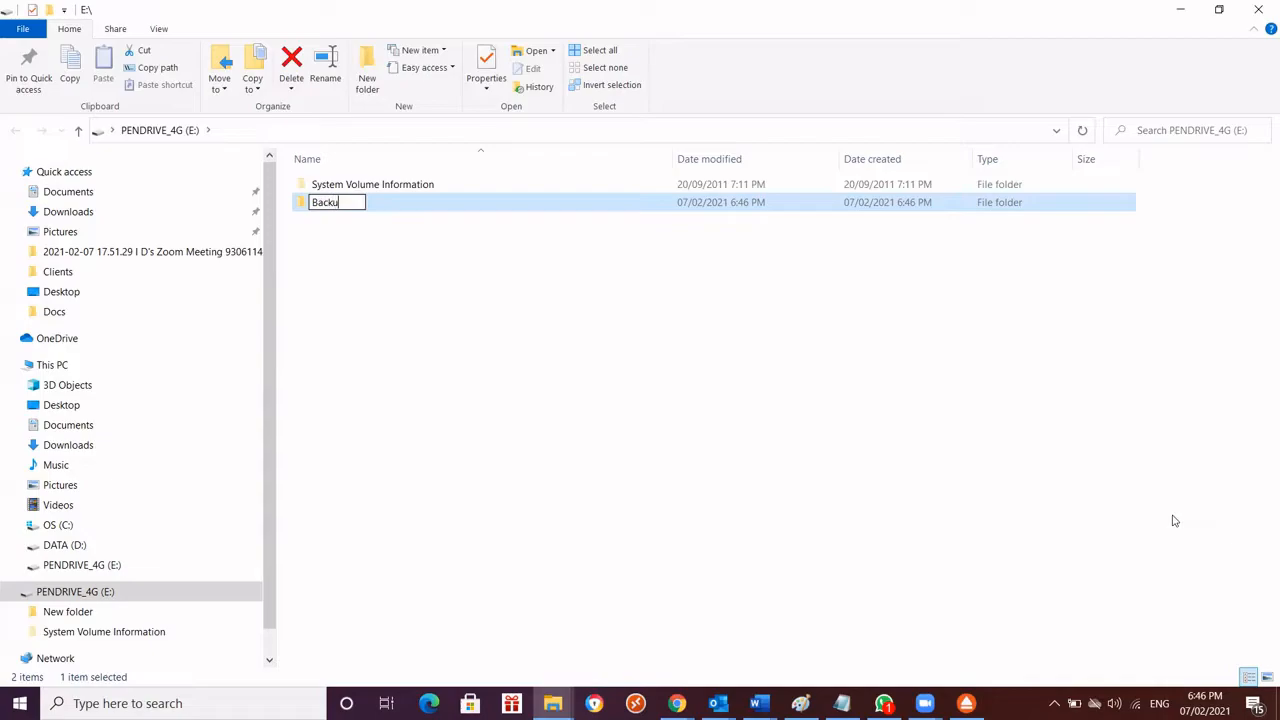
type("pFolder")
key("Return")
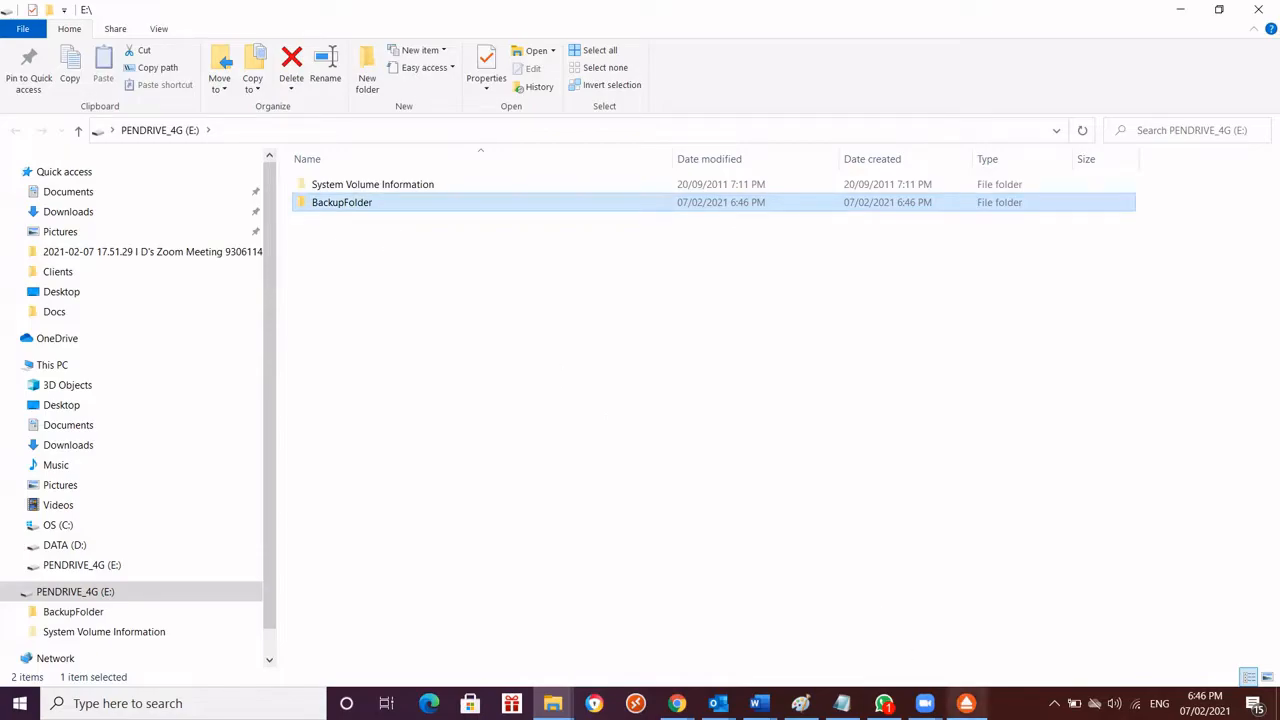
Return to FBackup and set the backup destination folder to BackupFolder on PENDRIVE_4G (E:)
left_click(966, 703)
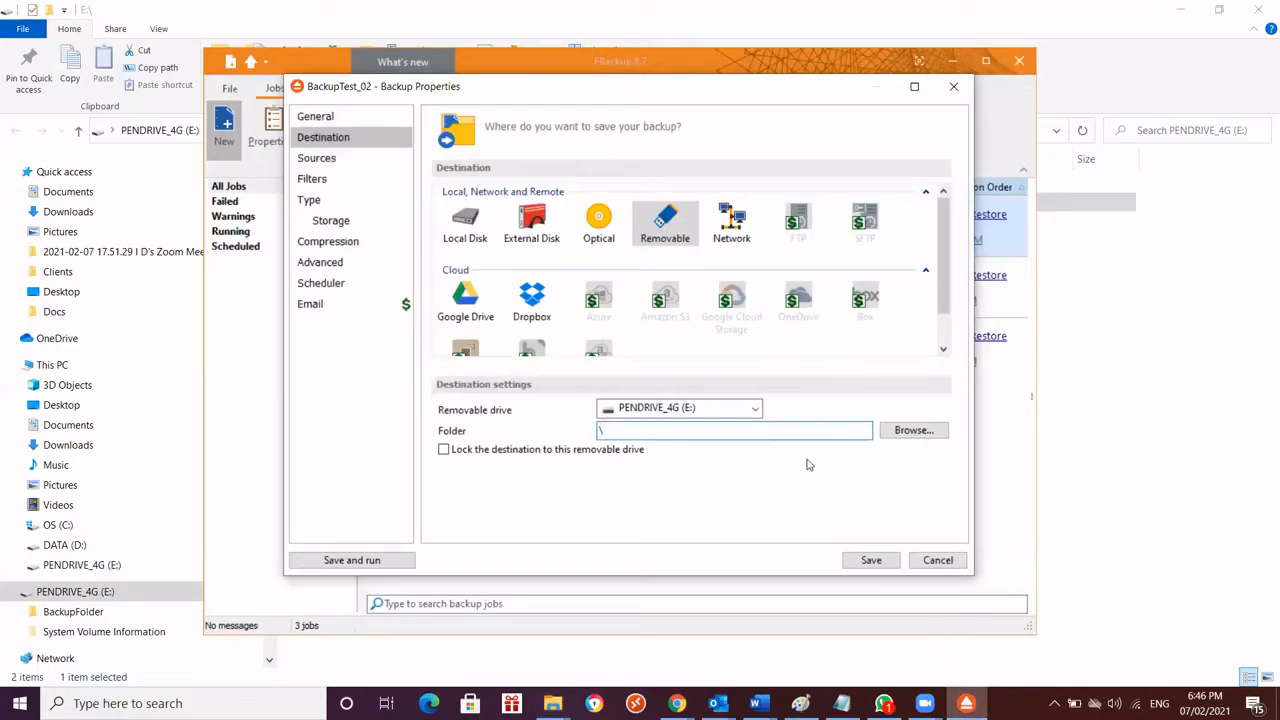
left_click(912, 431)
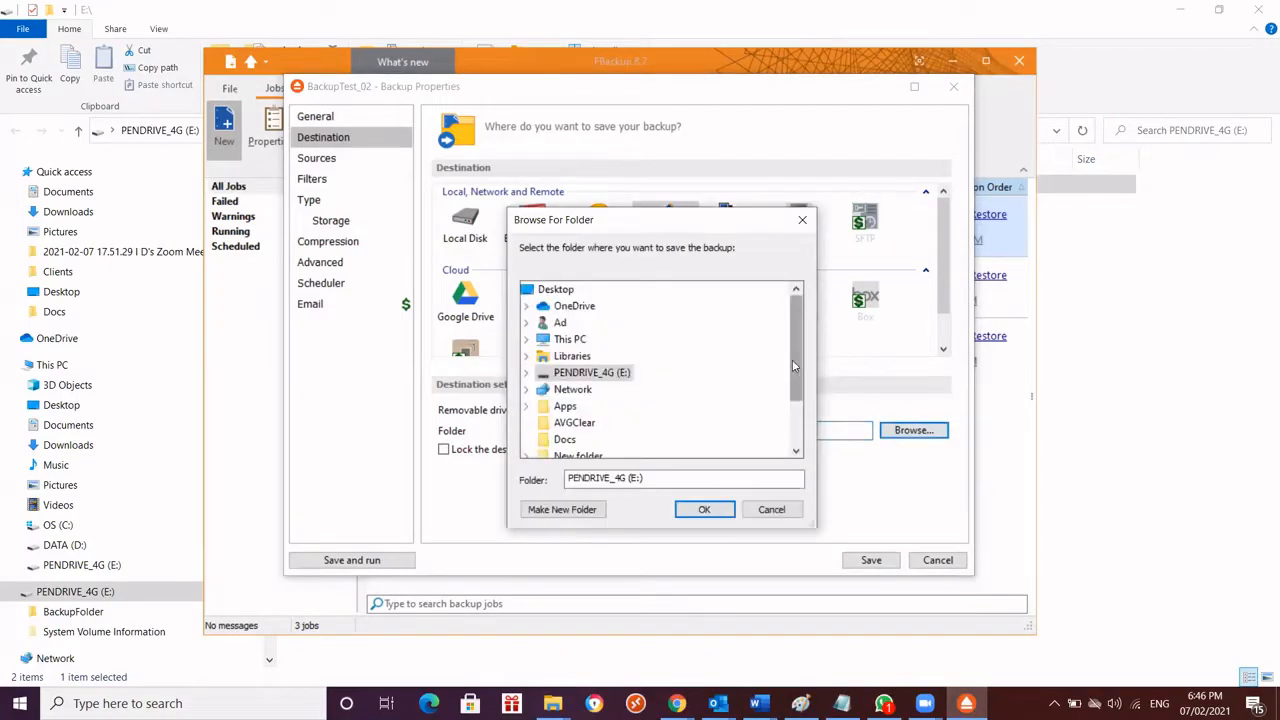
left_click(526, 372)
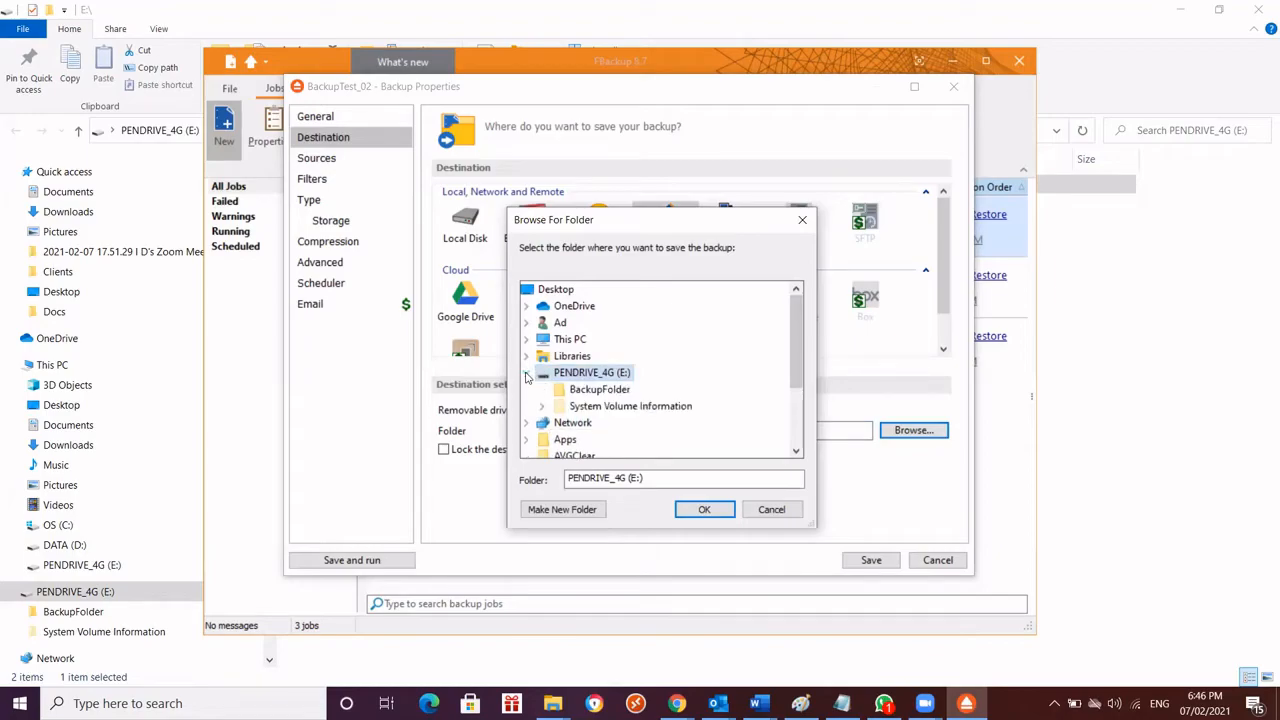
left_click(595, 390)
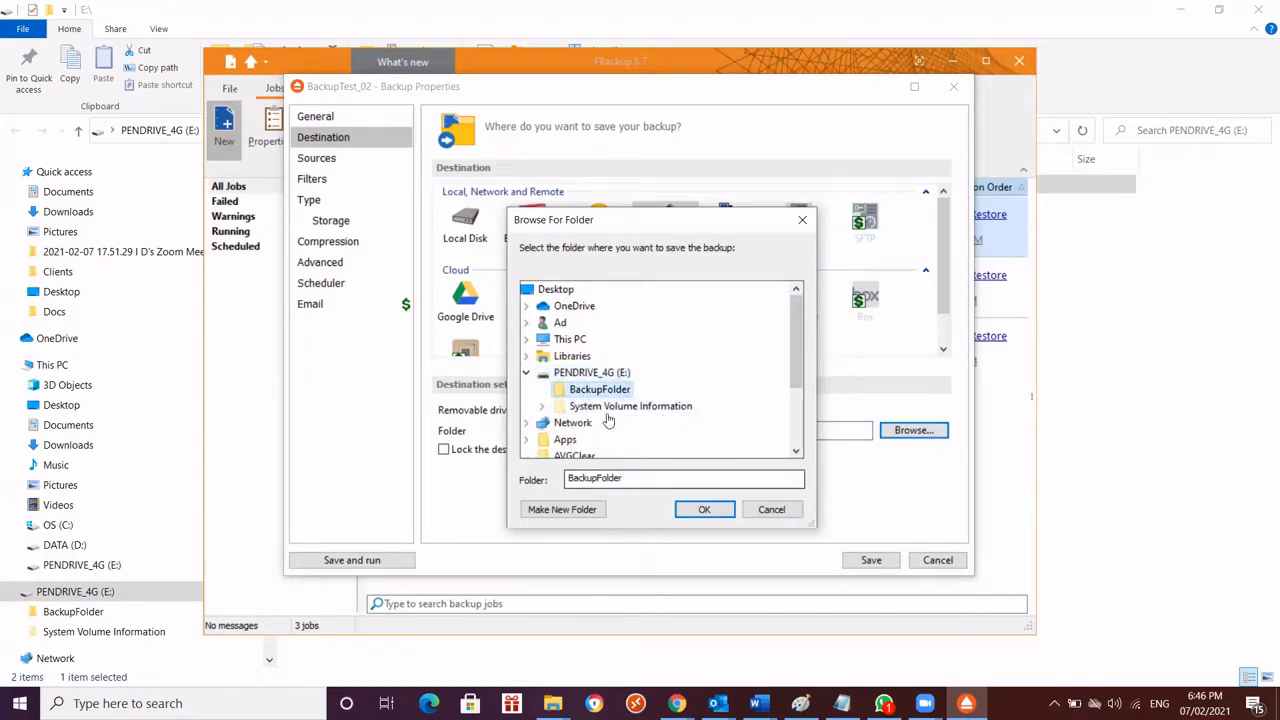
left_click(704, 510)
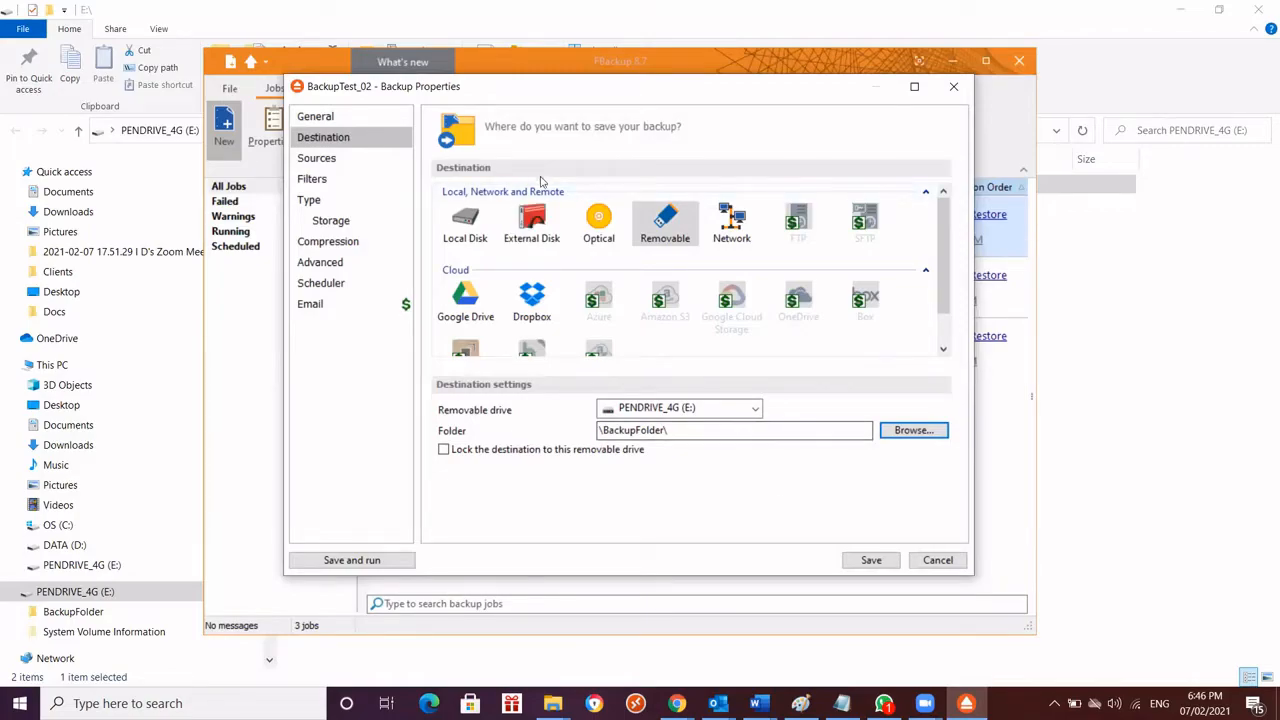
Review the backup job's name, description and icon, the existing job list, and the destination drive and folder settings
left_click(320, 117)
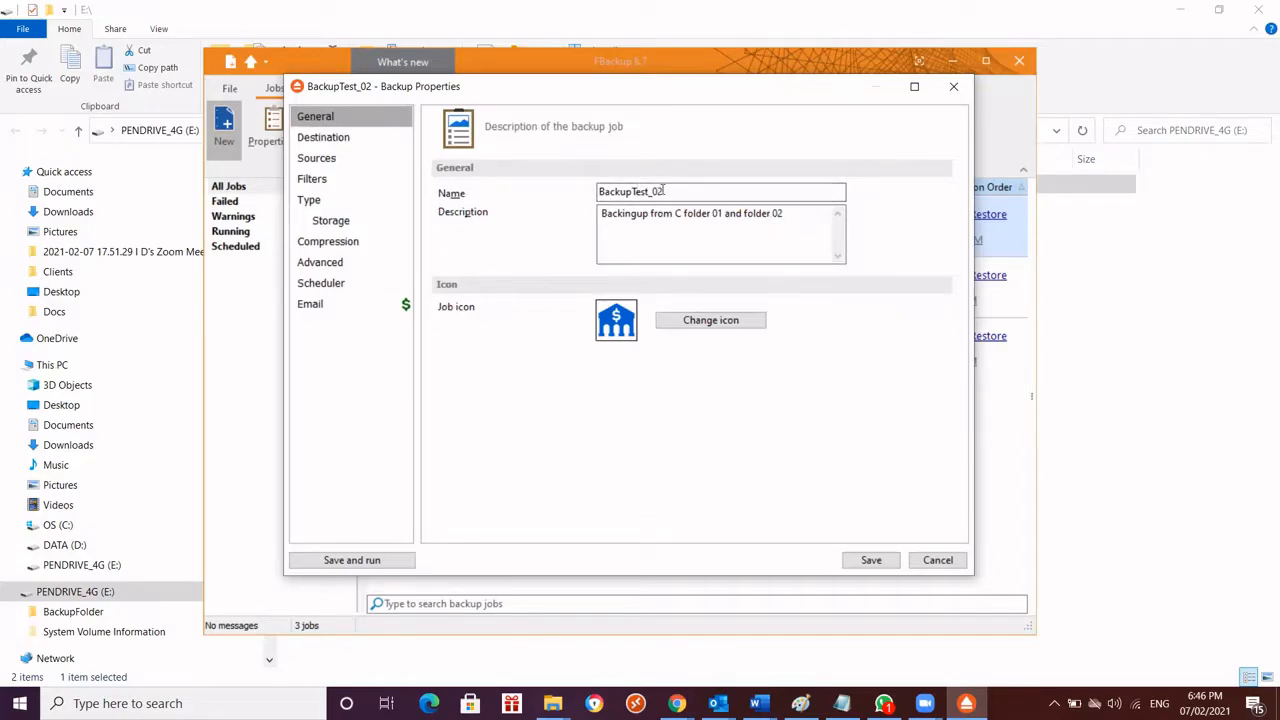
left_click(771, 214)
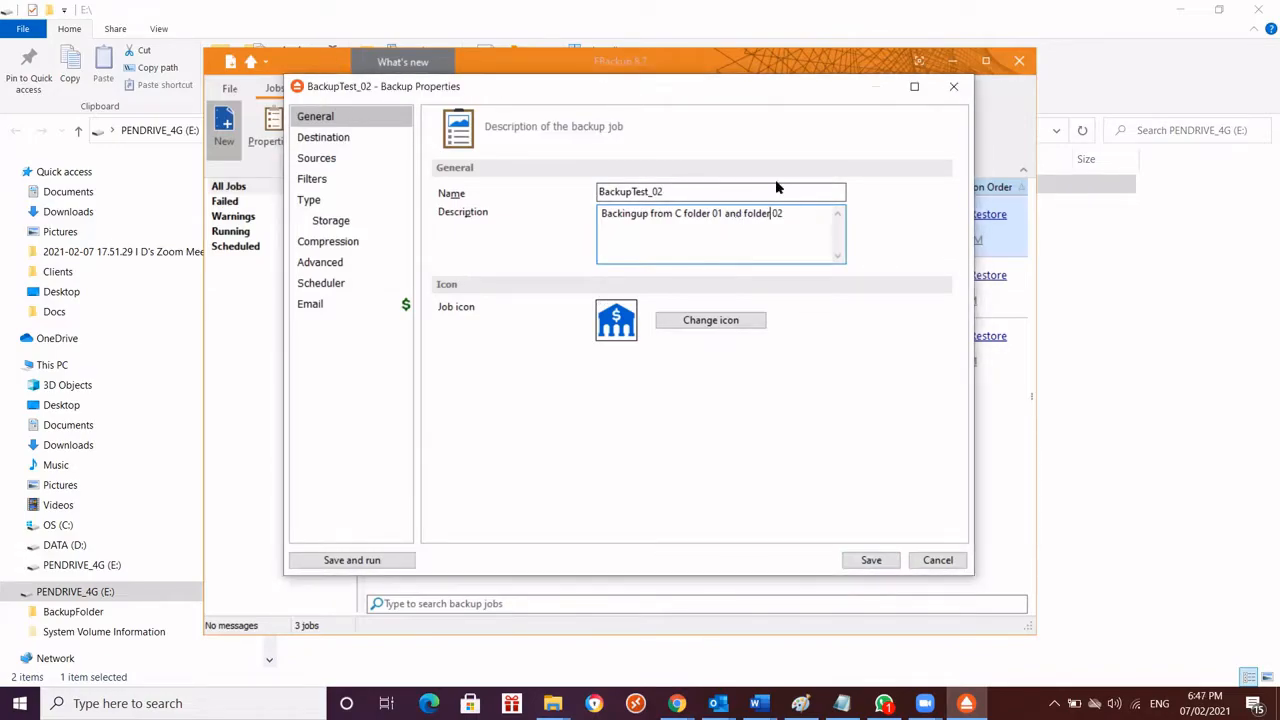
left_click_drag(741, 95, 823, 537)
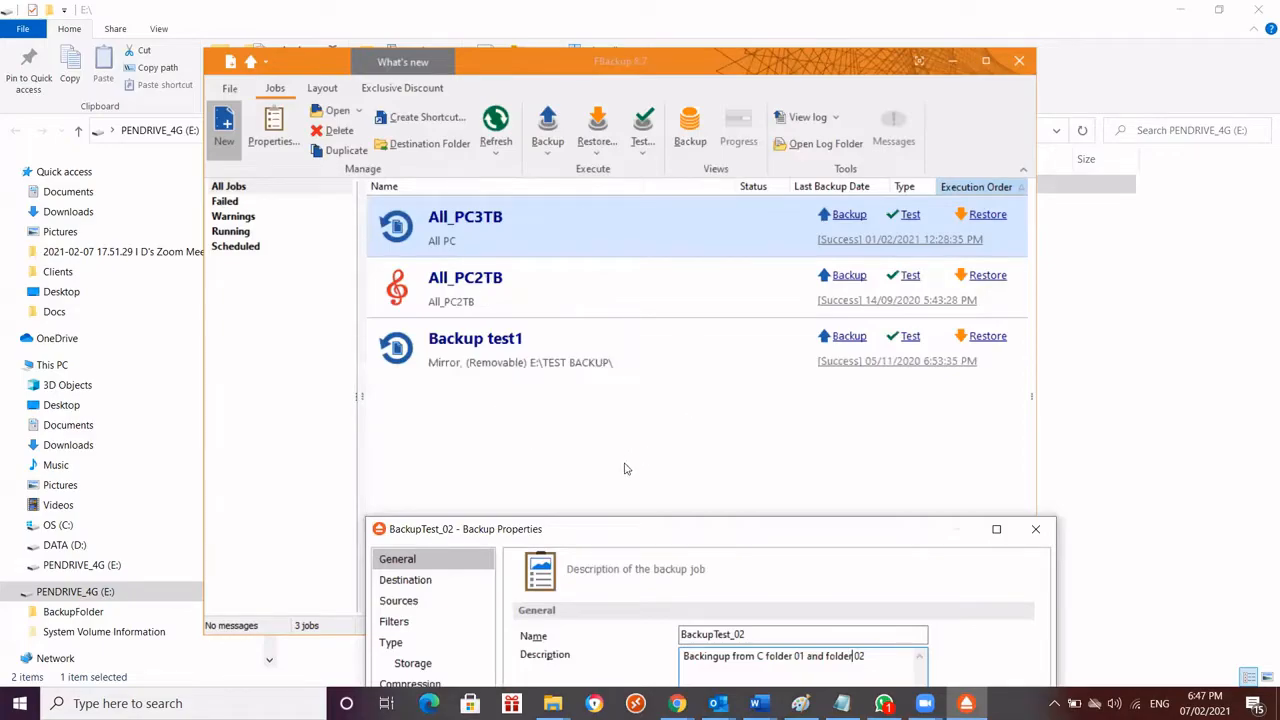
left_click_drag(629, 531, 569, 108)
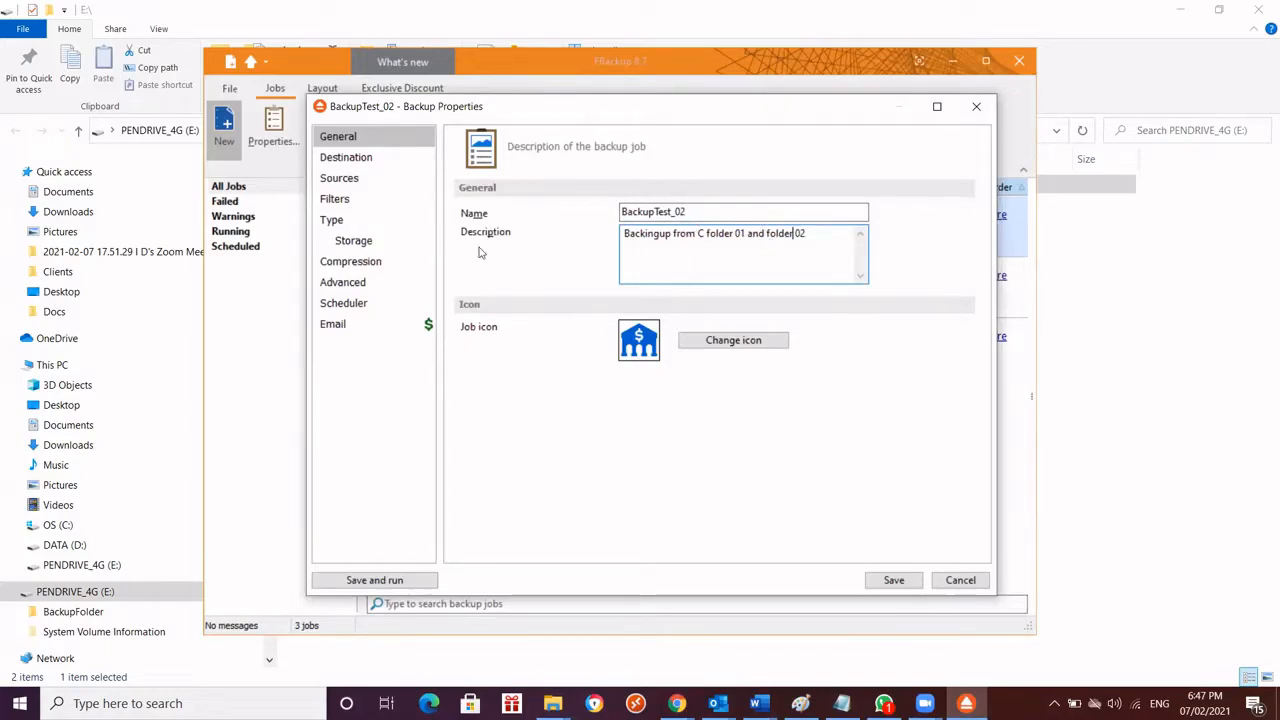
left_click(349, 160)
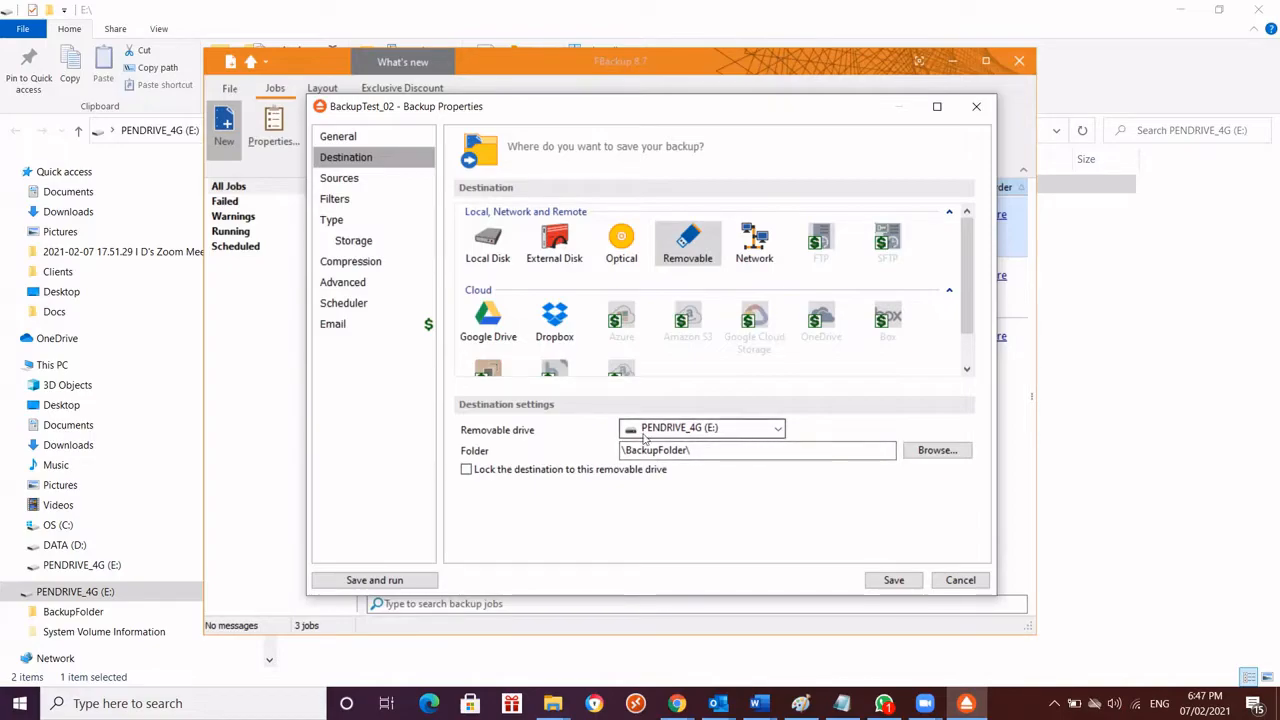
left_click(752, 430)
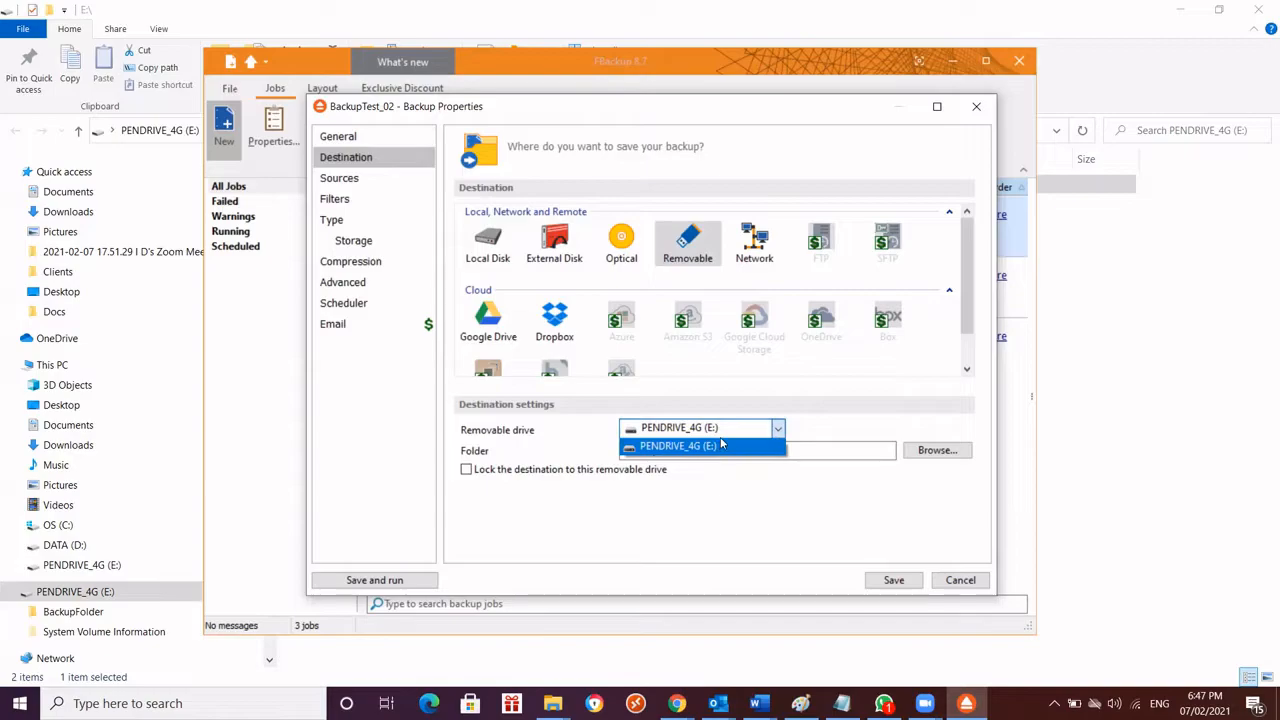
left_click(714, 446)
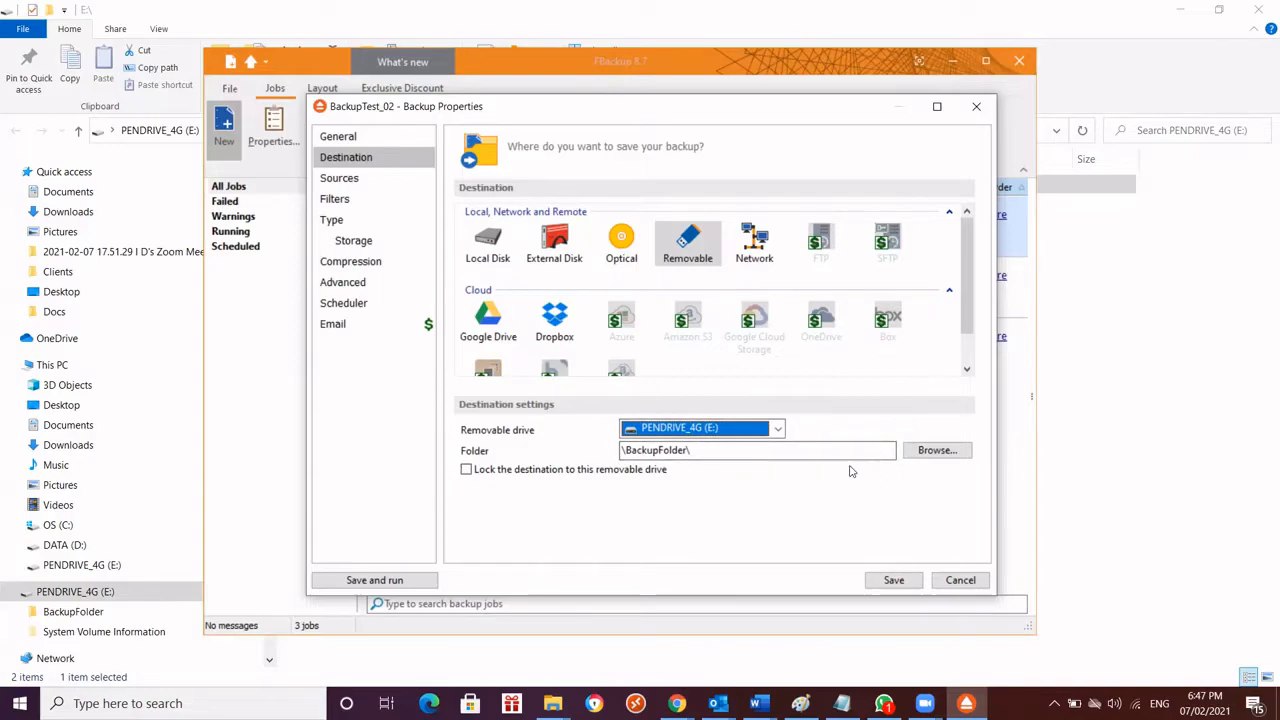
left_click(740, 449)
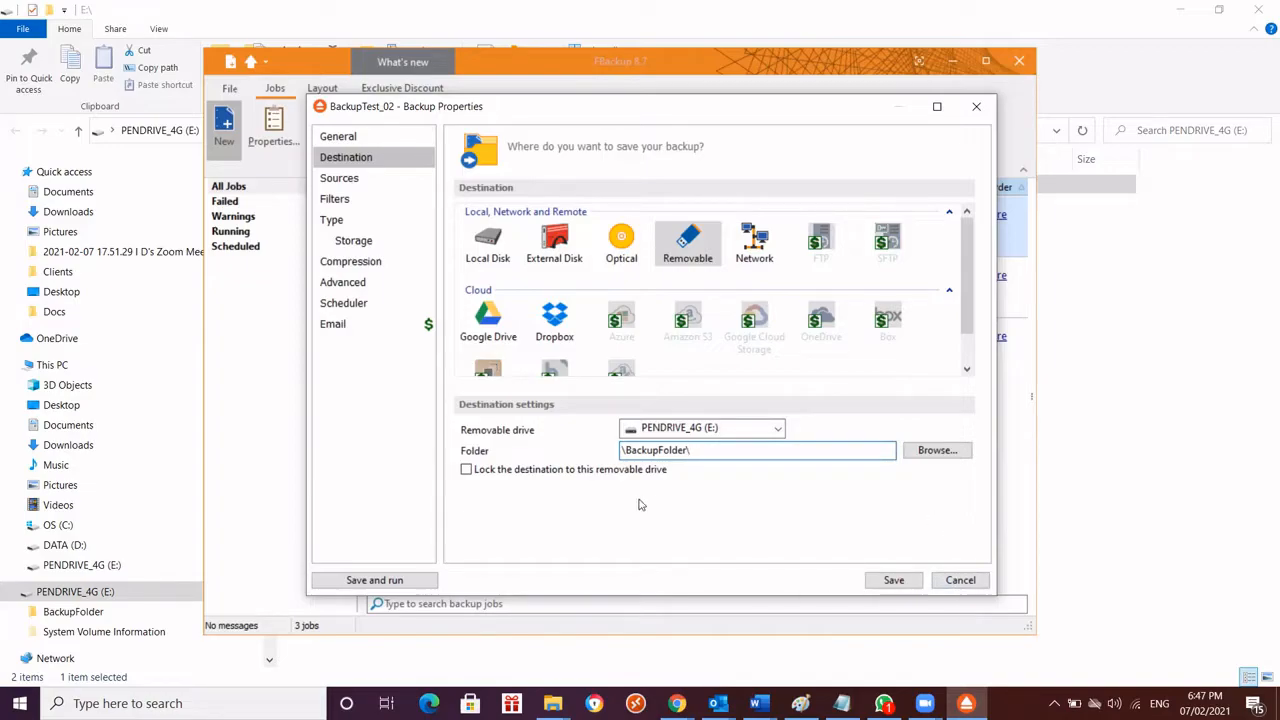
Open the job's sources settings, check the test folders on OS (C:) in File Explorer, and return to FBackup
left_click(348, 182)
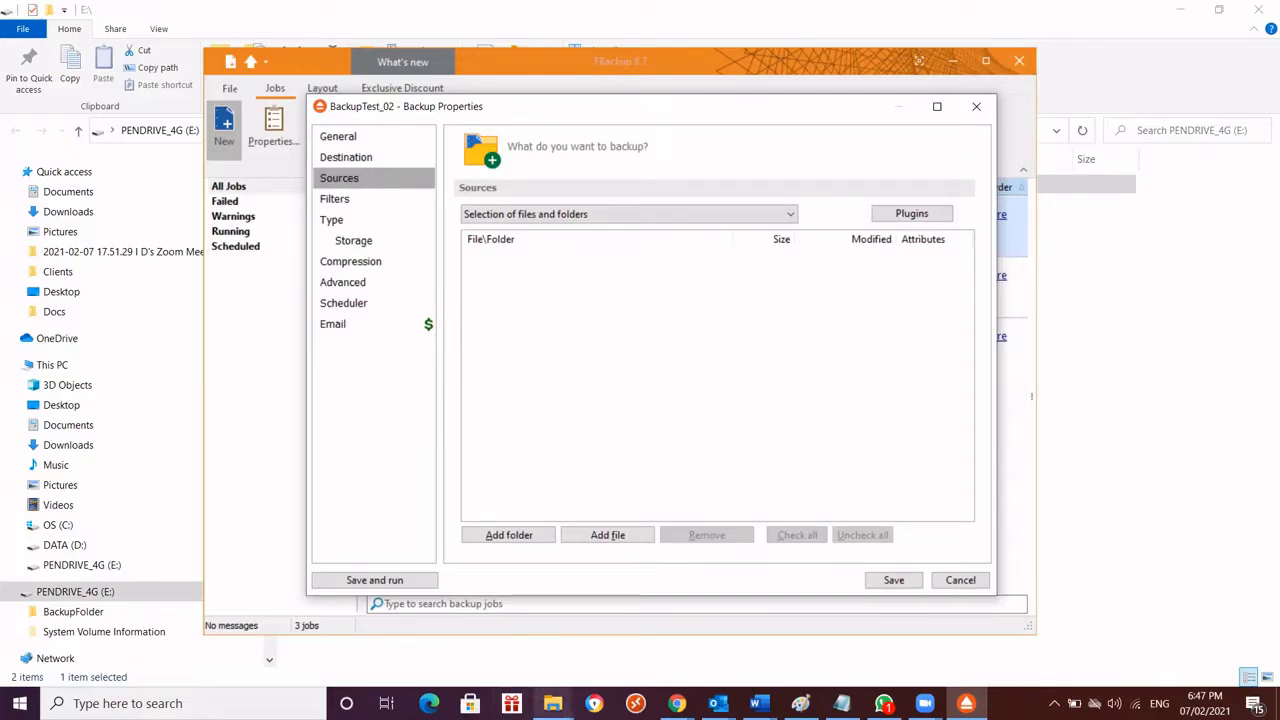
left_click(553, 703)
left_click(458, 572)
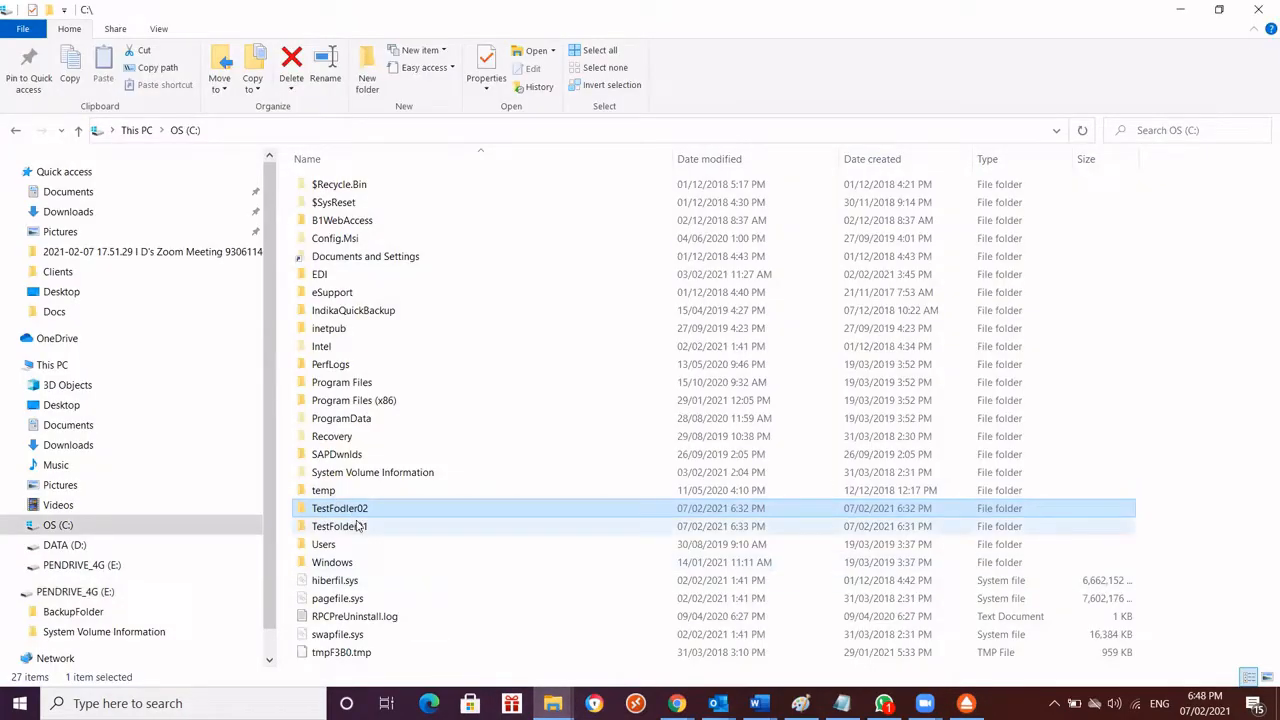
mouse_move(371, 536)
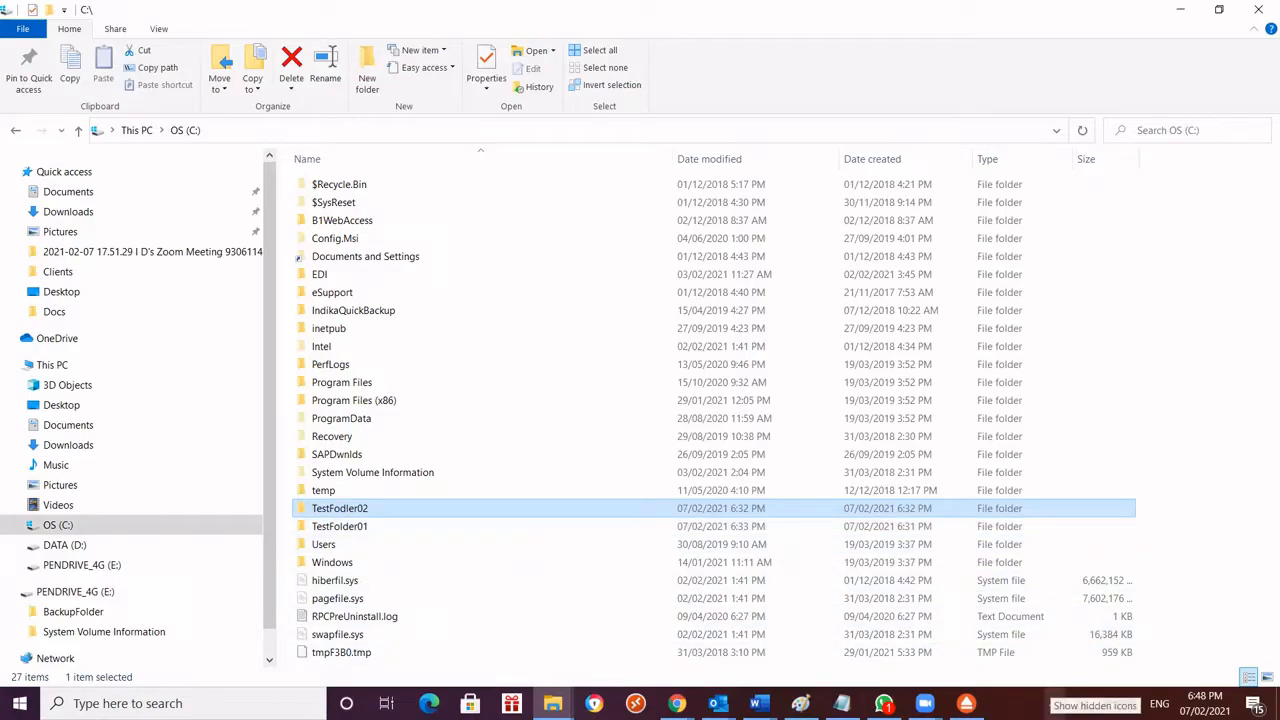
left_click(966, 703)
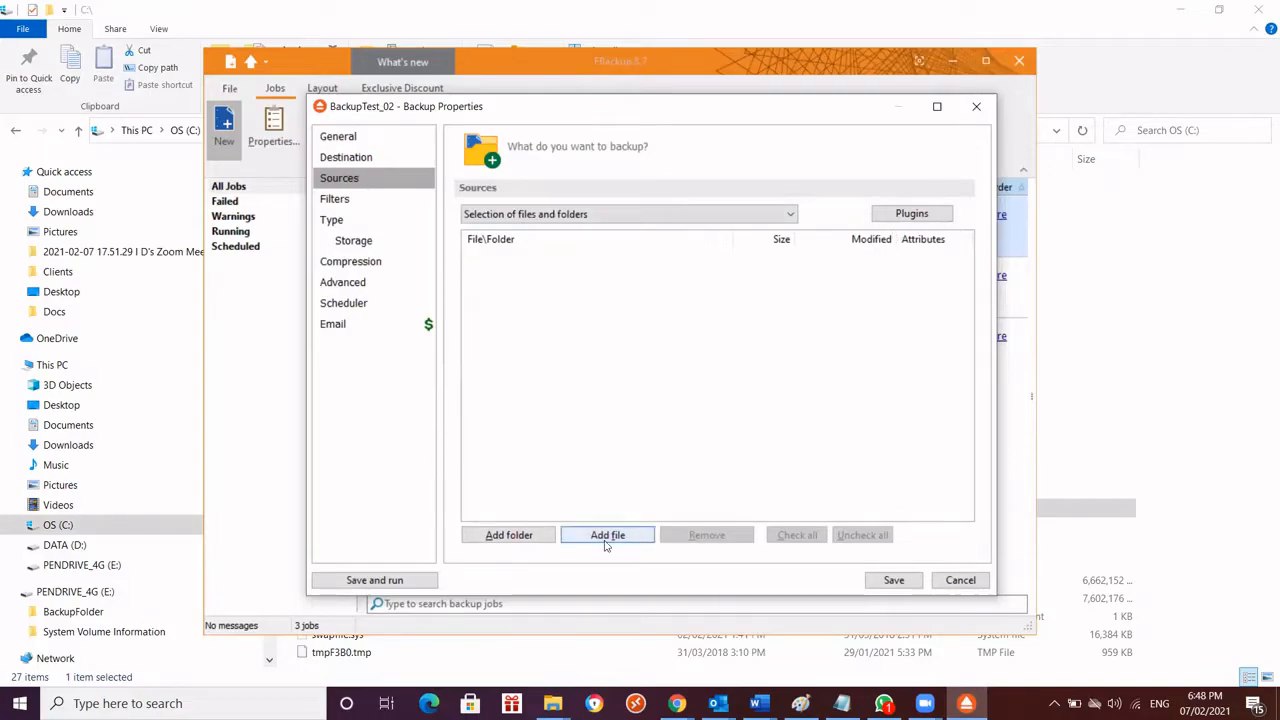
Add the folder TestFodler02 from OS (C:) to the sources of the backup job
left_click(529, 536)
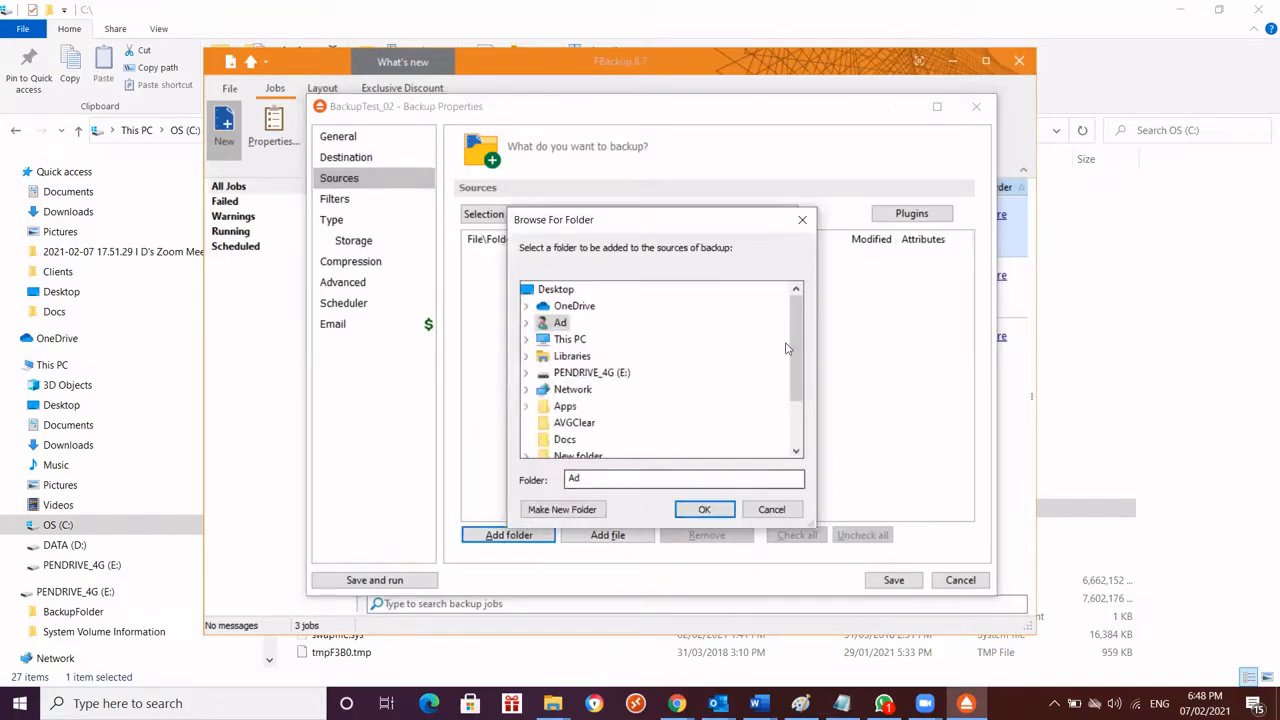
scroll(800, 320, "down", 2)
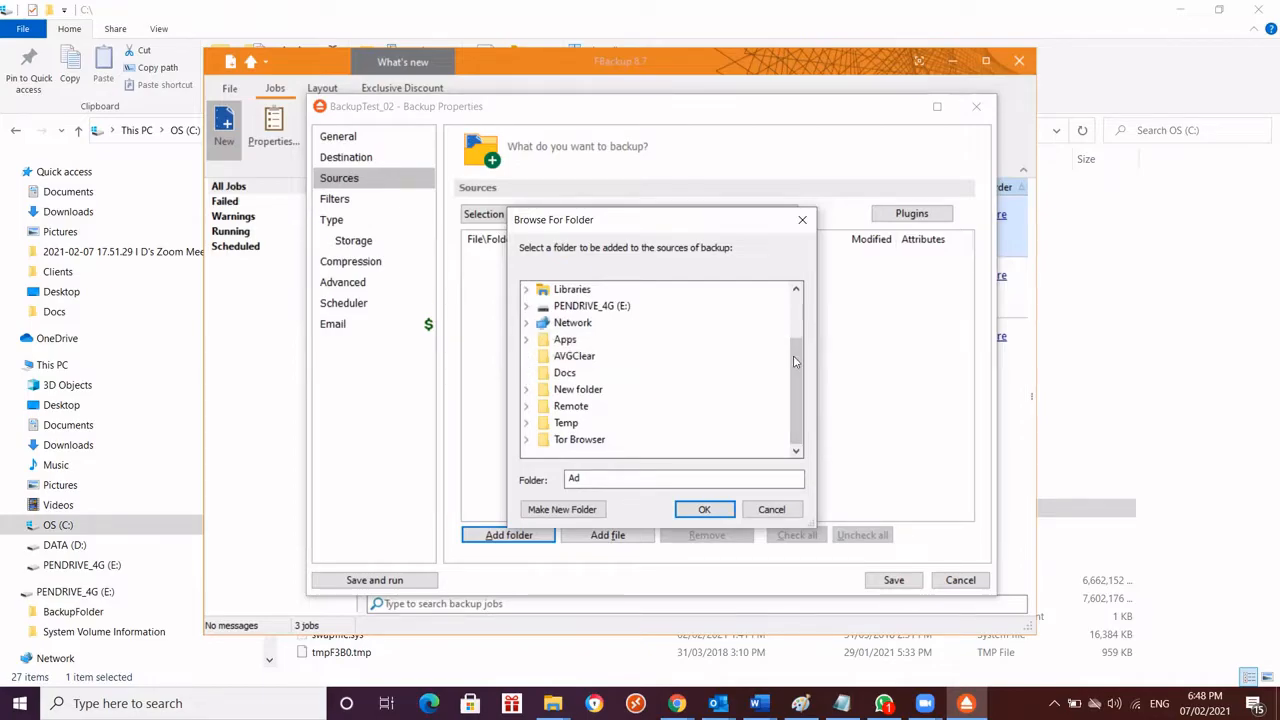
scroll(796, 353, "up", 2)
left_click(526, 340)
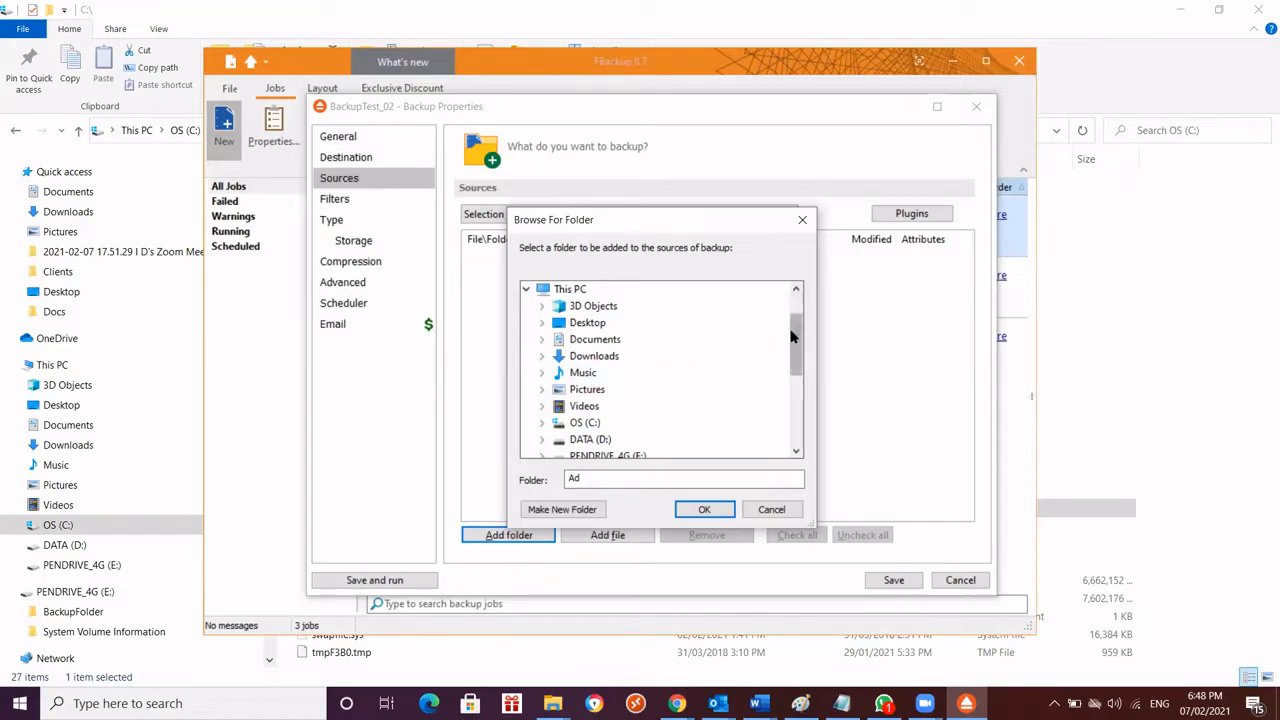
left_click_drag(798, 327, 799, 340)
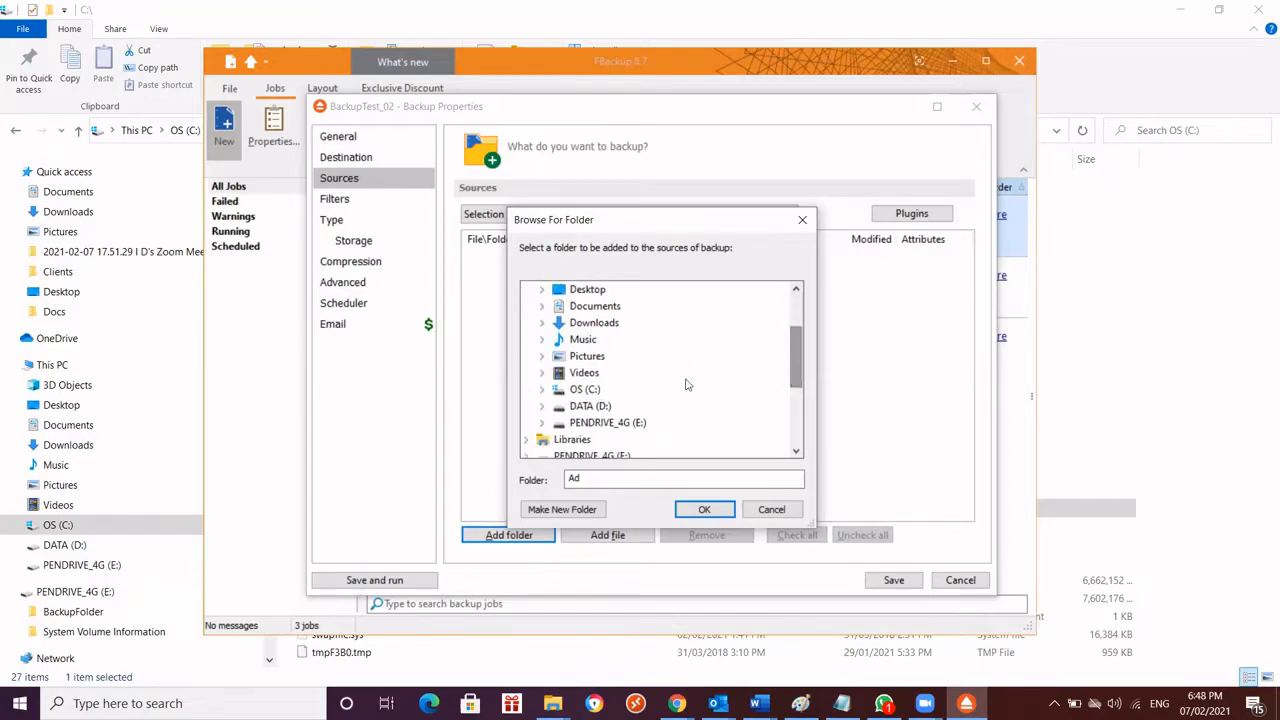
left_click(543, 390)
left_click_drag(800, 347, 810, 393)
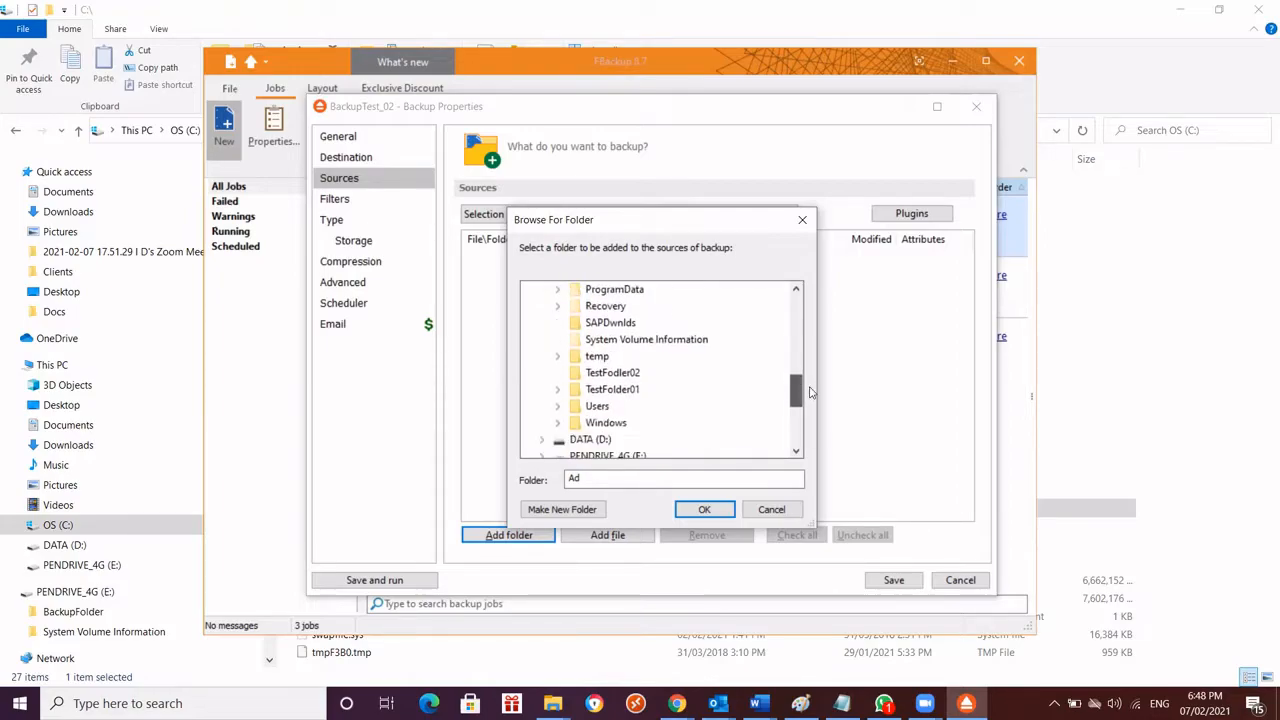
left_click(633, 375)
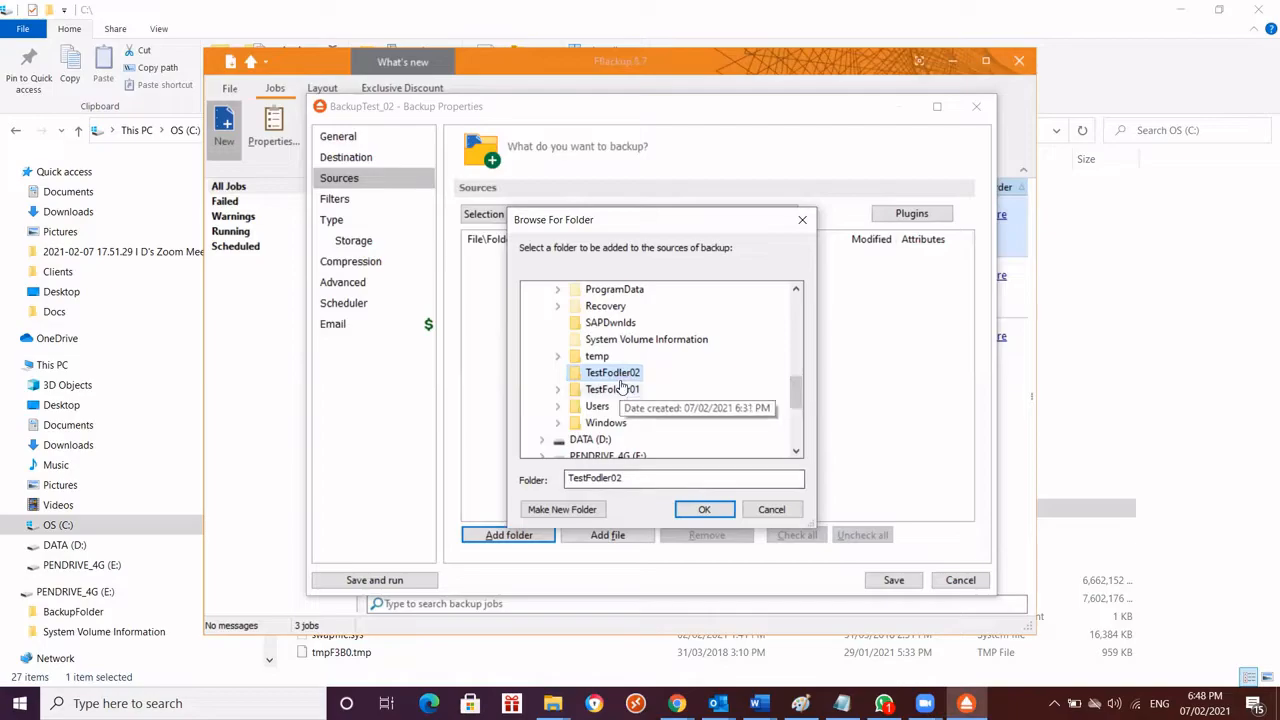
left_click(702, 511)
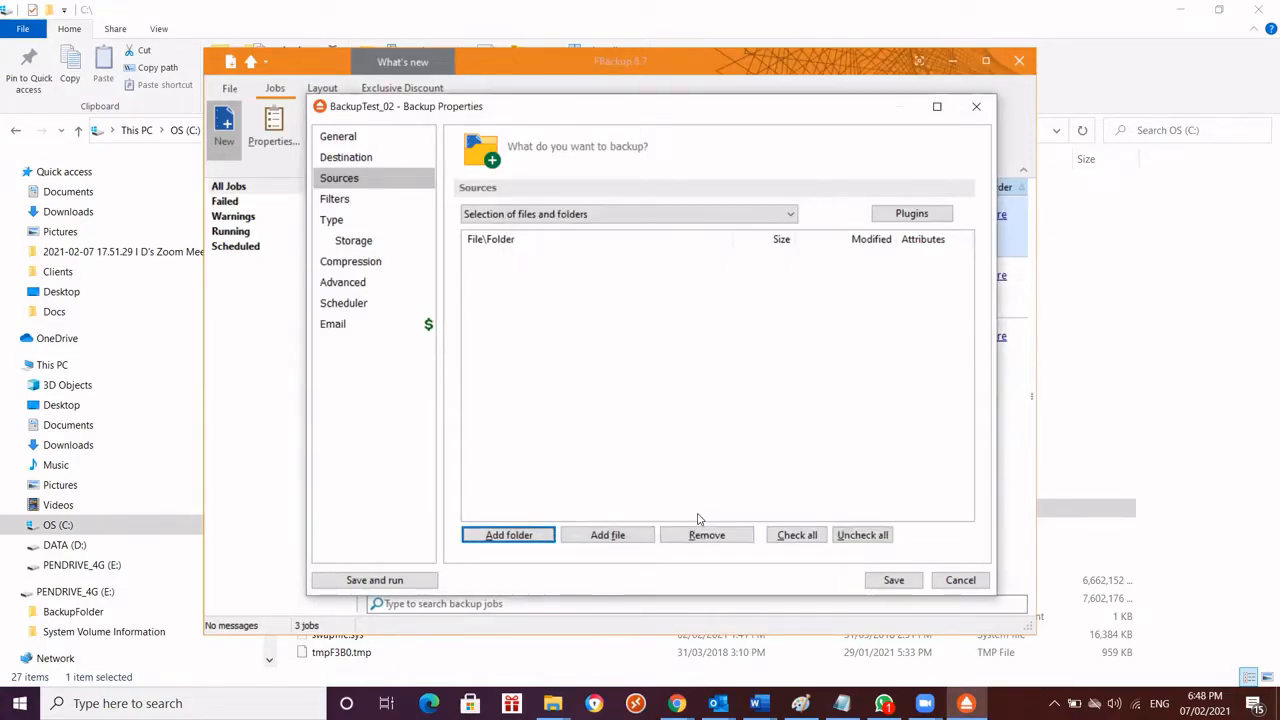
Add the folder TestFolder01 from OS (C:) to the sources of the backup job
left_click(520, 537)
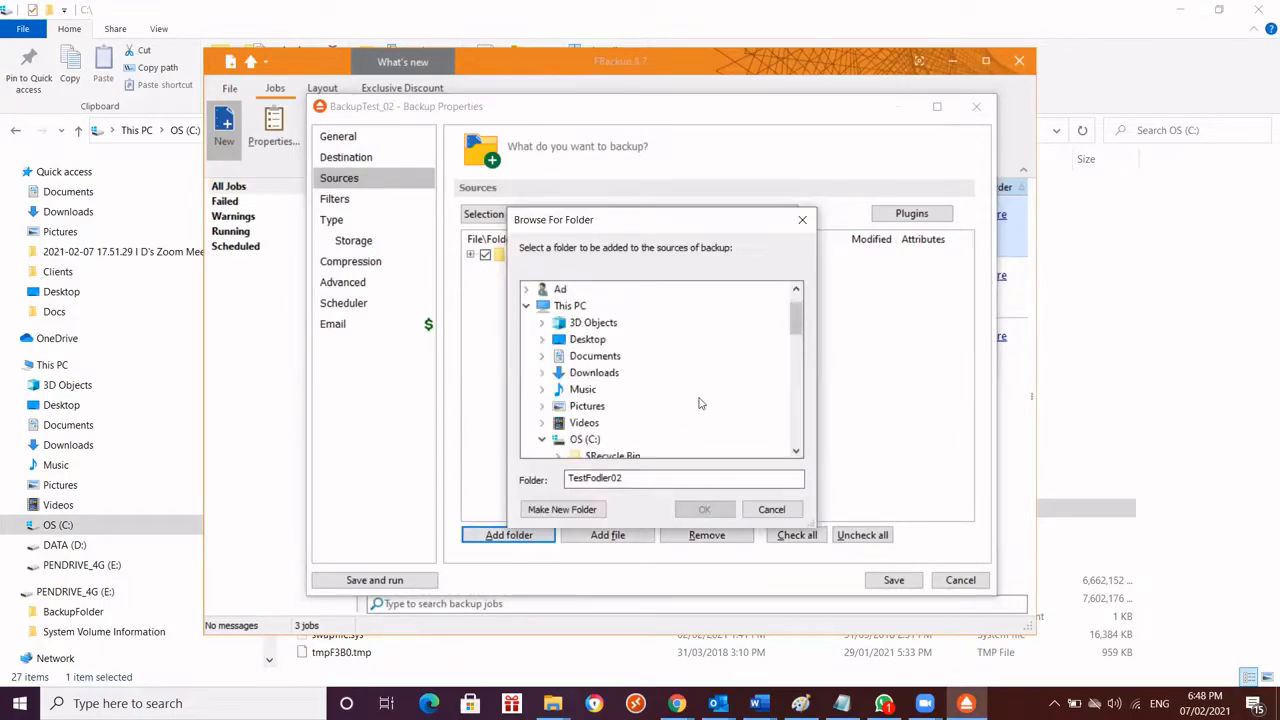
left_click_drag(790, 316, 808, 375)
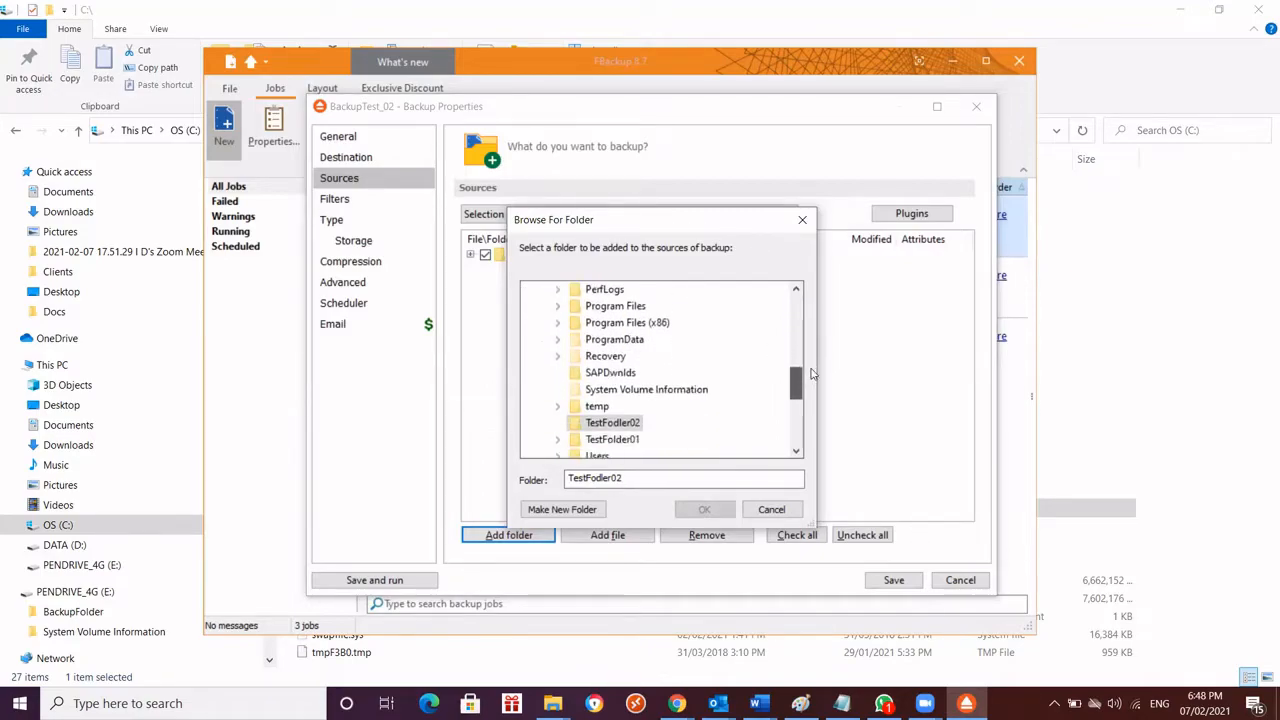
left_click(612, 440)
left_click(704, 509)
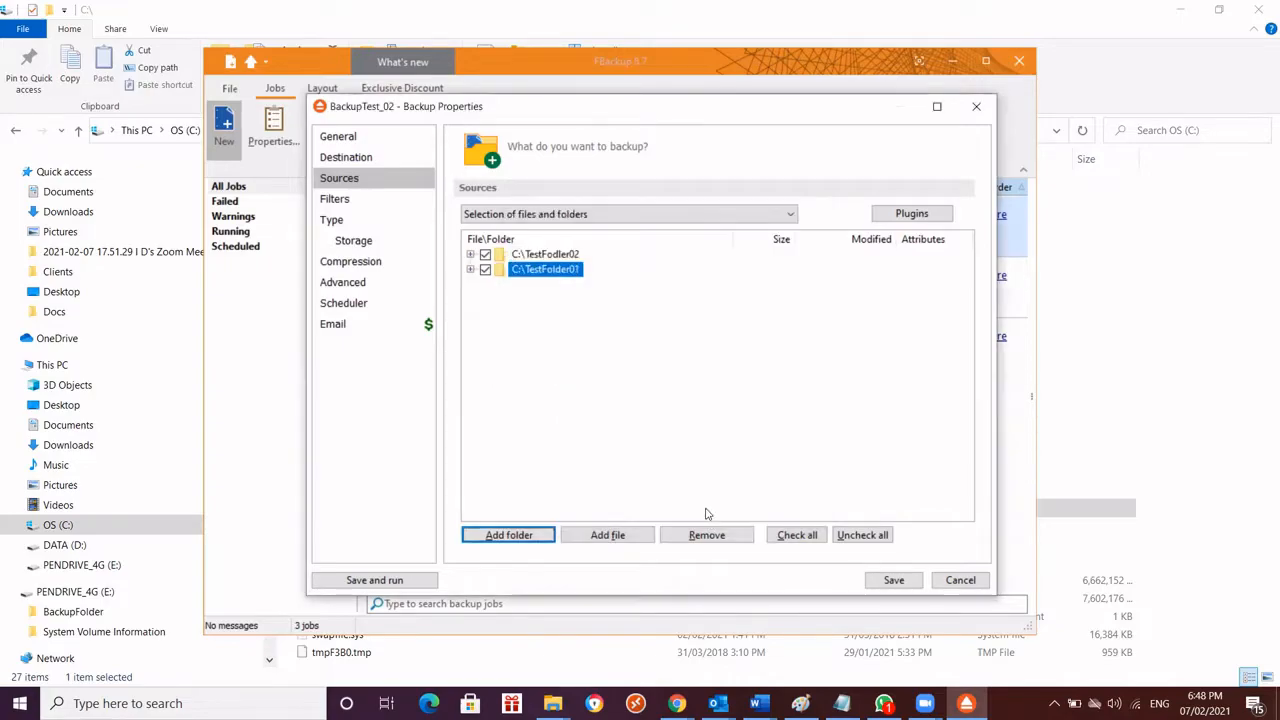
left_click(815, 352)
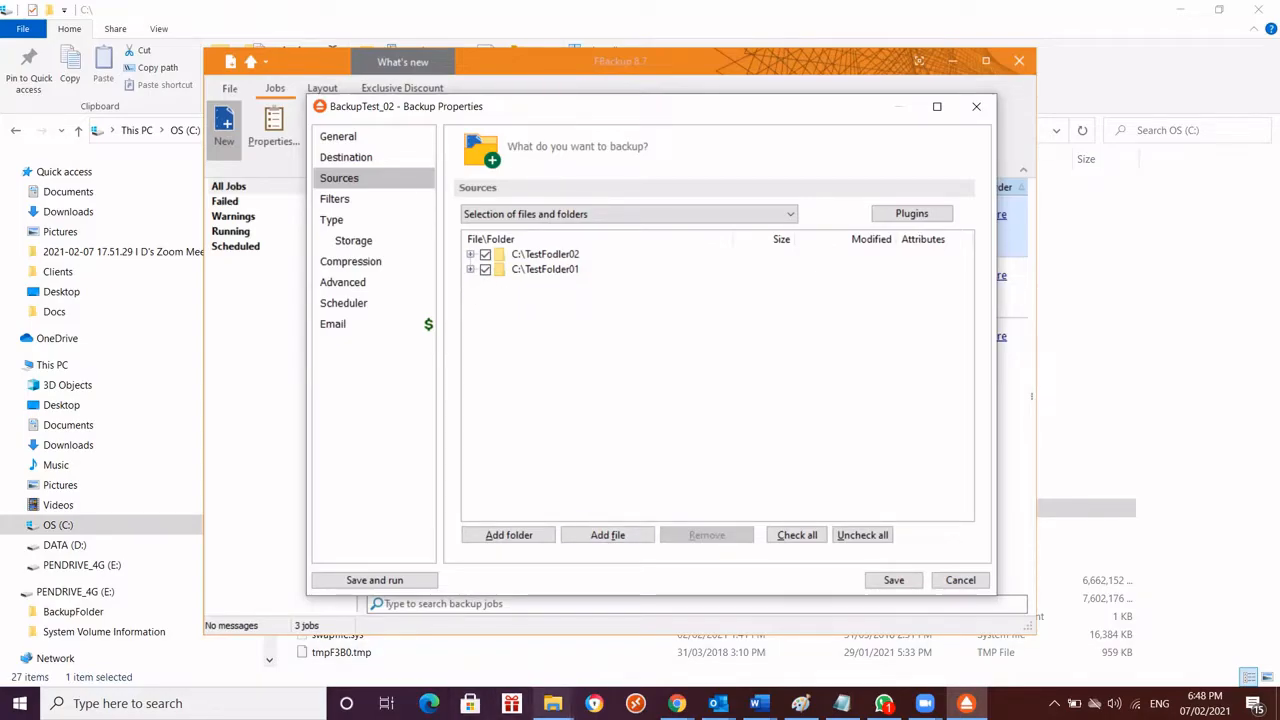
Examine the contents of TestFolder01, its Test File.txt and Folder01, and of TestFodler02 in File Explorer, and return to FBackup
mouse_move(553, 703)
left_click(520, 652)
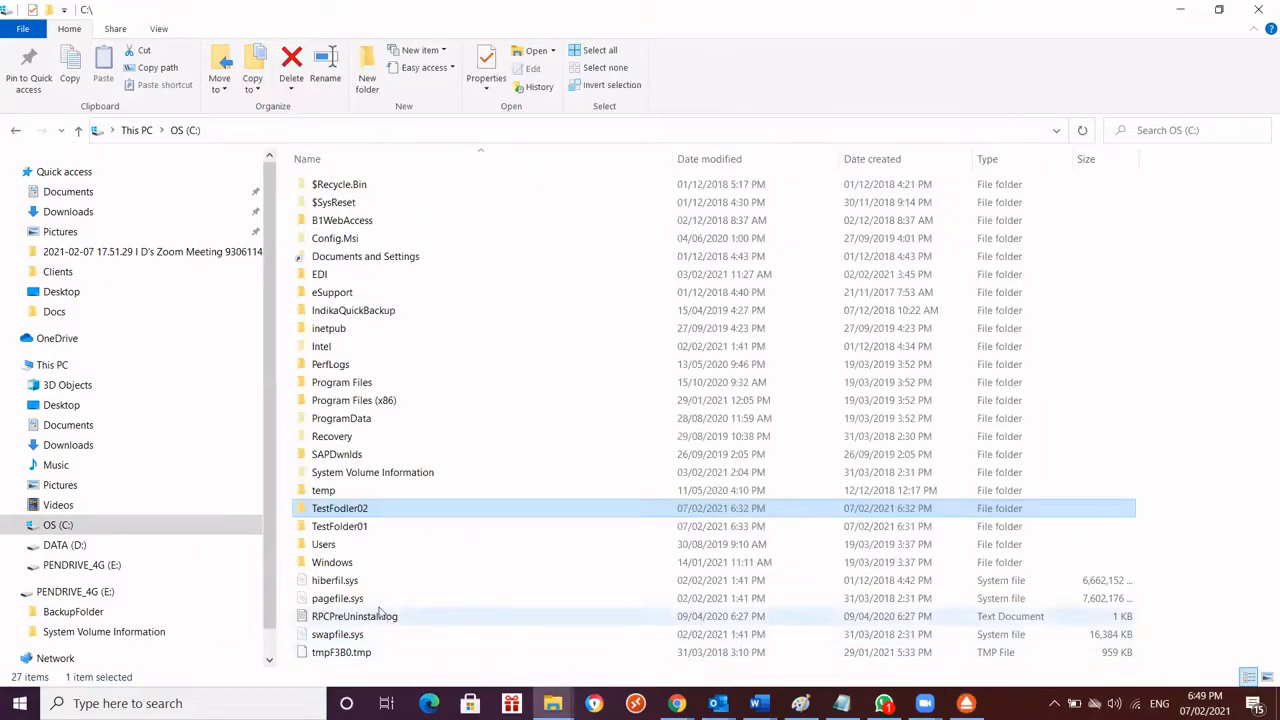
double_click(349, 525)
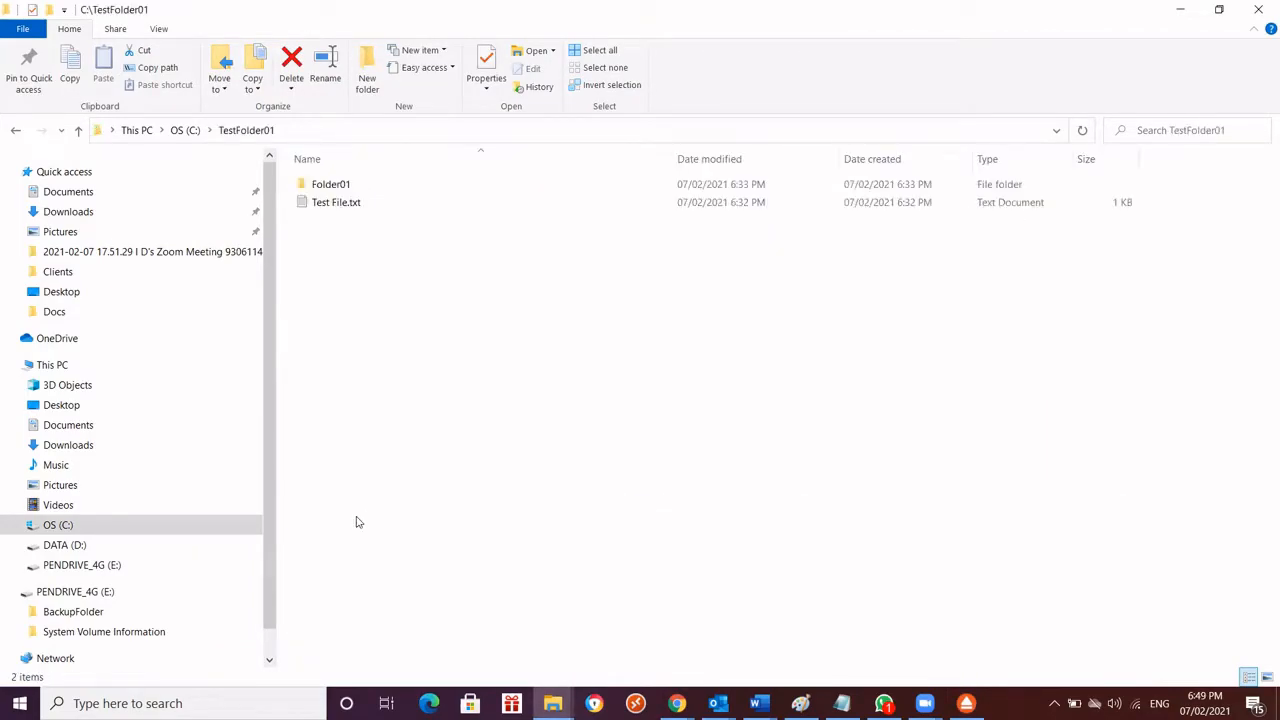
left_click(361, 205)
double_click(361, 203)
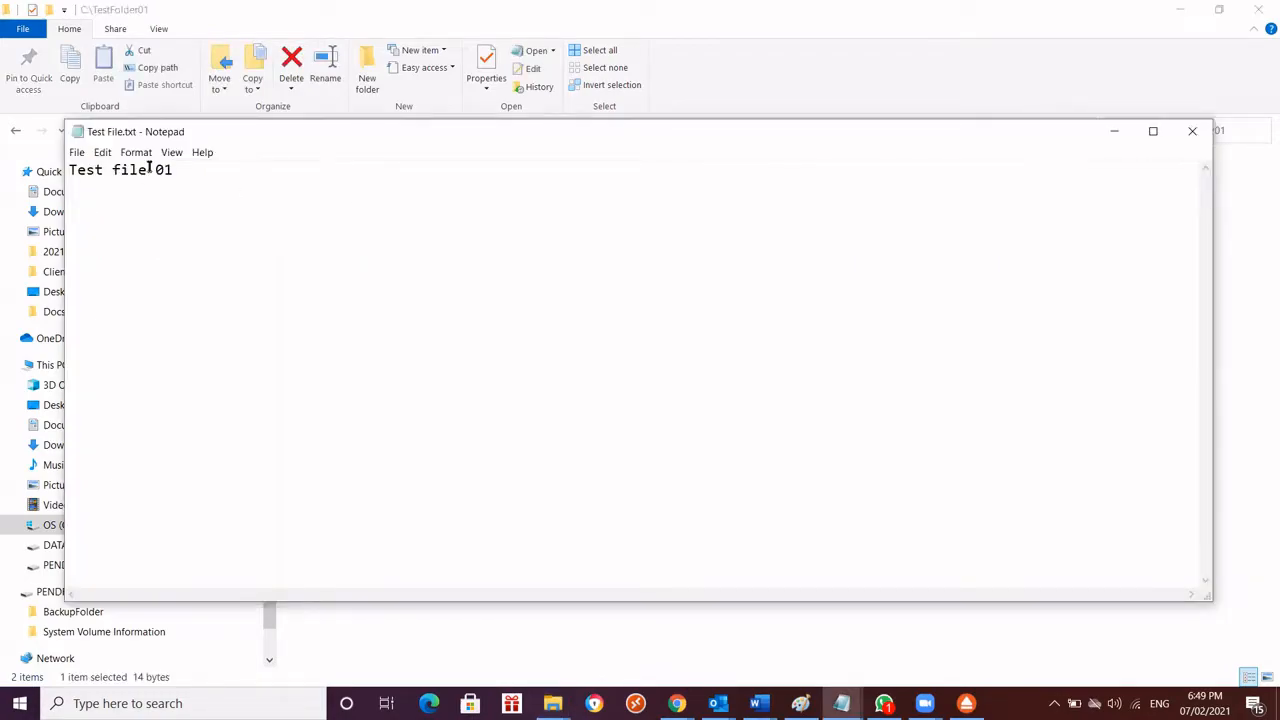
double_click(79, 132)
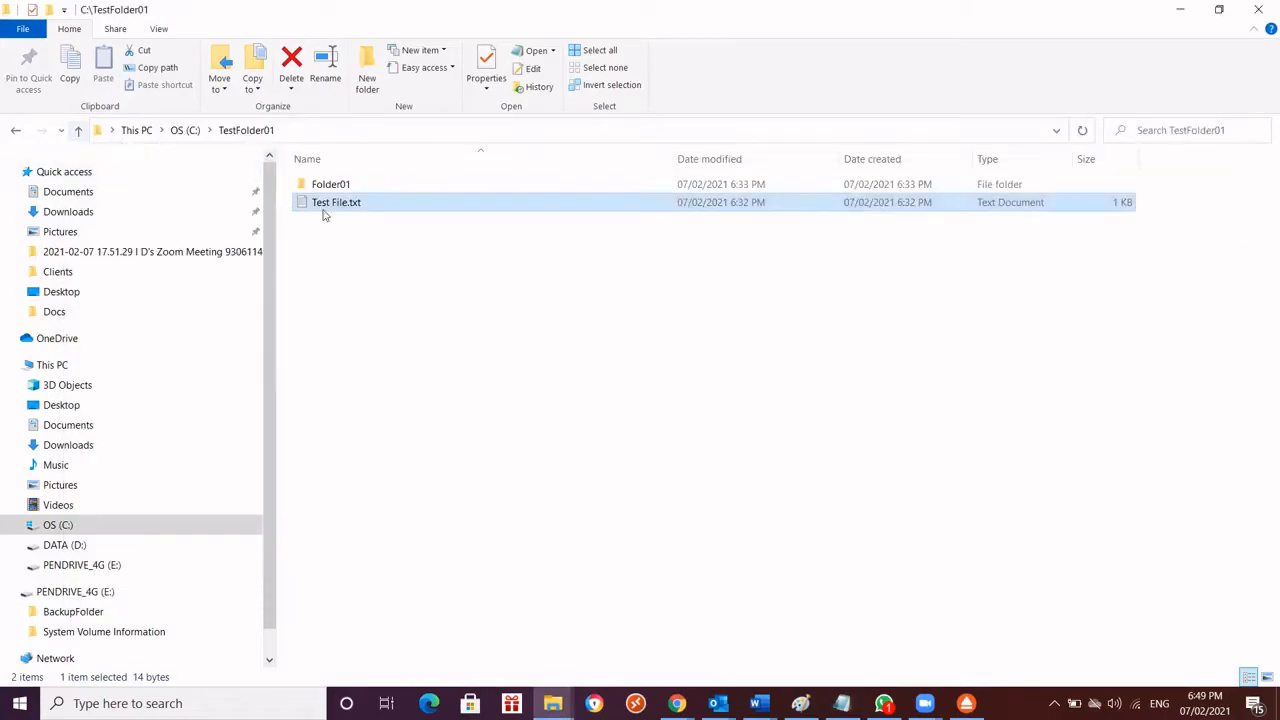
double_click(340, 184)
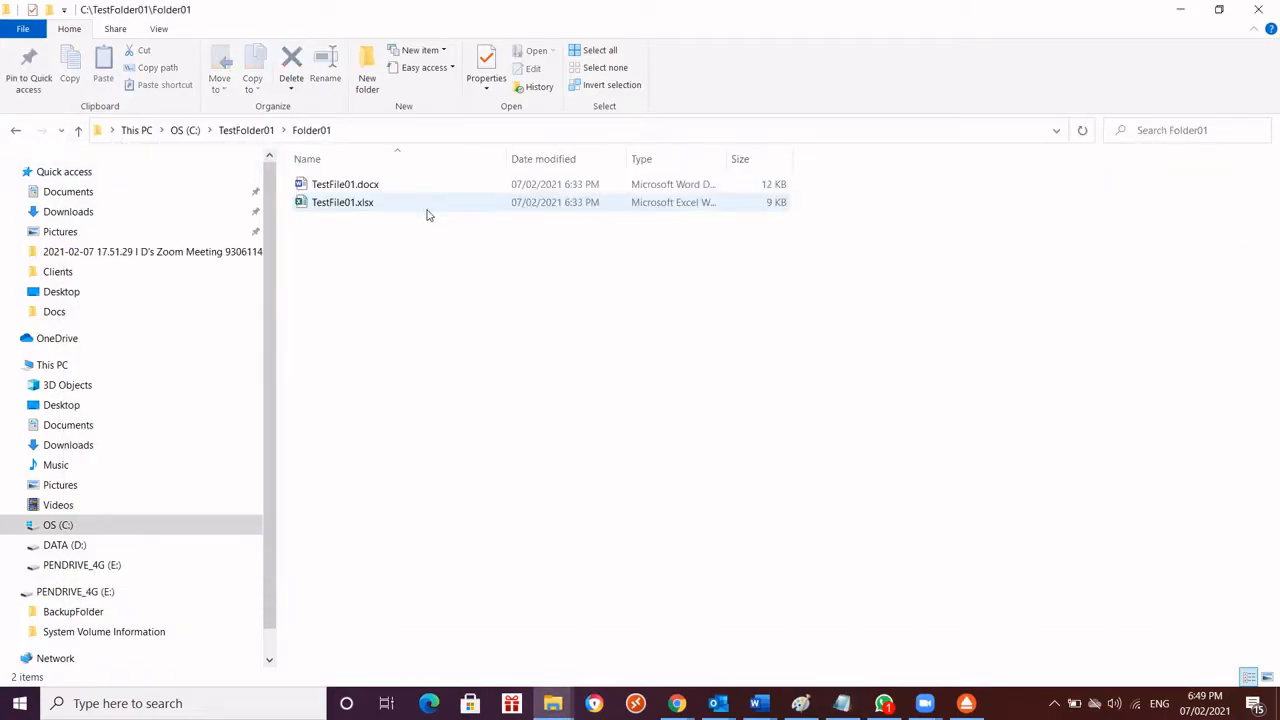
left_click(369, 205)
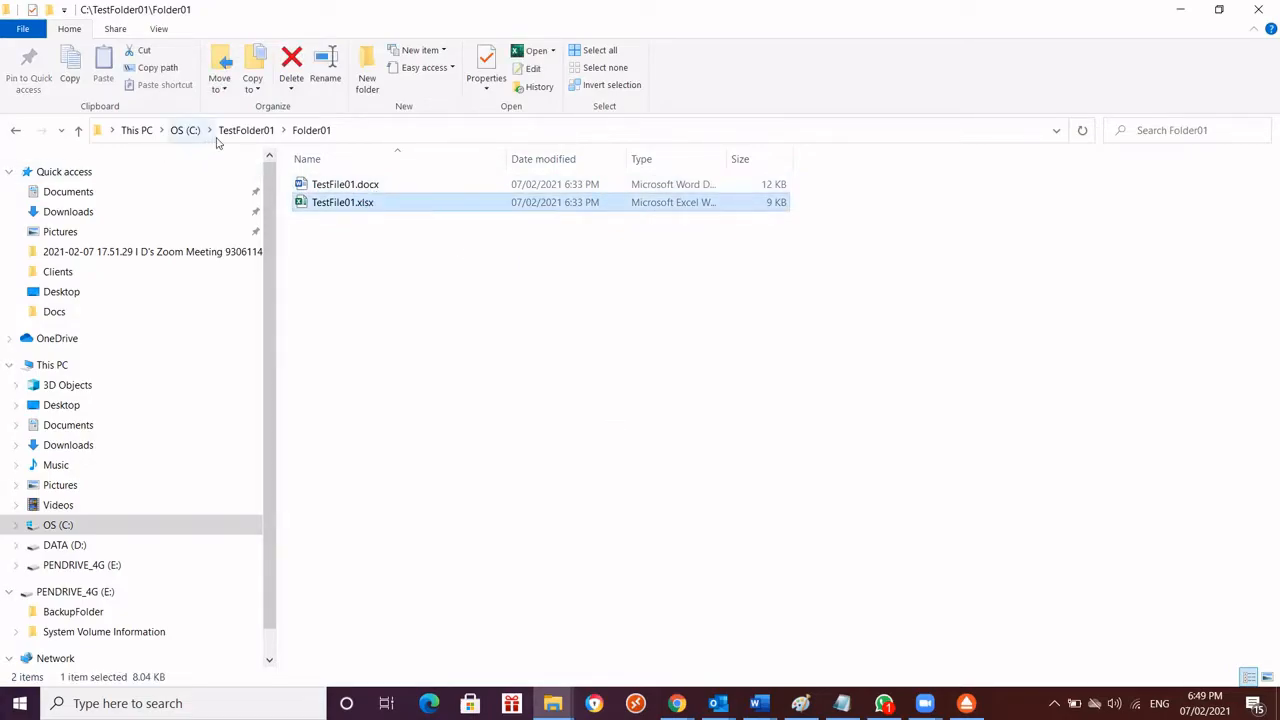
left_click(185, 130)
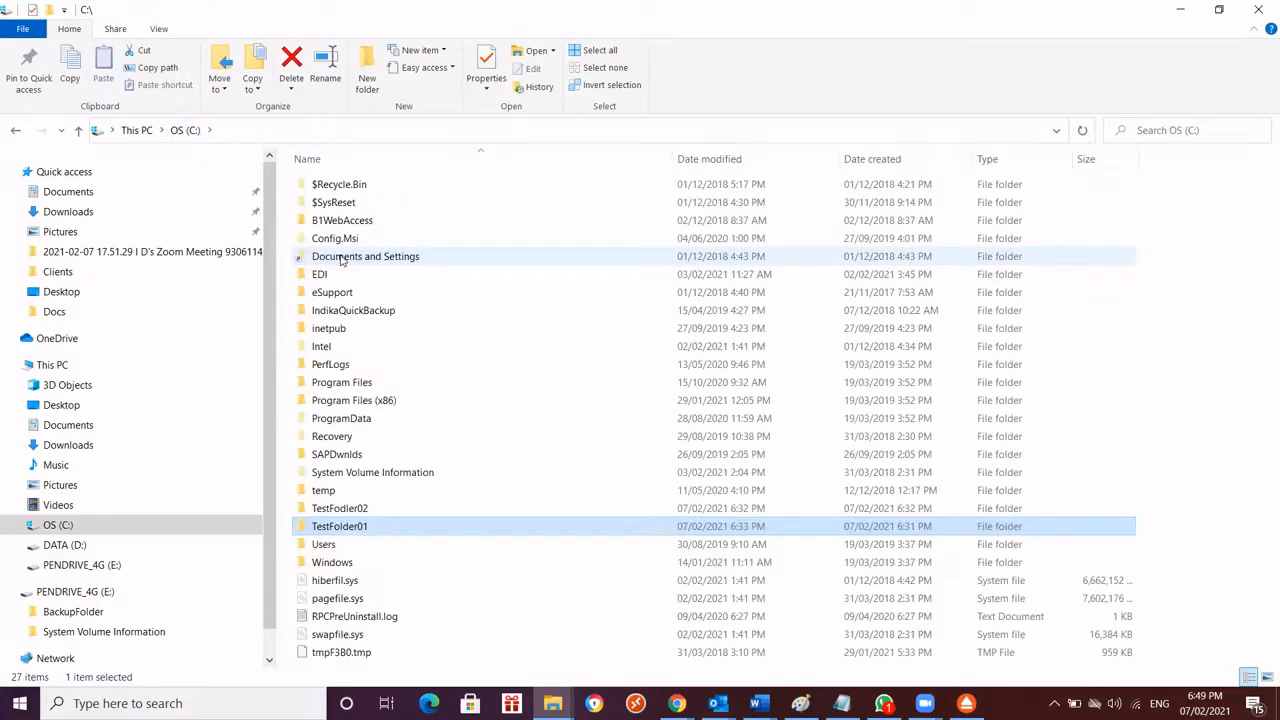
double_click(363, 507)
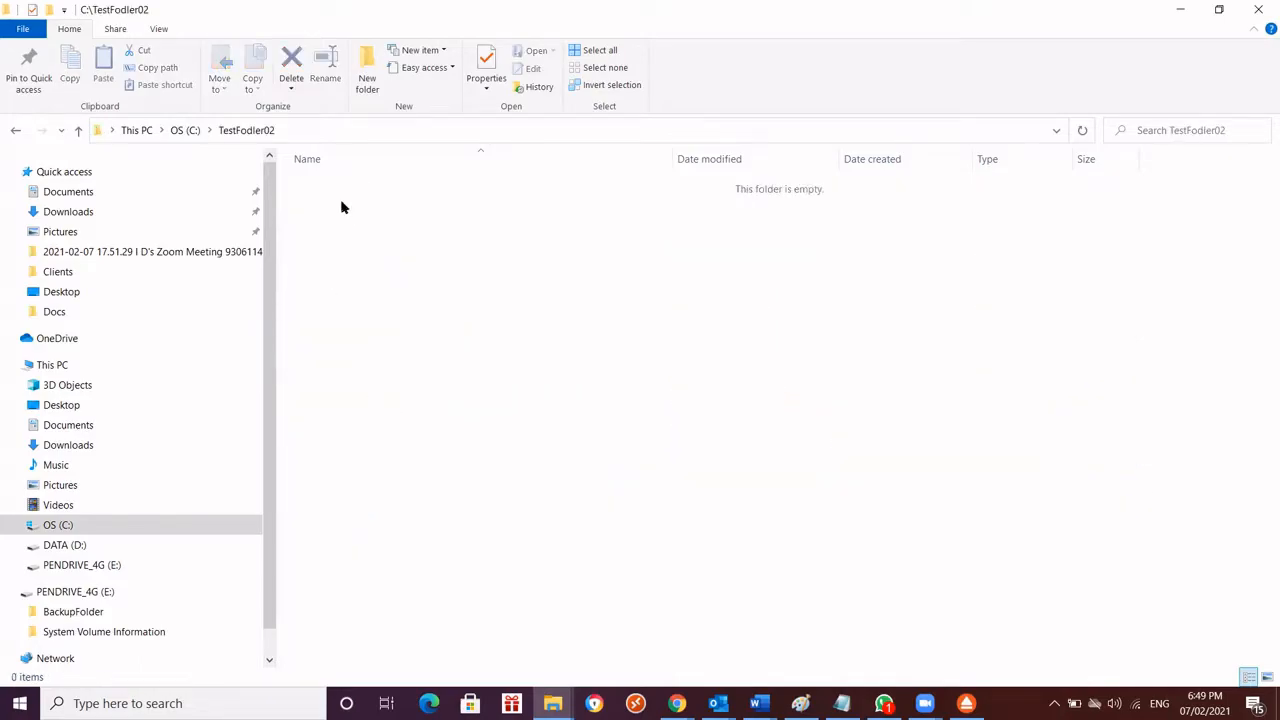
left_click(185, 131)
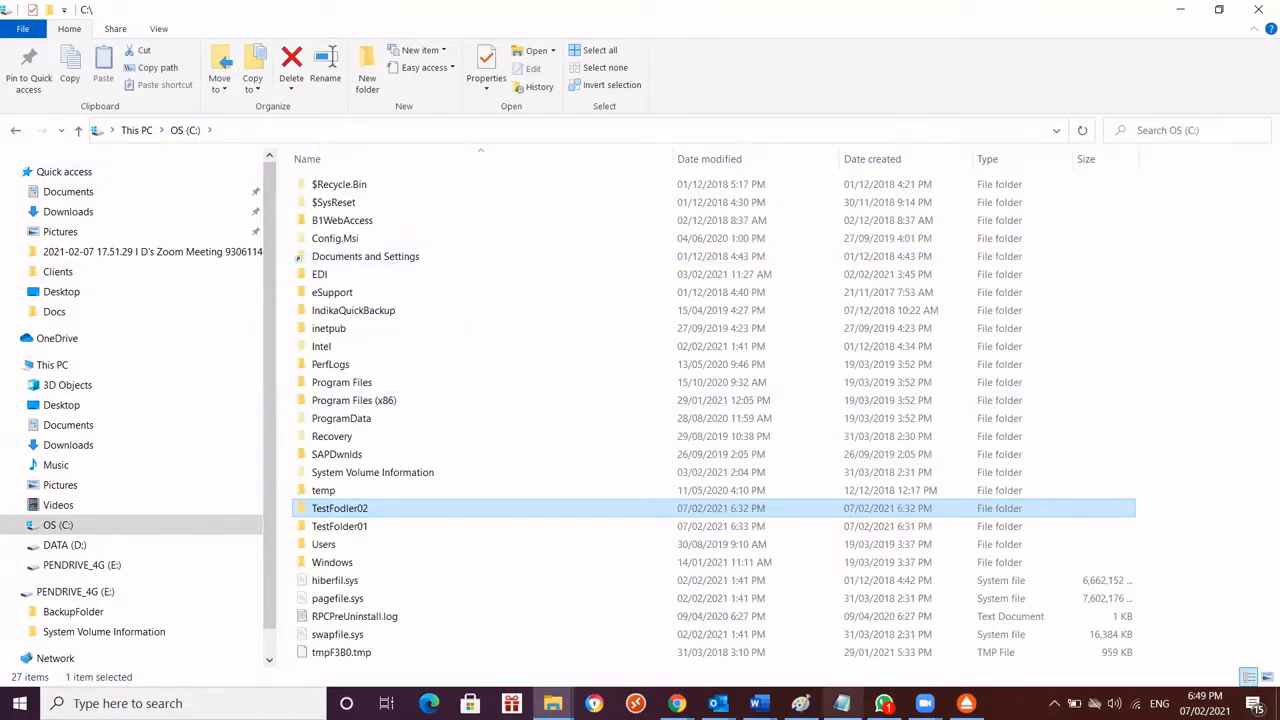
left_click(966, 703)
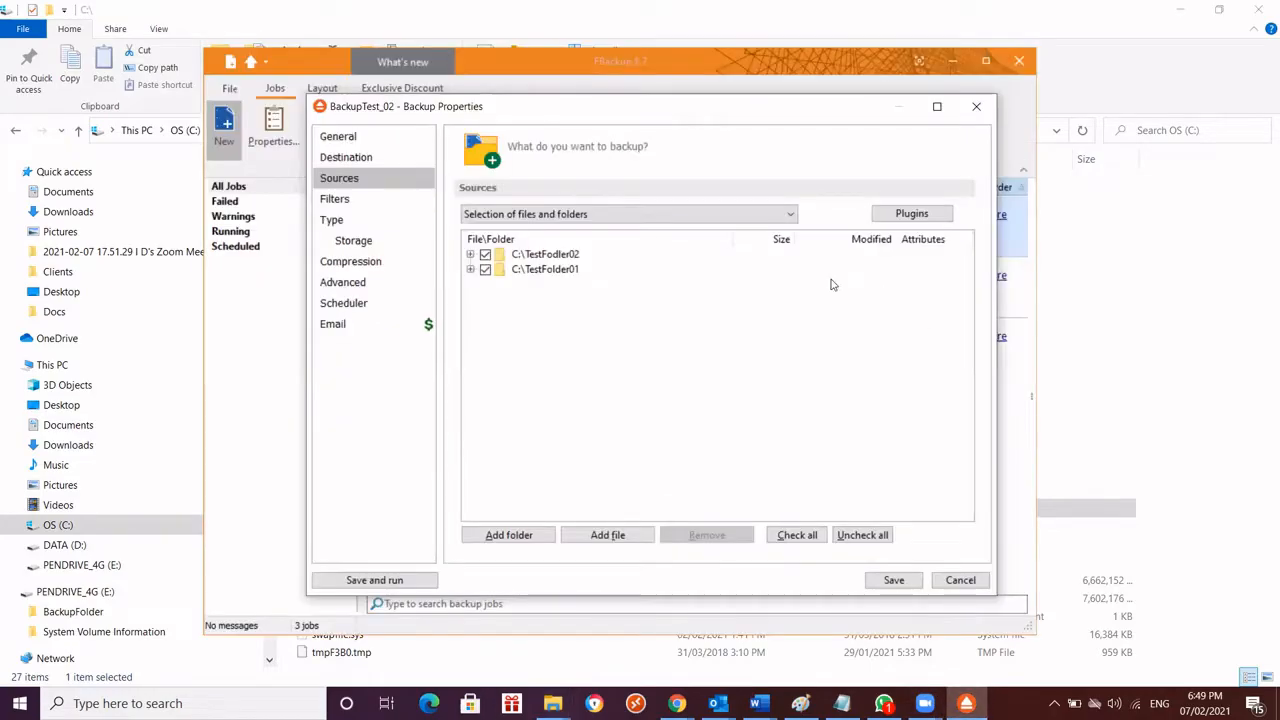
Try excluding TestFolder01 and its subfolder Folder01 from the backup sources, and include both again
left_click_drag(516, 116, 509, 115)
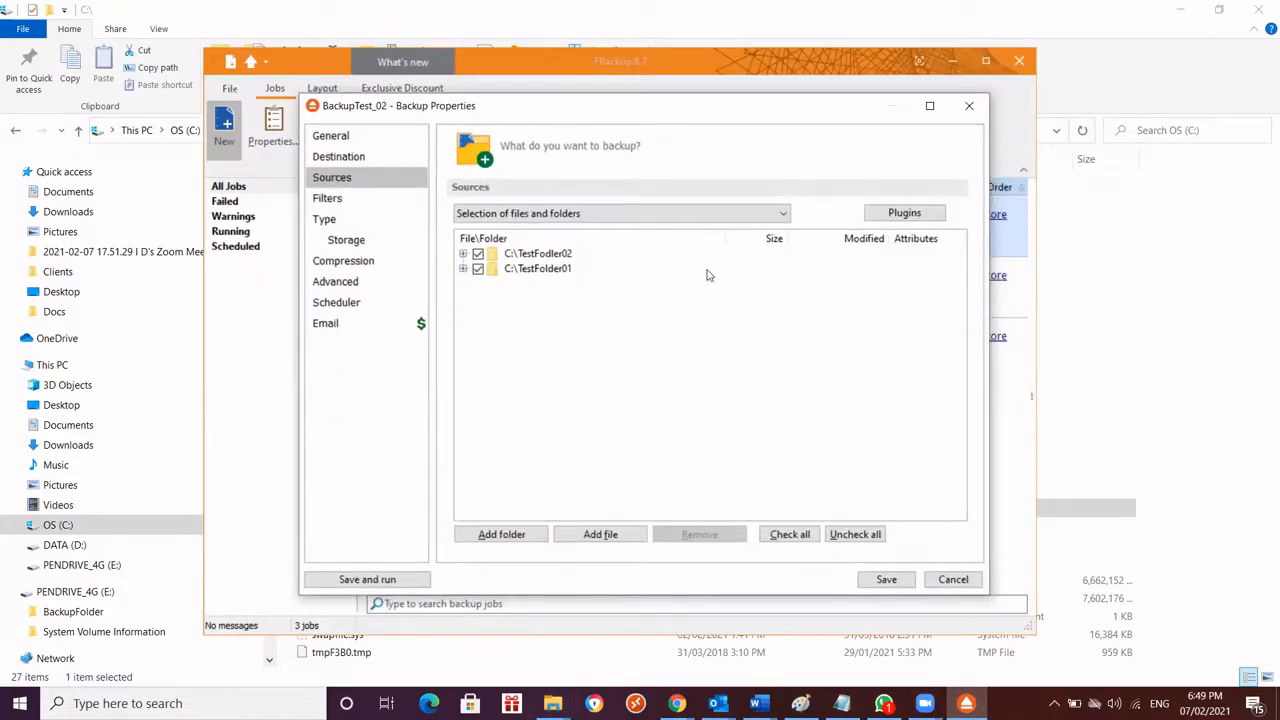
left_click(478, 268)
left_click(478, 268)
left_click(464, 269)
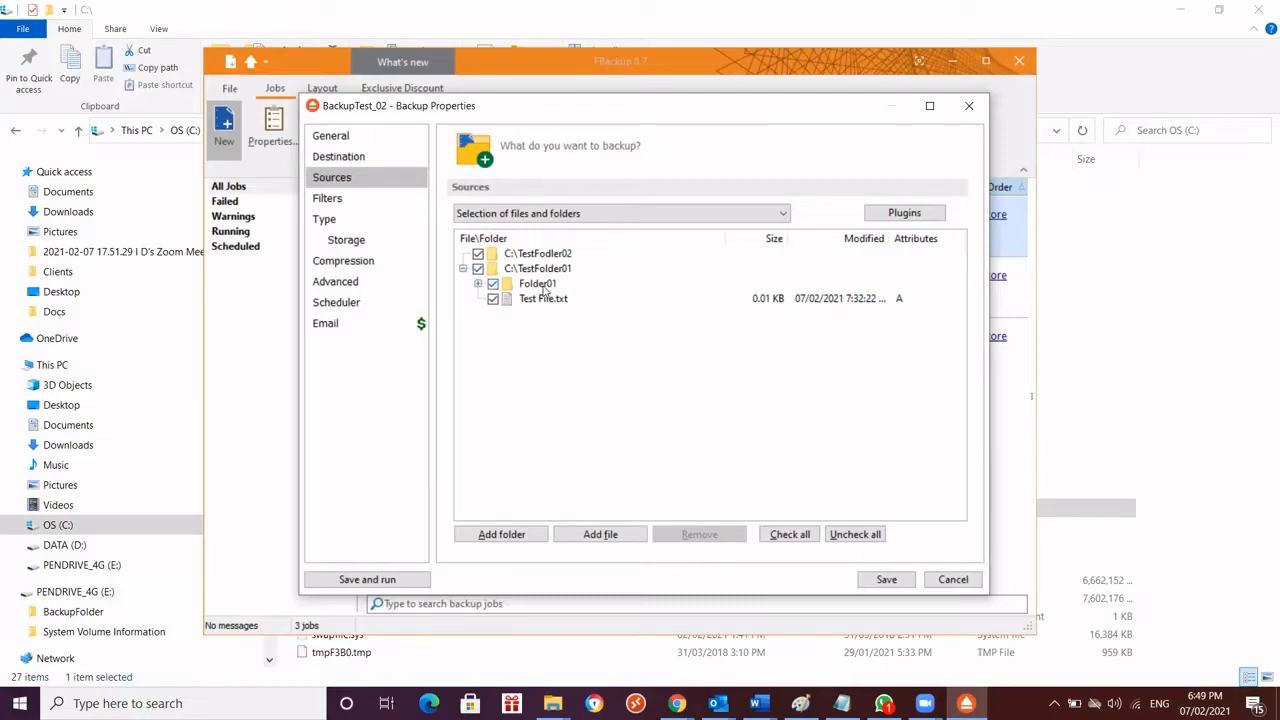
left_click(492, 285)
left_click(493, 285)
left_click(464, 269)
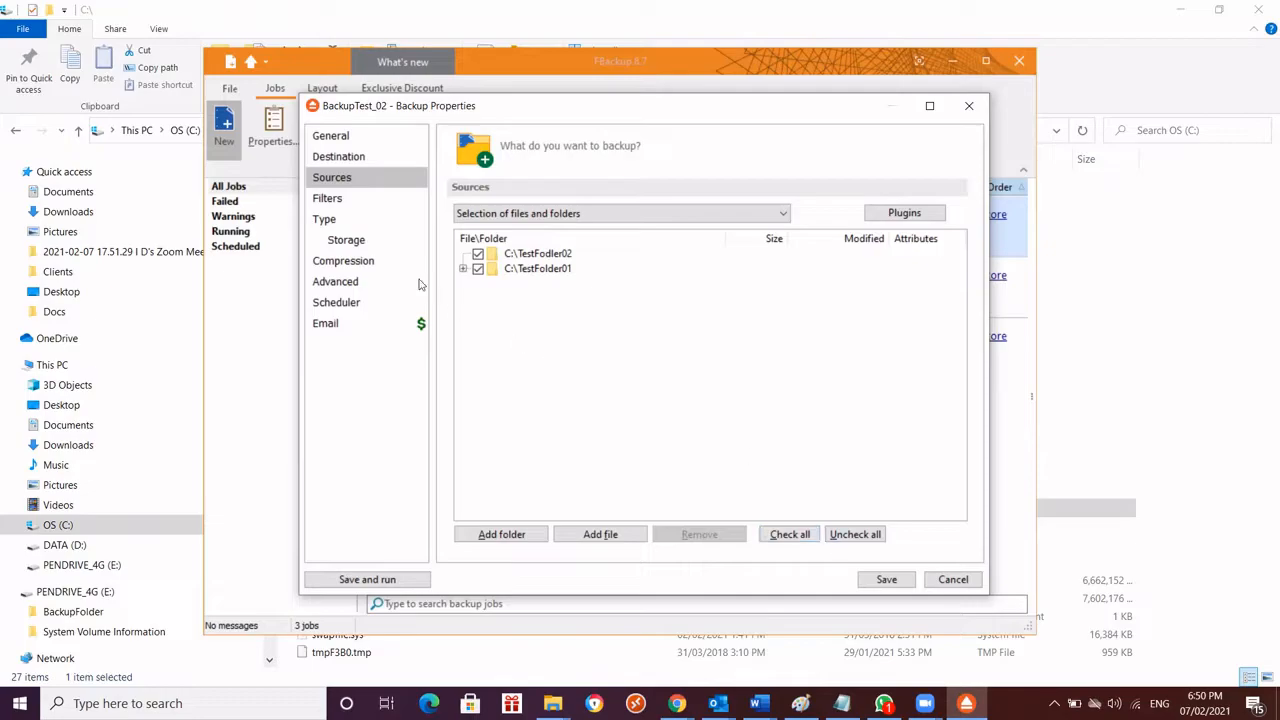
Review the automatic filters in the backup job's filter settings
left_click(330, 199)
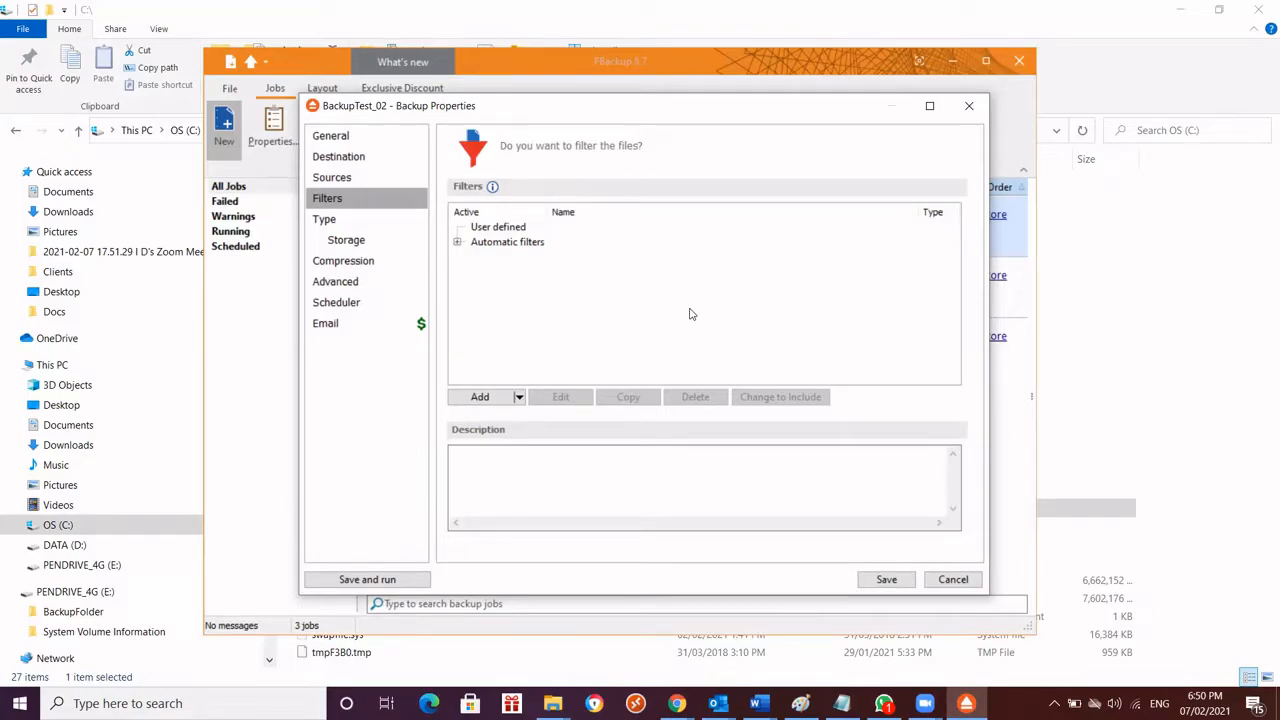
left_click(458, 242)
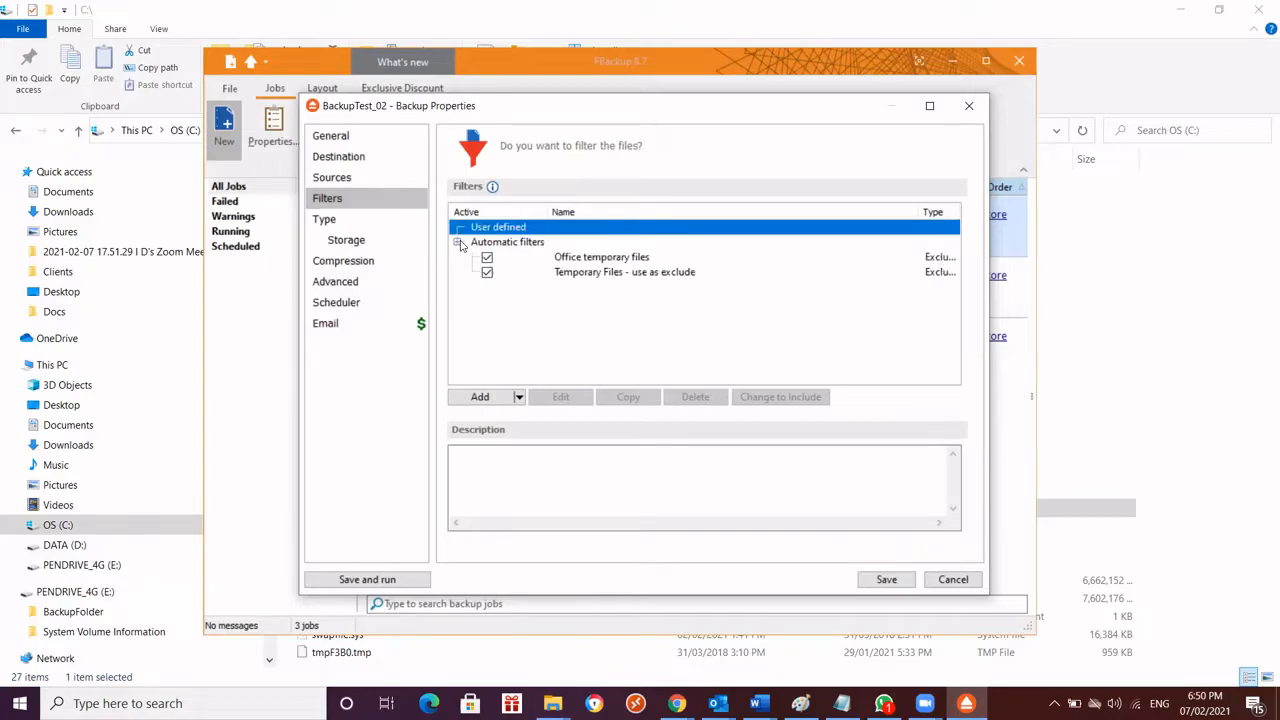
left_click(458, 242)
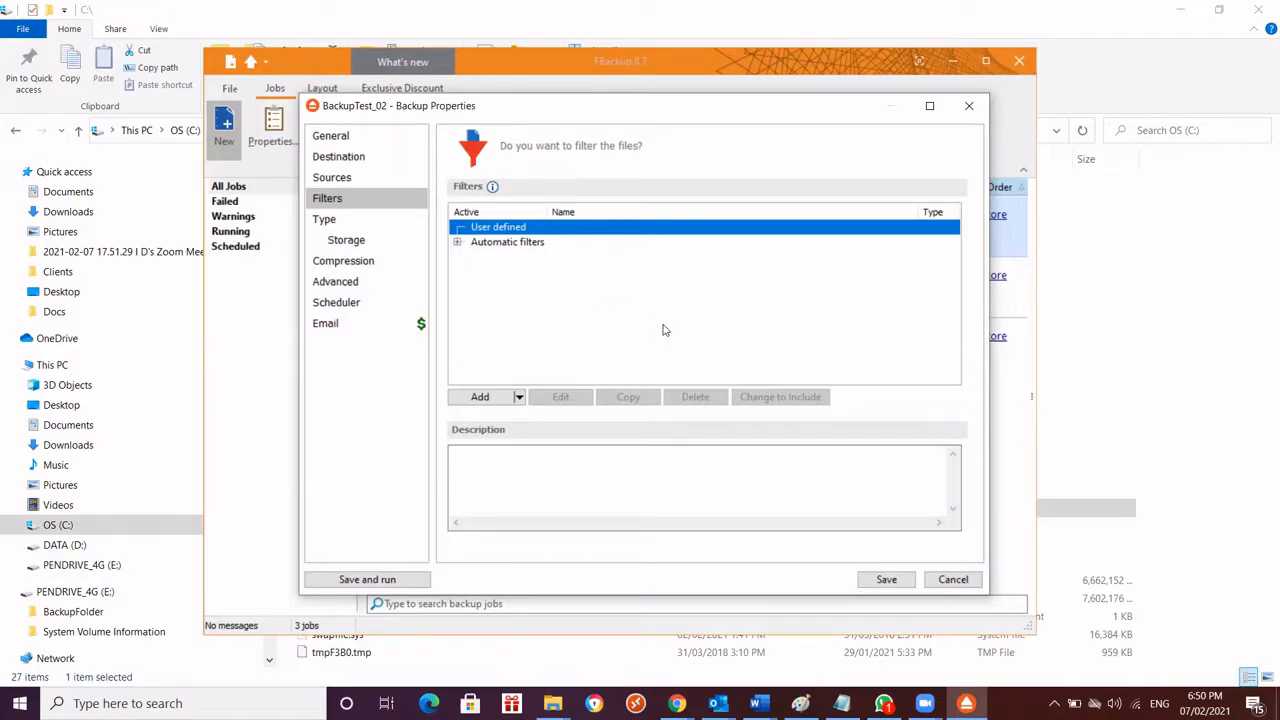
Set the backup type to Mirror and enable copying files in a subfolder and removing excluded or deleted files from backup
left_click(325, 222)
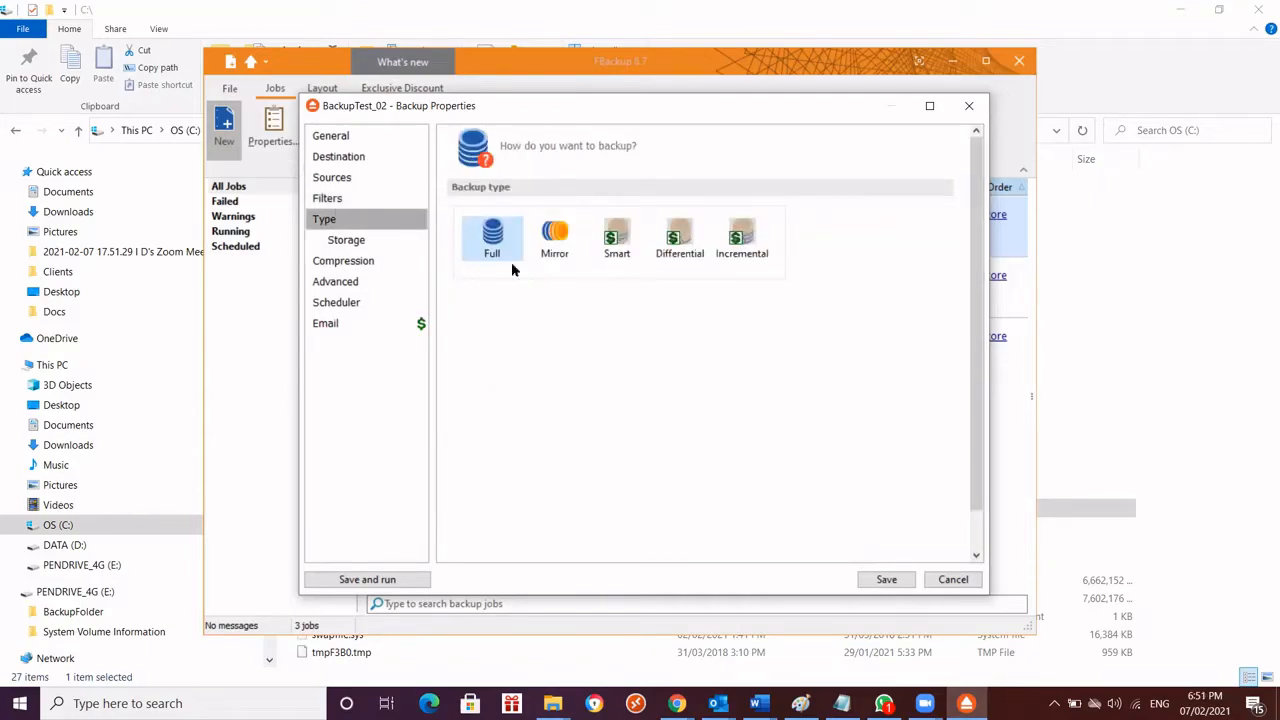
left_click(558, 243)
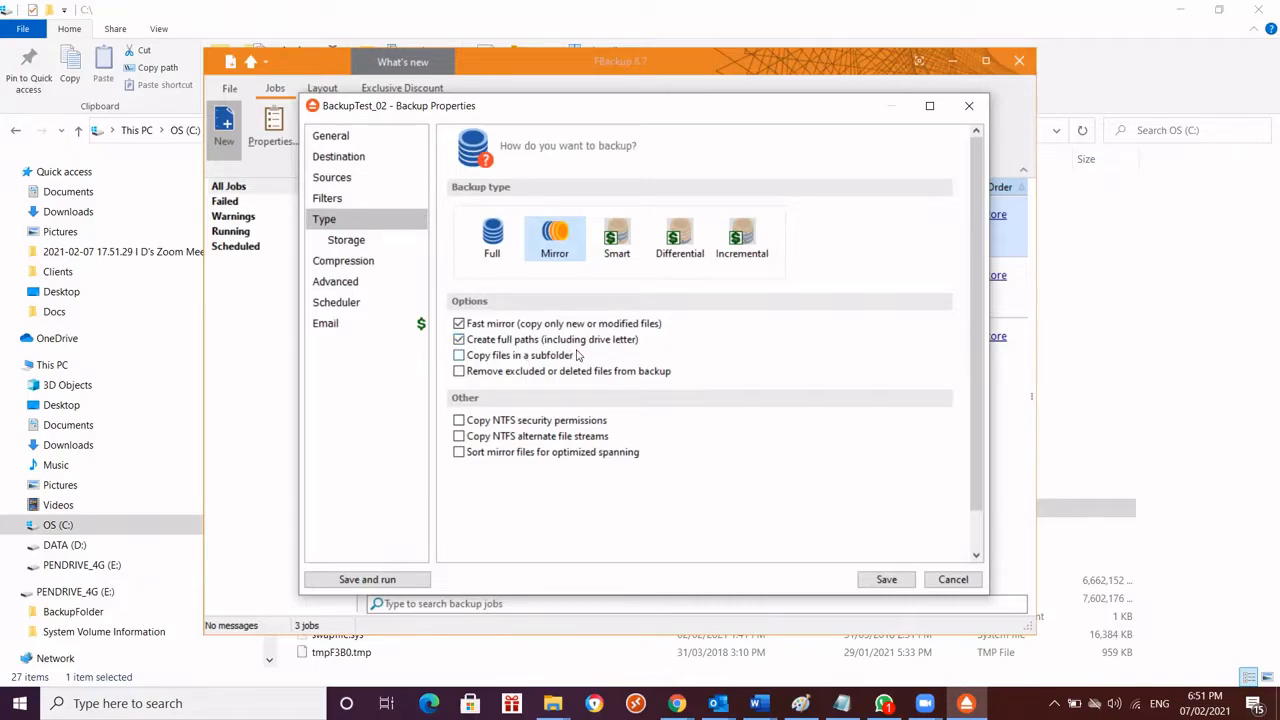
left_click(459, 357)
left_click(459, 371)
Review the storage and compression settings, and turn off Smart file scanning mode in the advanced options
left_click(350, 247)
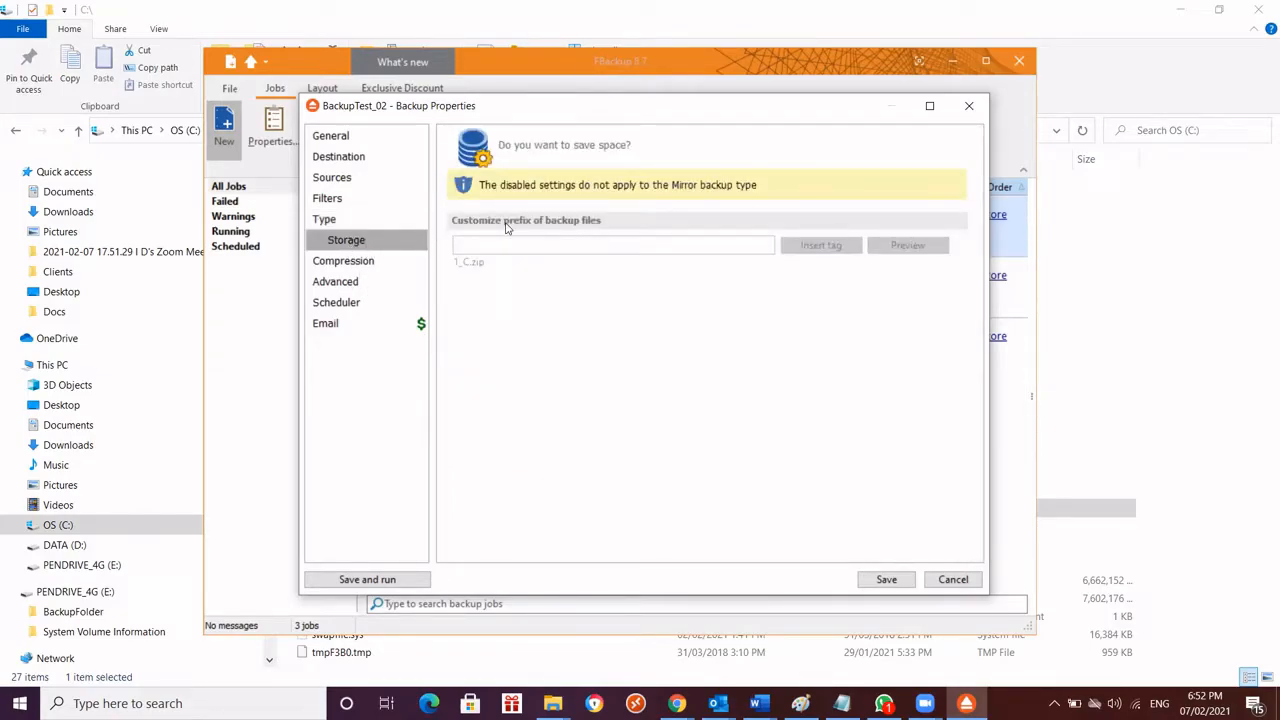
left_click(342, 264)
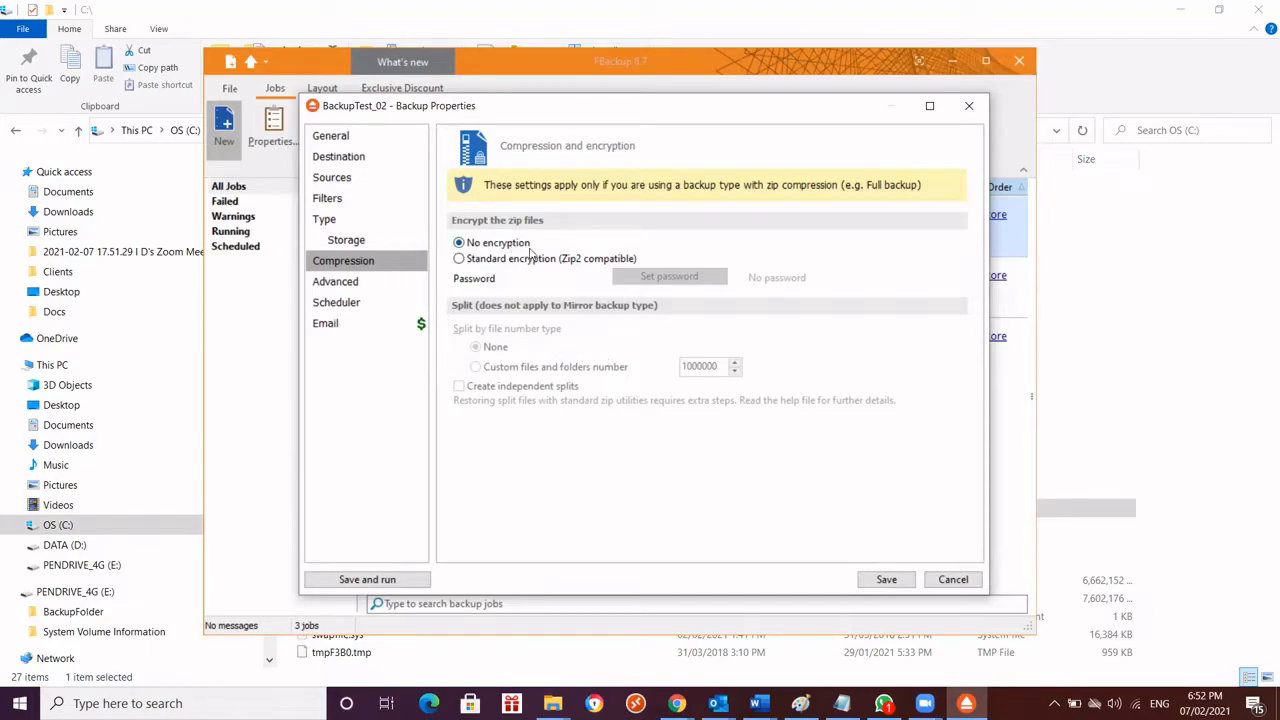
left_click(343, 285)
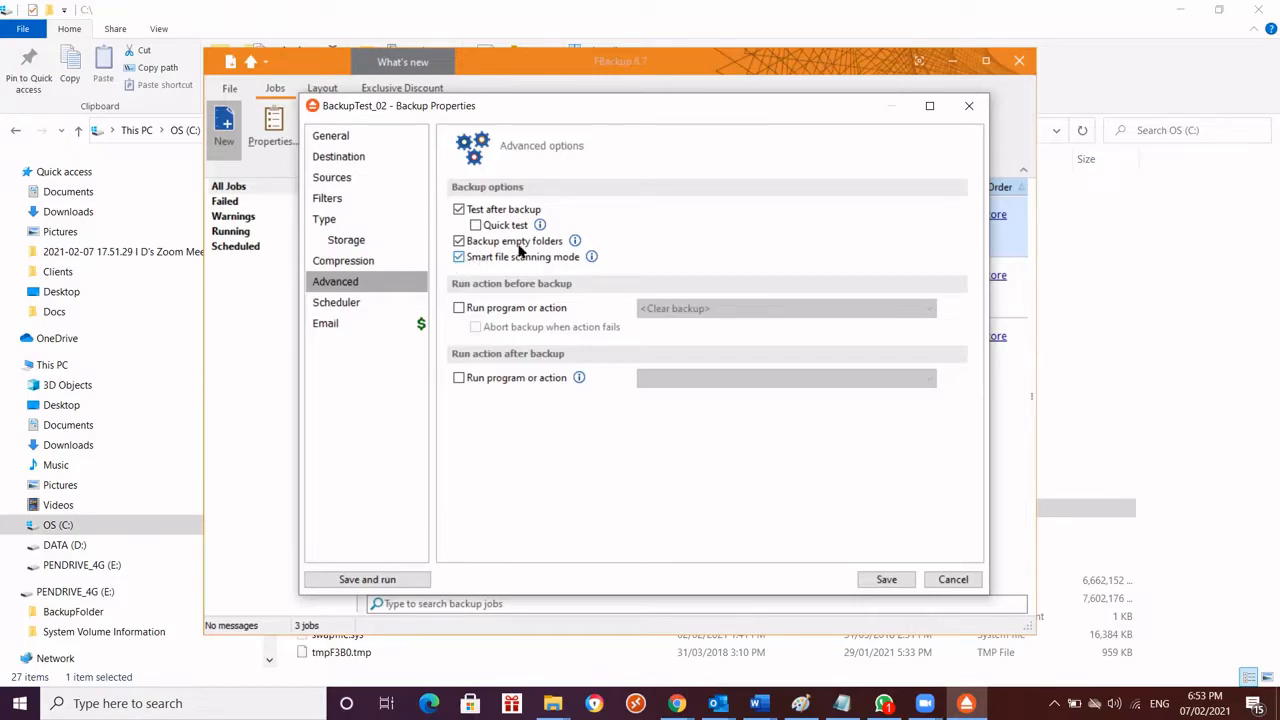
left_click(459, 258)
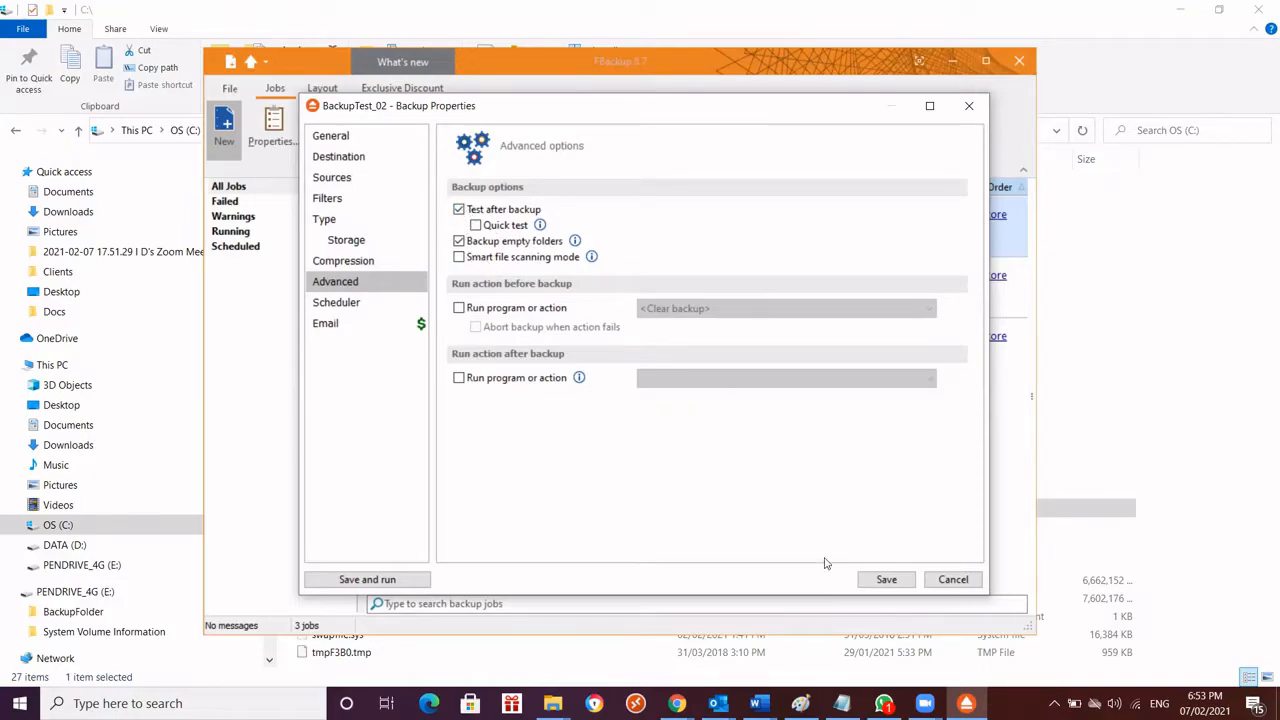
Open the job's scheduler settings, check the existing job list behind the dialog, and start a new schedule
left_click(340, 303)
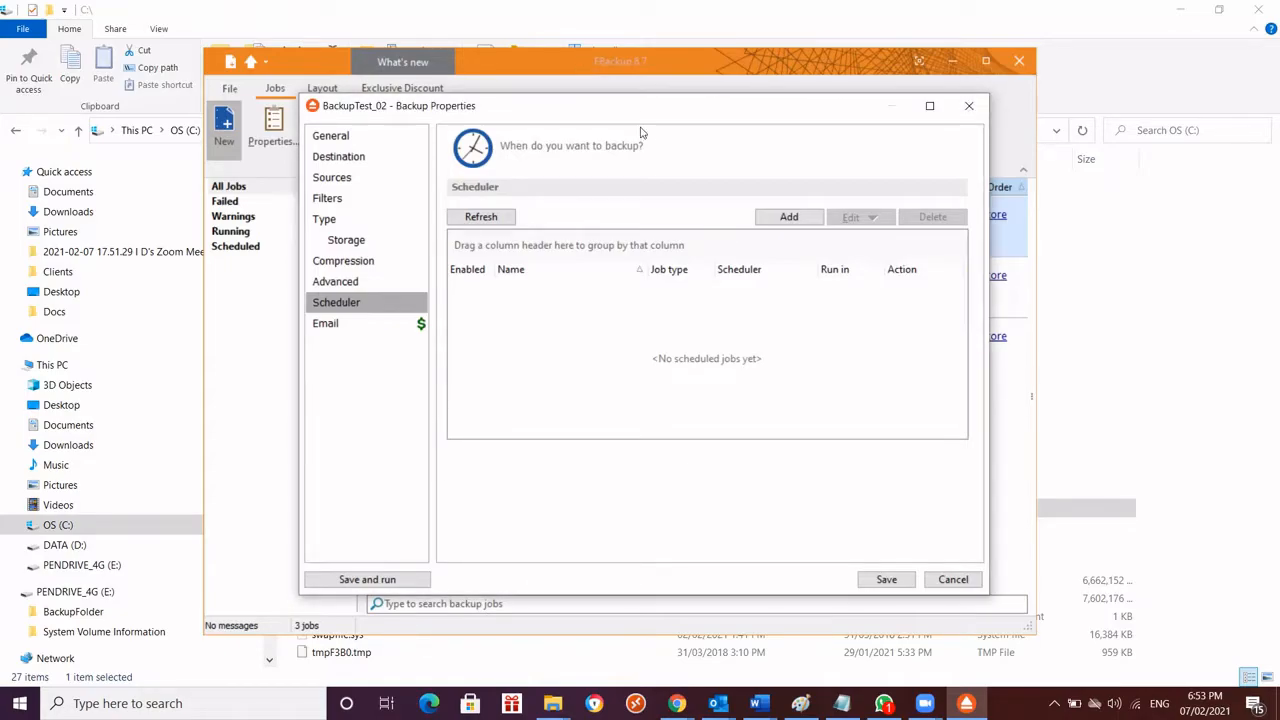
left_click_drag(637, 106, 648, 442)
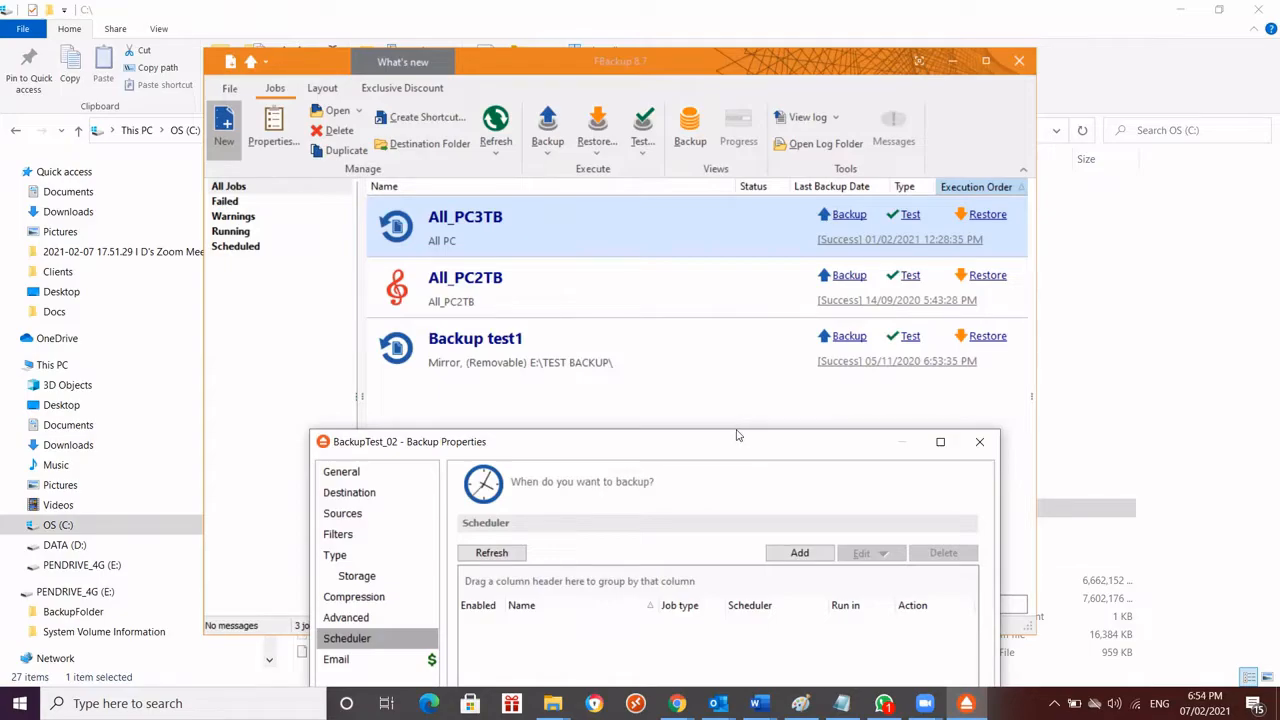
left_click_drag(737, 435, 715, 109)
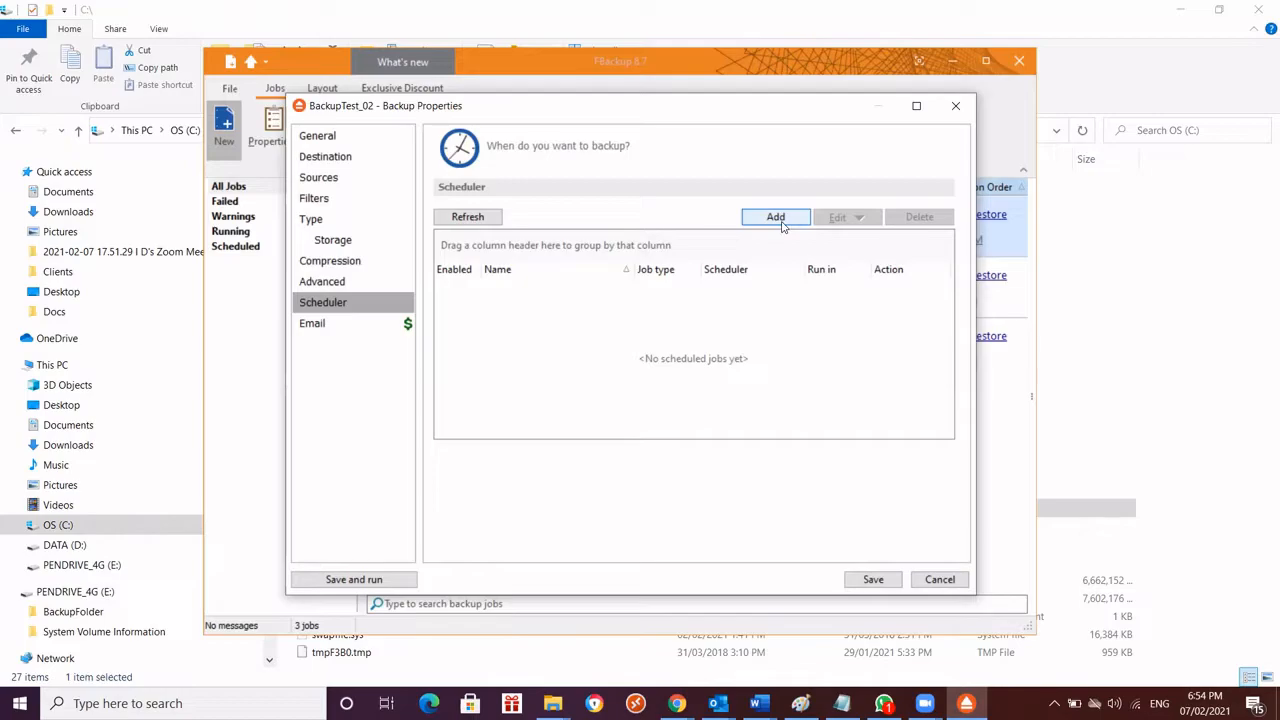
left_click(780, 220)
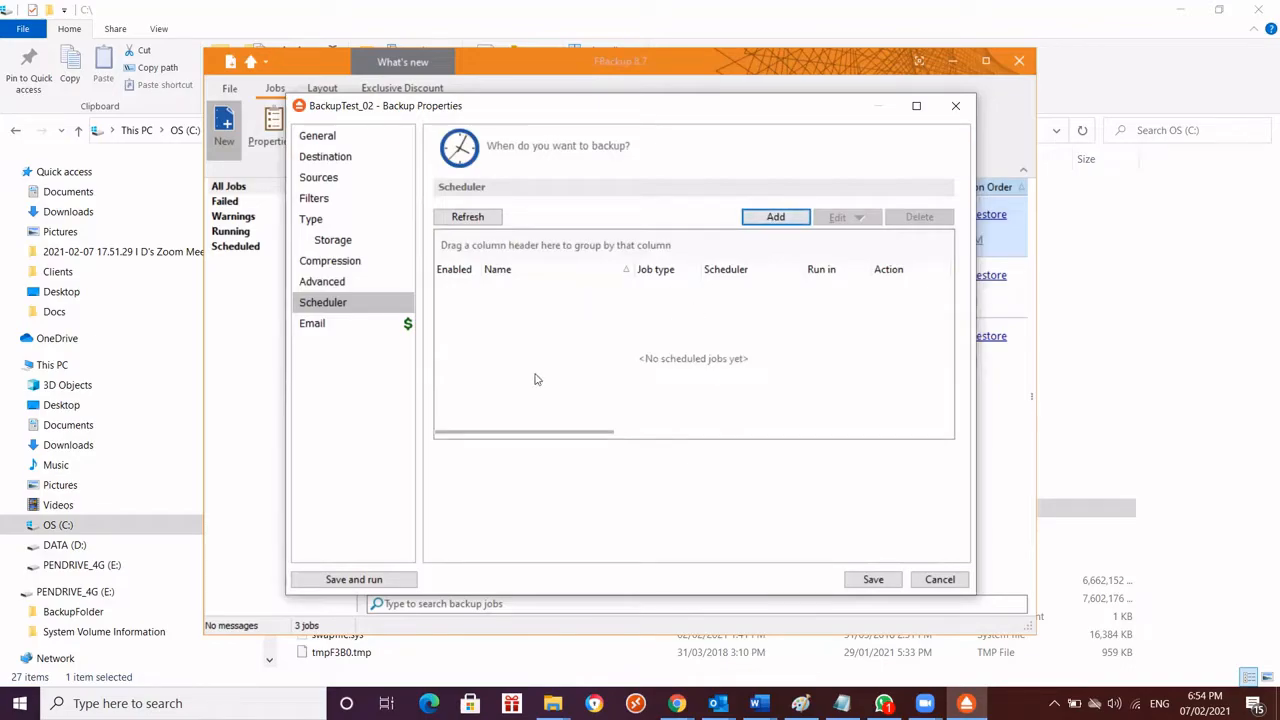
left_click(758, 222)
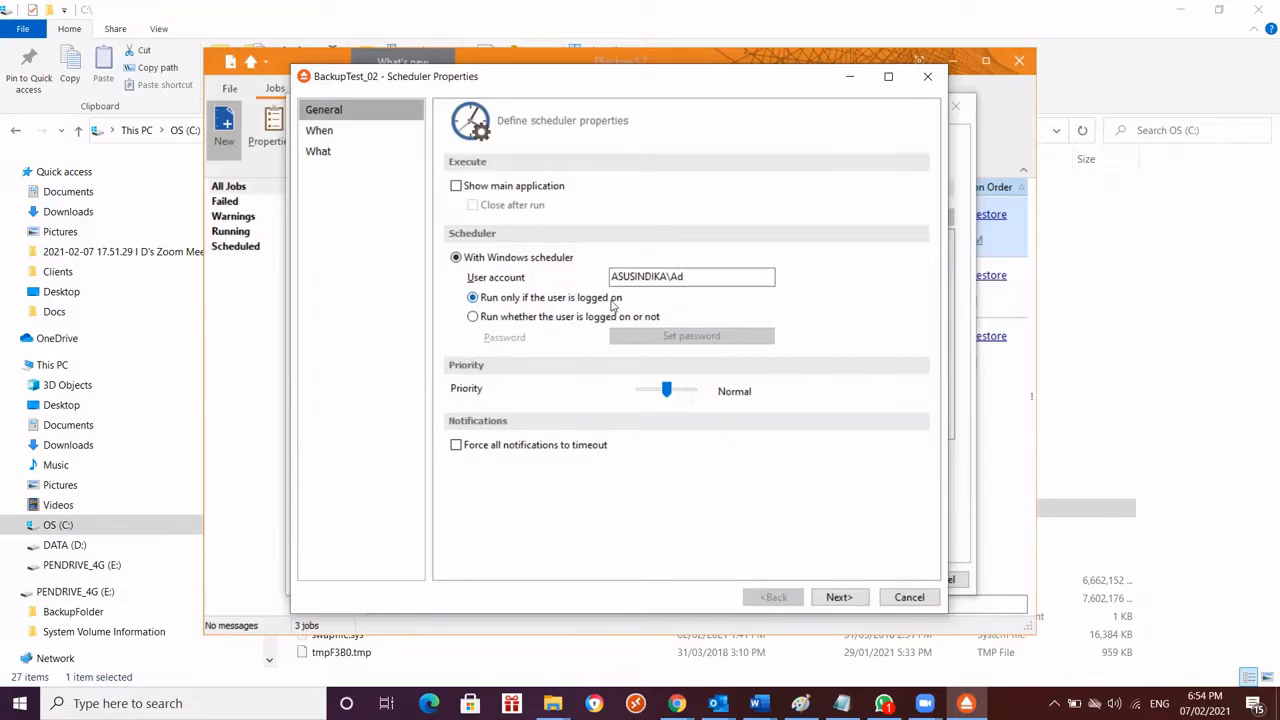
Create a new trigger for the schedule and set its start to 08/02/2021 at 7:00:00 AM
left_click(324, 134)
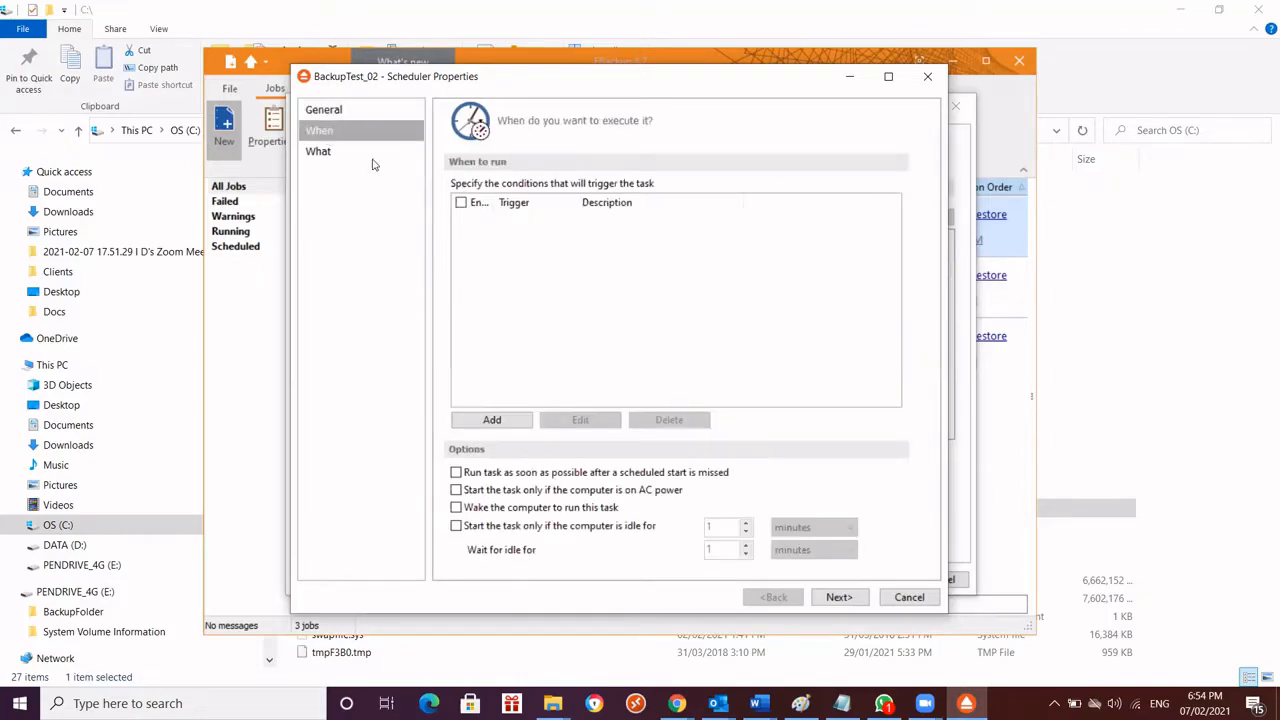
left_click(492, 420)
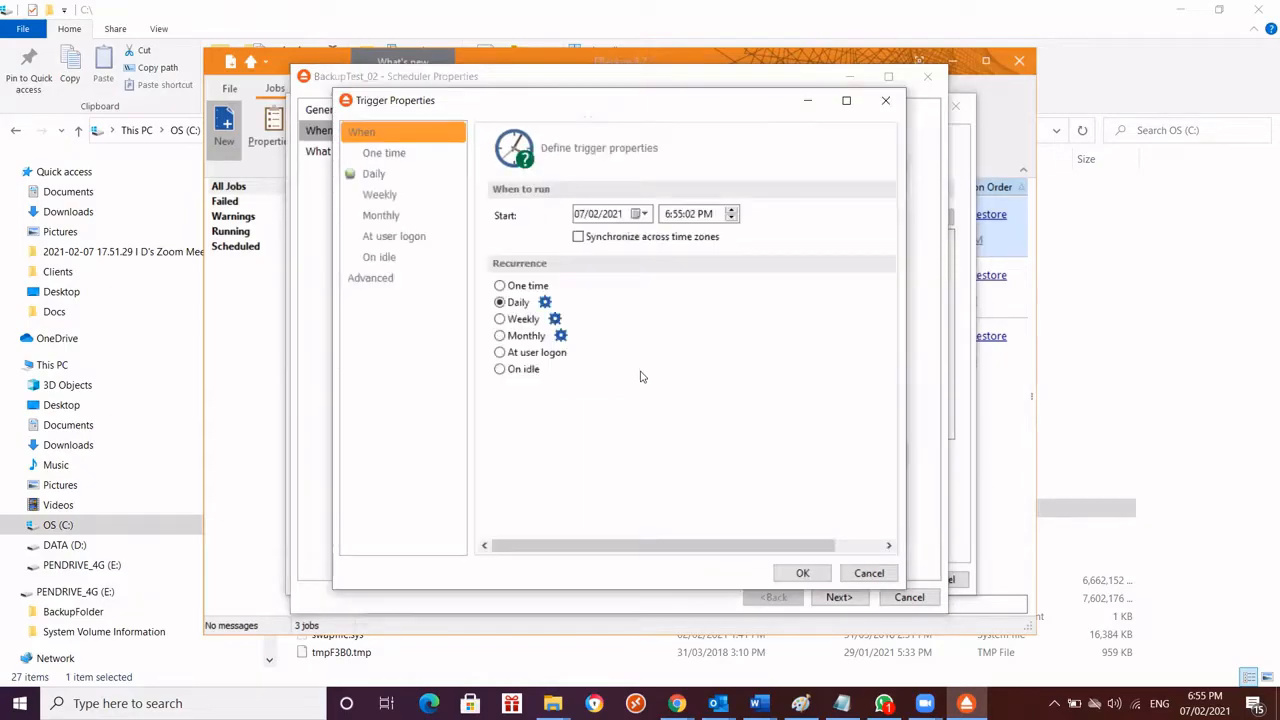
left_click_drag(560, 100, 591, 109)
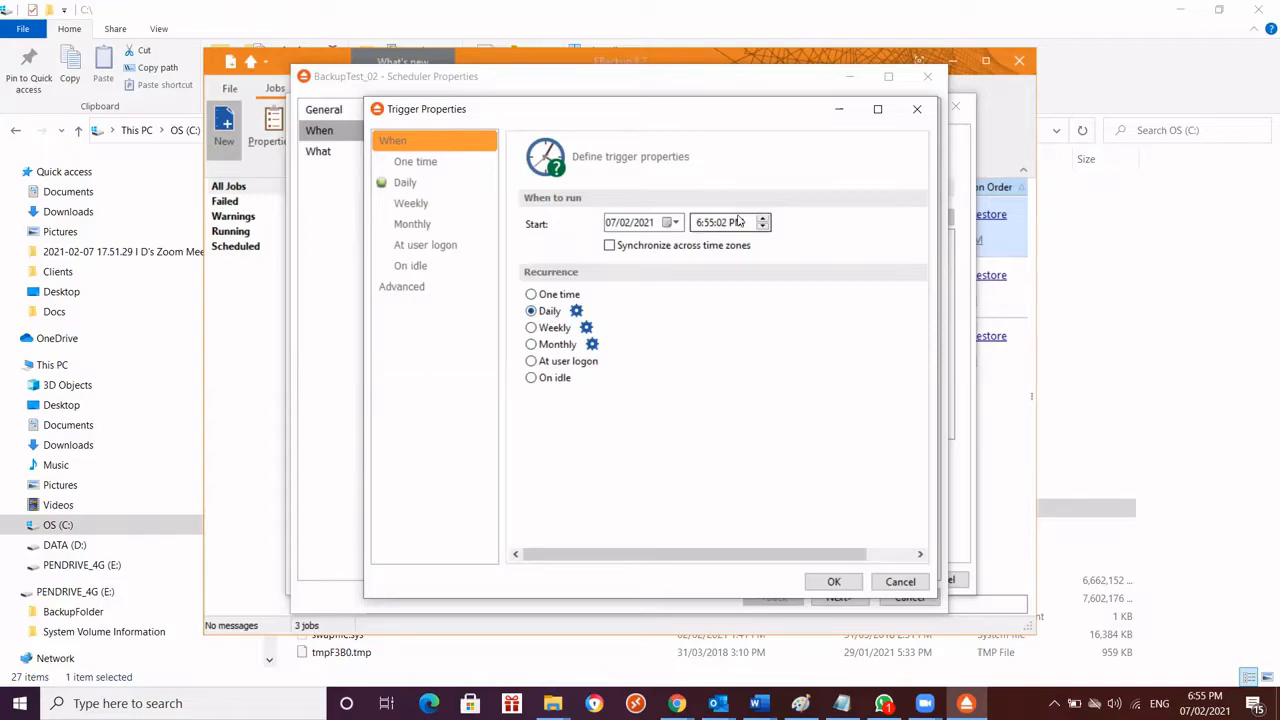
left_click(697, 223)
type("70000a")
left_click(610, 224)
type("08")
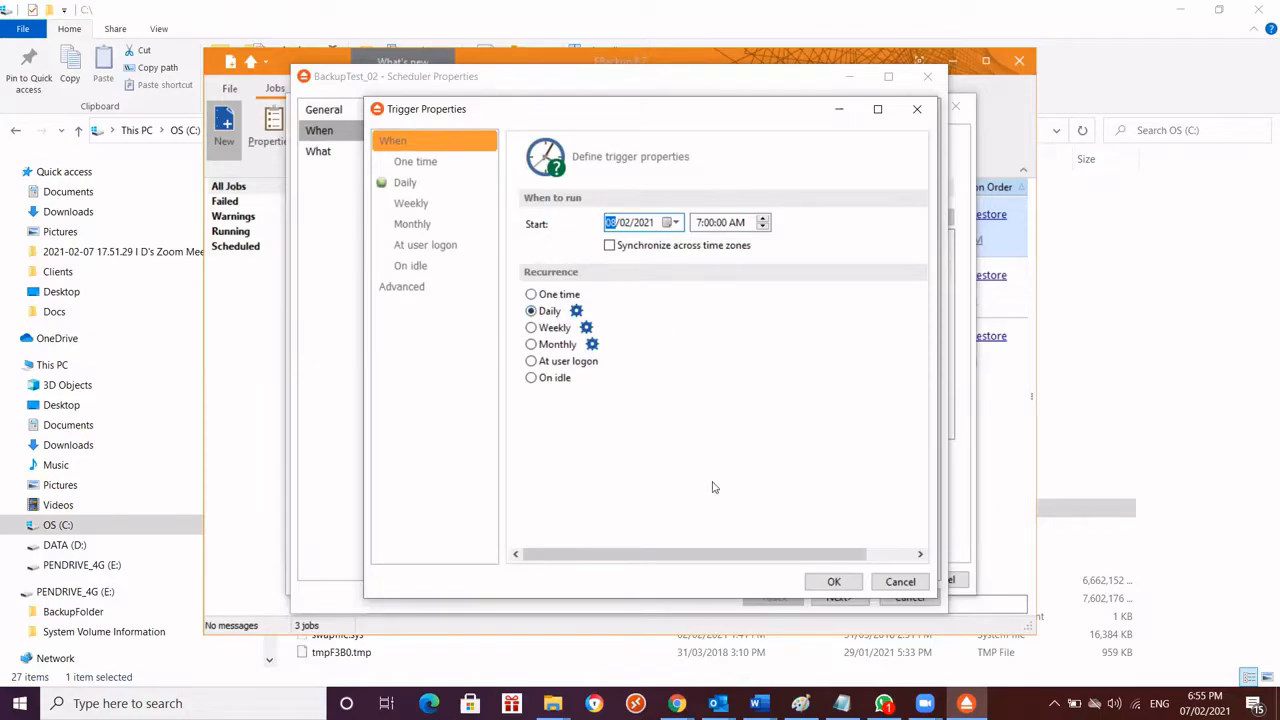
Review the weekly, monthly, user logon and advanced trigger options, and accept the daily trigger recurring every 1 day
left_click(415, 210)
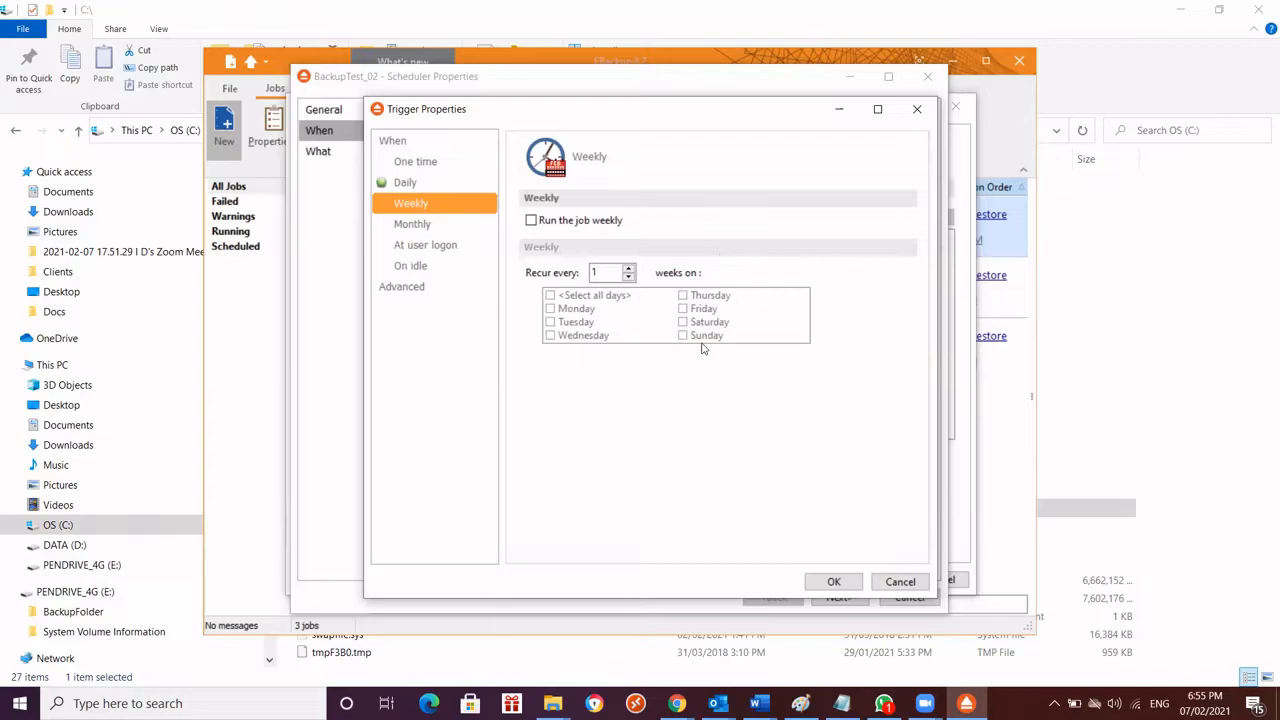
left_click(405, 228)
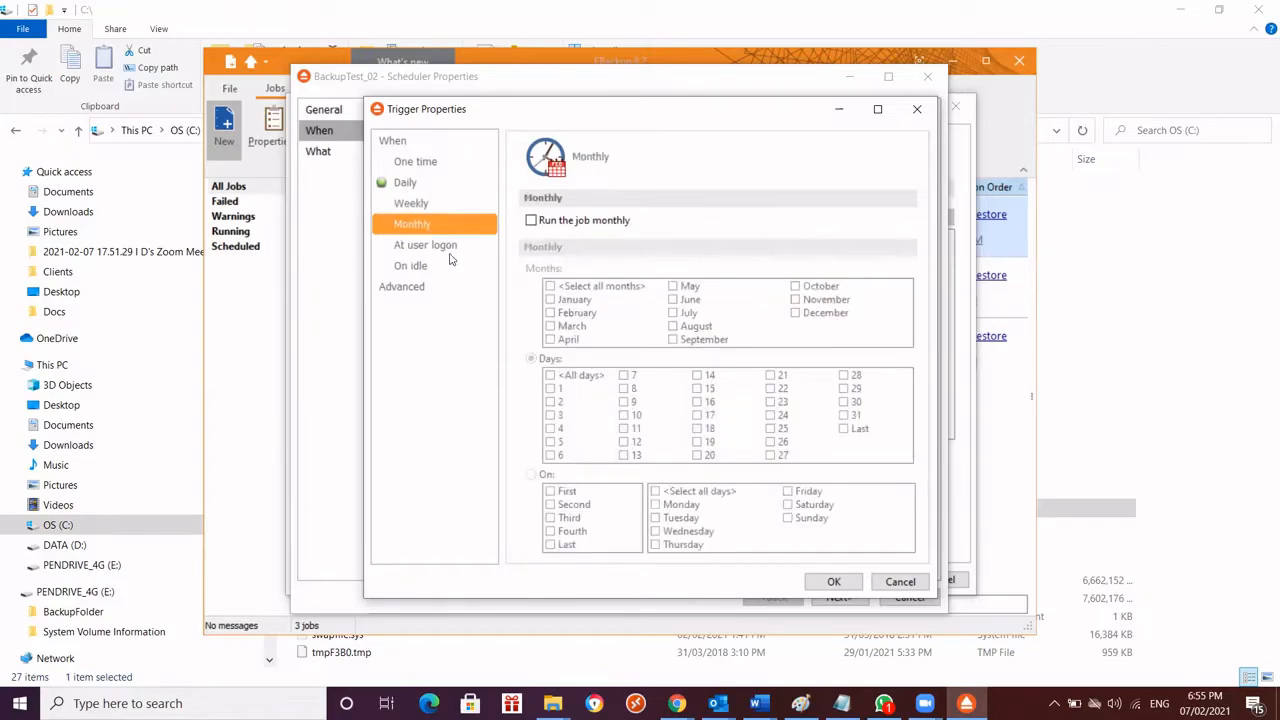
left_click(420, 245)
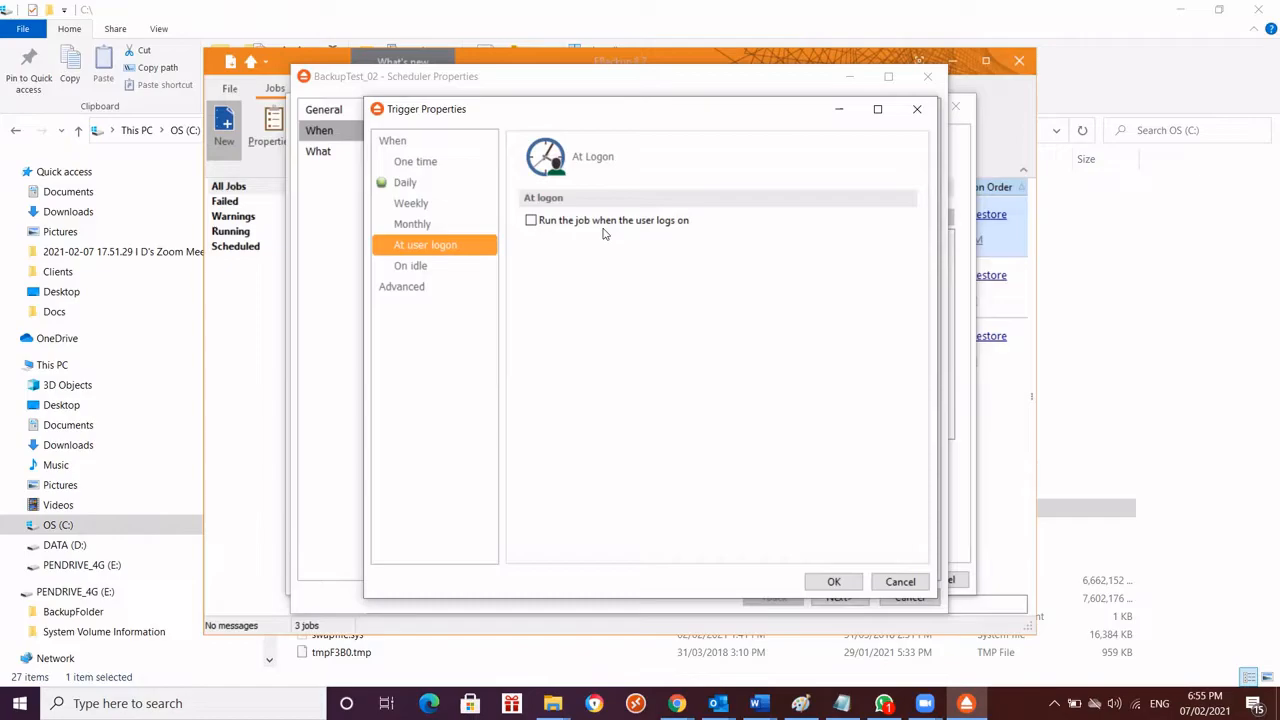
left_click(399, 288)
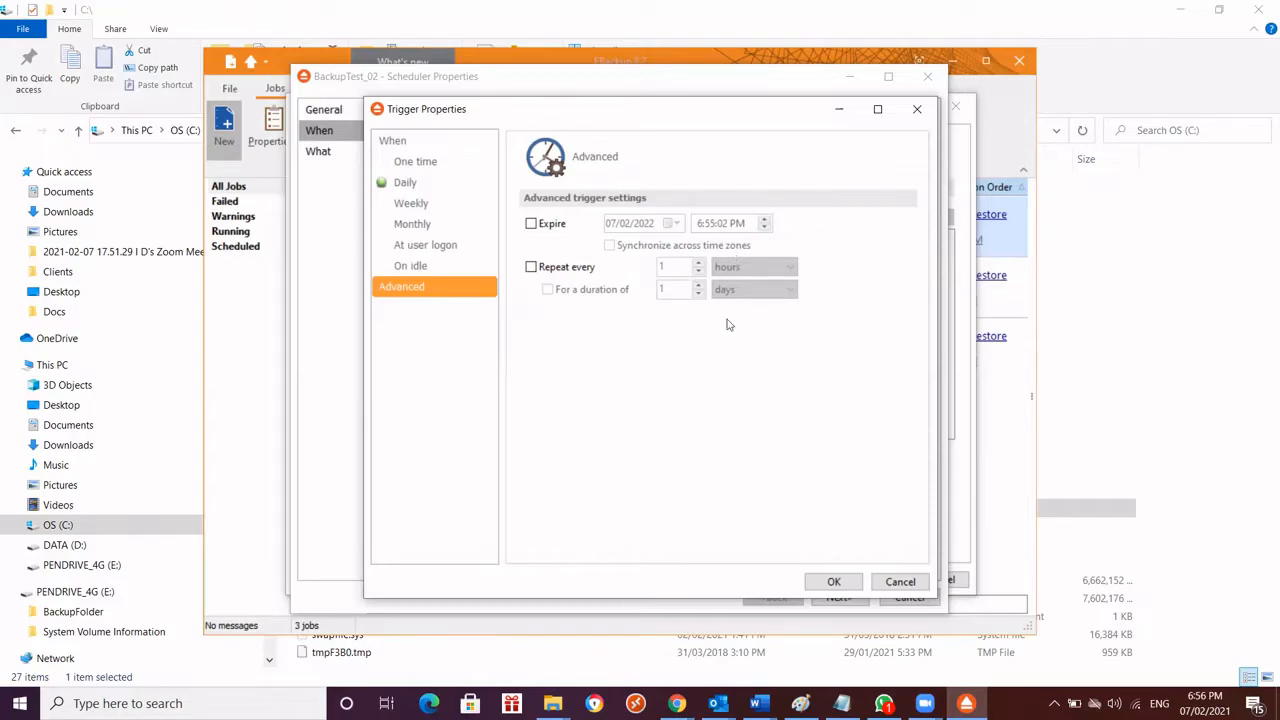
left_click(410, 184)
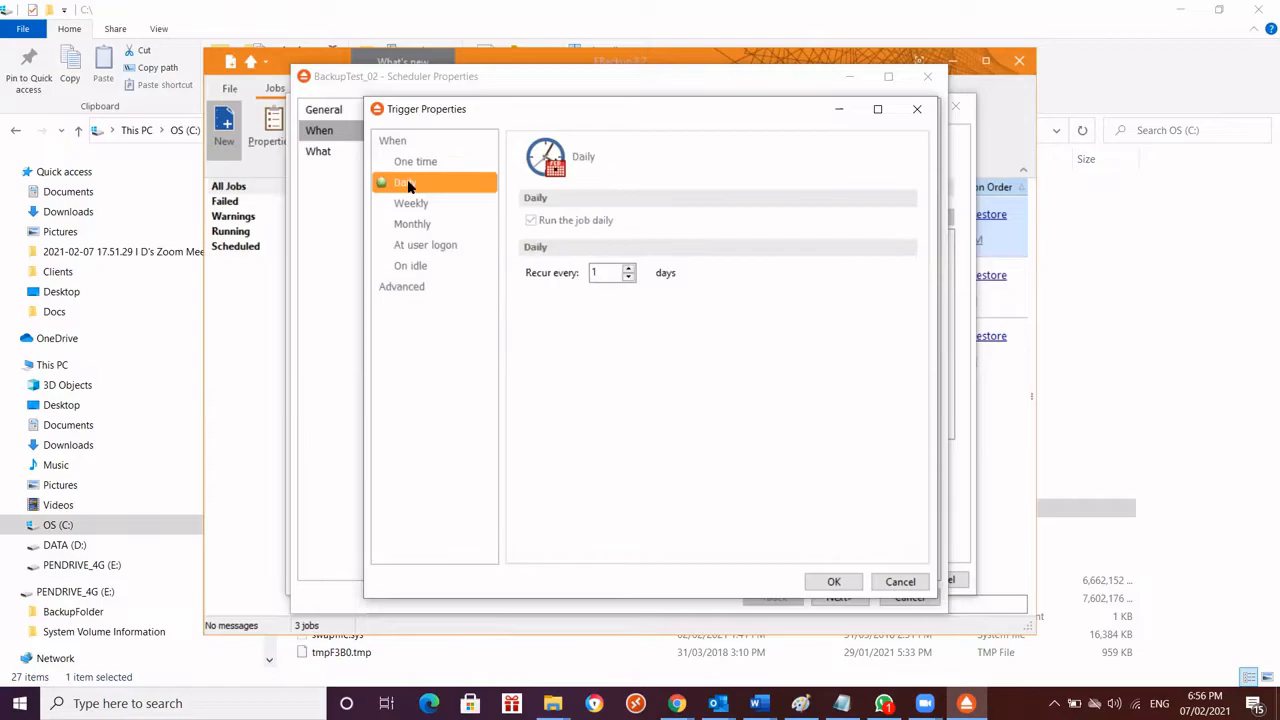
left_click(832, 581)
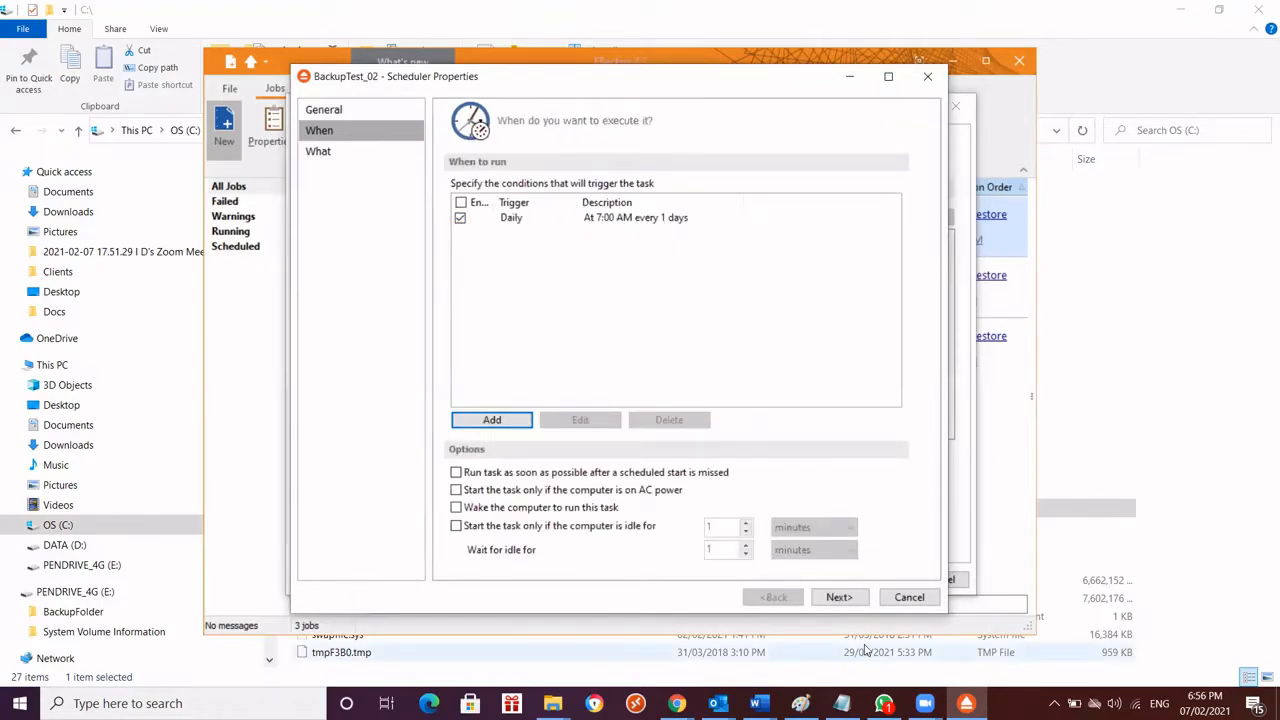
Finish the schedule with Backup as the action to execute, and delete that schedule from the job's scheduler
left_click(320, 151)
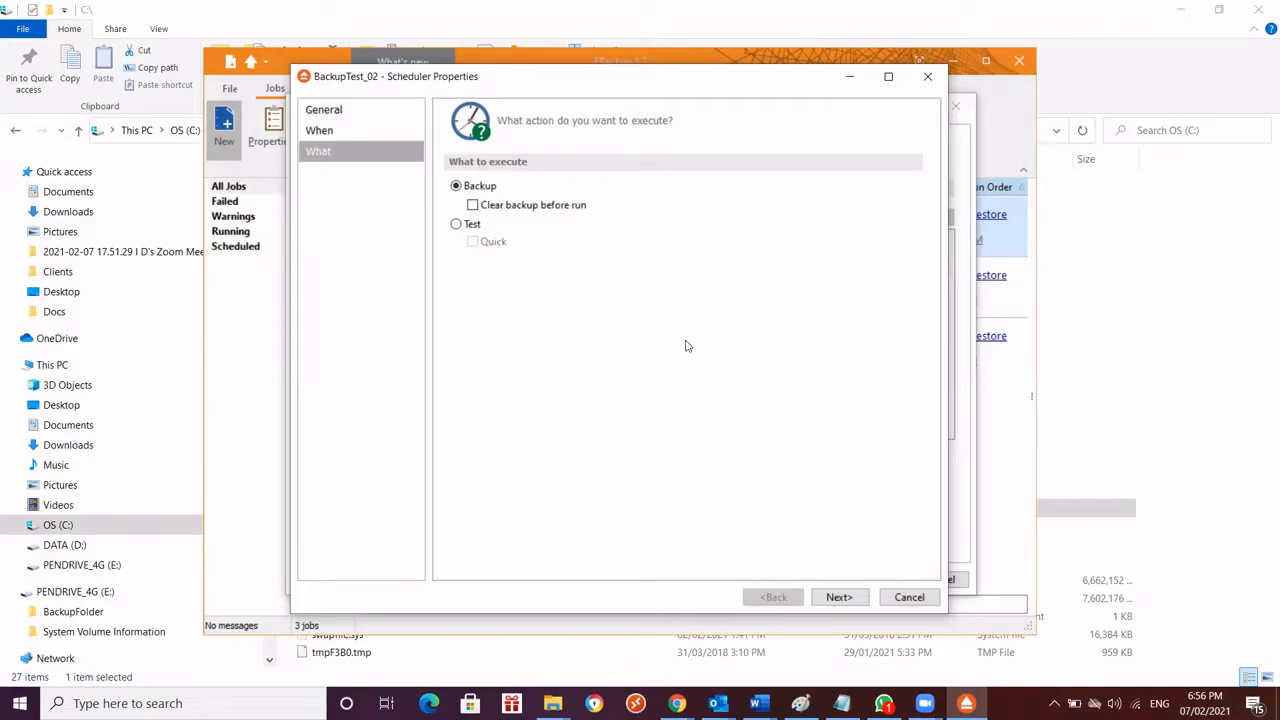
left_click(840, 600)
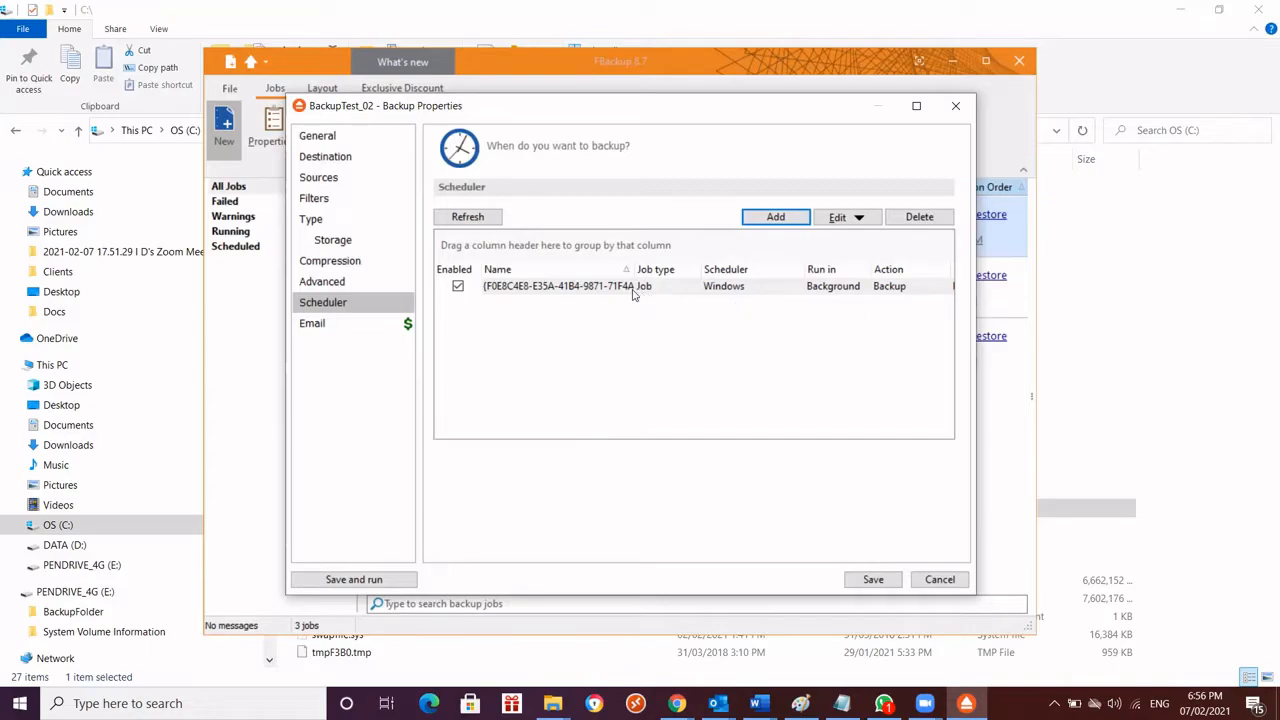
left_click(917, 217)
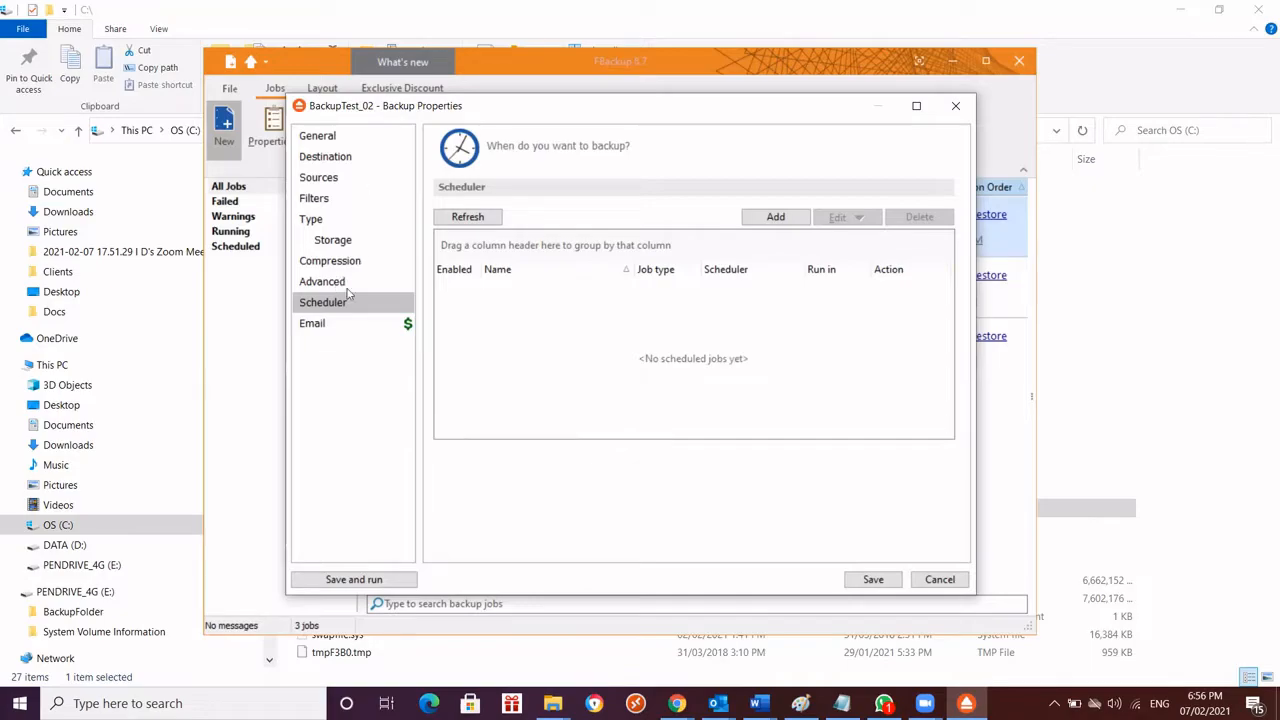
Review the job's email settings and its general name, description and icon settings
left_click(314, 323)
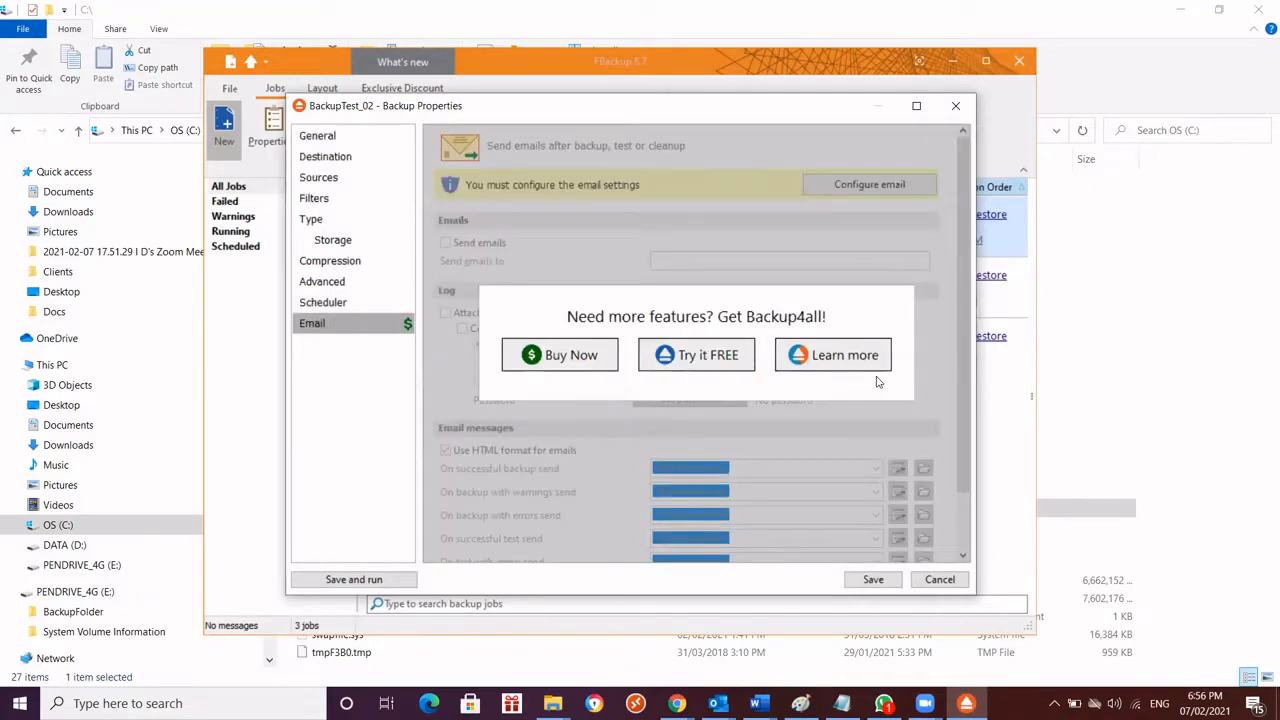
left_click(322, 135)
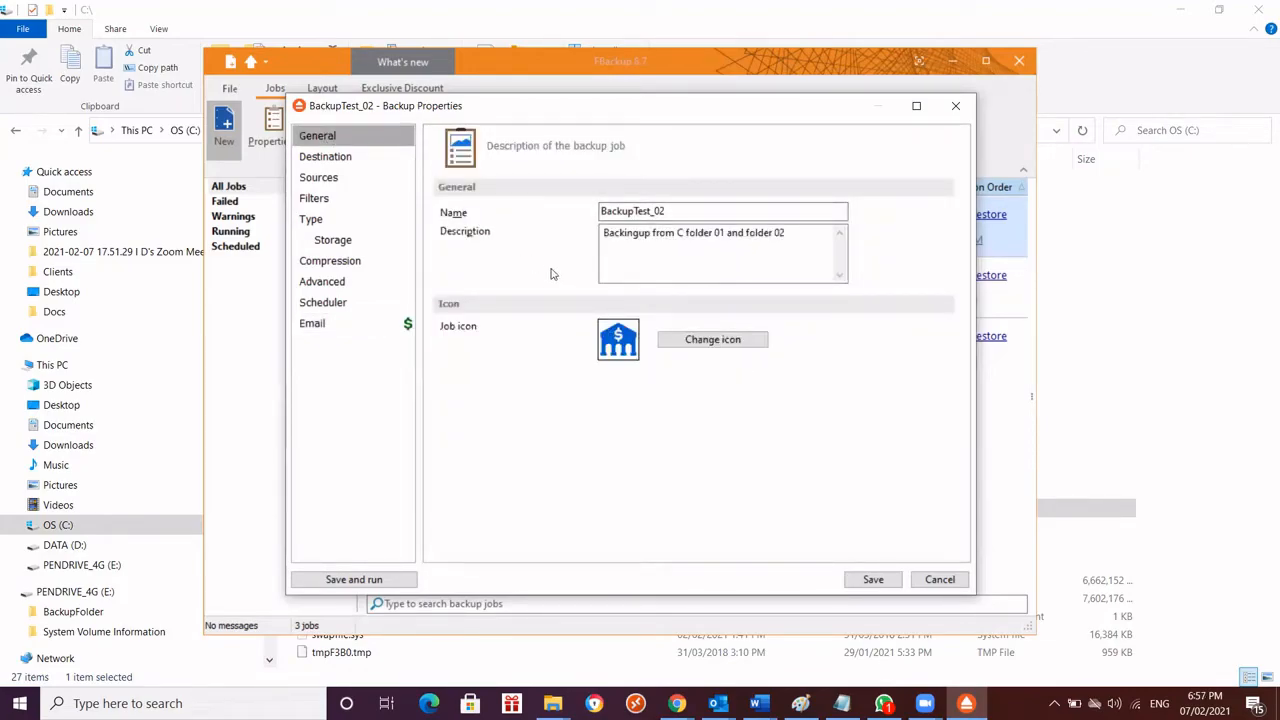
left_click_drag(549, 115, 556, 115)
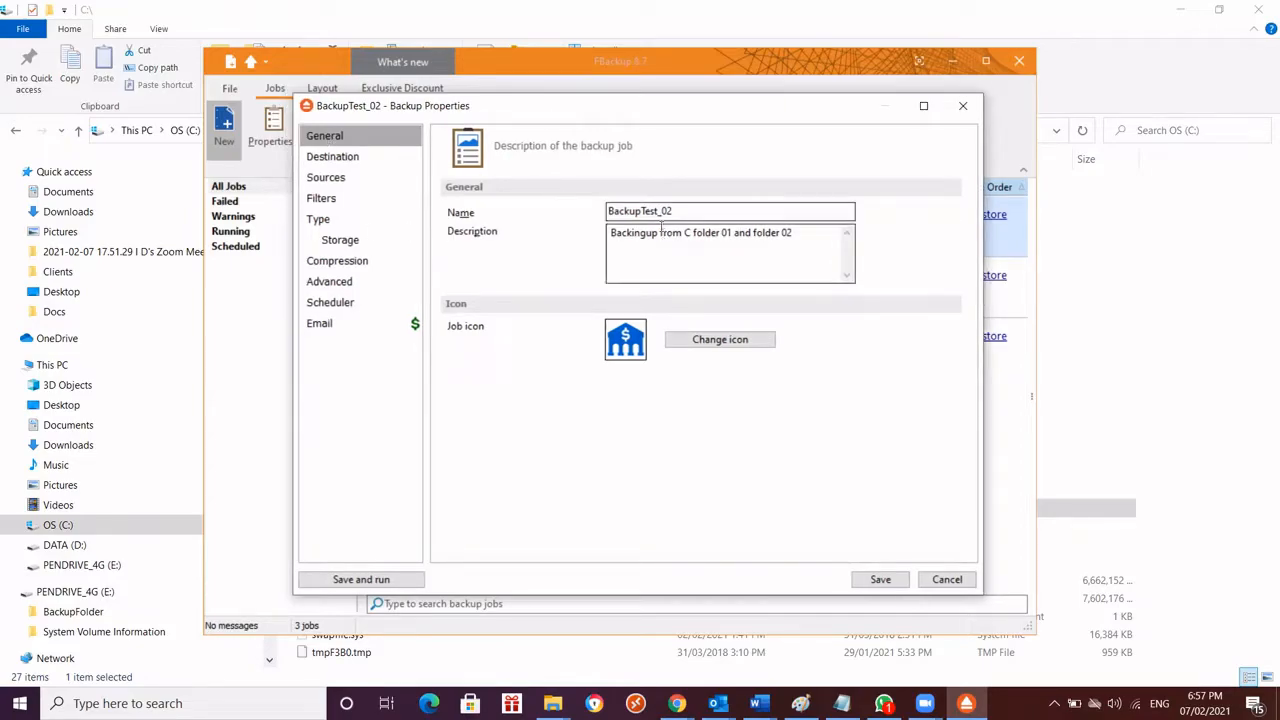
Check the job's destination, reselecting PENDRIVE_4G (E:) as the removable drive, and look at BackupFolder on that drive in File Explorer
left_click(312, 160)
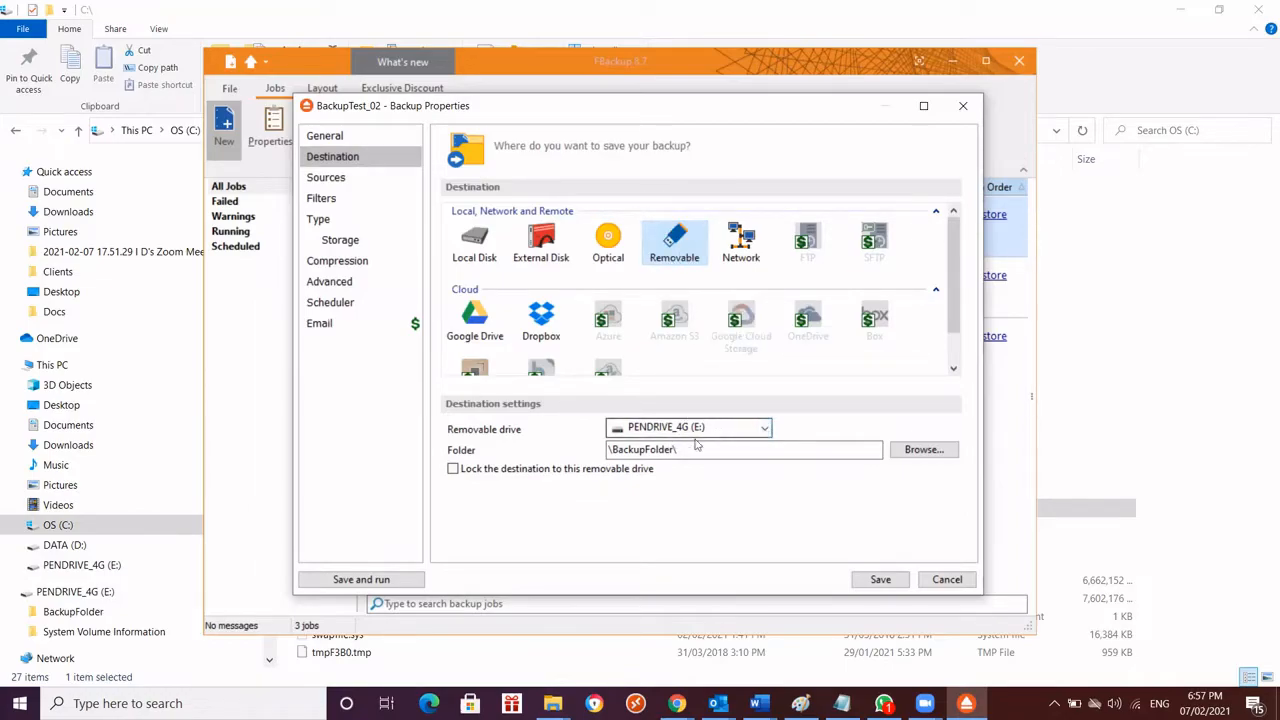
left_click(754, 428)
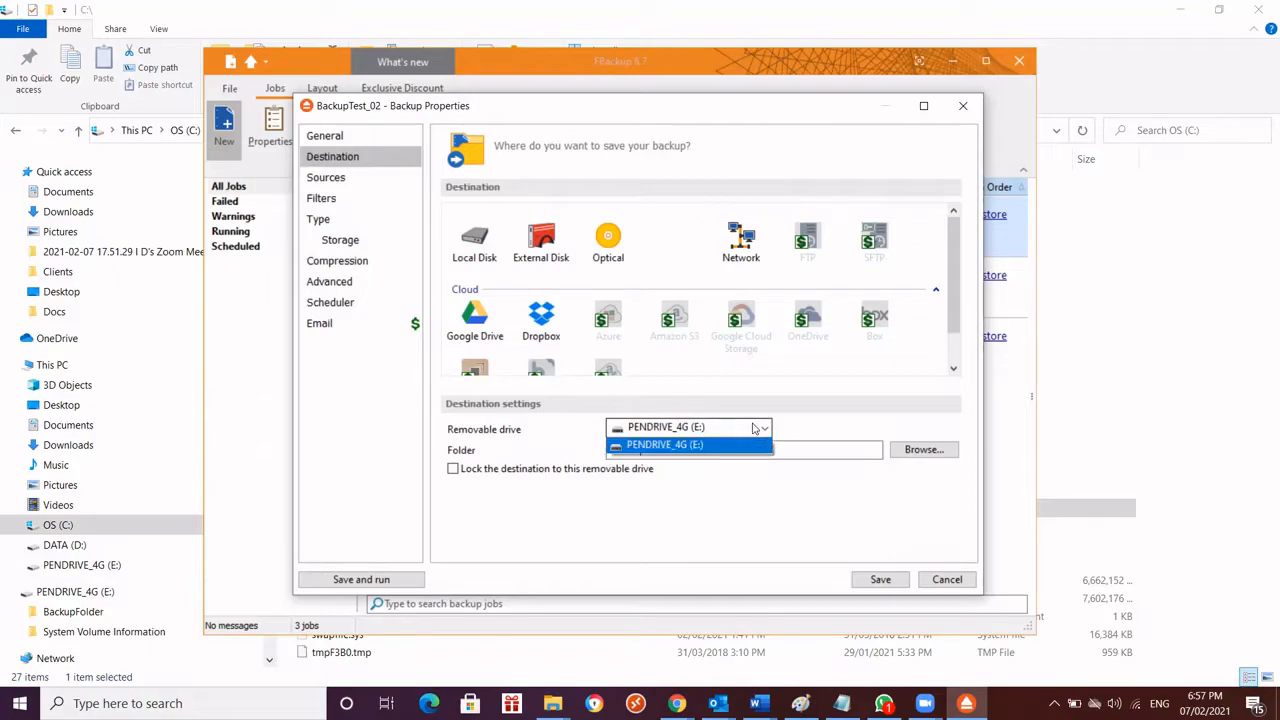
left_click(701, 446)
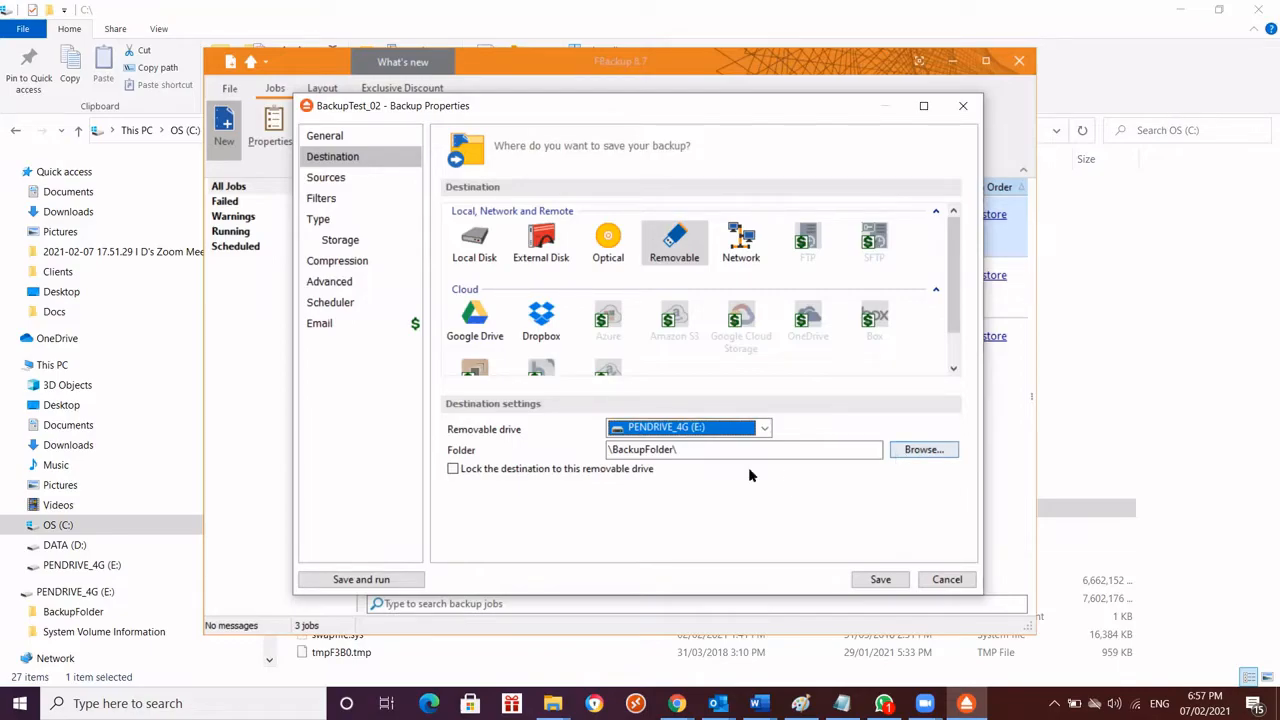
mouse_move(553, 700)
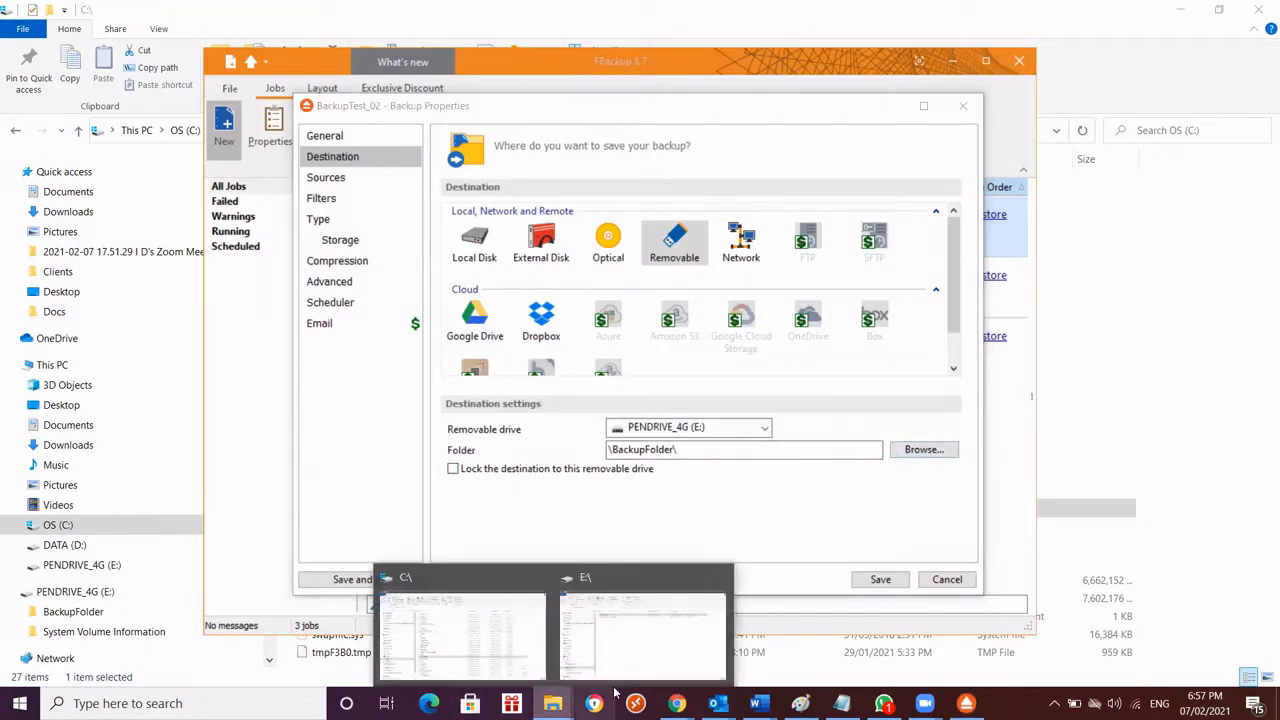
left_click(640, 630)
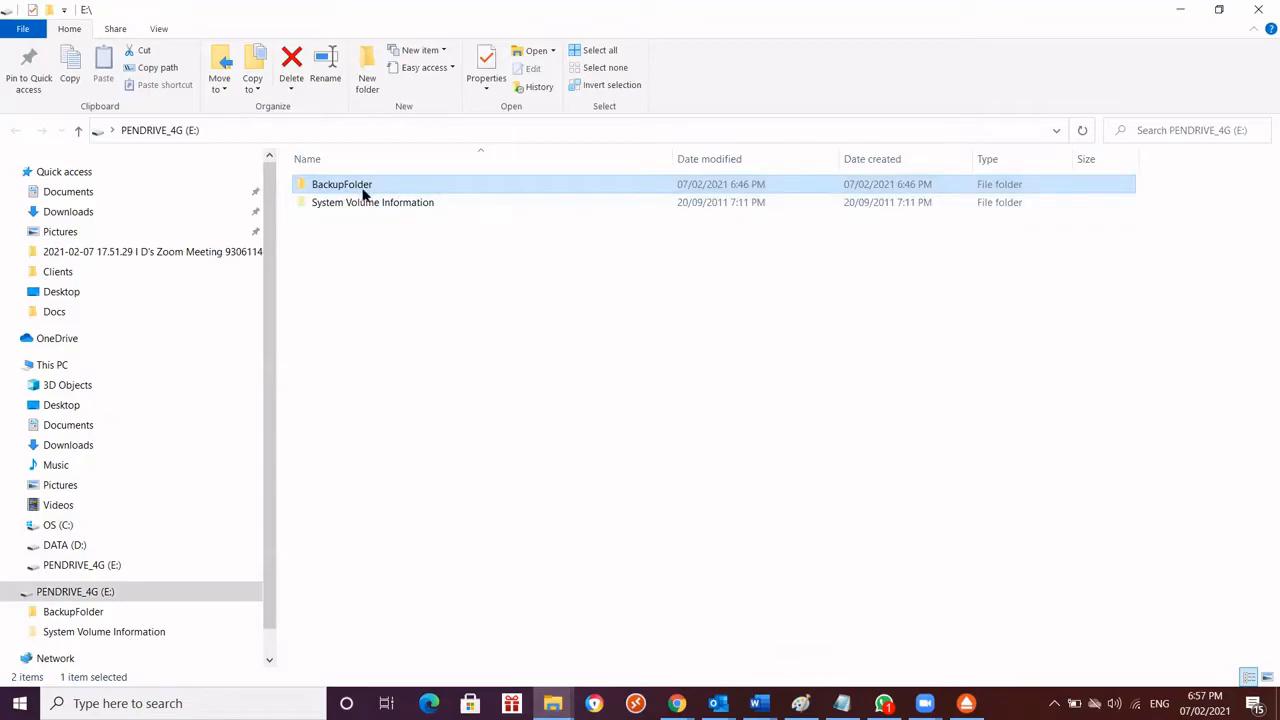
left_click(966, 703)
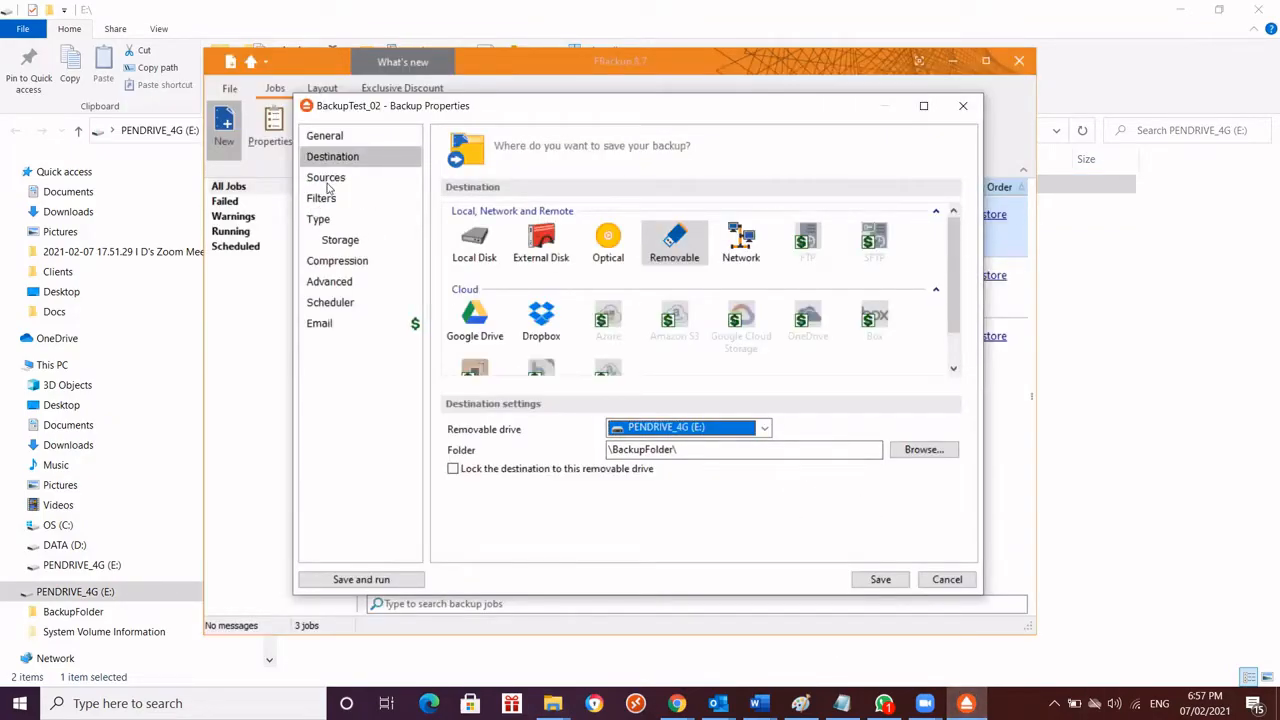
Return to the job's sources and inspect the dialogs for adding a folder and a file, without adding anything
left_click(327, 180)
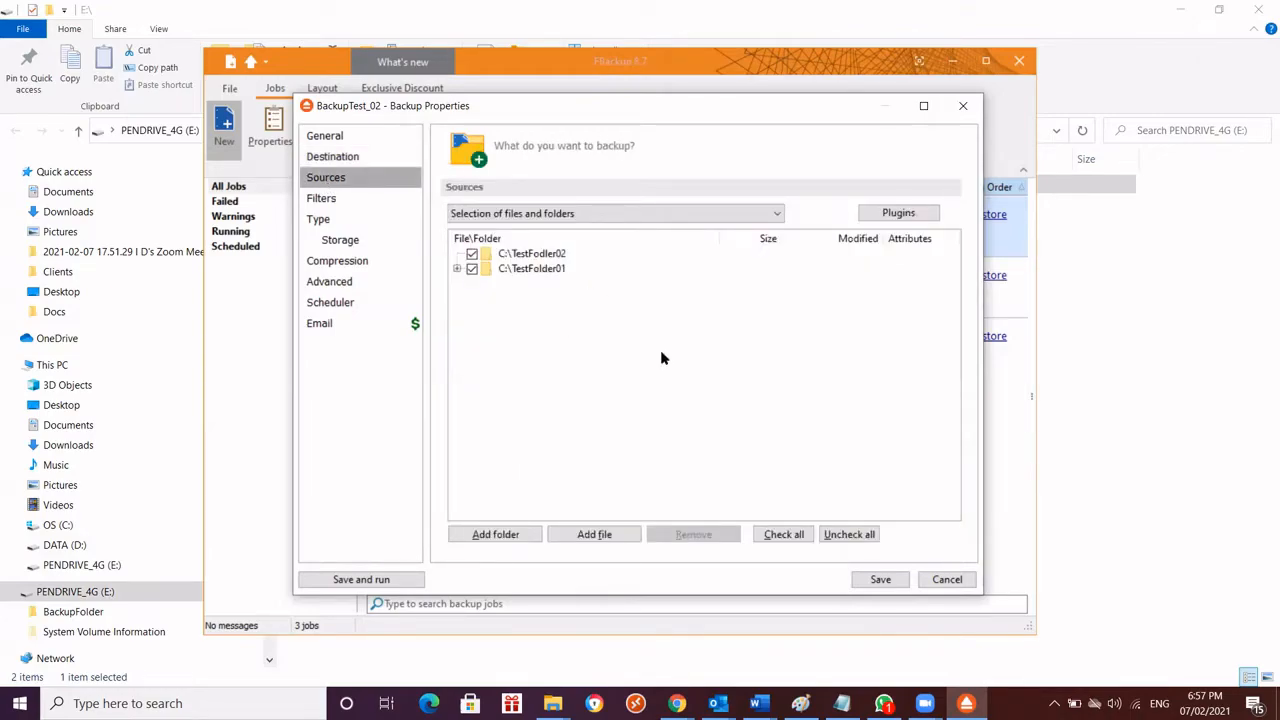
left_click(491, 536)
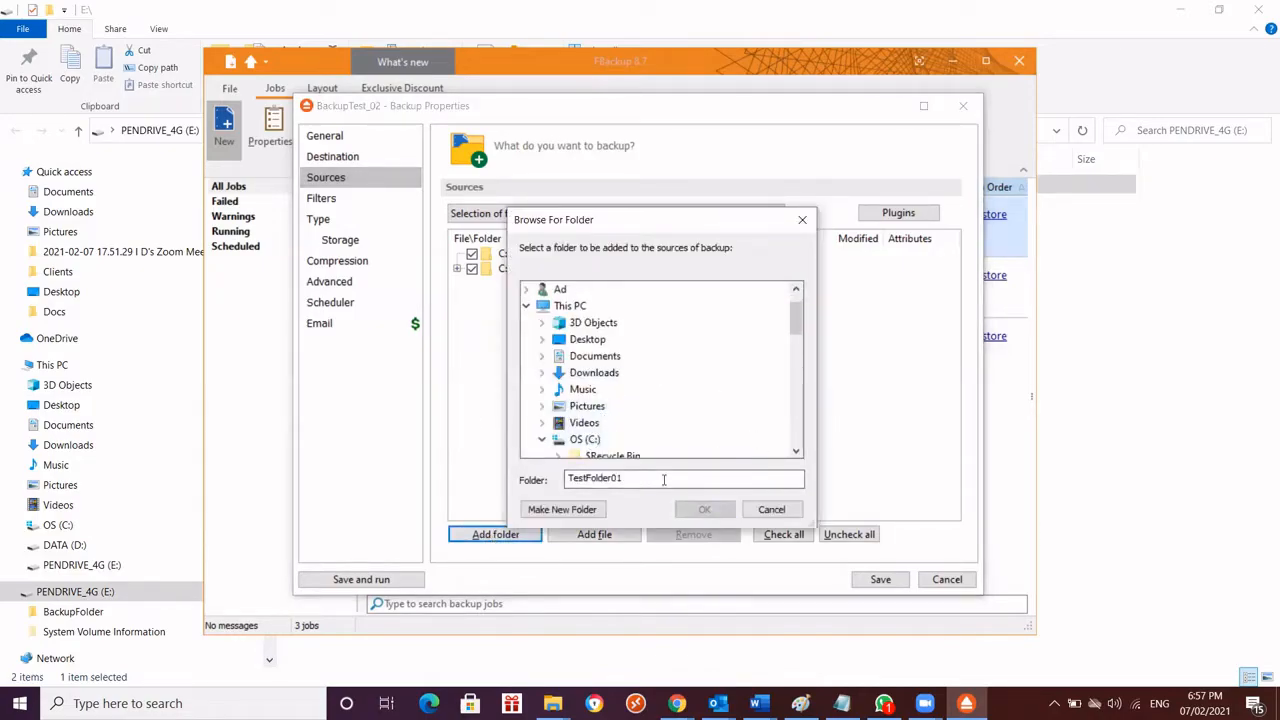
scroll(790, 330, "down", 2)
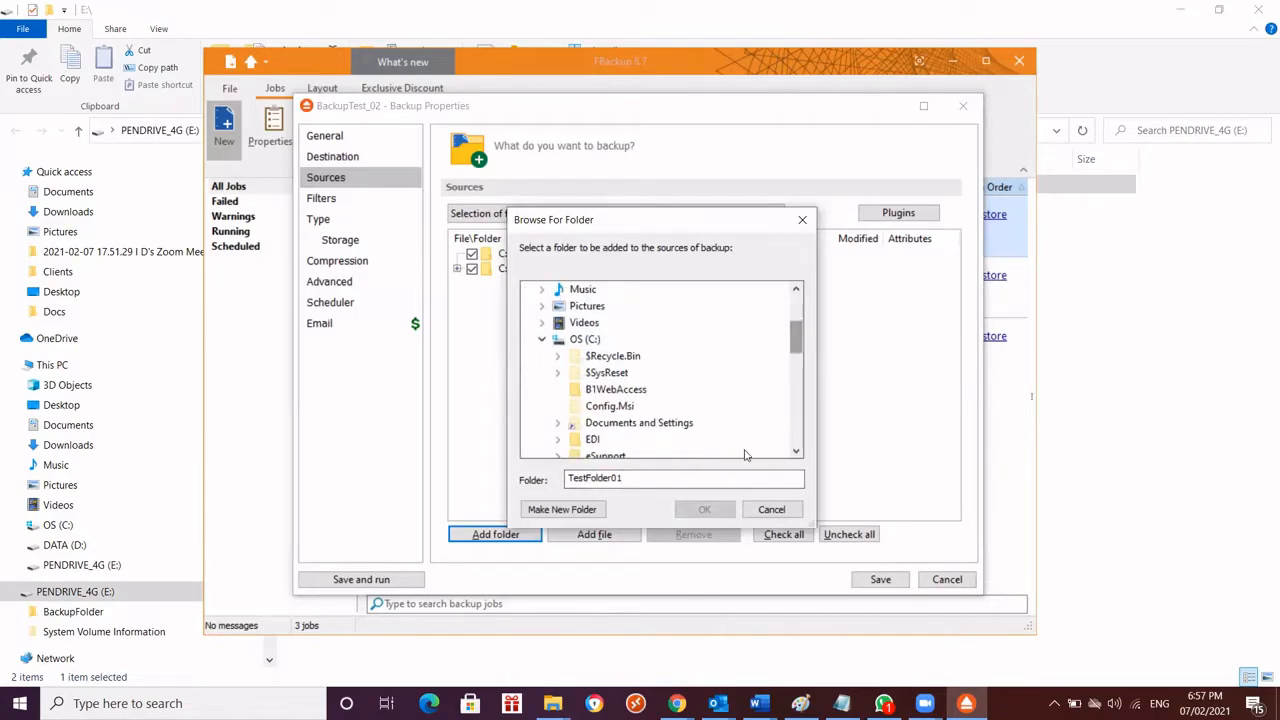
left_click(768, 509)
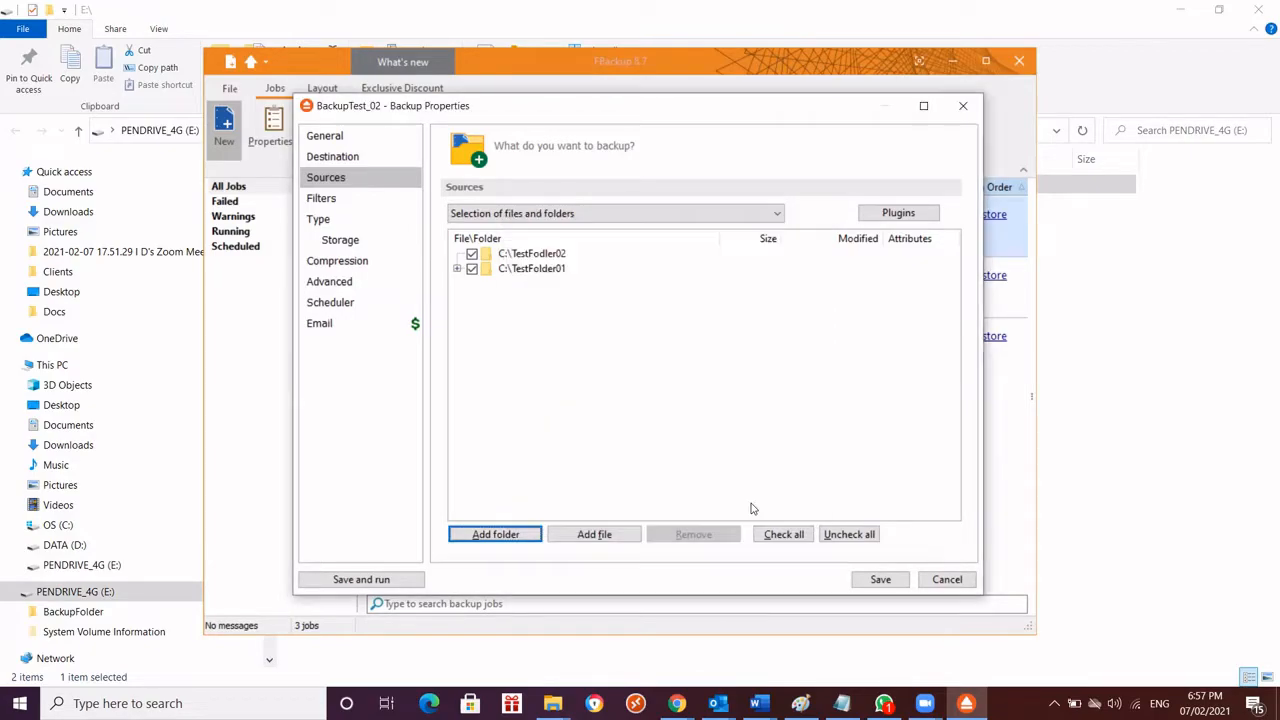
left_click(582, 536)
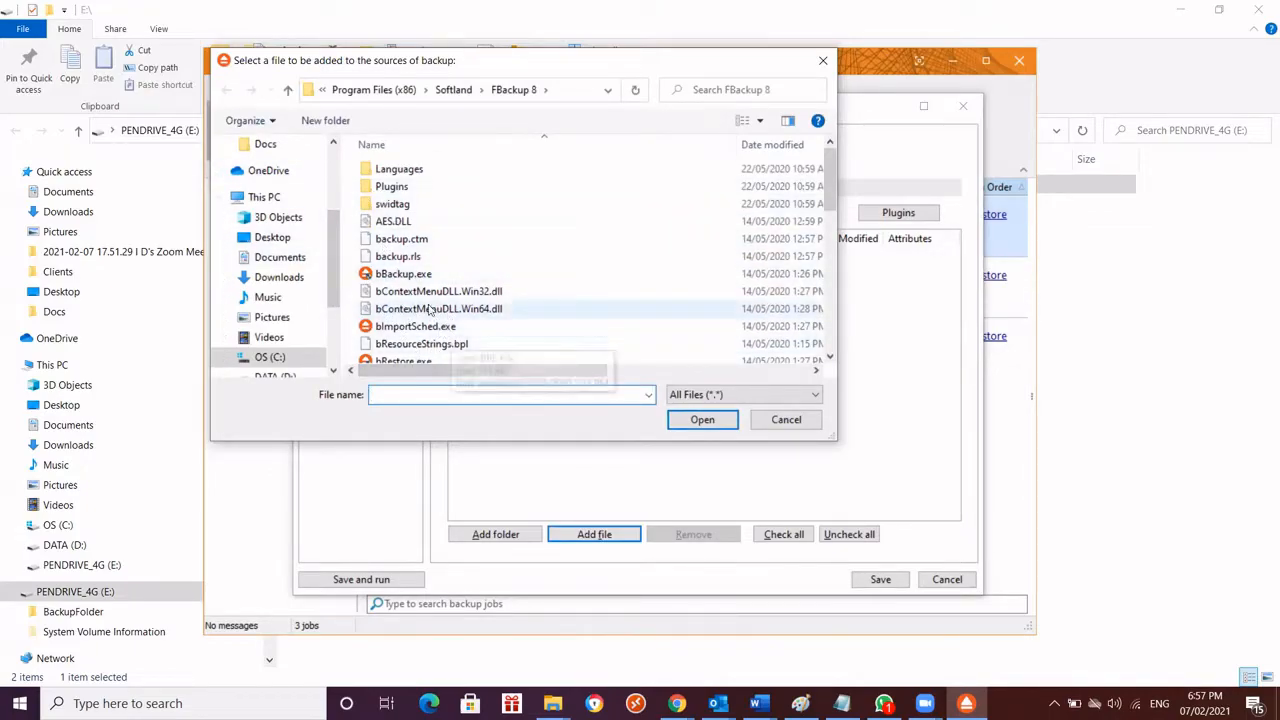
left_click(786, 421)
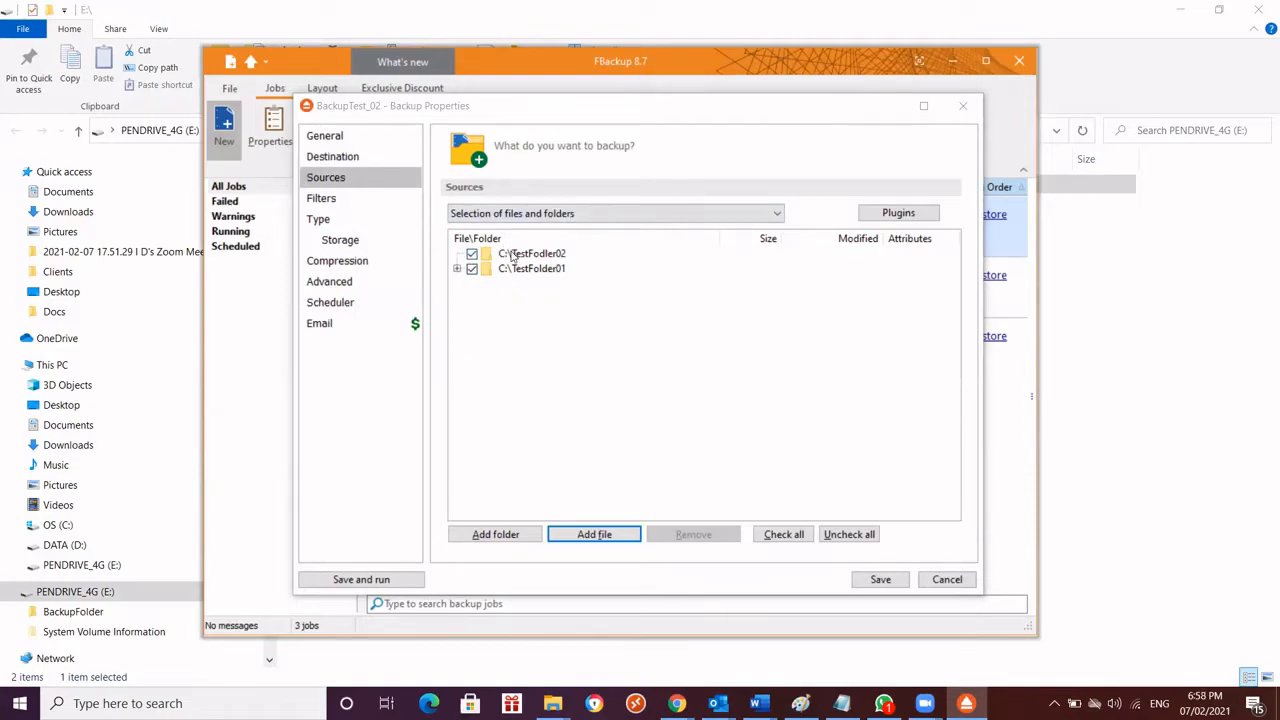
Review the job's filters, Mirror backup type options, storage, compression and encryption, and advanced options
left_click(333, 202)
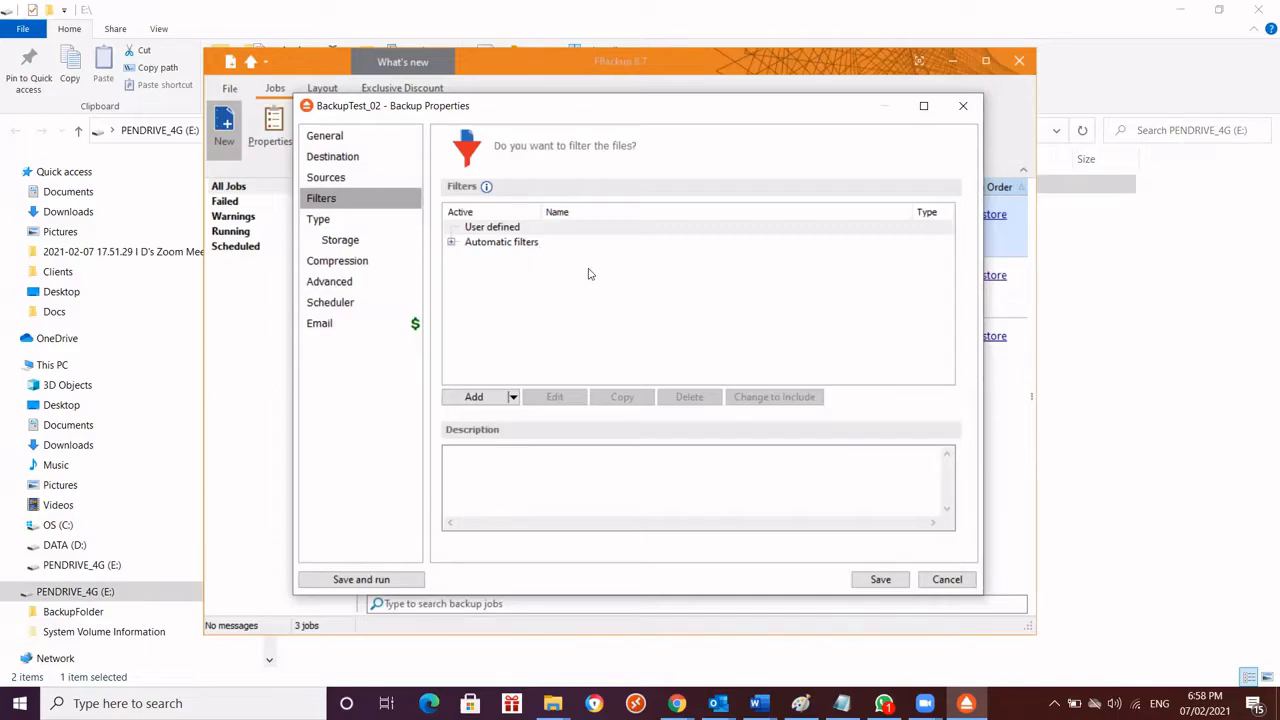
left_click(320, 221)
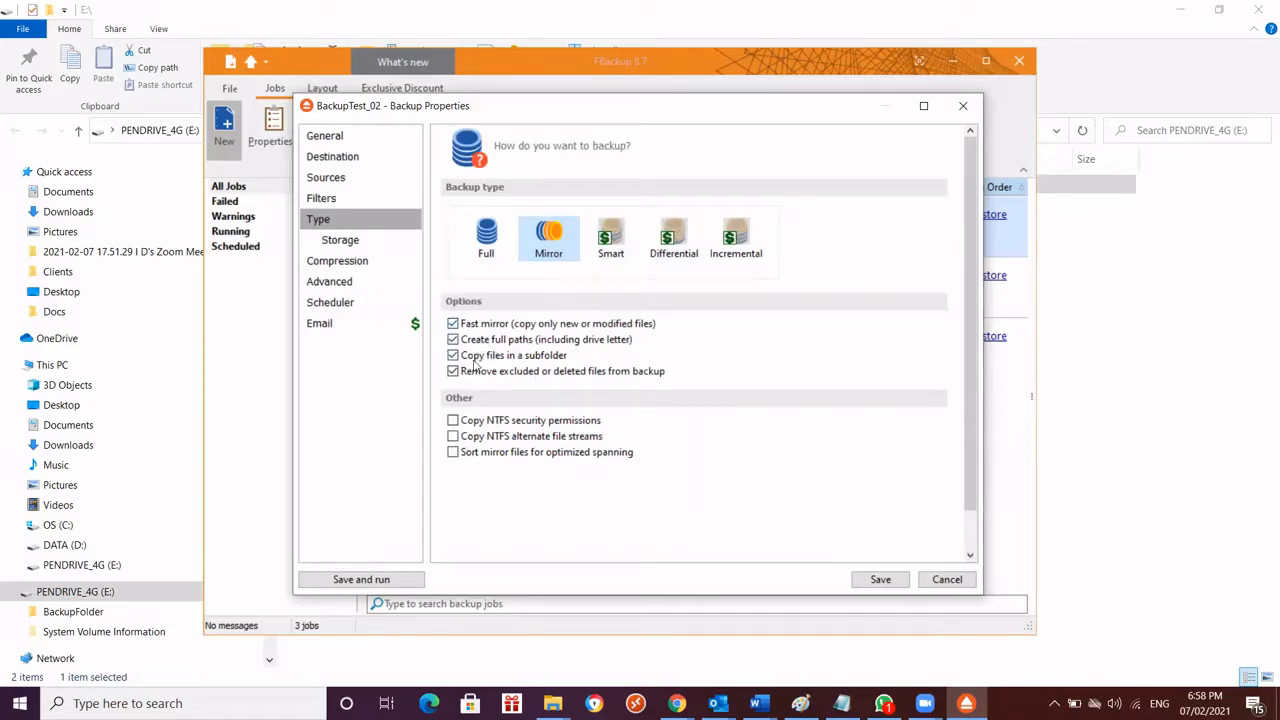
left_click(338, 263)
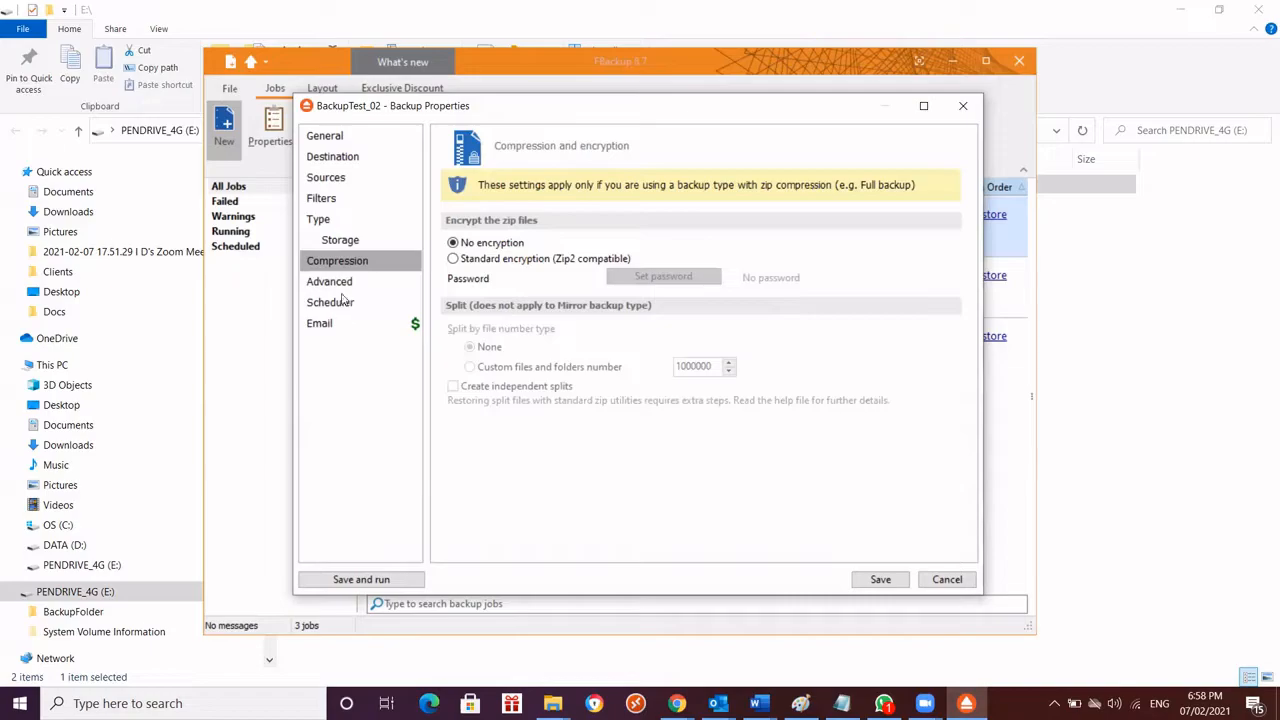
left_click(336, 283)
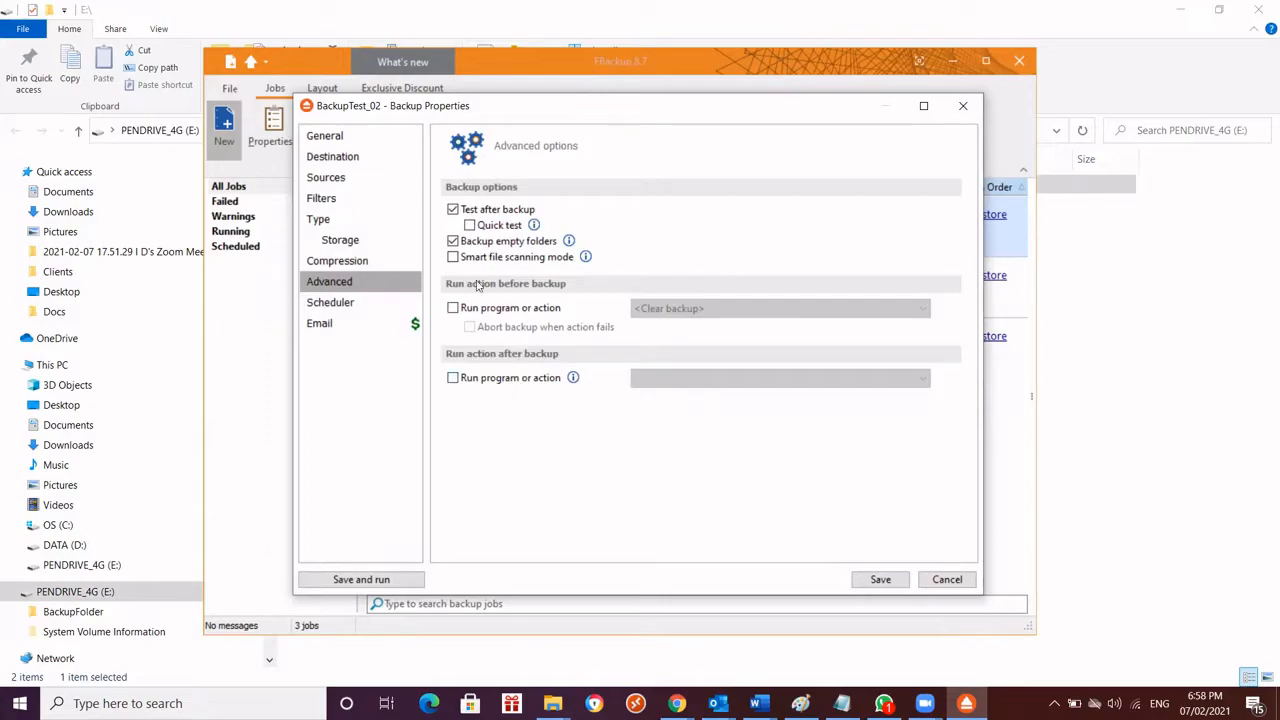
left_click(344, 246)
left_click(347, 264)
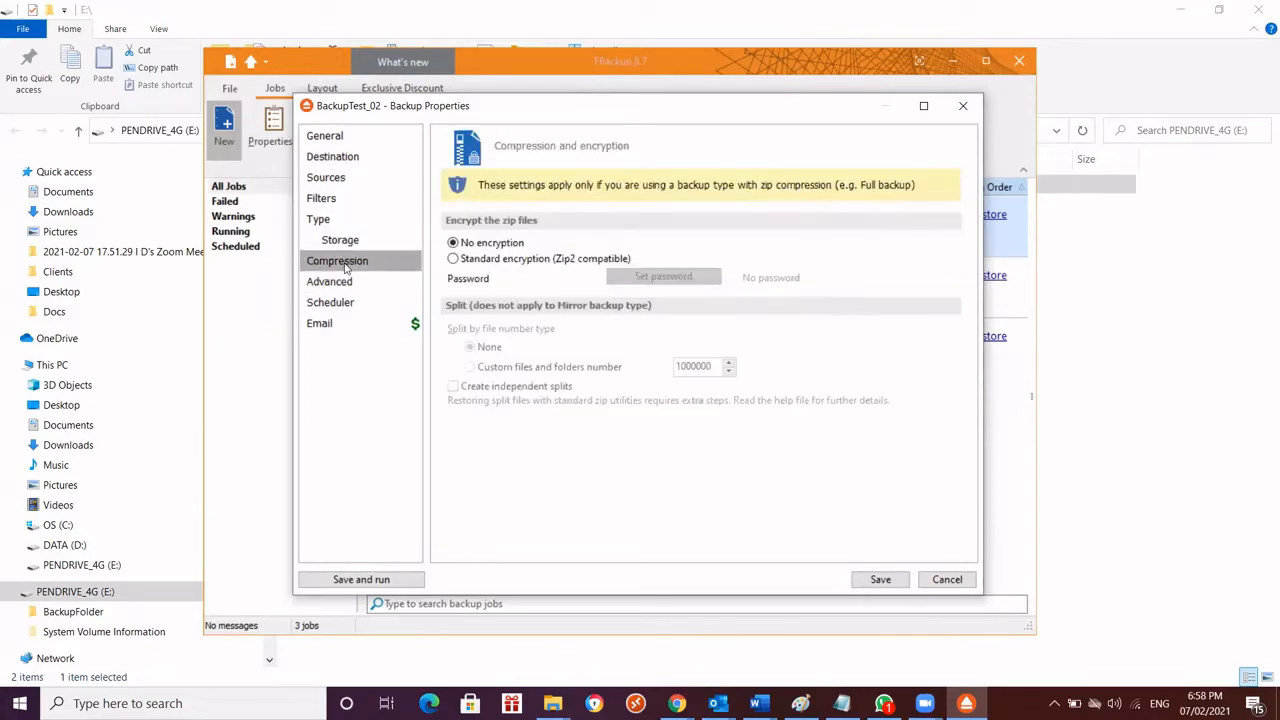
left_click(334, 225)
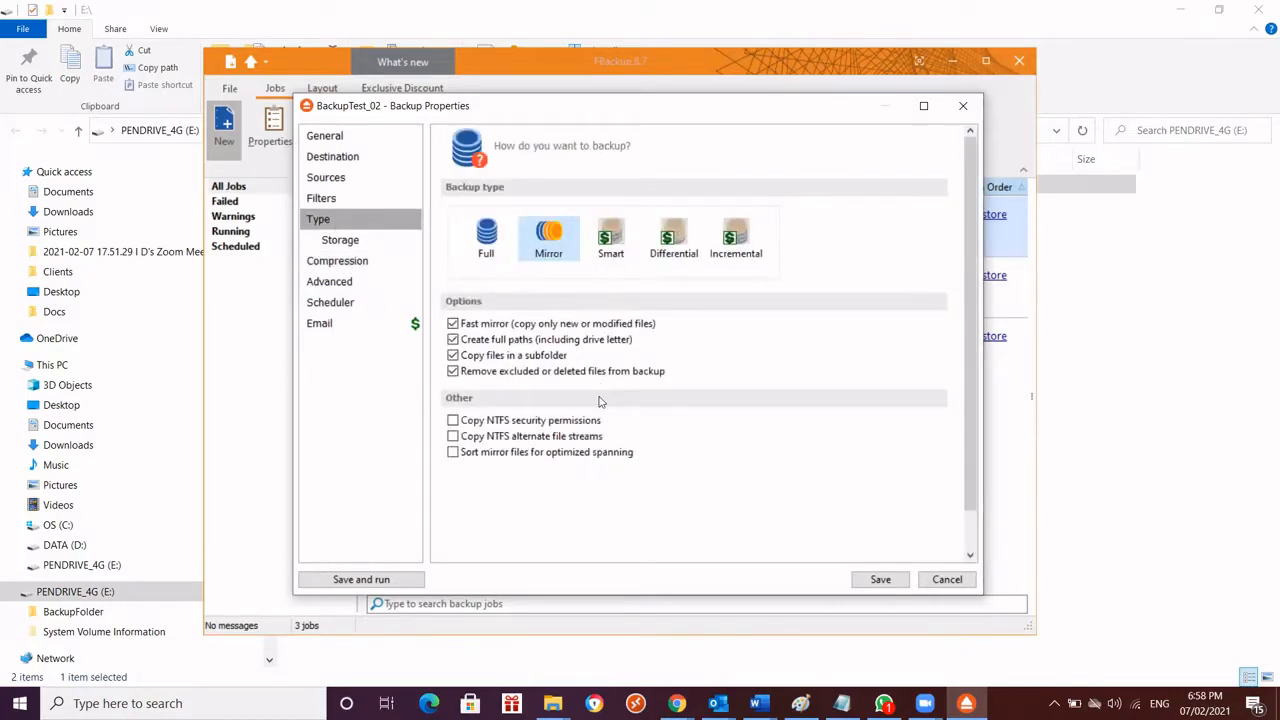
left_click(354, 289)
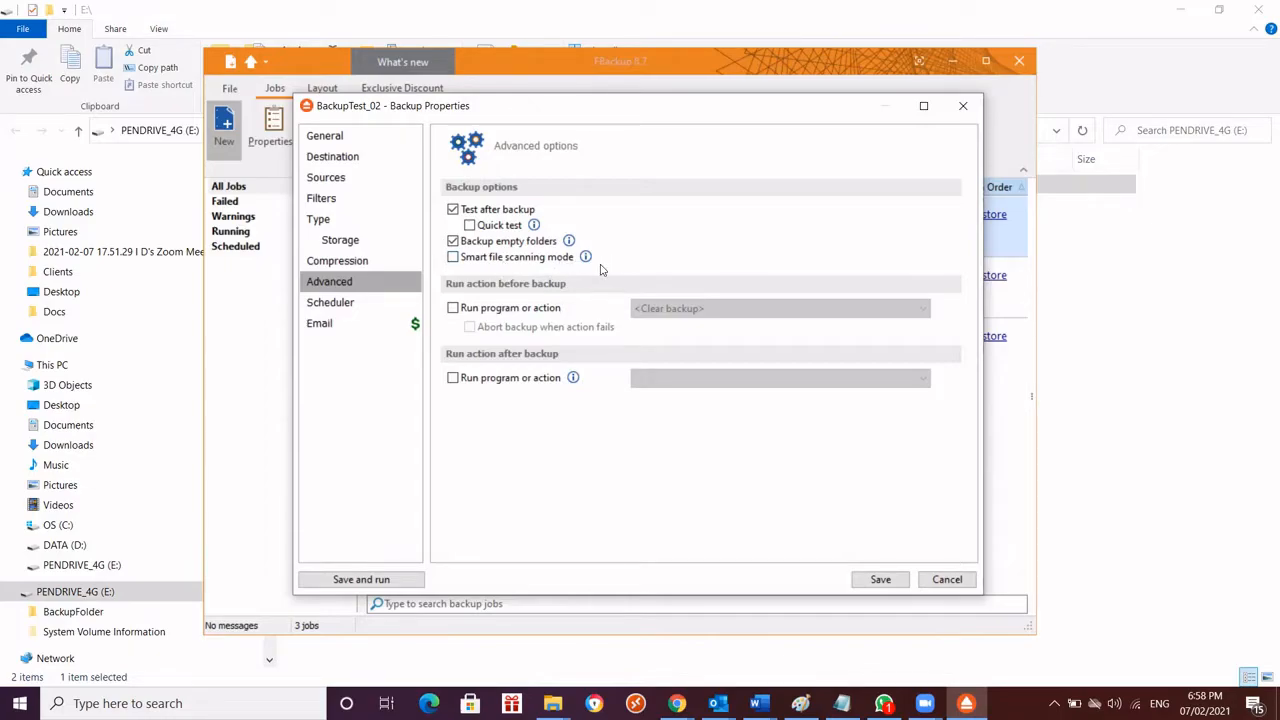
Go through the job's settings again from the general description, destination and sources to the filters, backup type and storage
left_click(336, 138)
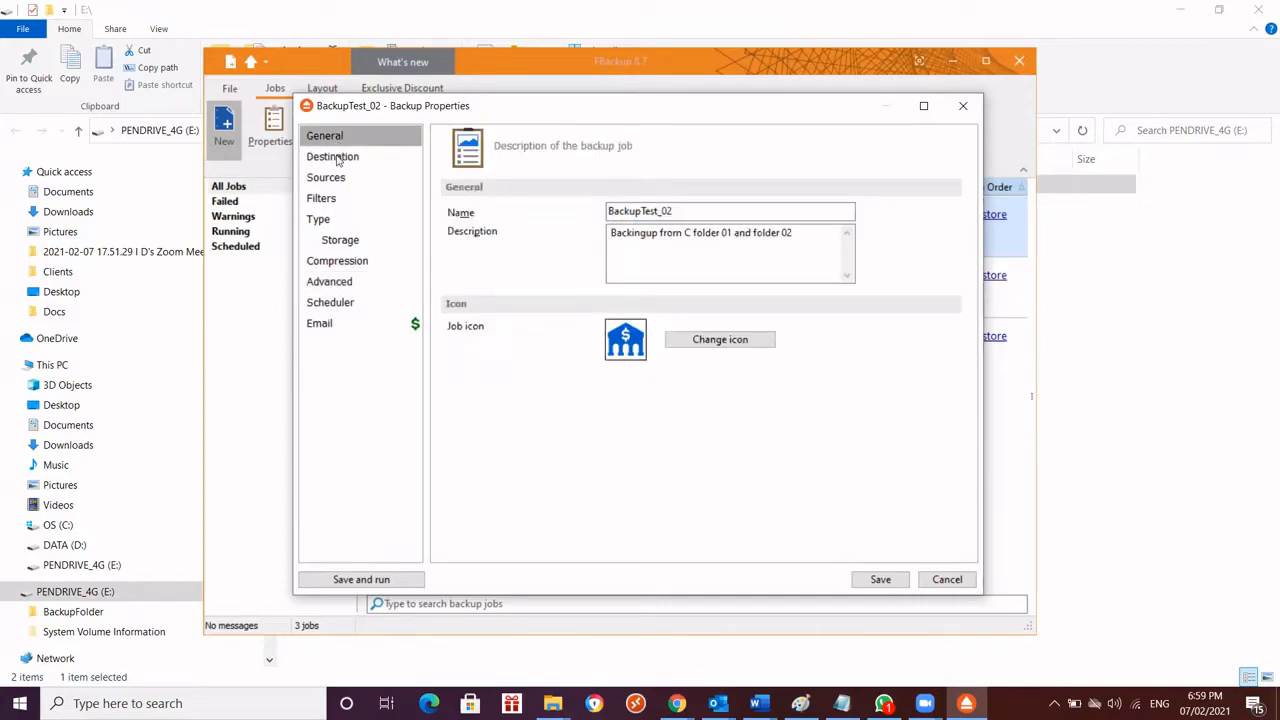
left_click(337, 160)
left_click(340, 180)
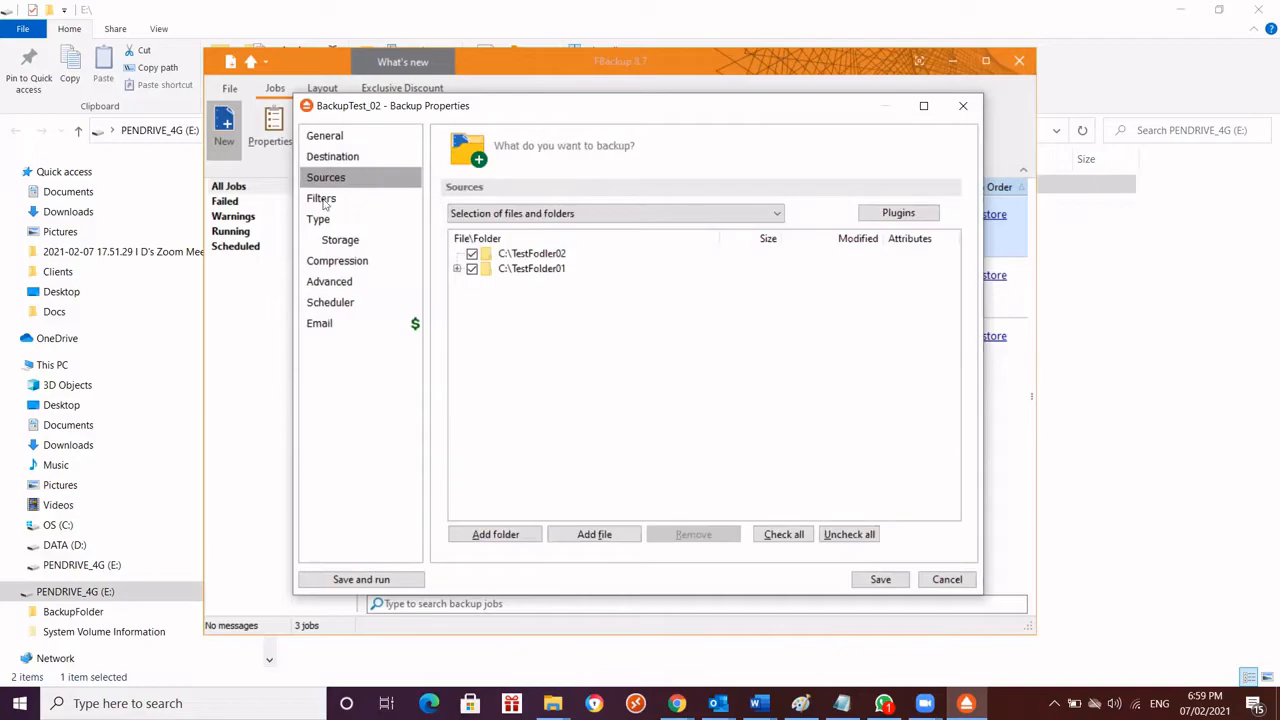
left_click(322, 200)
left_click(331, 221)
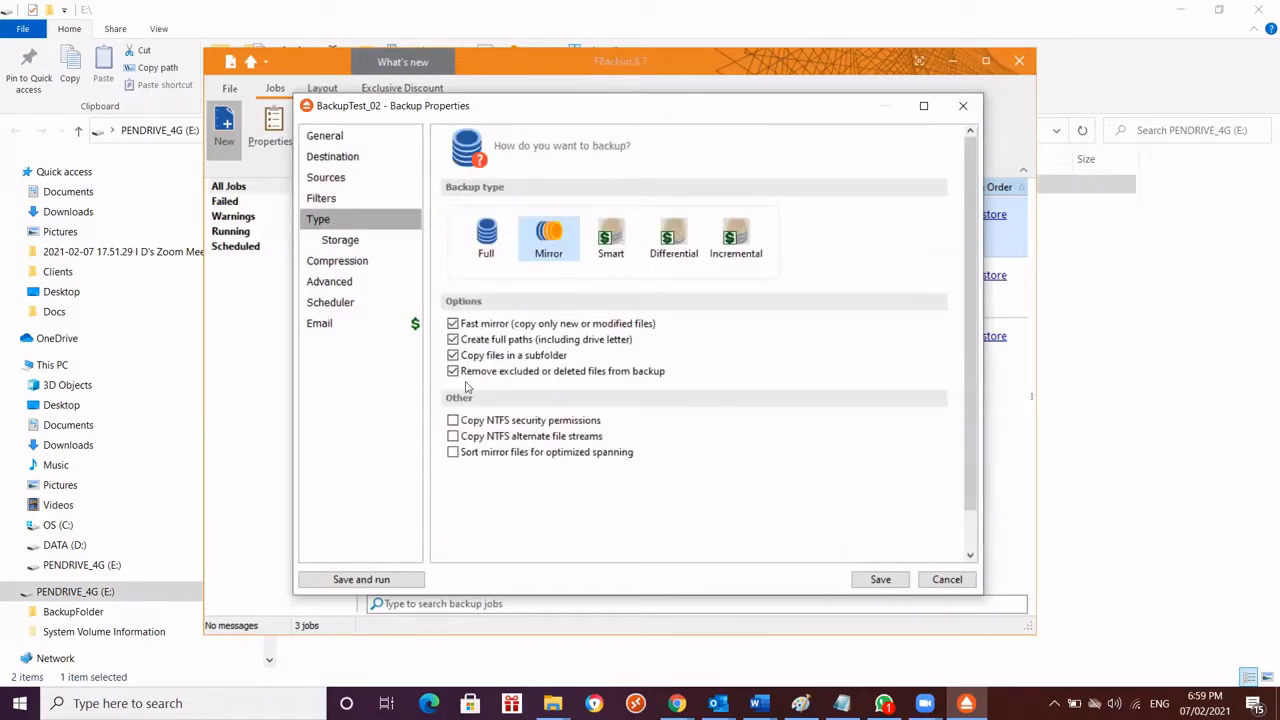
left_click(342, 243)
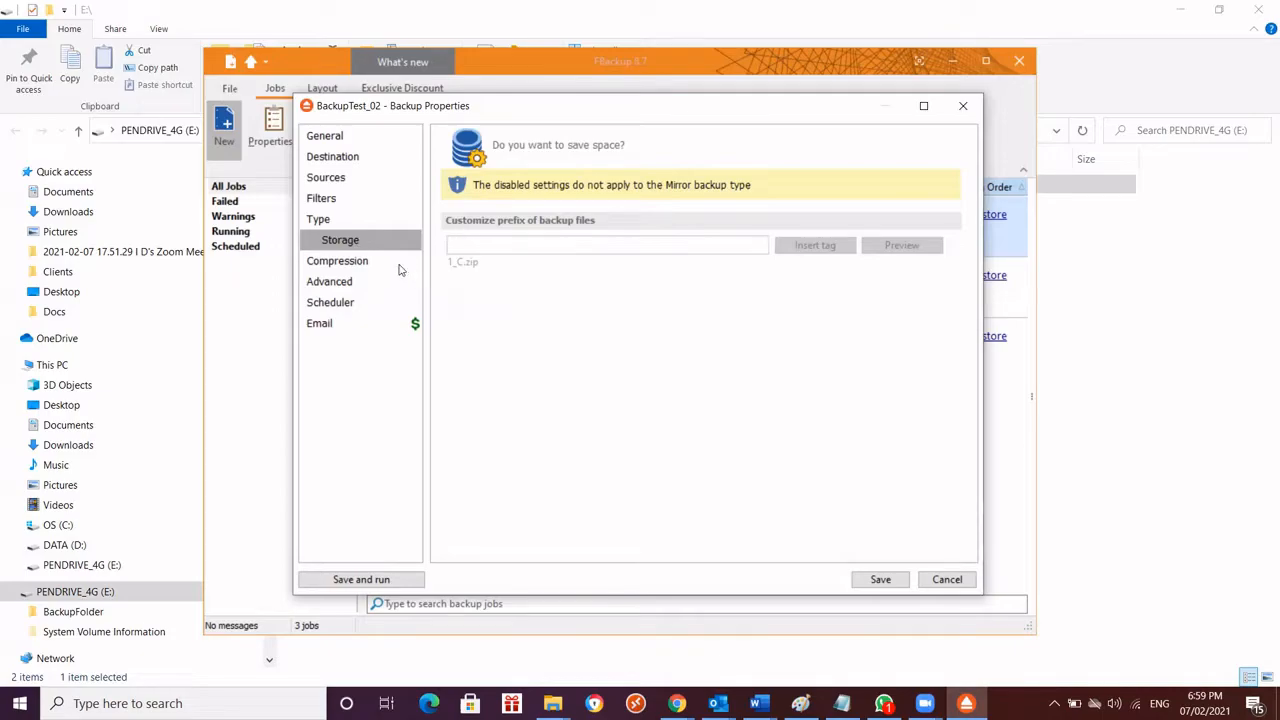
Check the job's compression and advanced options, then save BackupTest_02 and run its backup
left_click(355, 266)
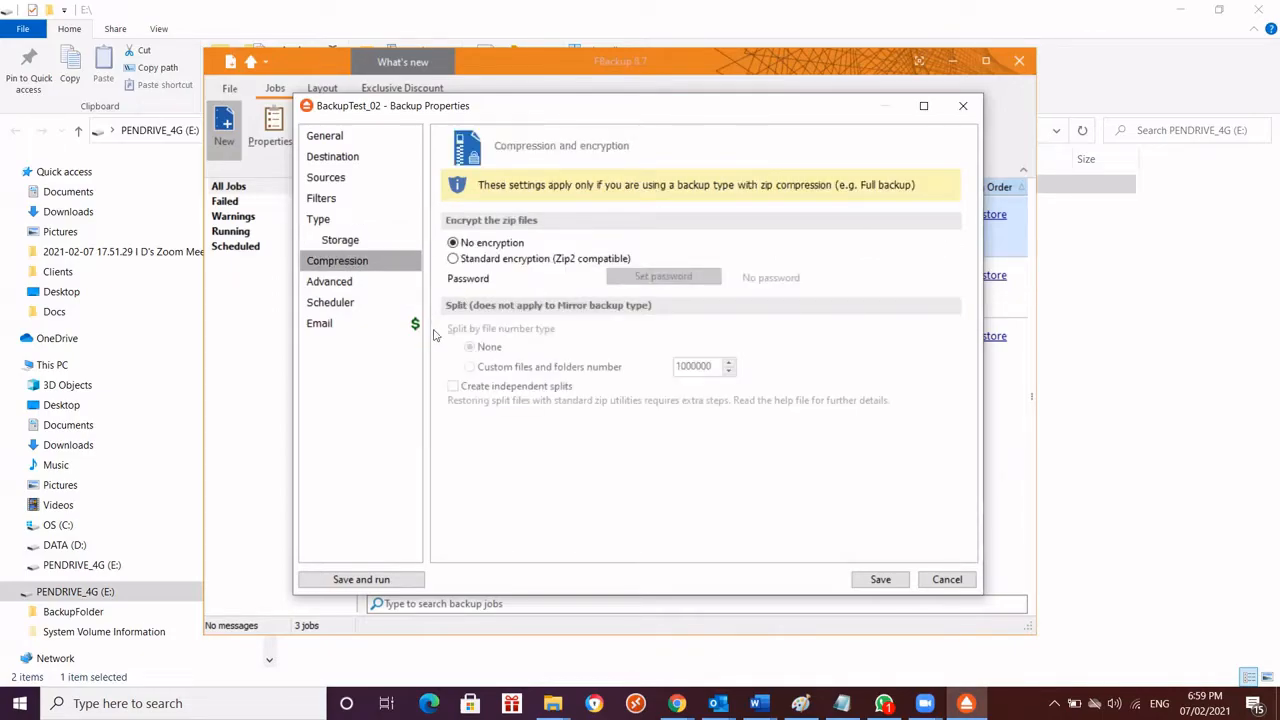
left_click(330, 284)
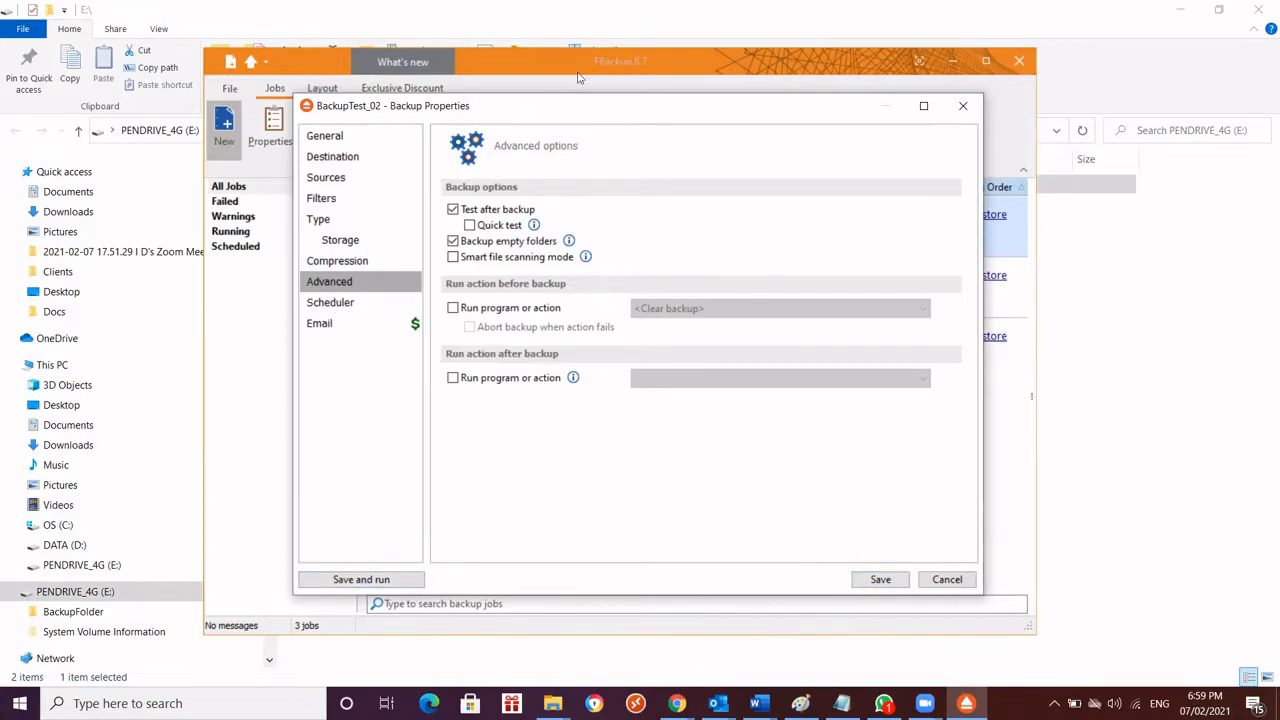
left_click_drag(650, 106, 613, 122)
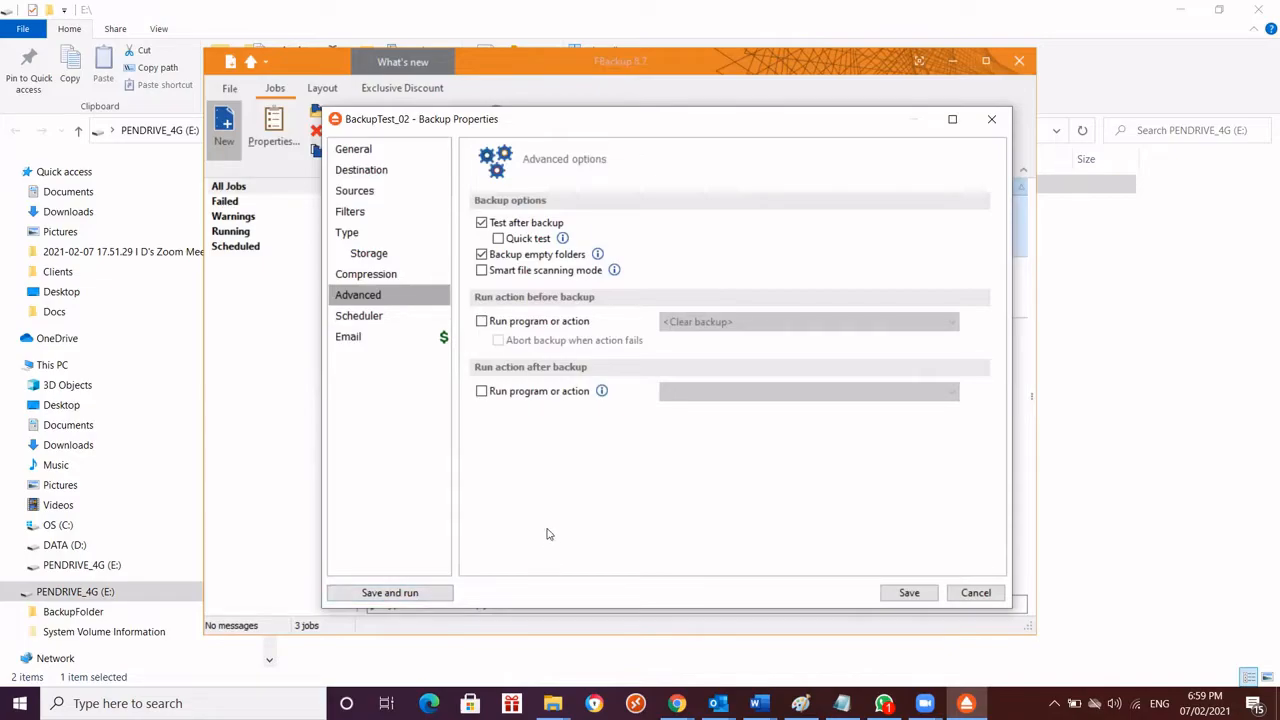
left_click(906, 594)
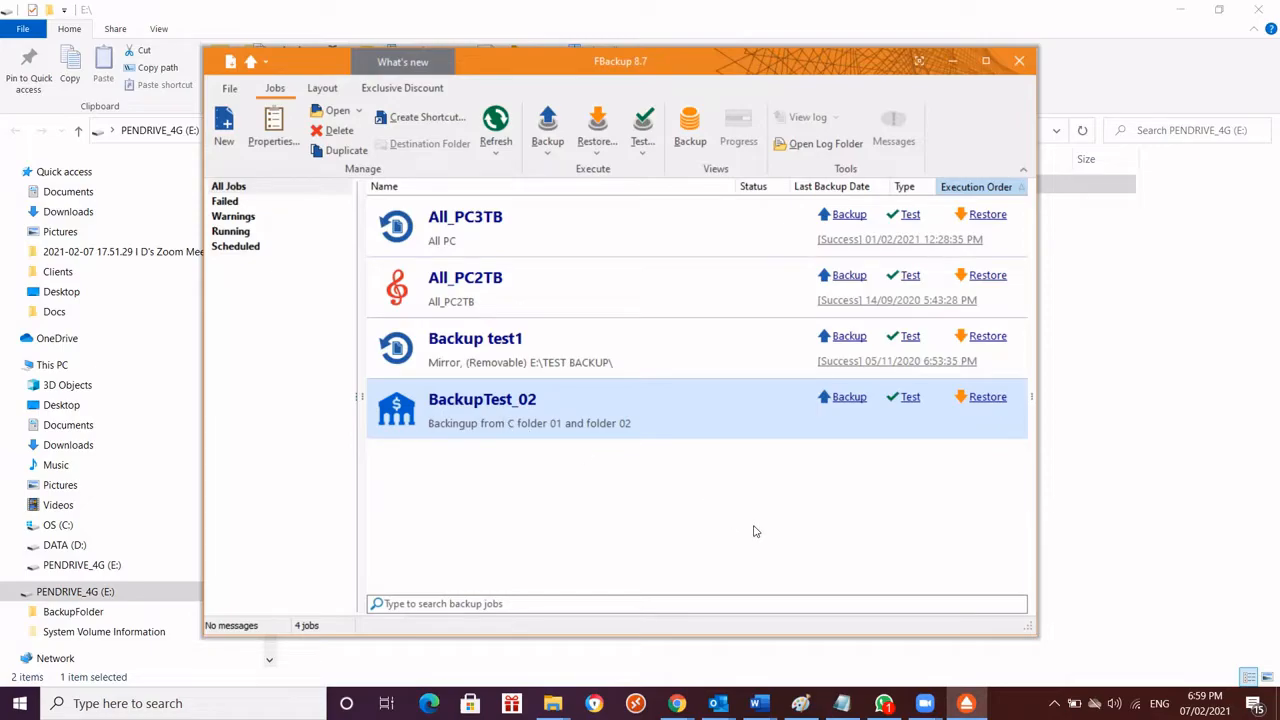
left_click(848, 398)
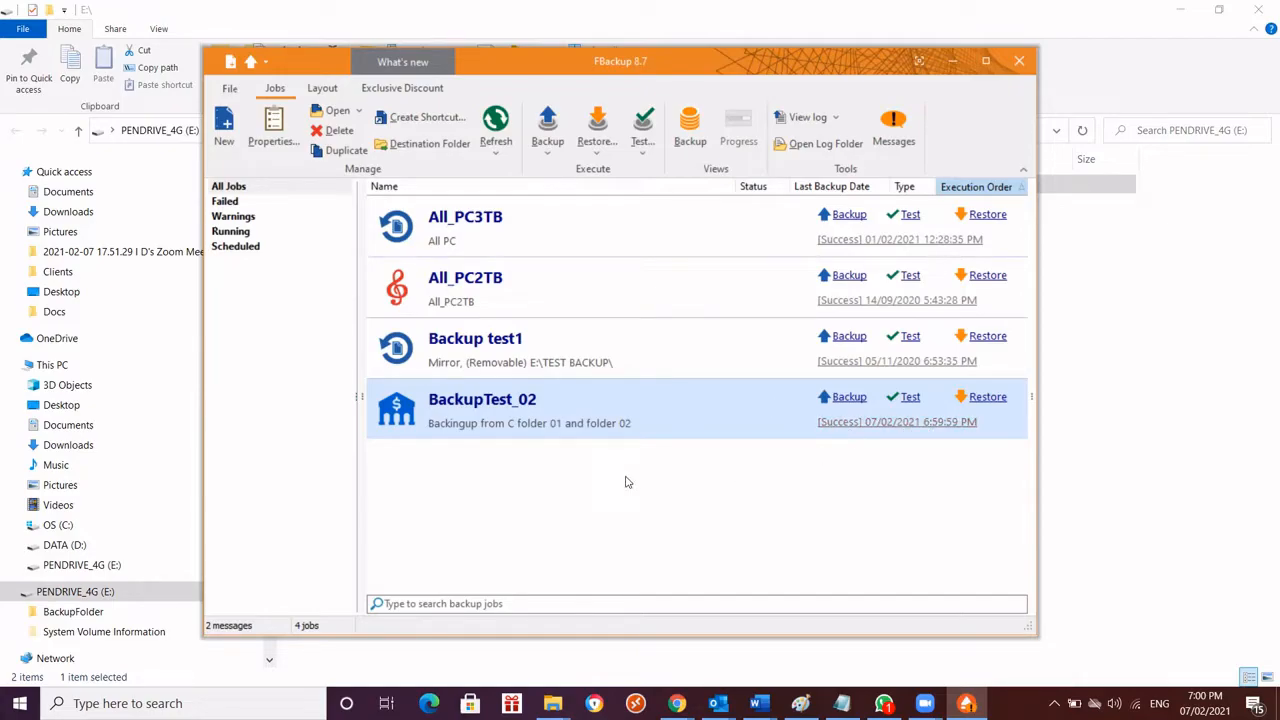
Switch to File Explorer and inspect BackupFolder on PENDRIVE_4G (E:) down to the C folder inside BackupTest_02
left_click(955, 62)
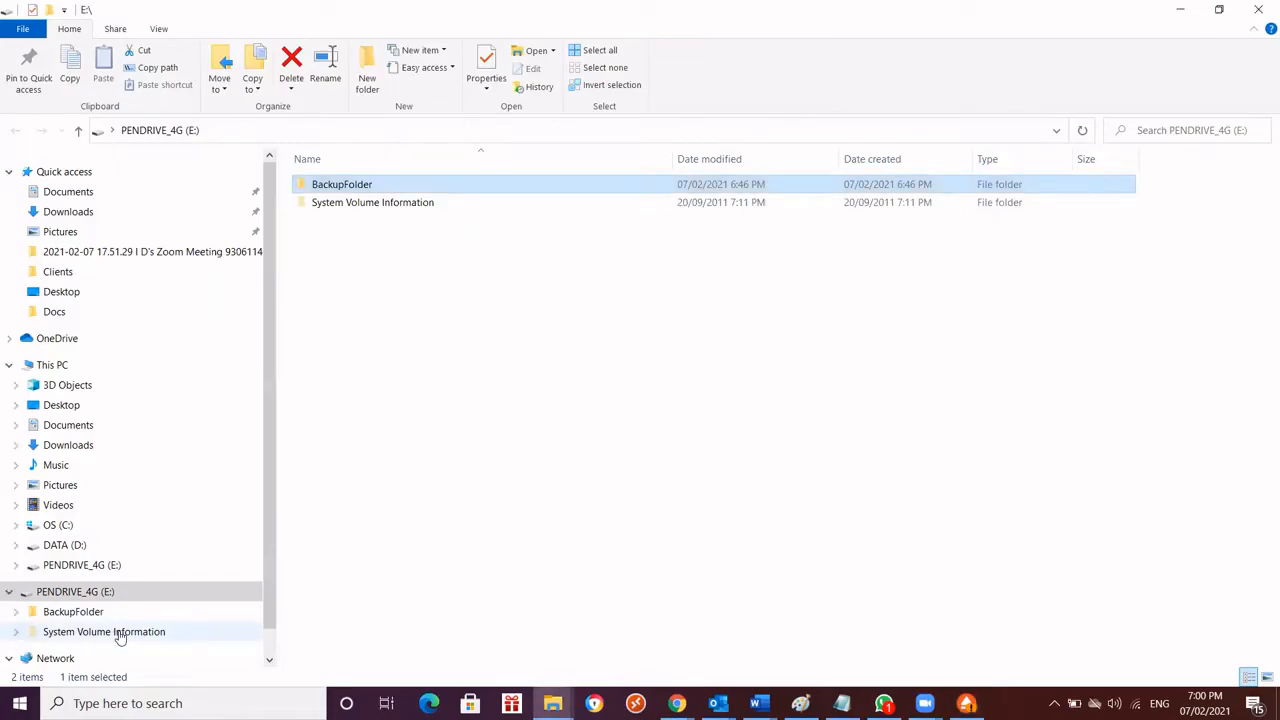
double_click(316, 190)
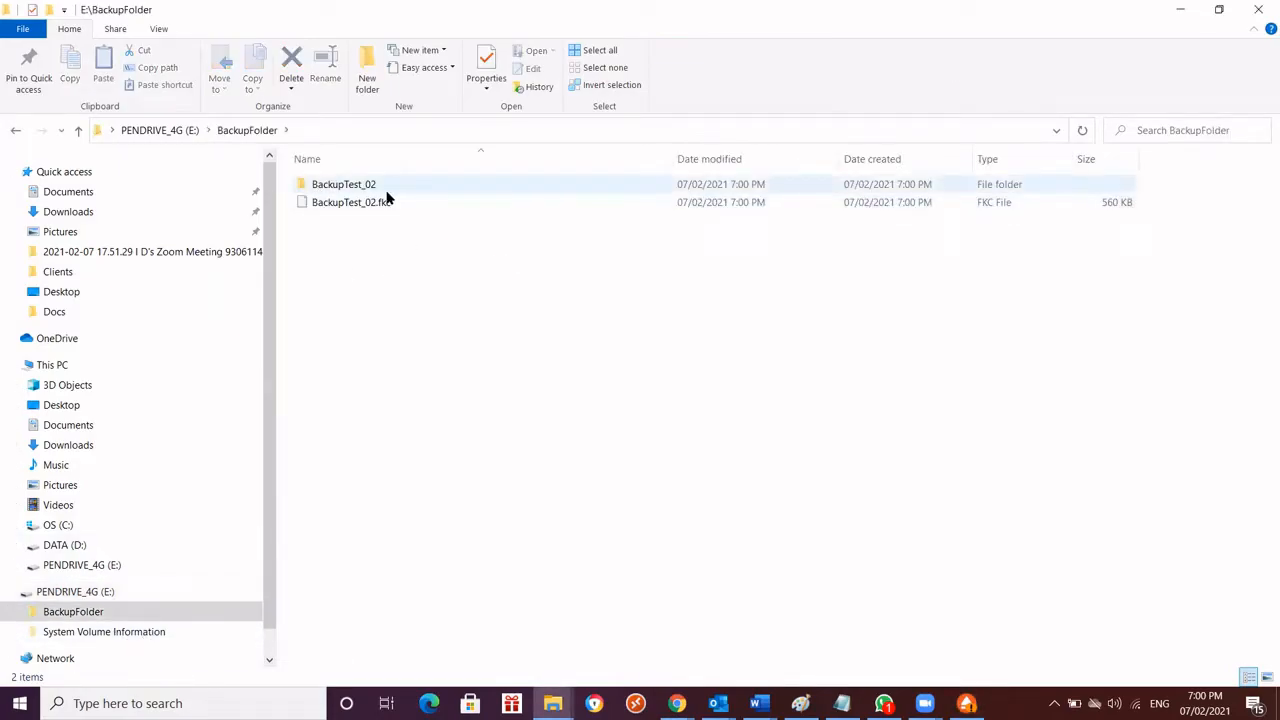
double_click(390, 190)
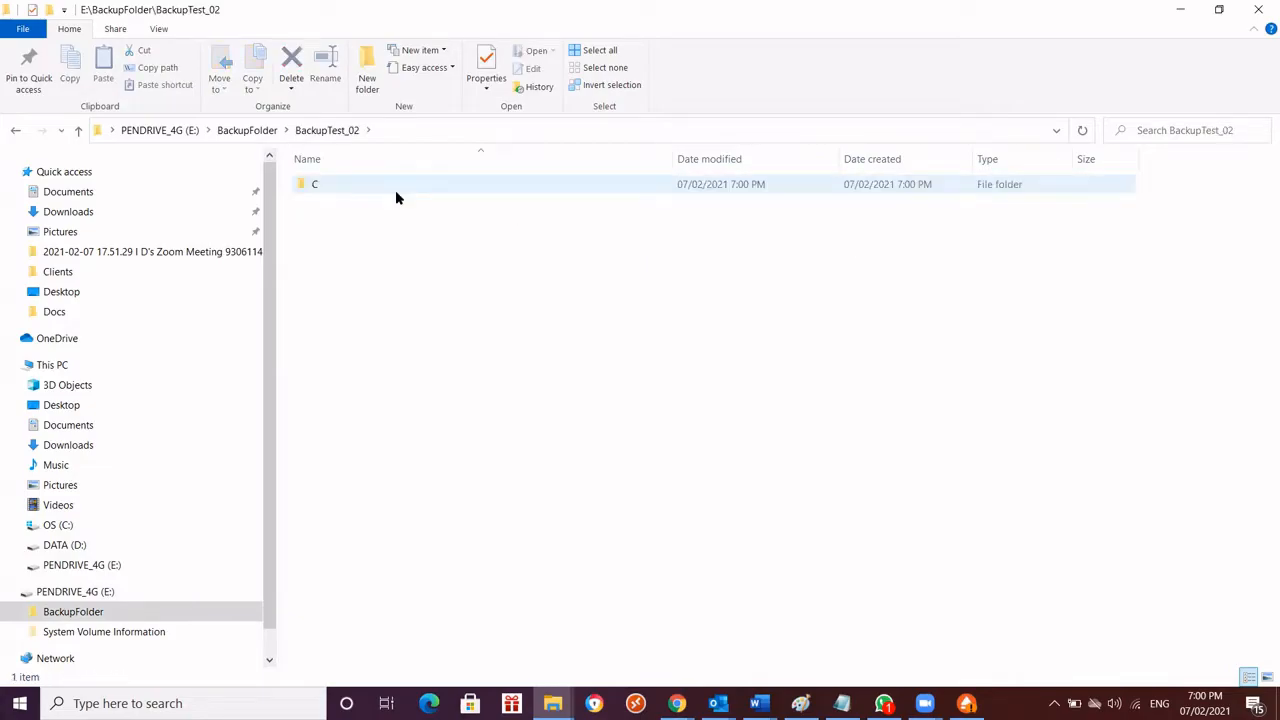
left_click(247, 131)
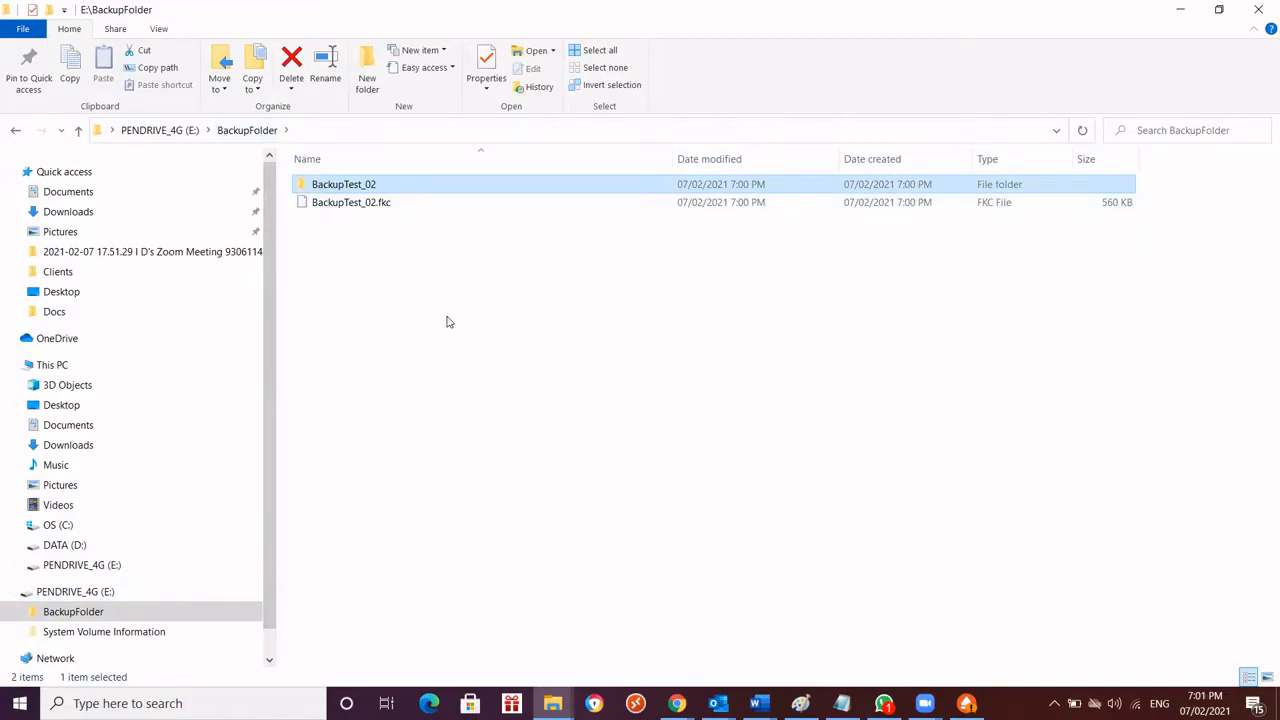
double_click(365, 186)
double_click(354, 187)
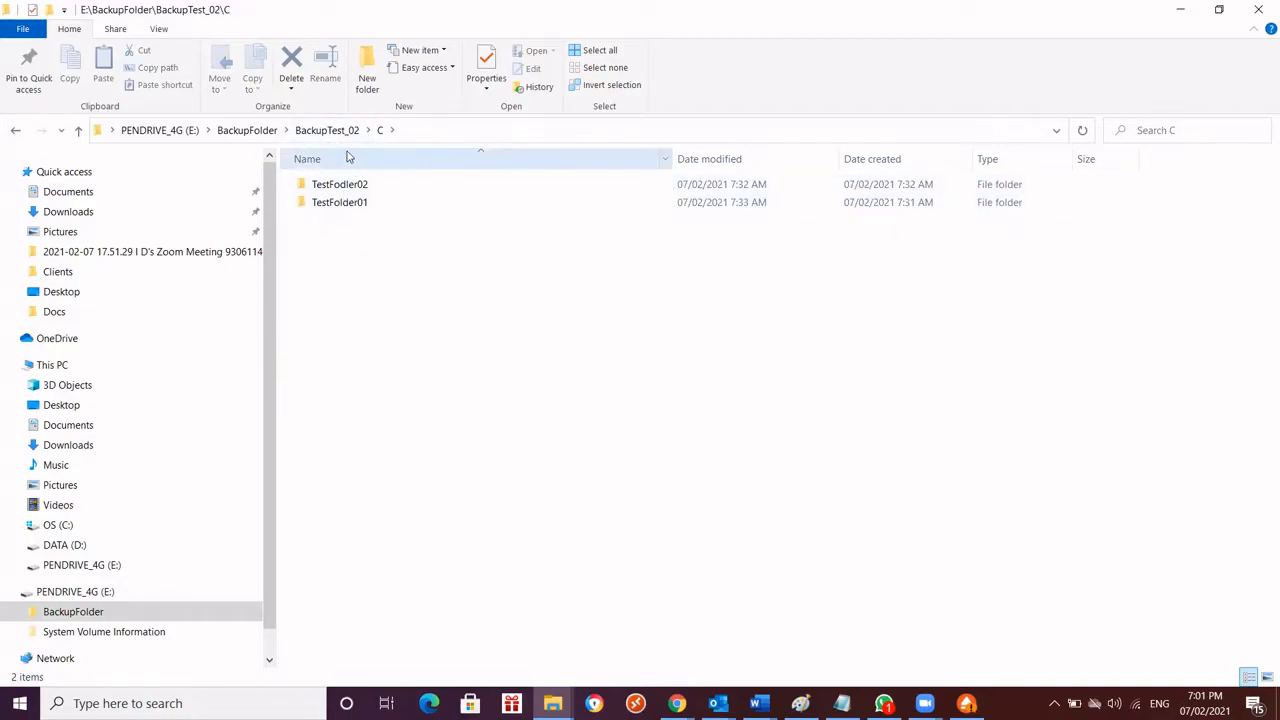
left_click(247, 130)
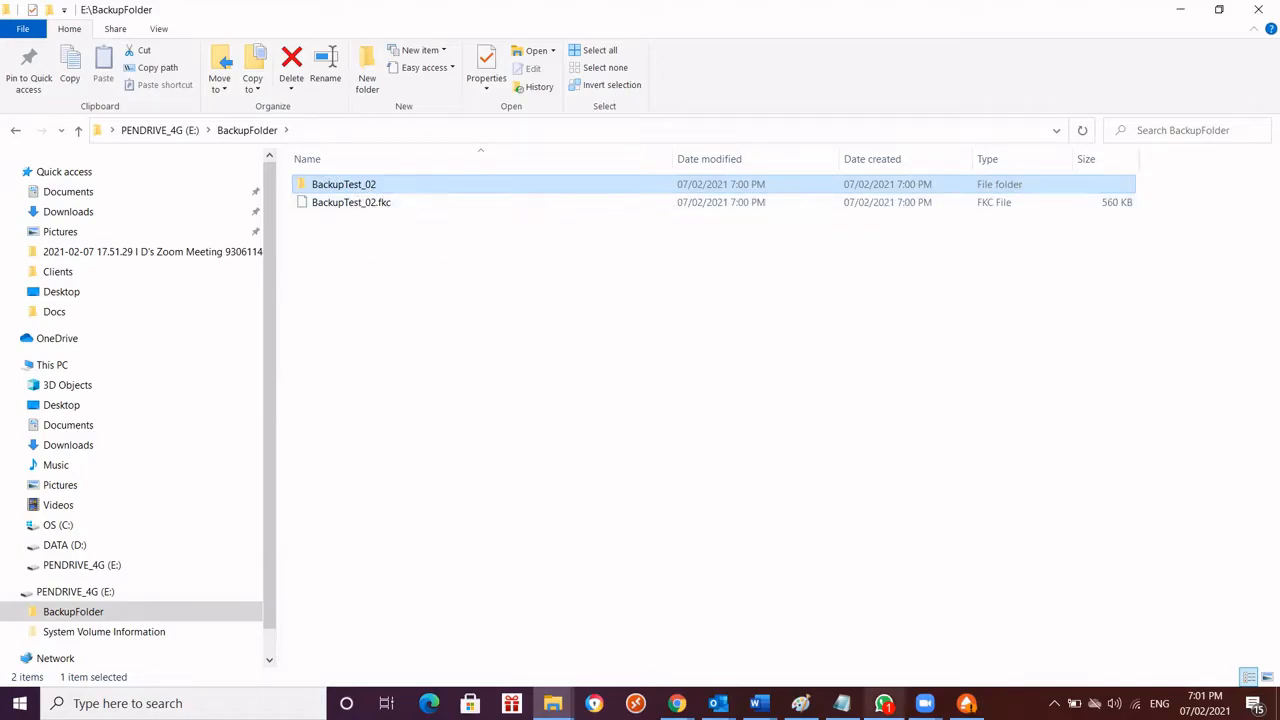
left_click(966, 703)
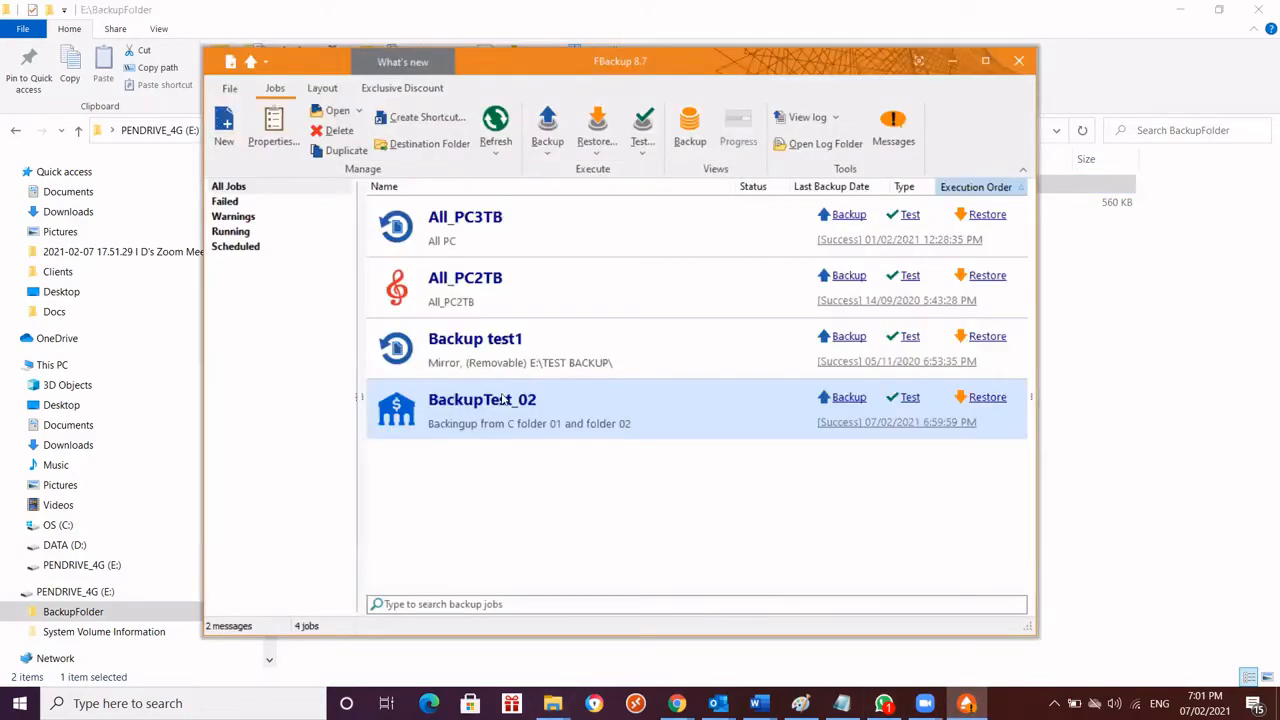
left_click(952, 62)
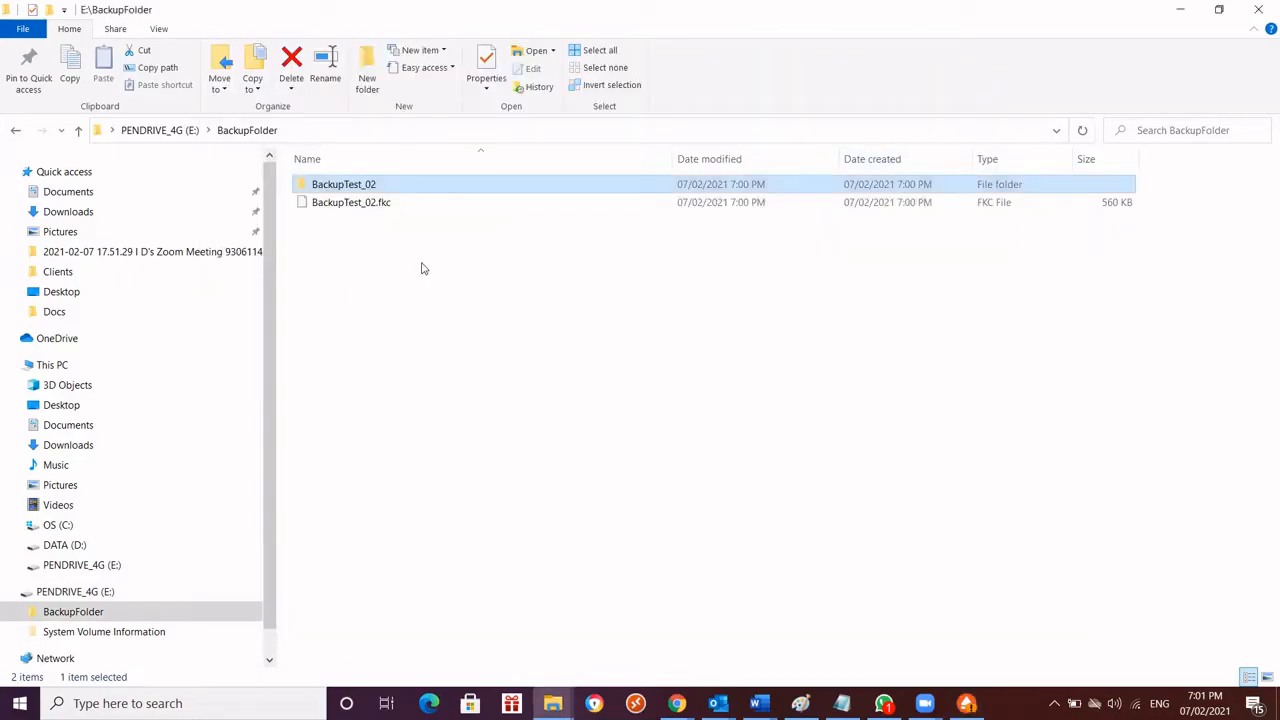
Inspect the backed-up TestFodler02 and TestFolder01 in BackupTest_02's C folder, including the files in Folder01
double_click(367, 192)
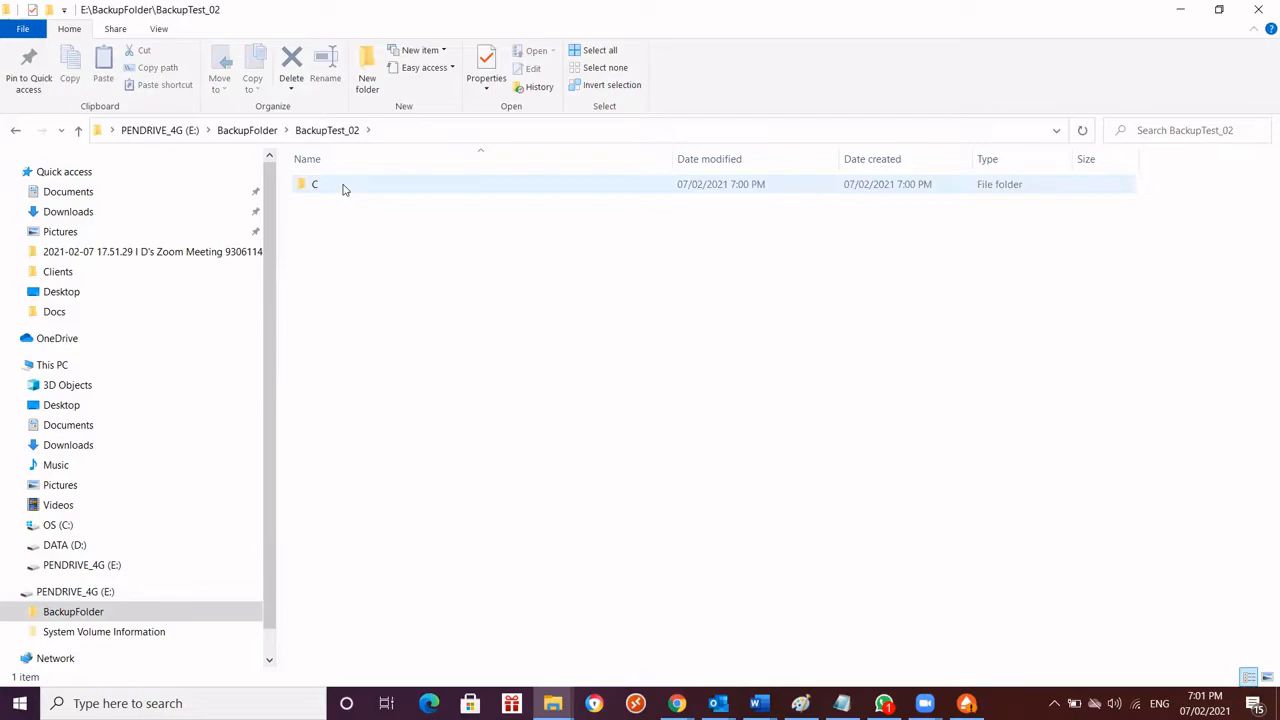
double_click(316, 191)
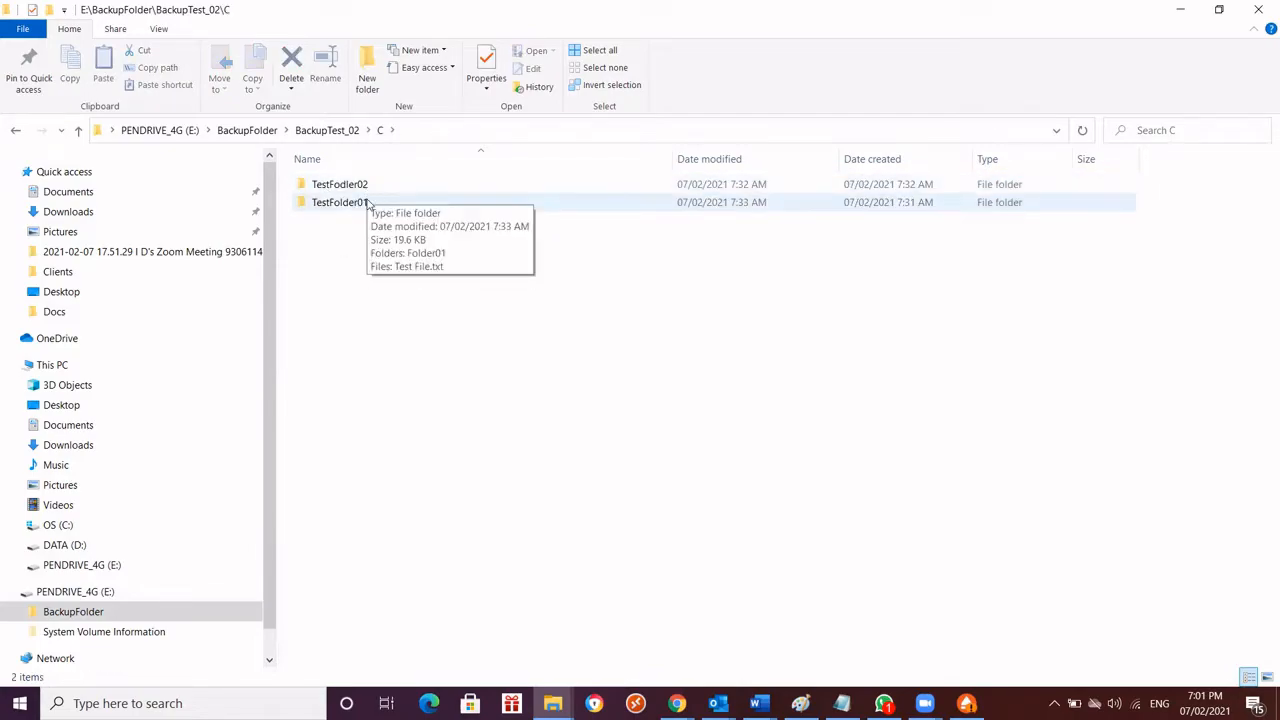
left_click(368, 188)
left_click(367, 207)
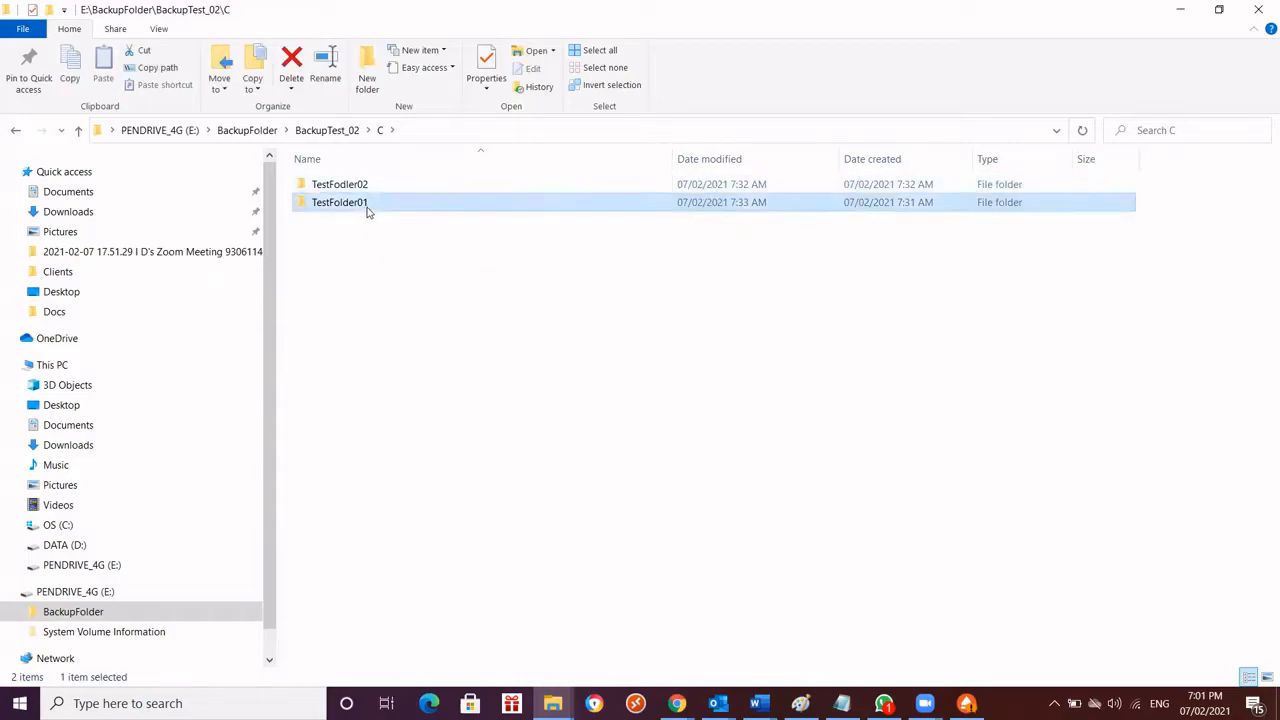
left_click(374, 188)
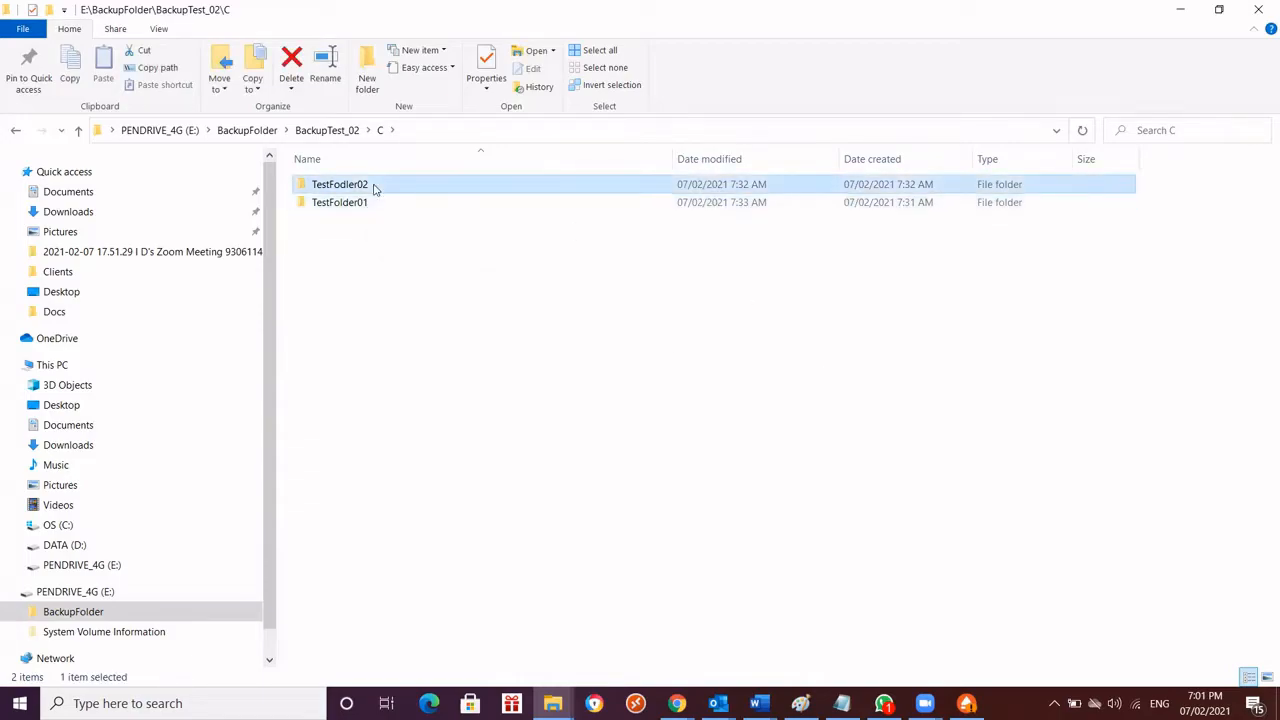
double_click(374, 188)
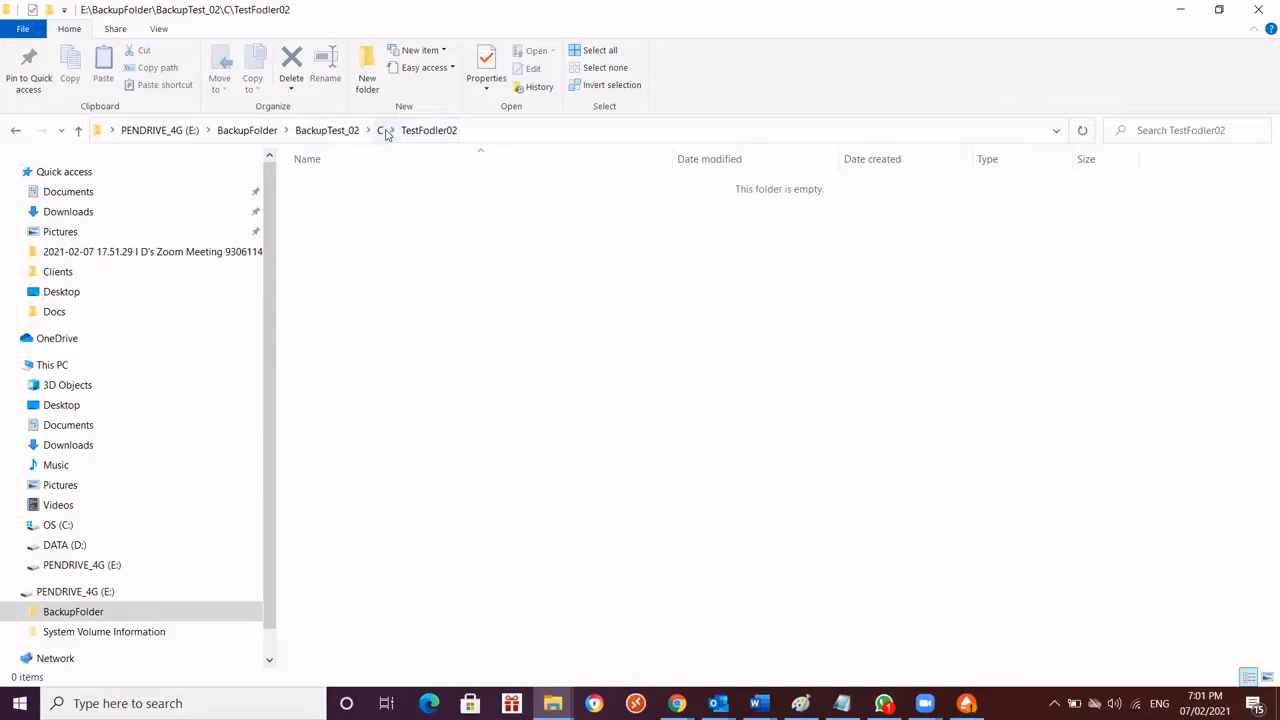
left_click(384, 131)
left_click(370, 206)
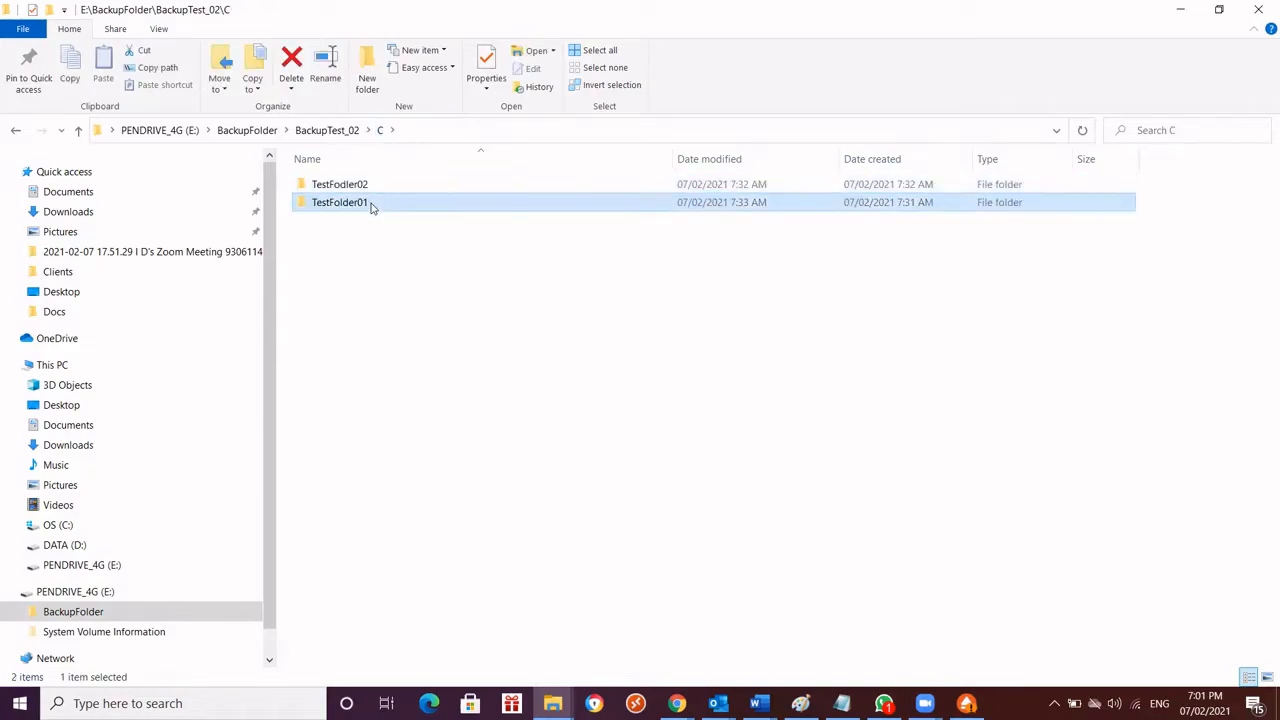
double_click(370, 204)
double_click(369, 188)
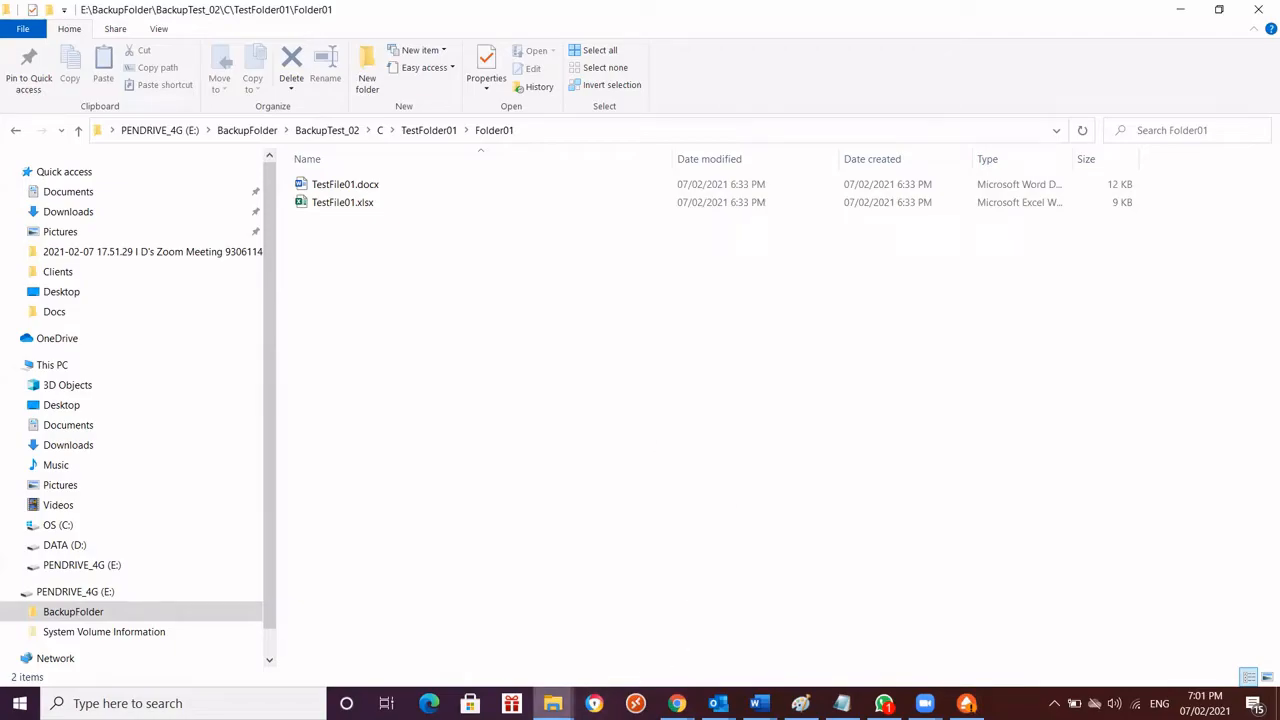
Open Test File.txt in C:\TestFolder01, add the line "New change 02" below the existing text, and save and close the file
mouse_move(552, 703)
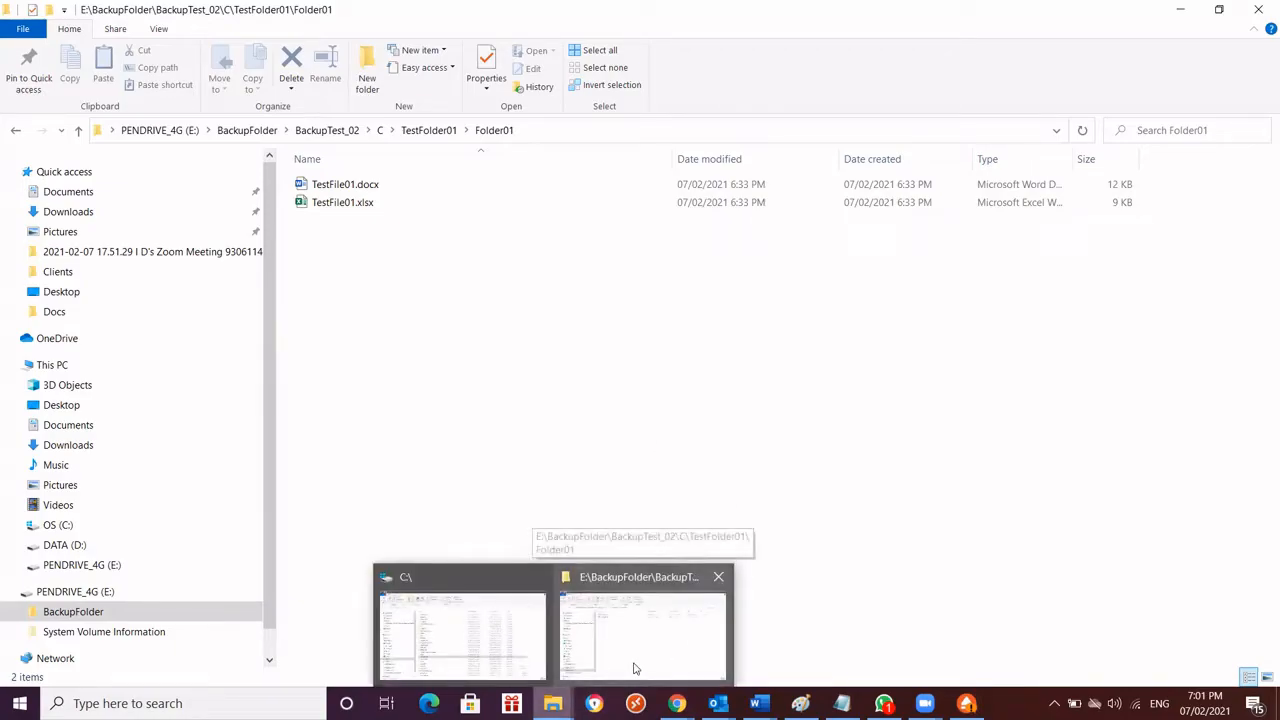
left_click(437, 583)
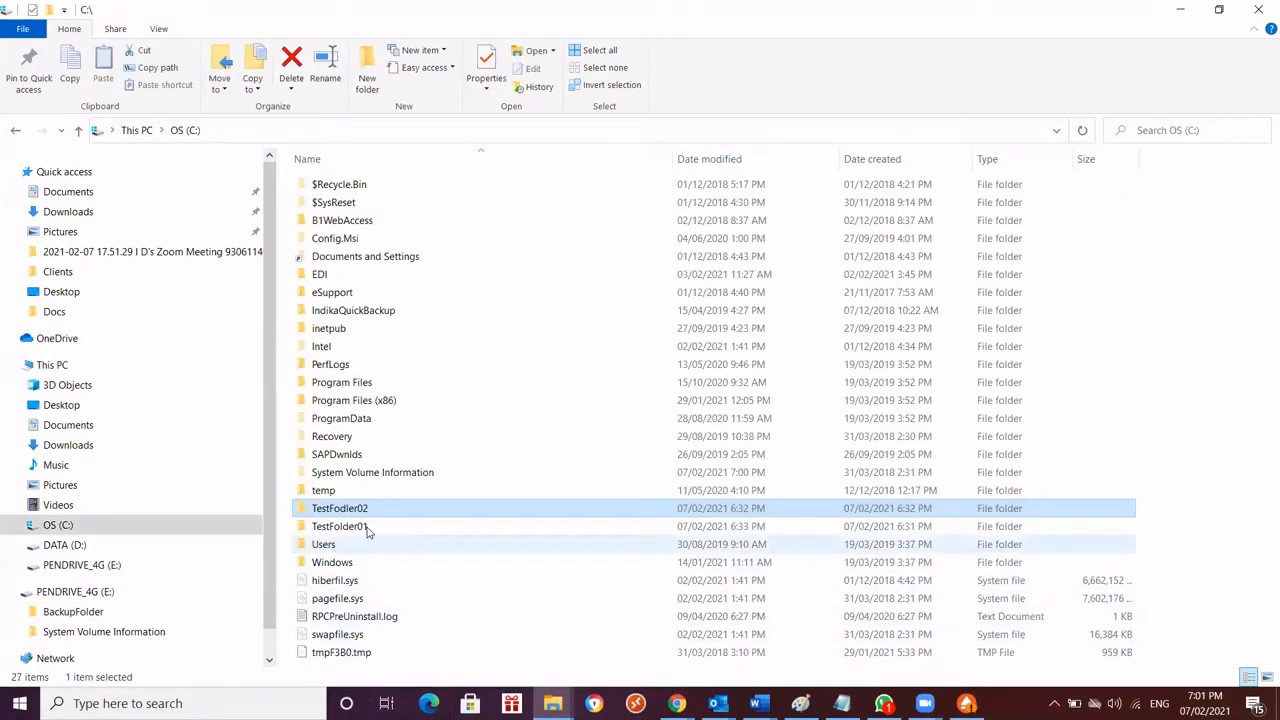
mouse_move(364, 529)
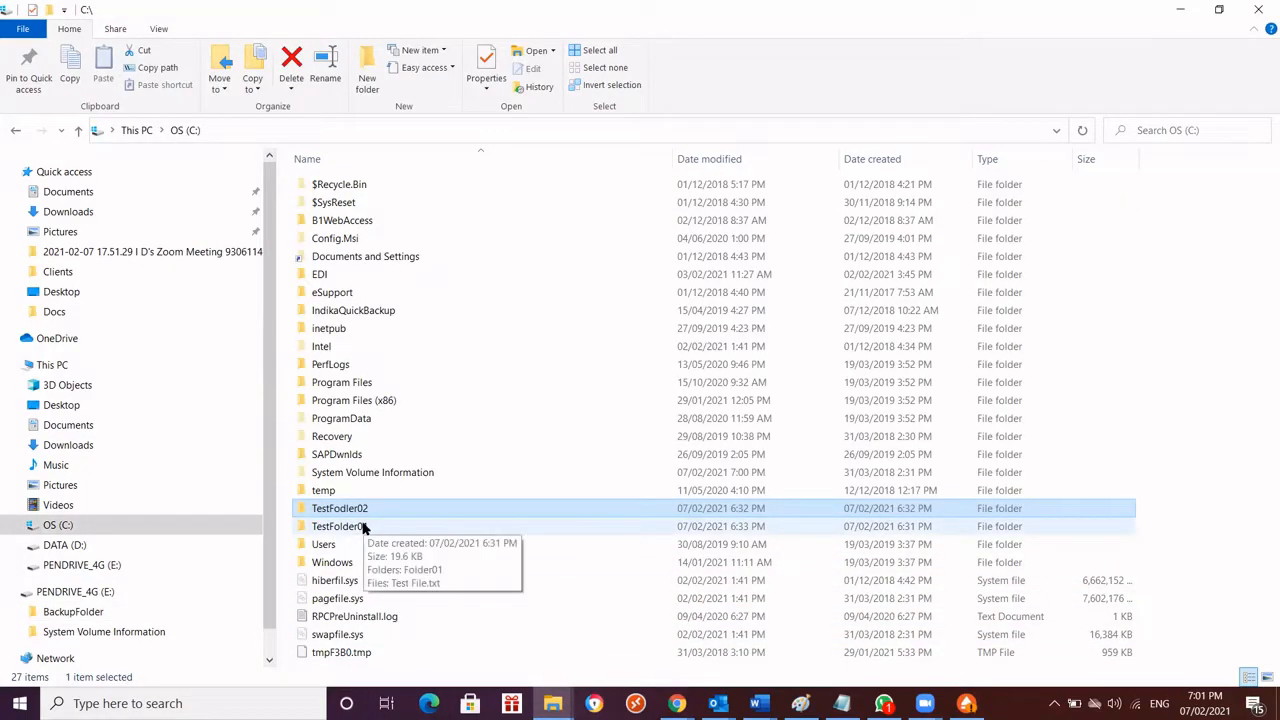
double_click(340, 526)
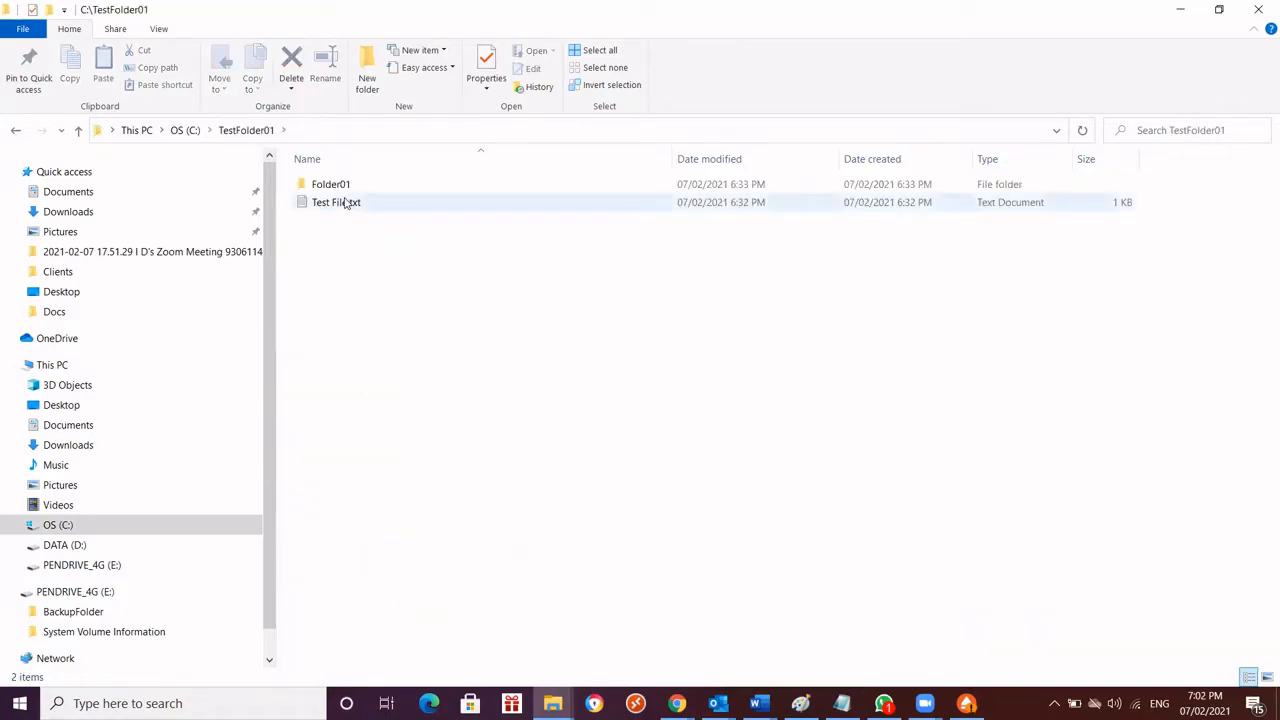
double_click(345, 203)
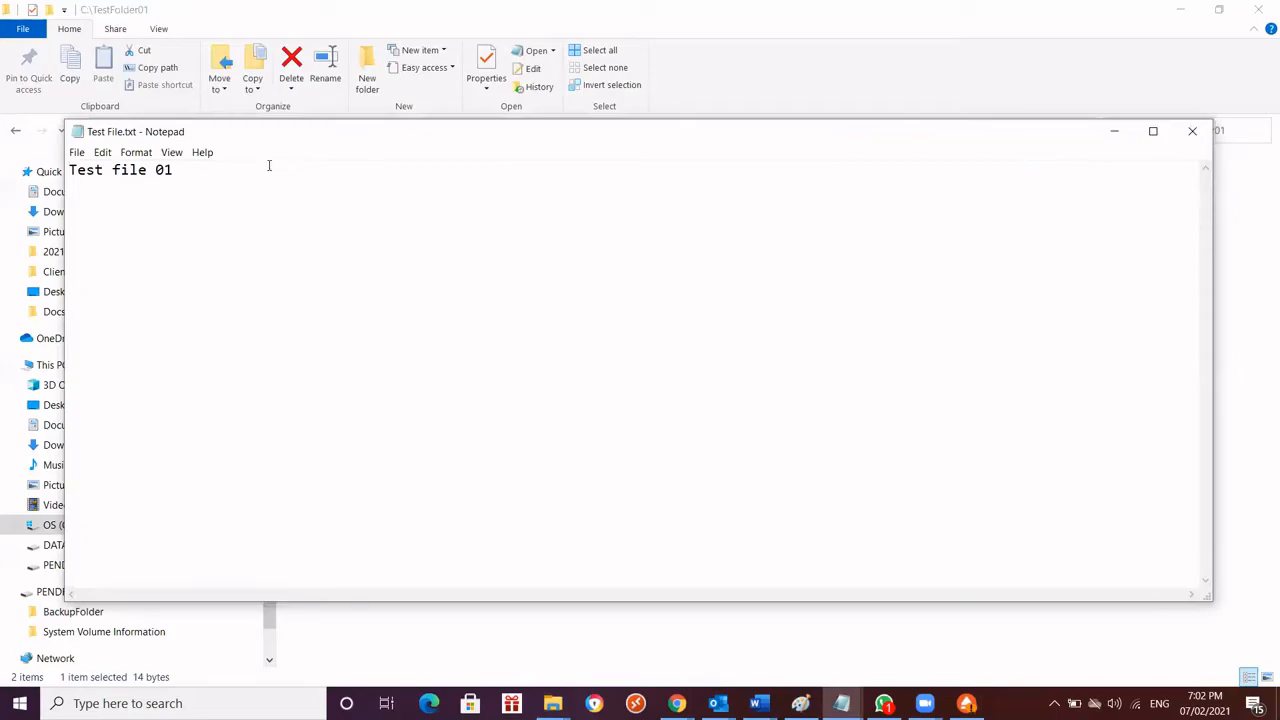
key("Return")
type("New change")
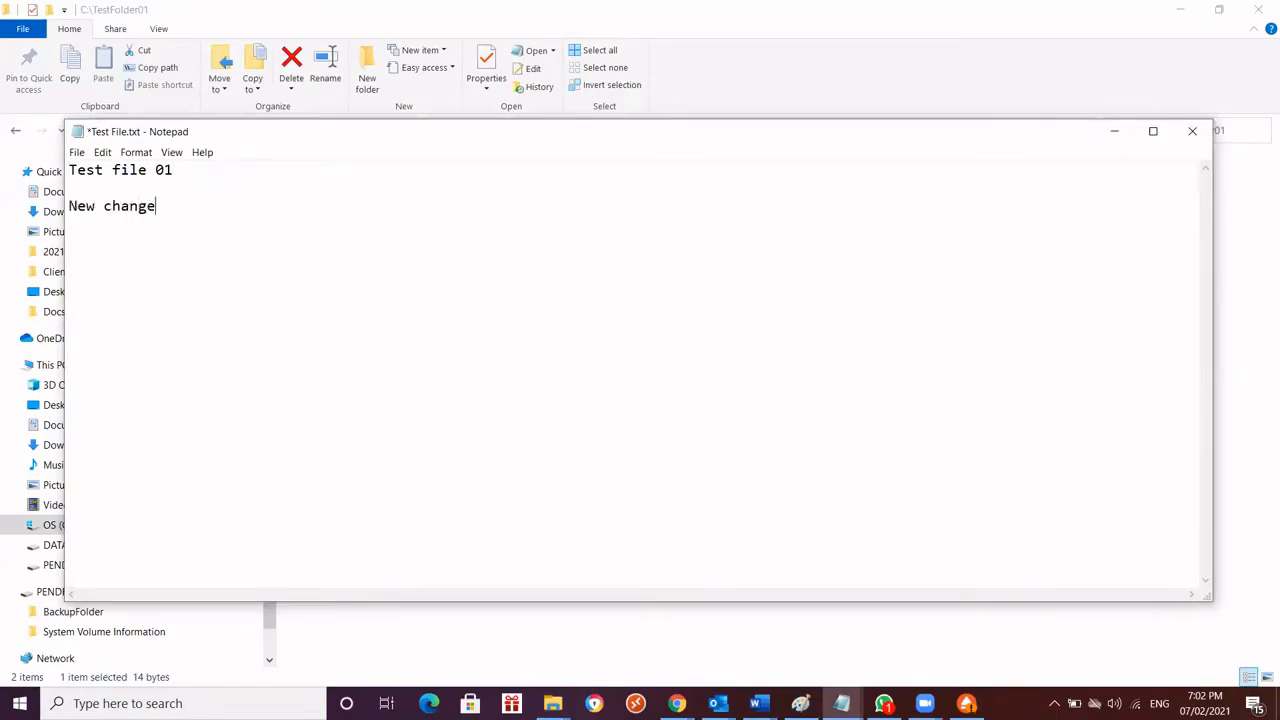
type(" 02")
key("ctrl+s")
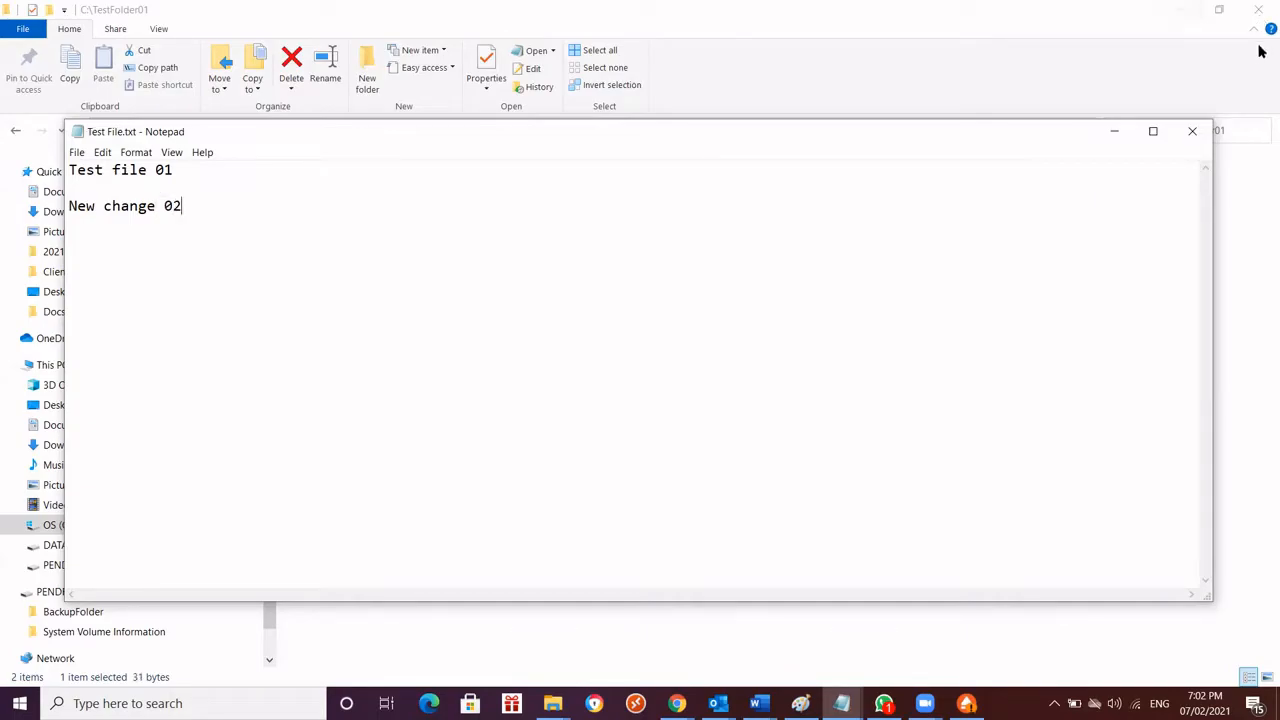
left_click(1192, 132)
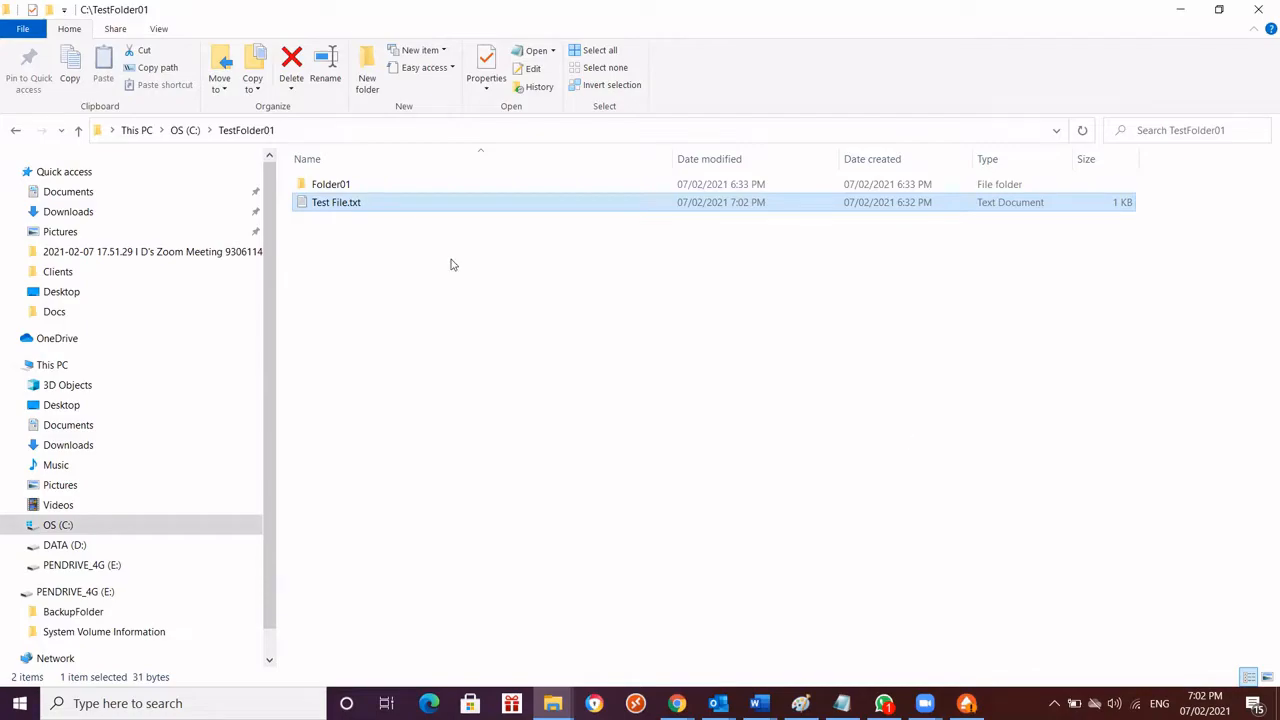
Reopen Test File.txt to check the added line and close it again
double_click(403, 201)
left_click_drag(198, 206, 70, 206)
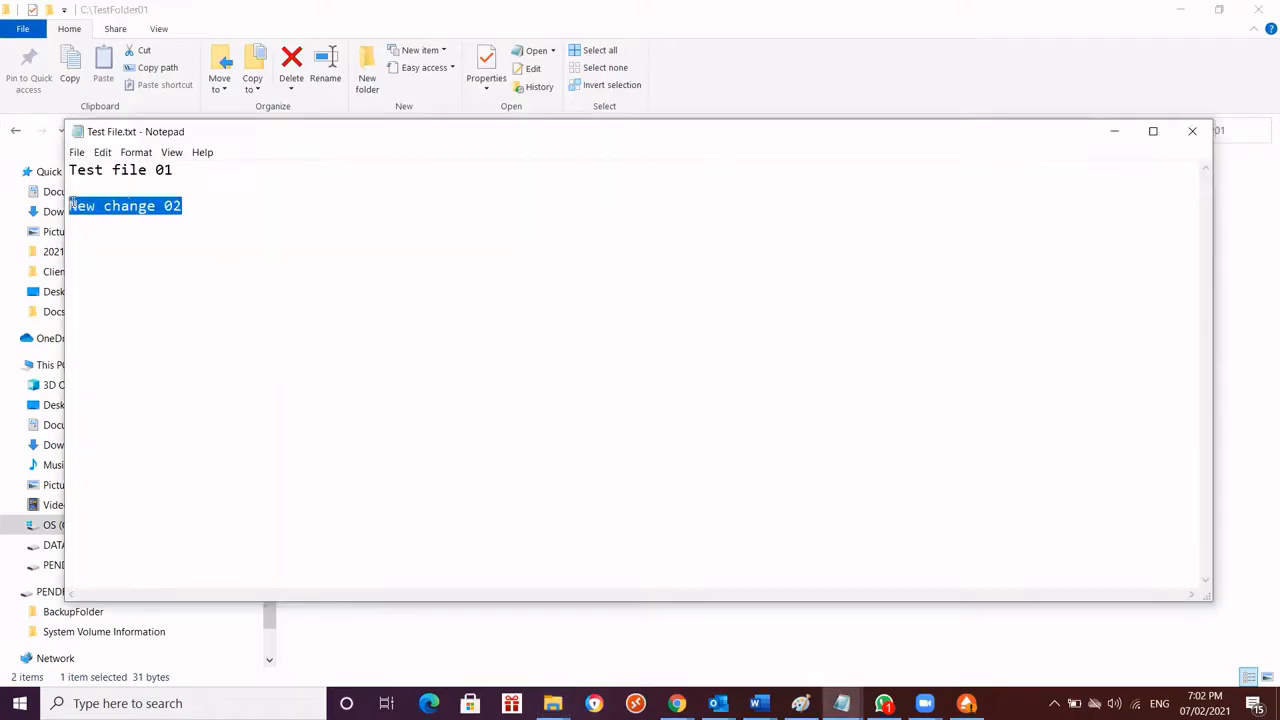
left_click(1188, 133)
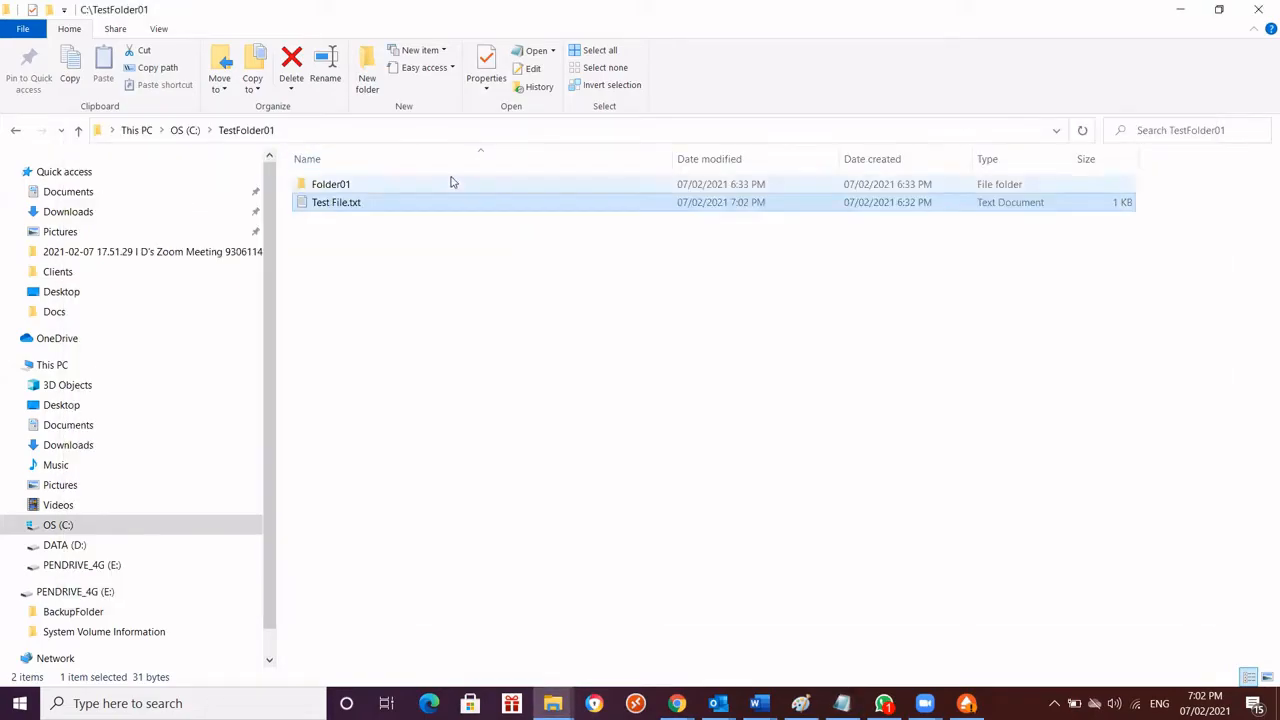
Create a new Word document named TesFile02_forJob02.docx in C:\TestFolder01\Folder01
double_click(331, 186)
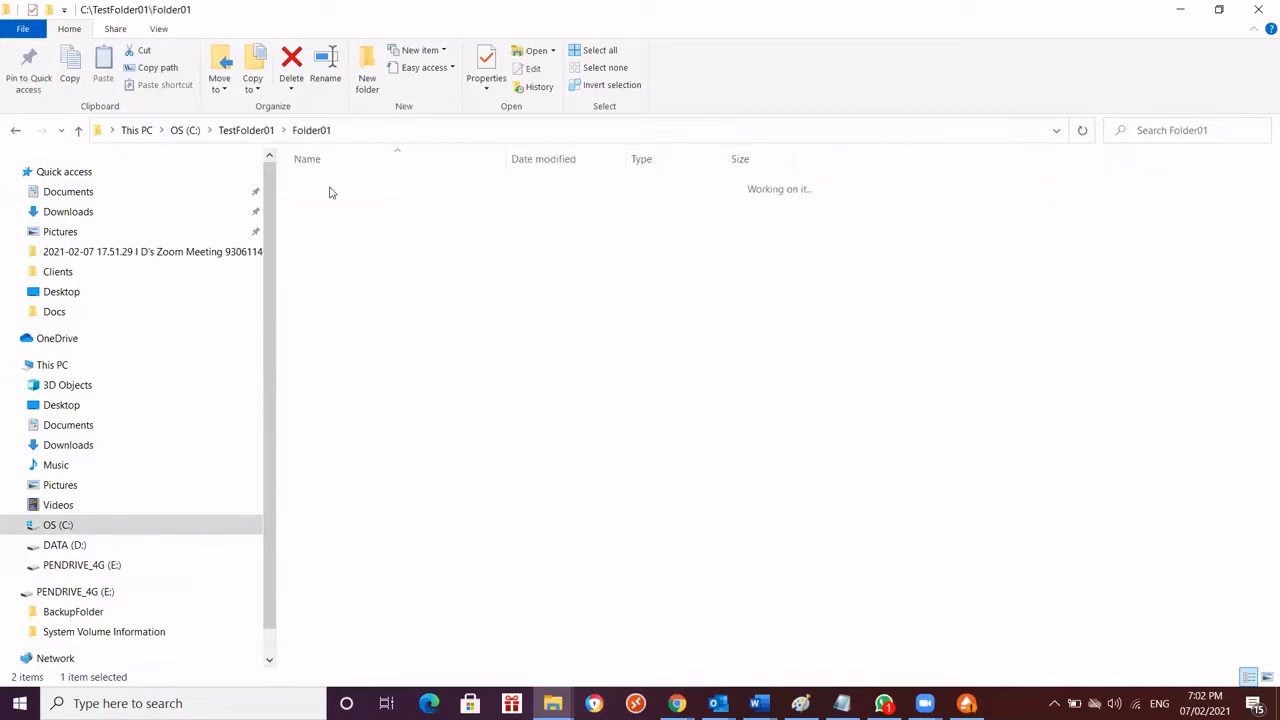
right_click(360, 250)
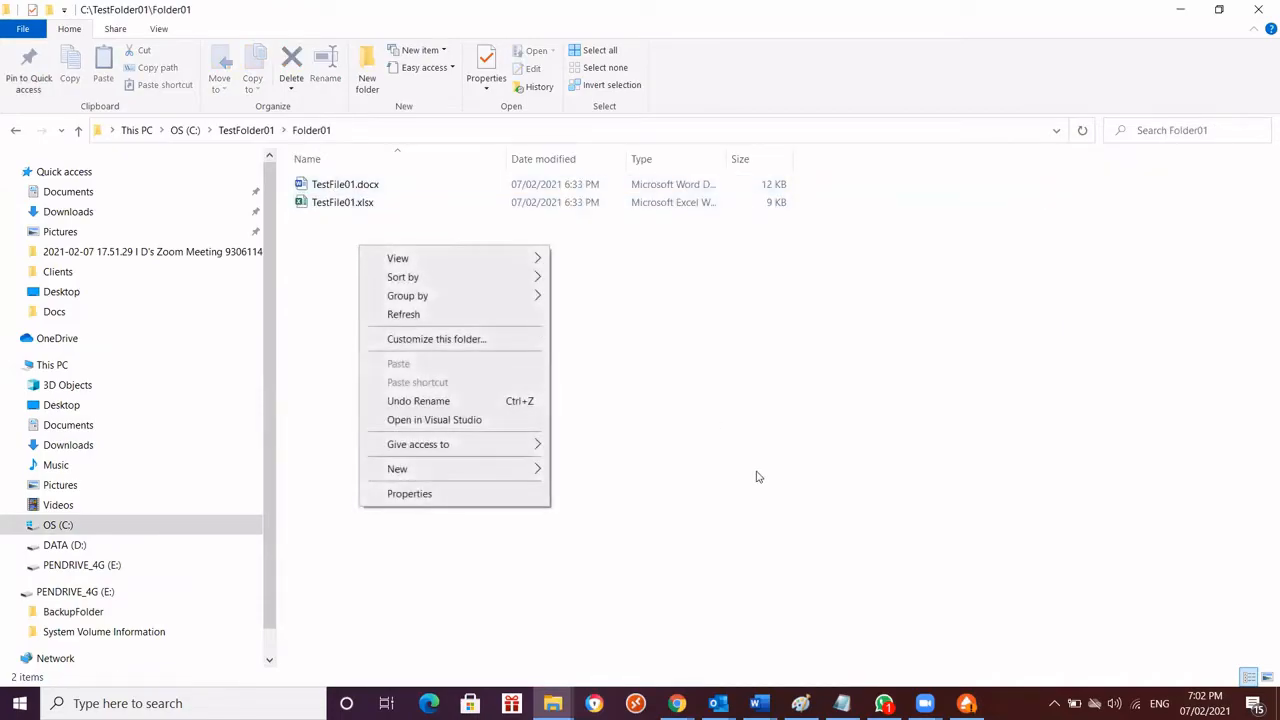
mouse_move(522, 472)
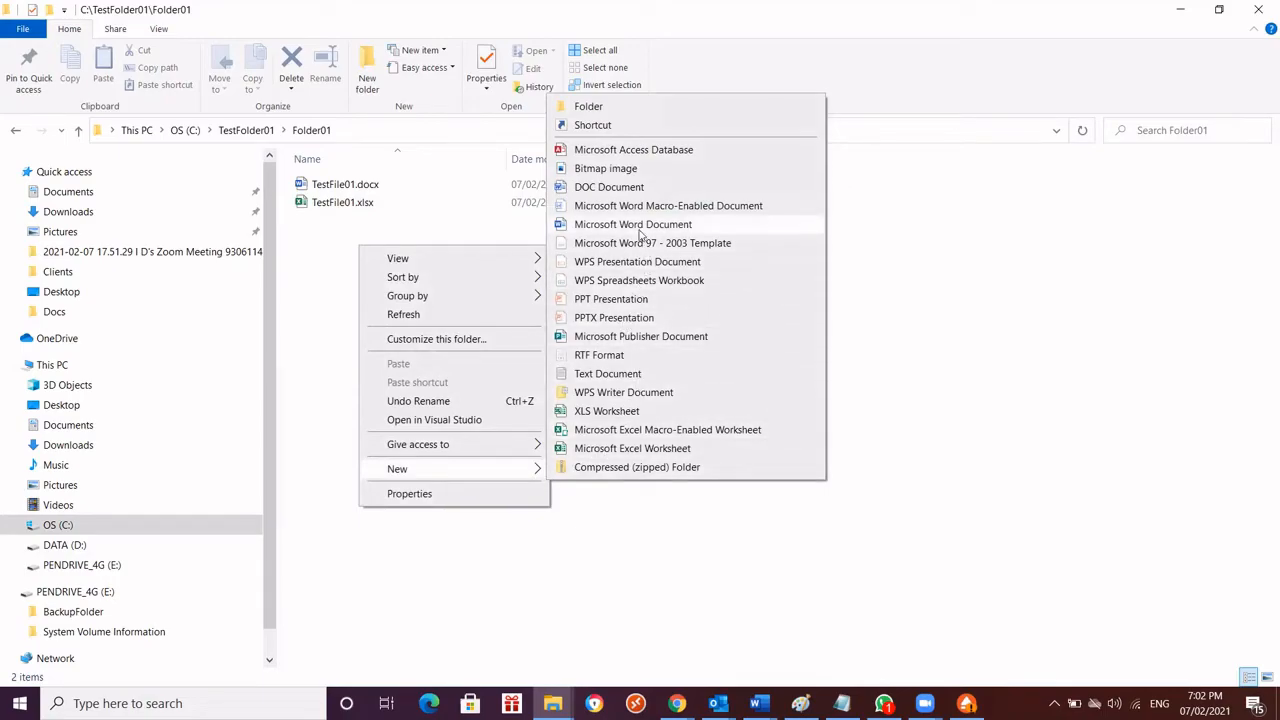
left_click(640, 232)
type("Tes")
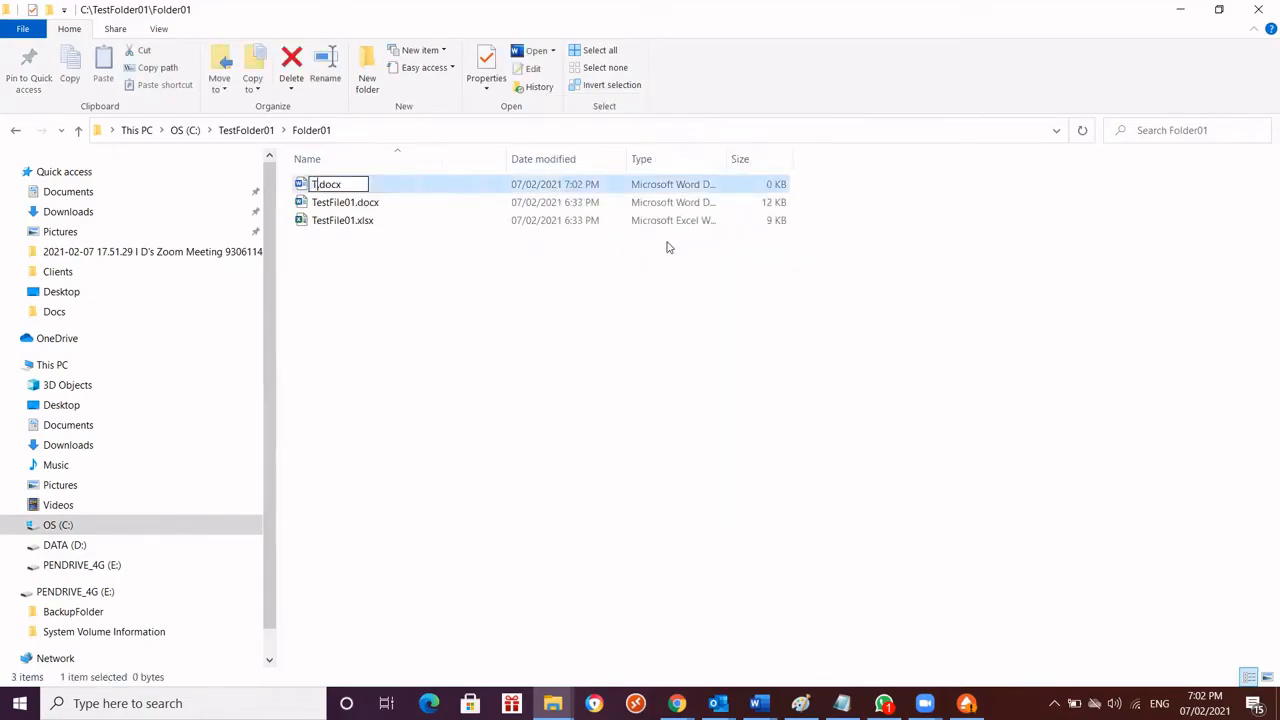
type("t")
type("02")
type("_forJo")
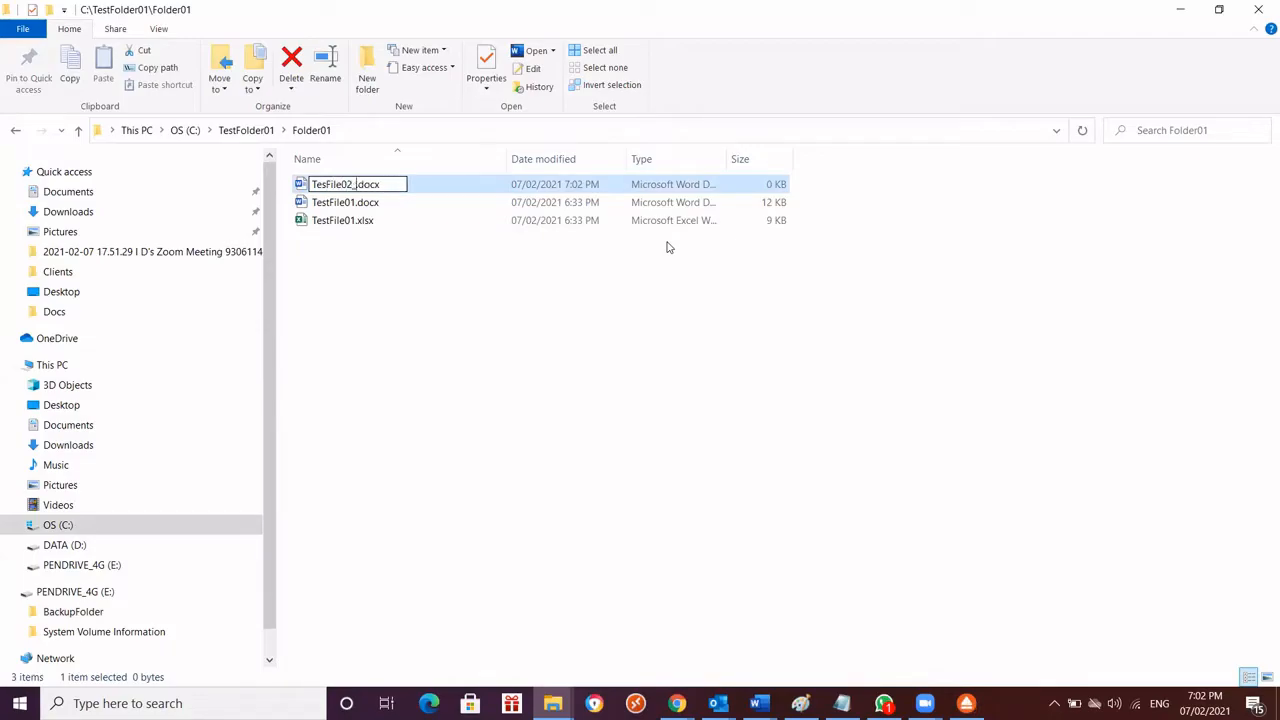
type("b02")
key("Return")
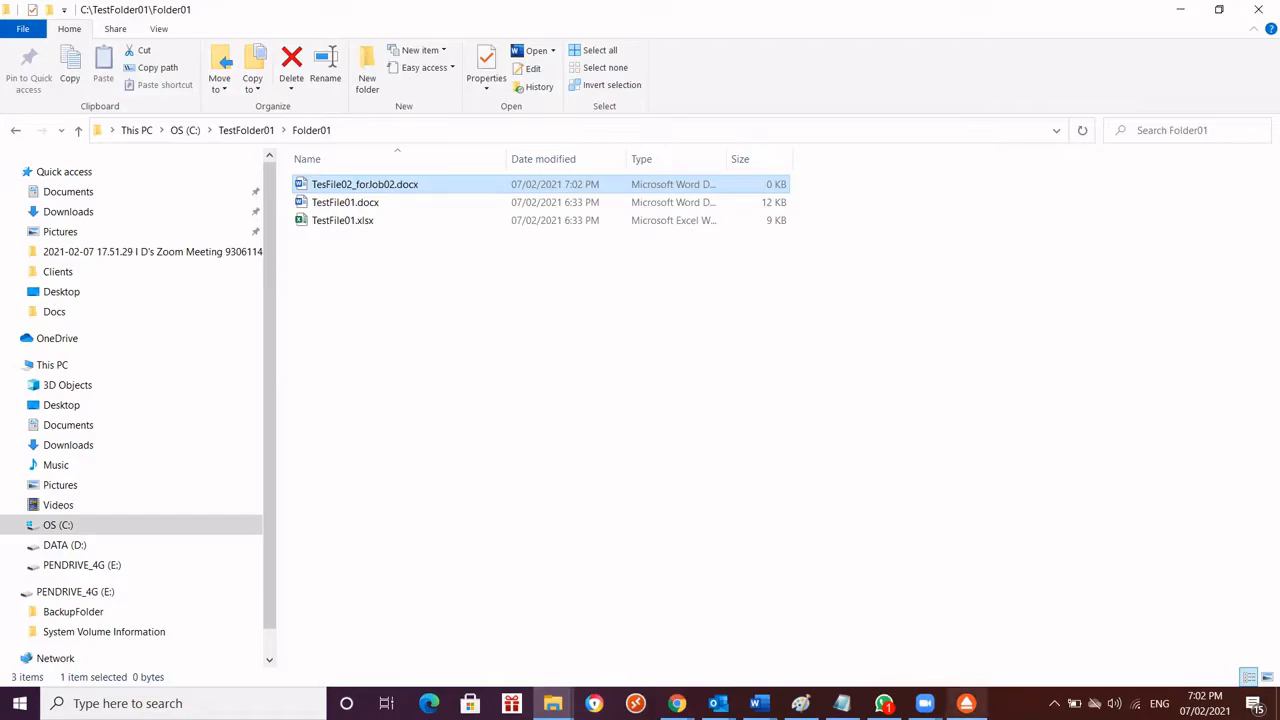
Switch to FBackup and run the backup for the BackupTest_02 job
mouse_move(966, 703)
left_click(966, 703)
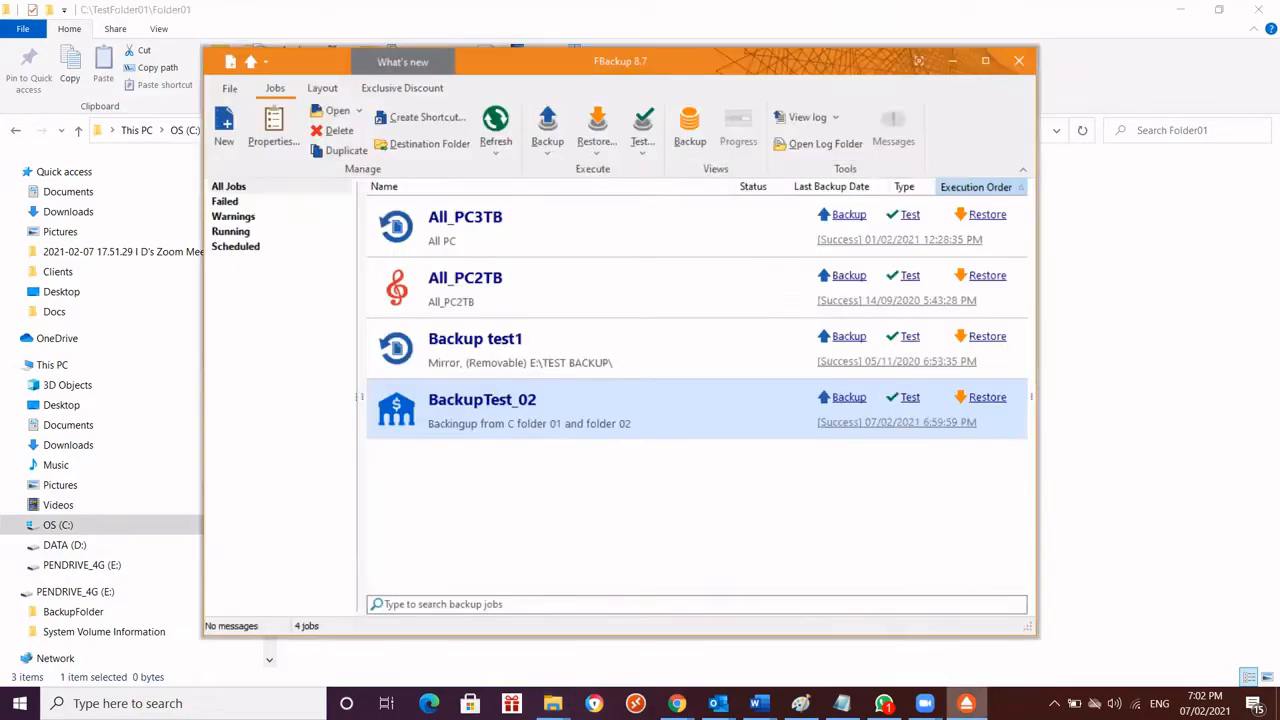
left_click(840, 398)
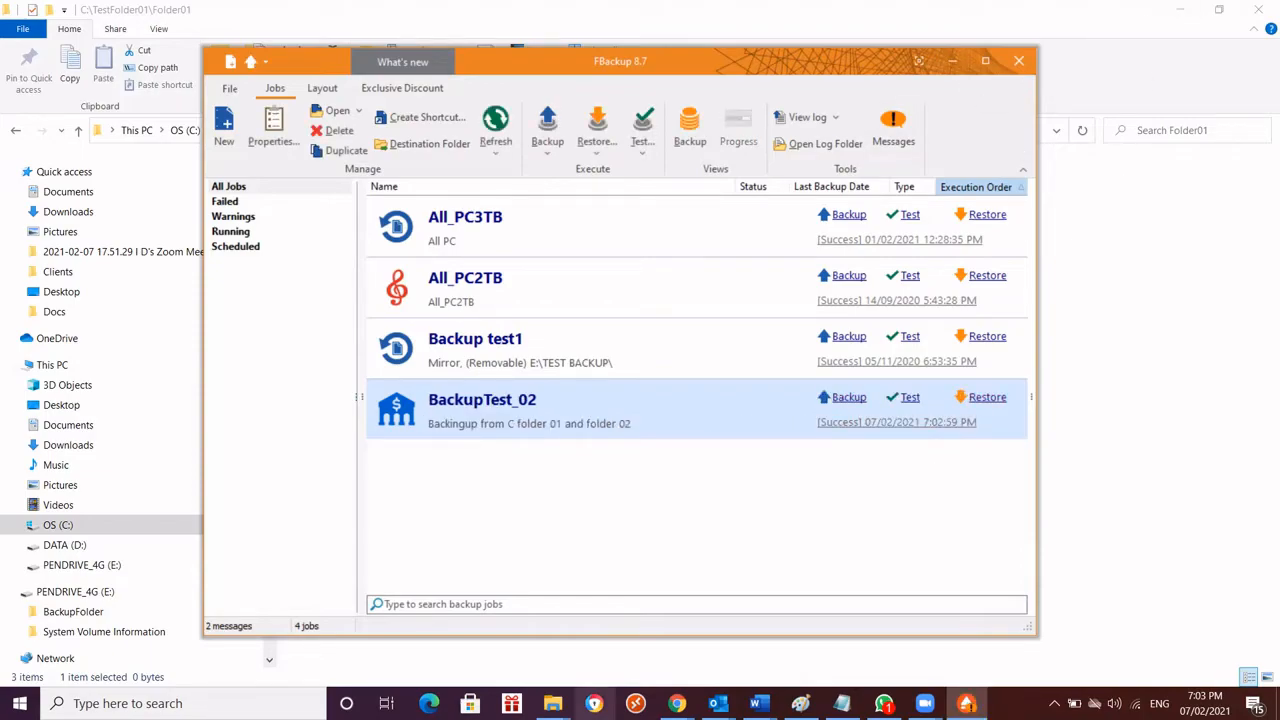
Switch to File Explorer's backup drive window and go from BackupFolder through BackupTest_02 and C into TestFolder01
left_click(552, 703)
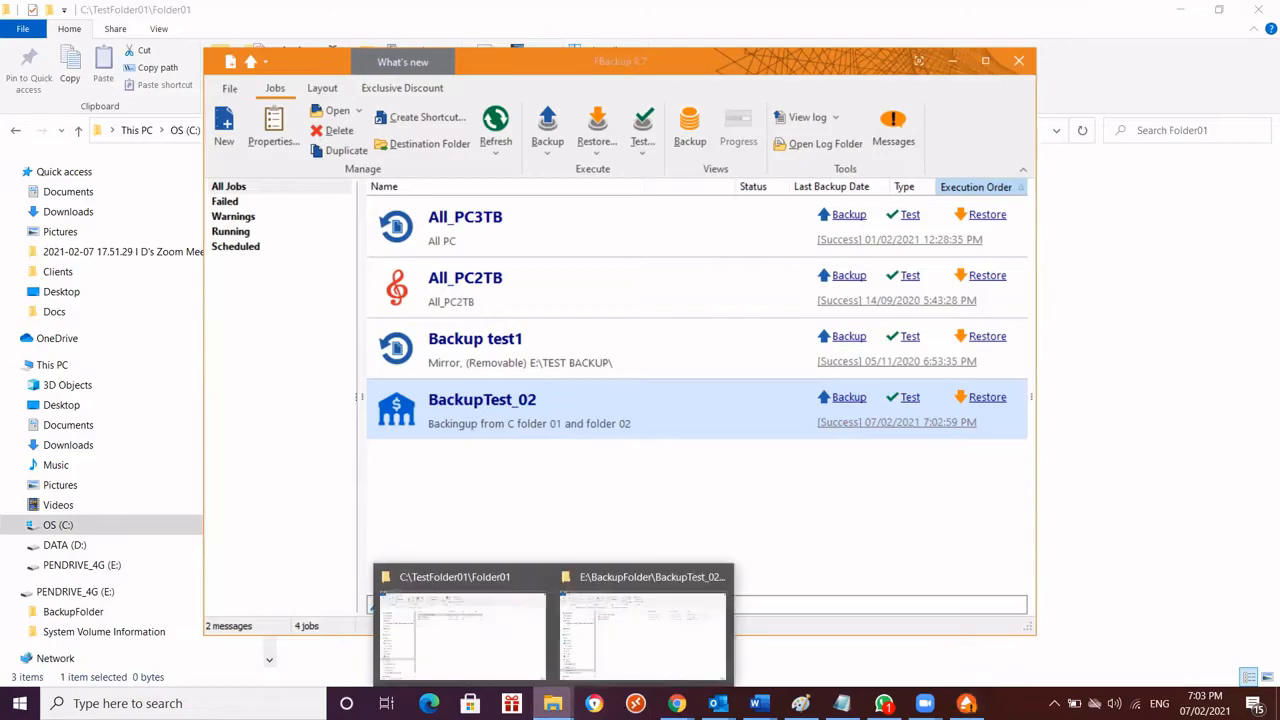
left_click(625, 655)
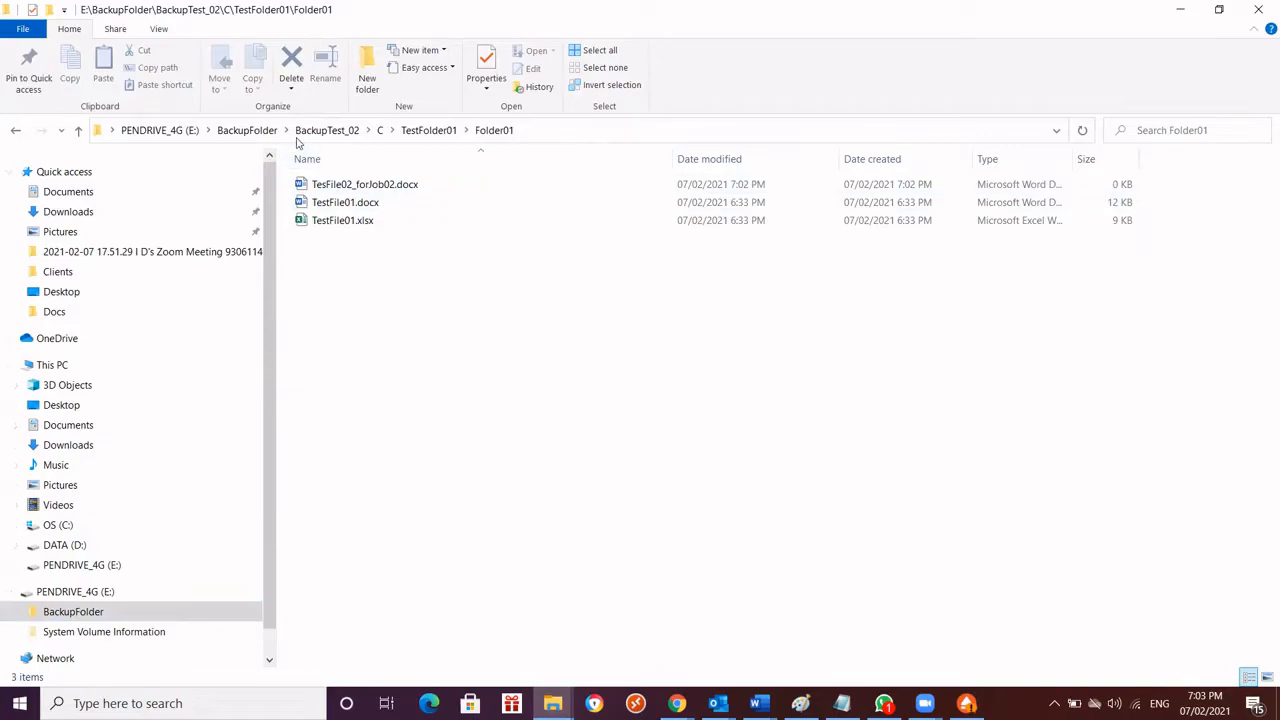
left_click(249, 130)
double_click(373, 185)
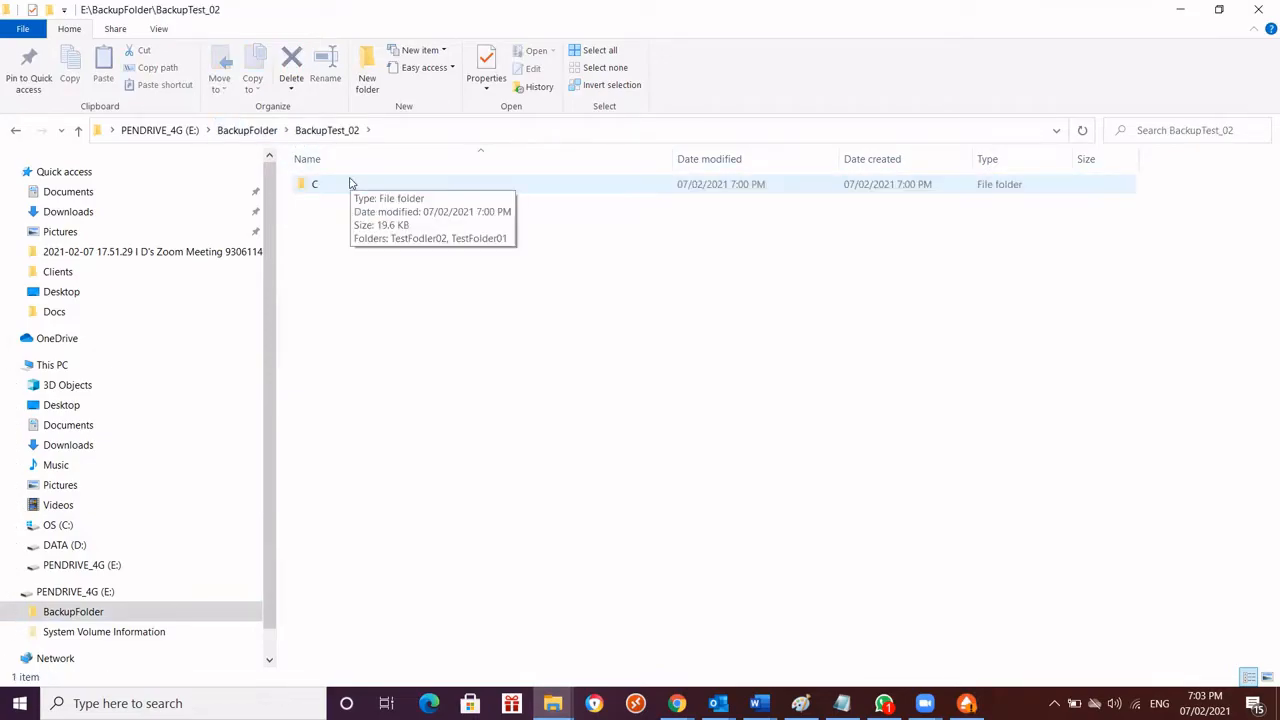
double_click(350, 183)
double_click(362, 208)
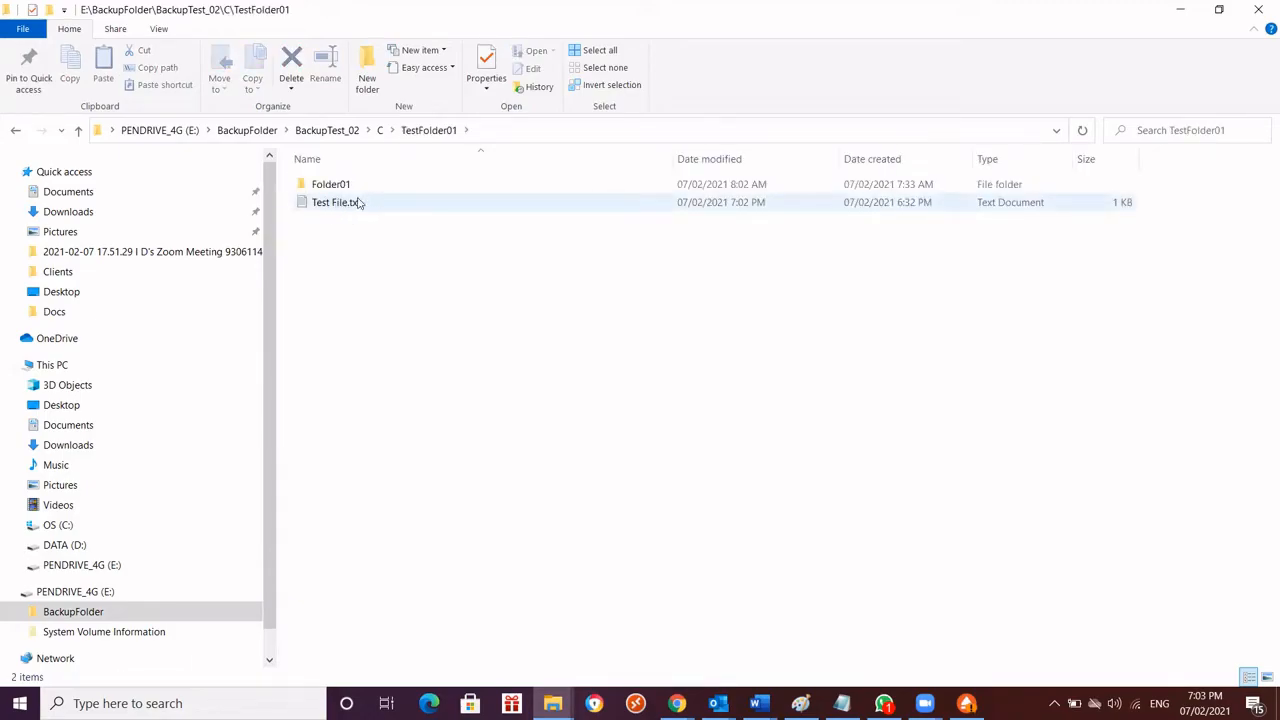
Check the backed-up Test File.txt for the line "New change 02", close it, and look for TesFile02_forJob02.docx in the backed-up Folder01
left_click(354, 203)
double_click(354, 203)
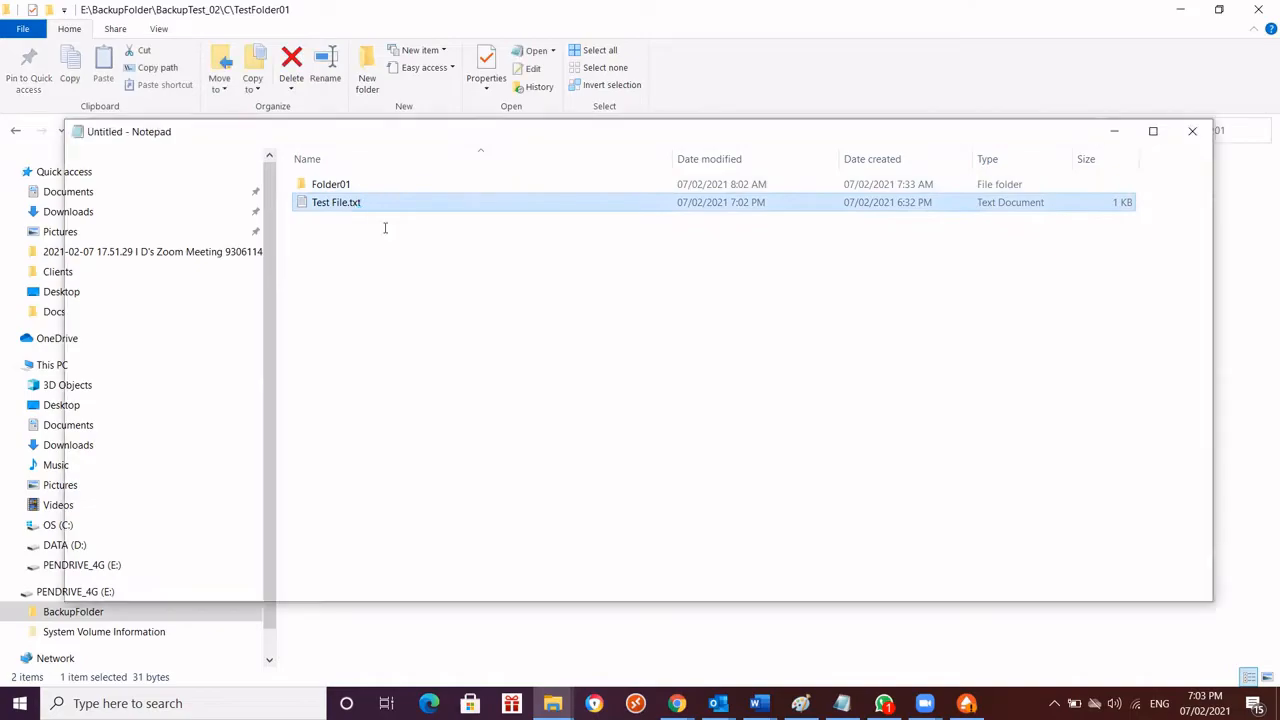
left_click_drag(182, 206, 76, 212)
left_click(76, 212)
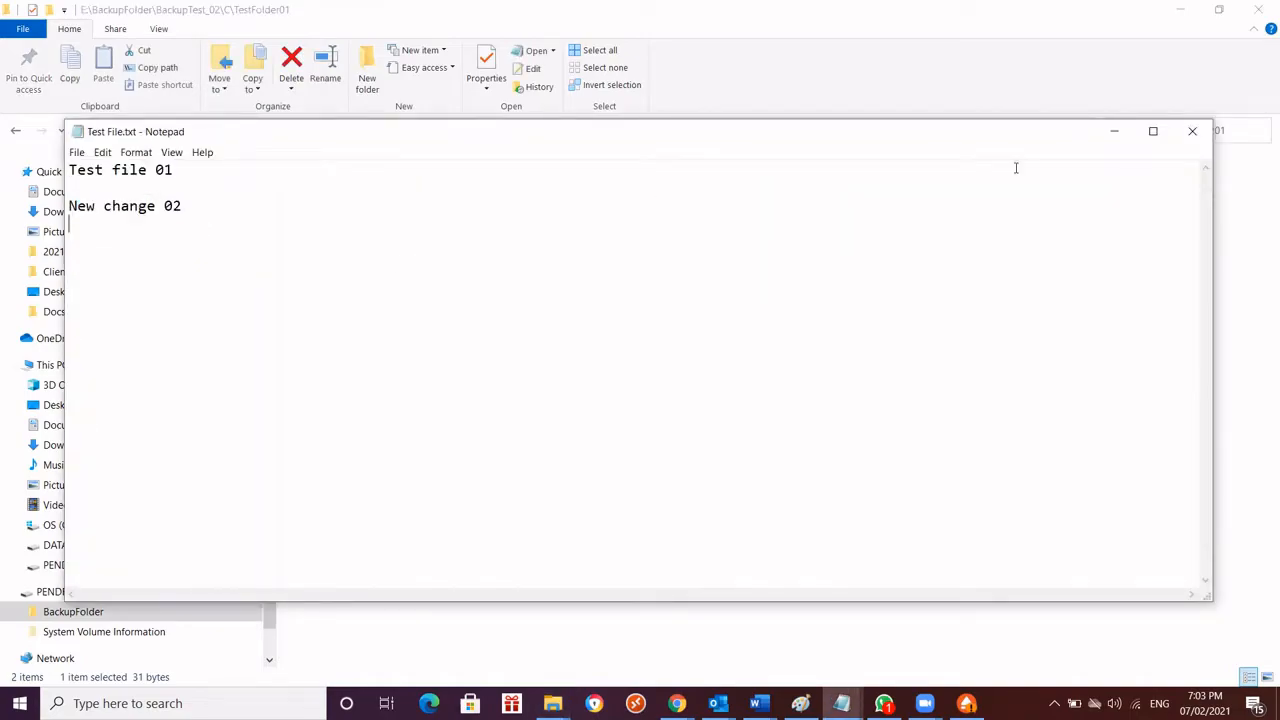
left_click(1208, 131)
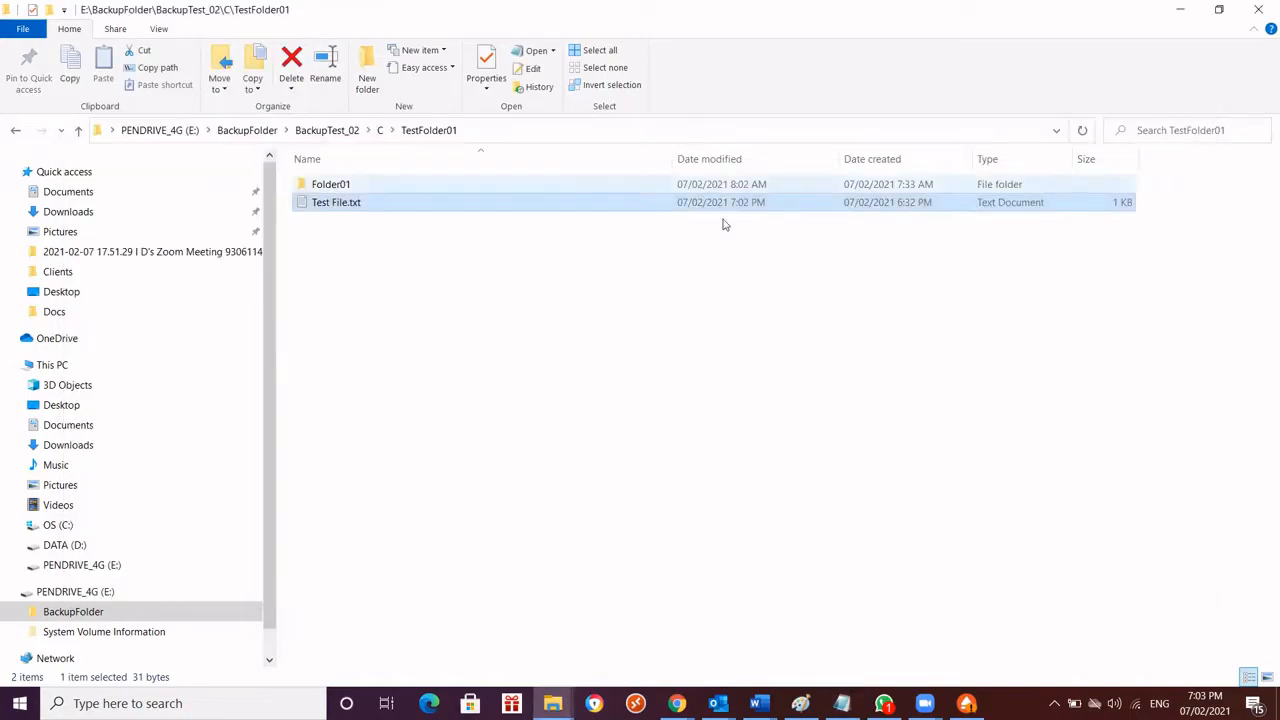
double_click(334, 186)
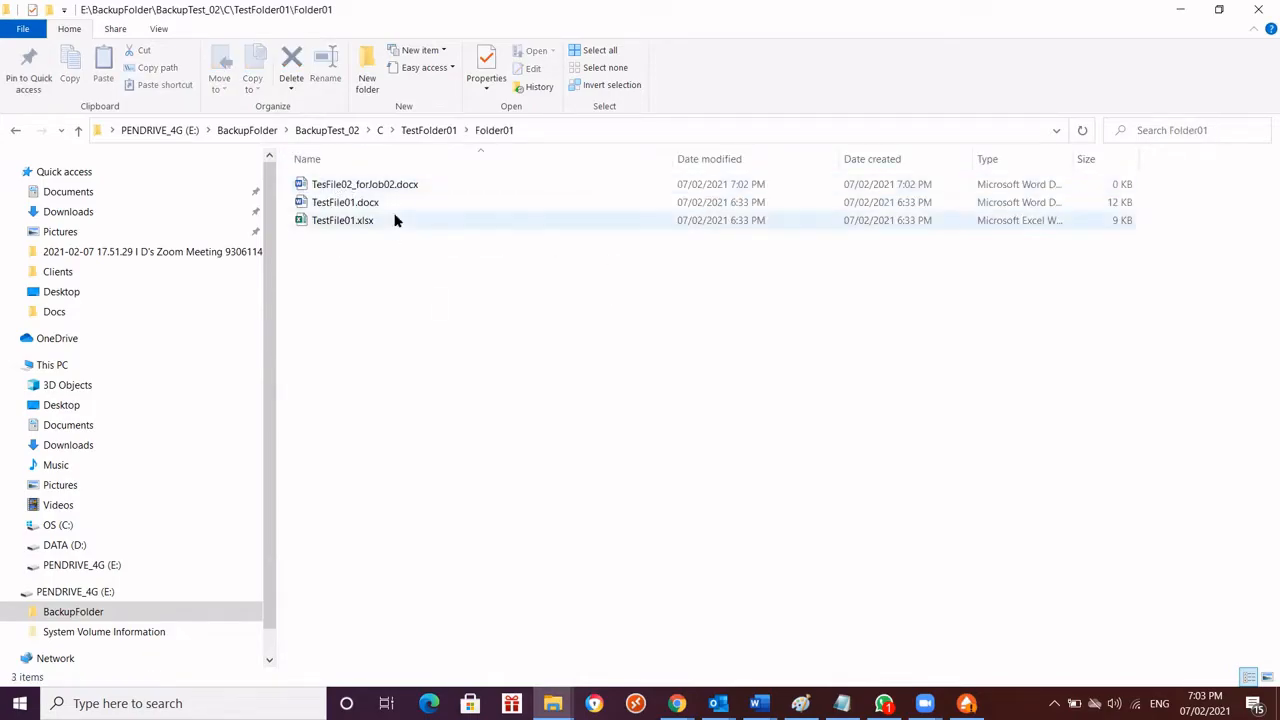
left_click(376, 188)
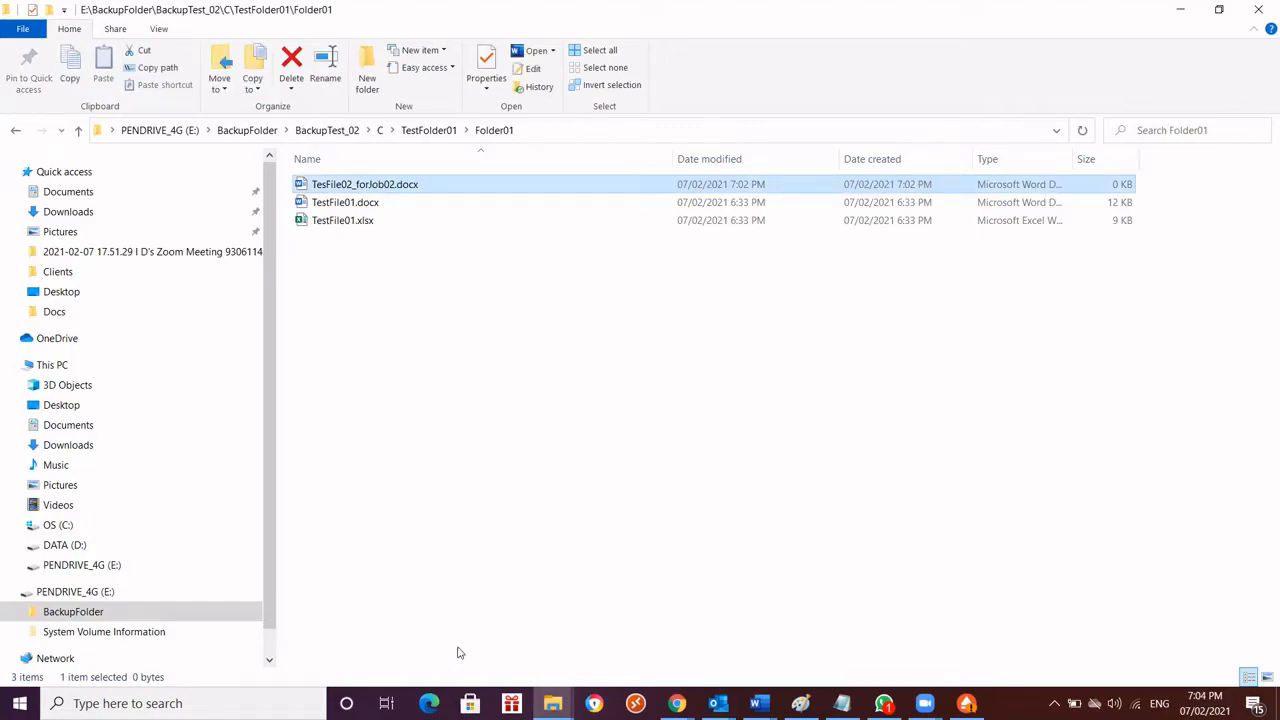
Return to the source folder C:\TestFolder01\Folder01 and delete TestFile01.docx
mouse_move(552, 703)
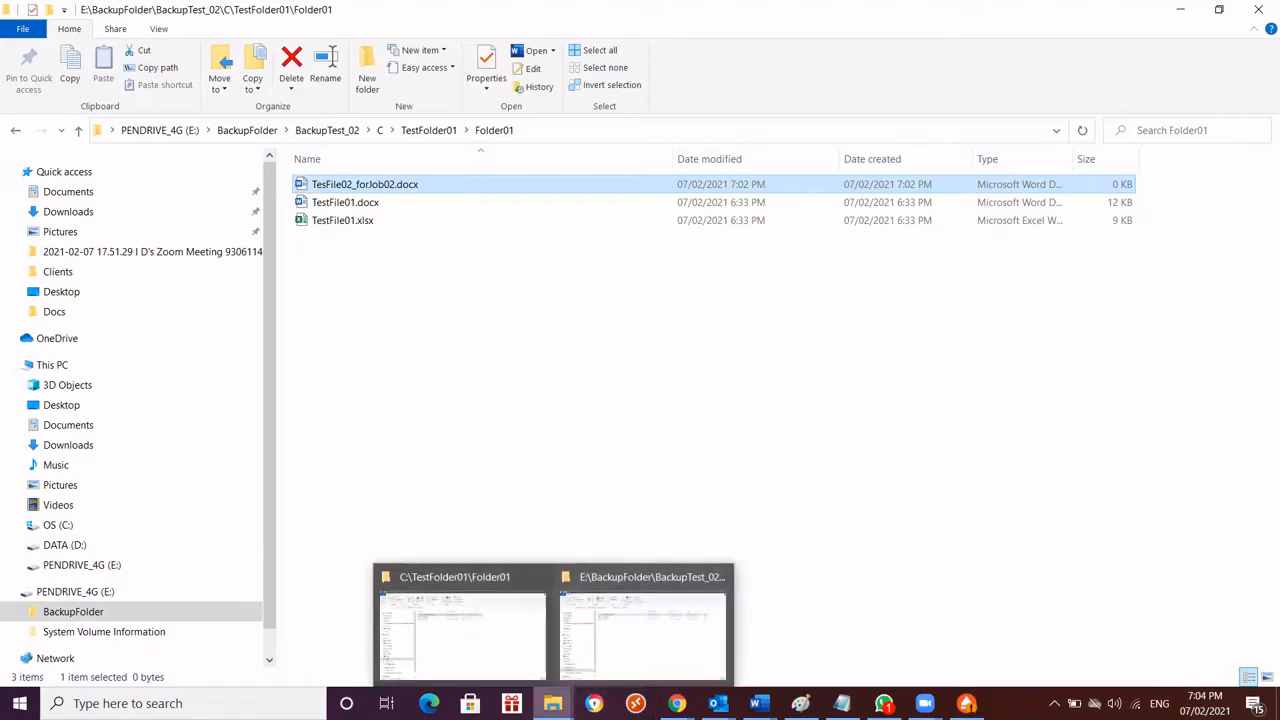
left_click(461, 638)
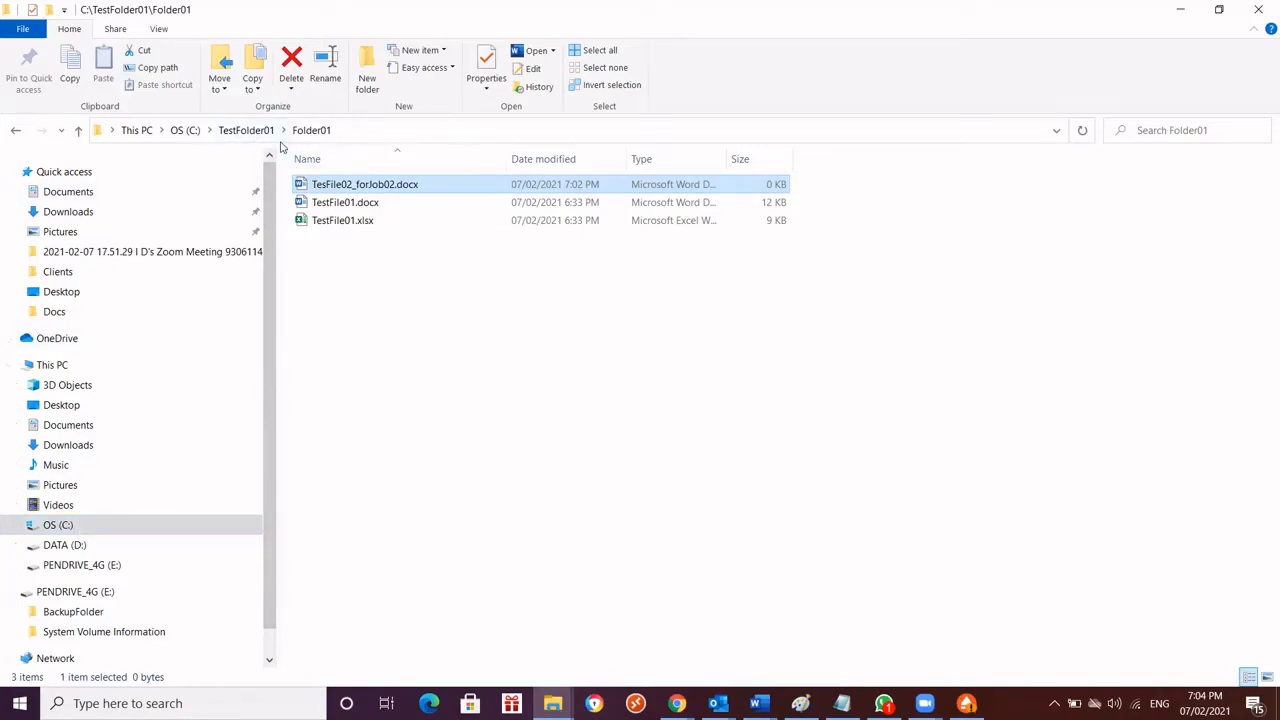
left_click(251, 130)
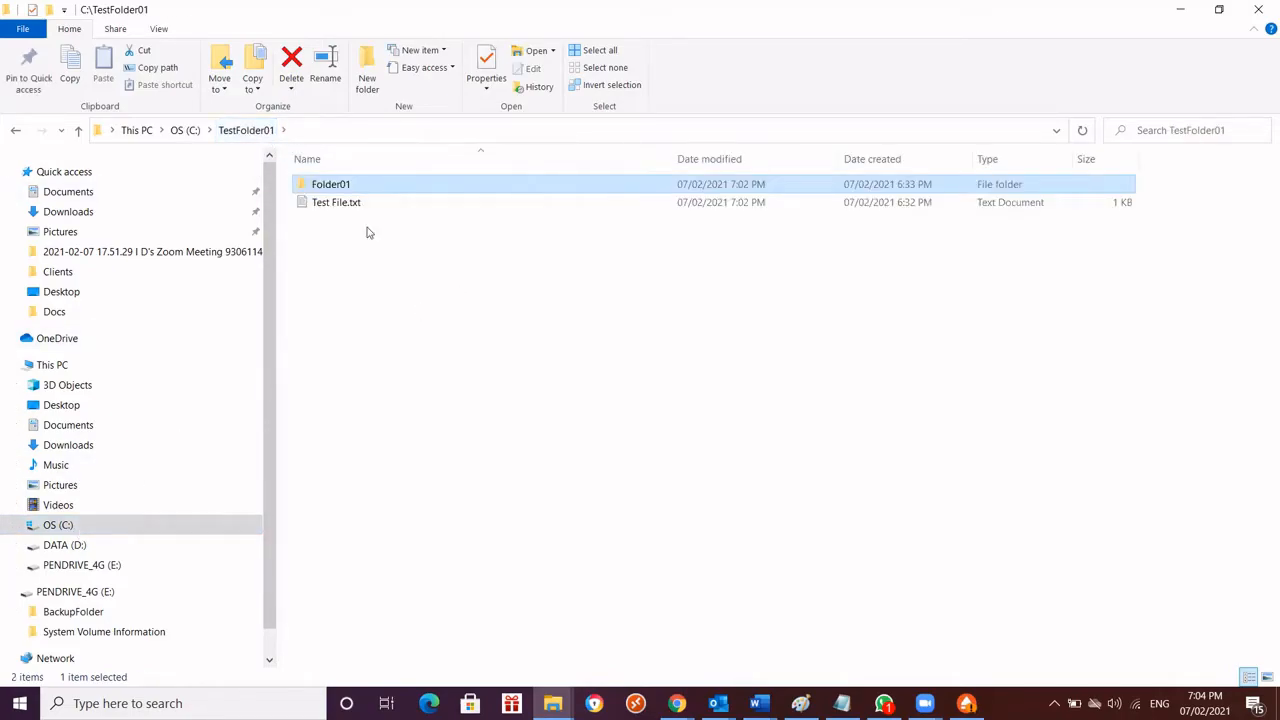
left_click(340, 203)
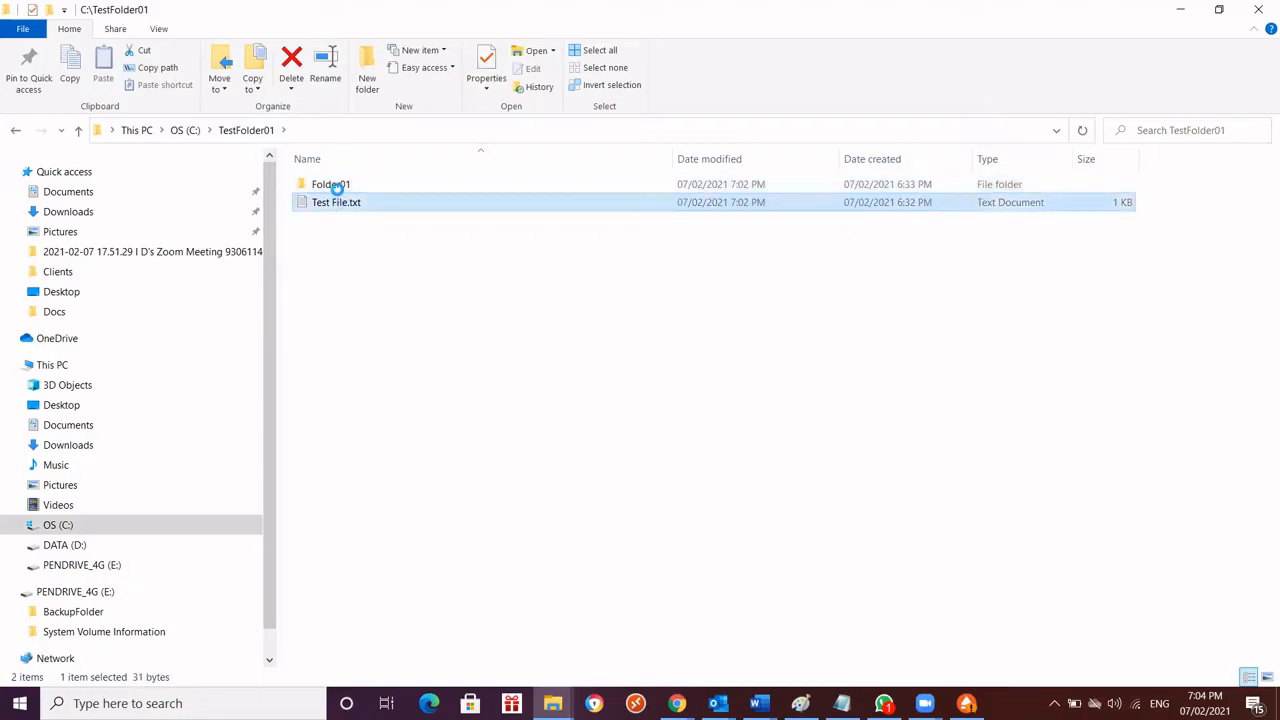
double_click(335, 187)
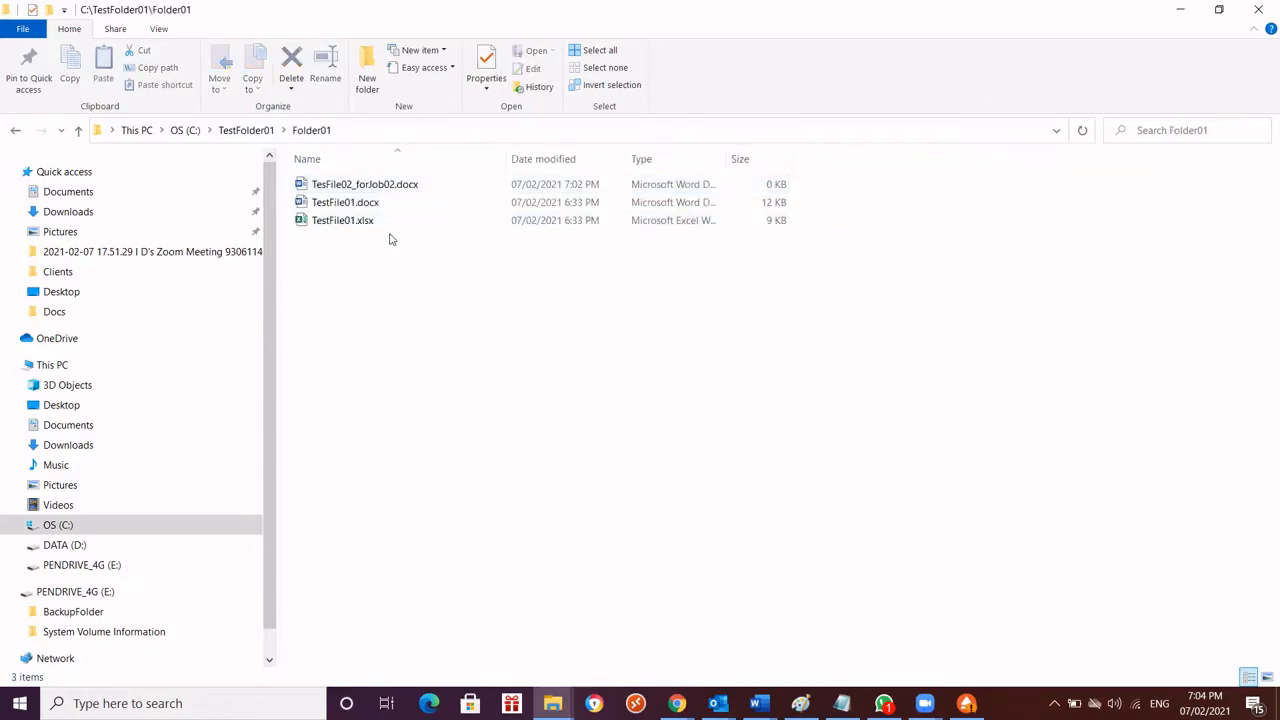
left_click(355, 208)
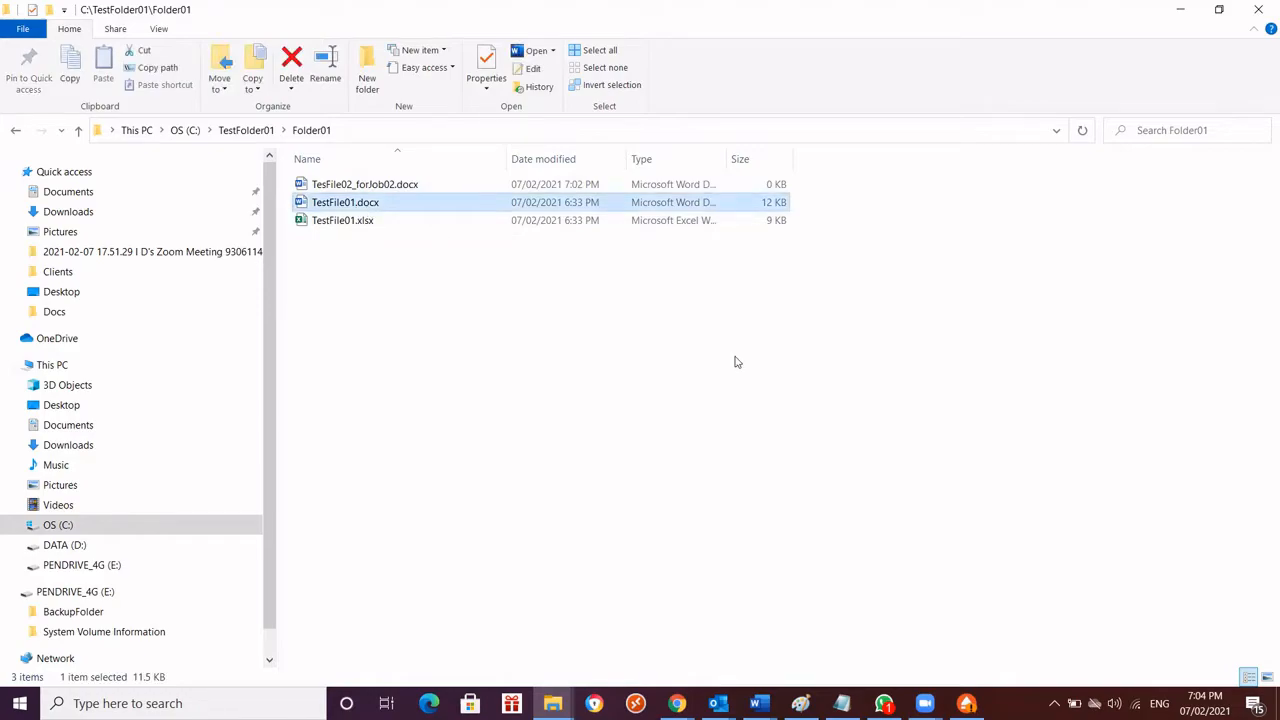
key("Delete")
left_click(680, 415)
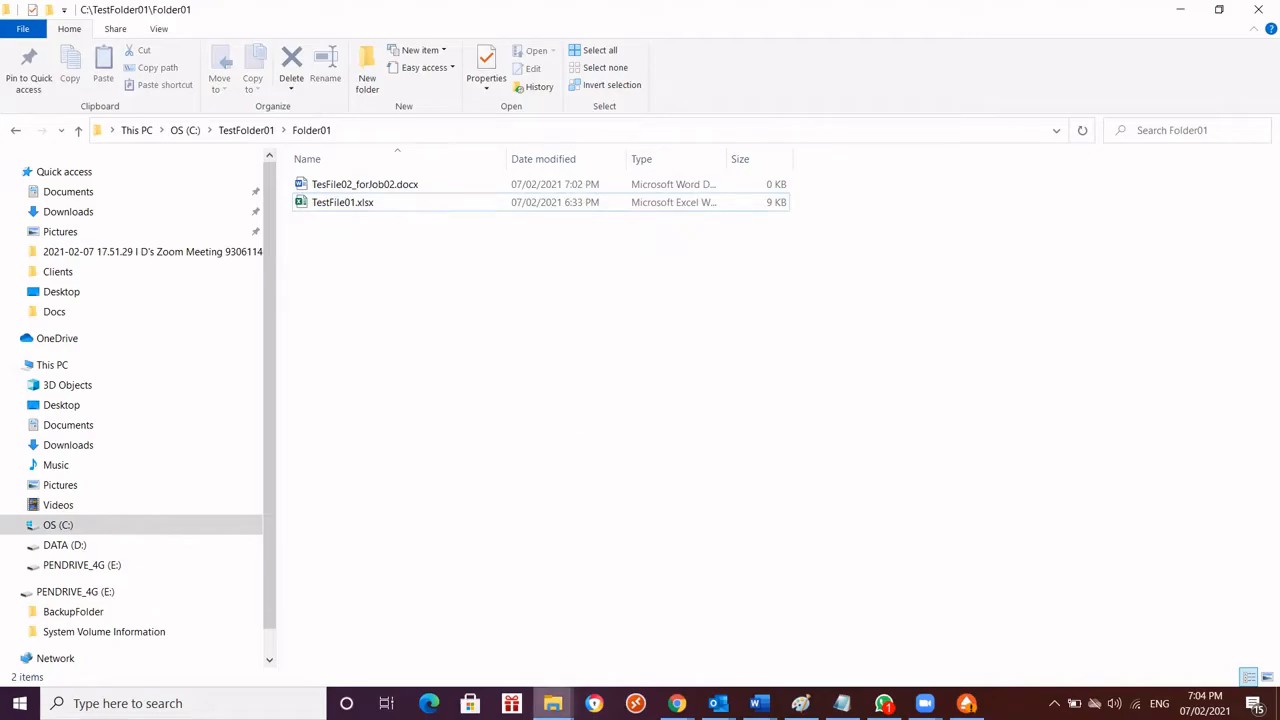
Check for TestFile01.docx in the backed-up Folder01 on PENDRIVE_4G (E:), and minimize that window
left_click(553, 703)
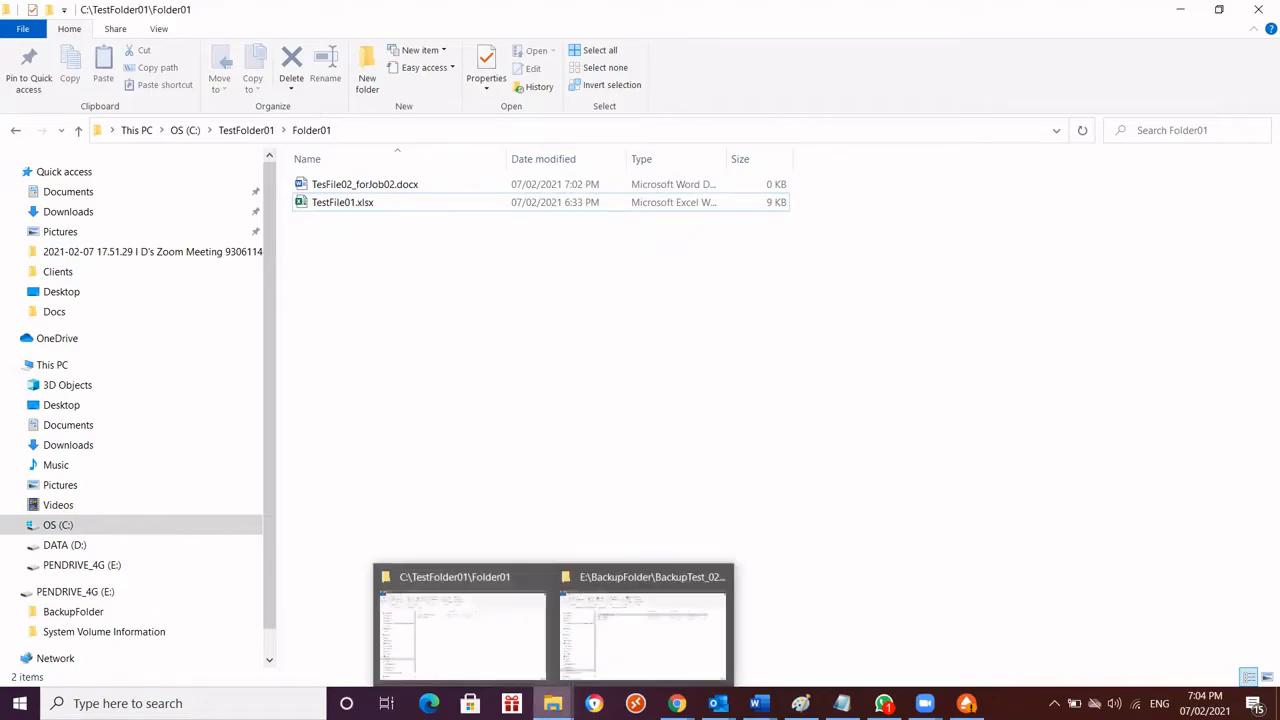
left_click(671, 674)
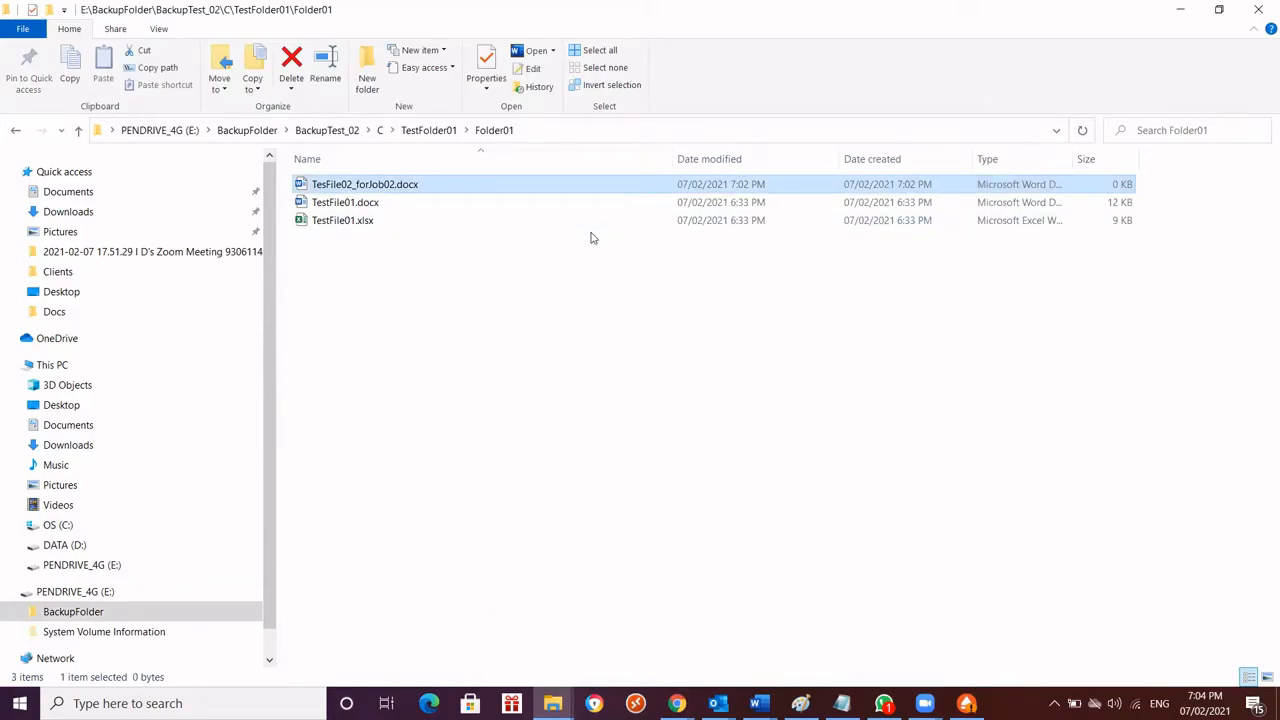
left_click(401, 241)
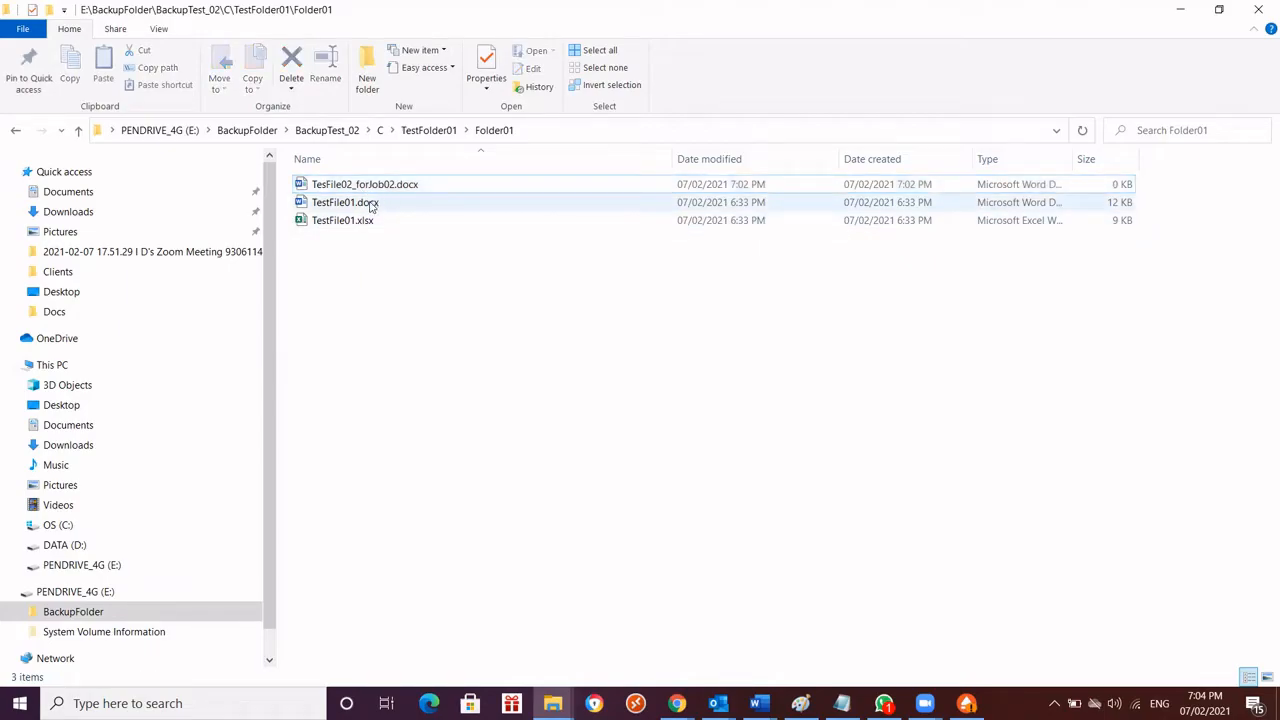
left_click(372, 205)
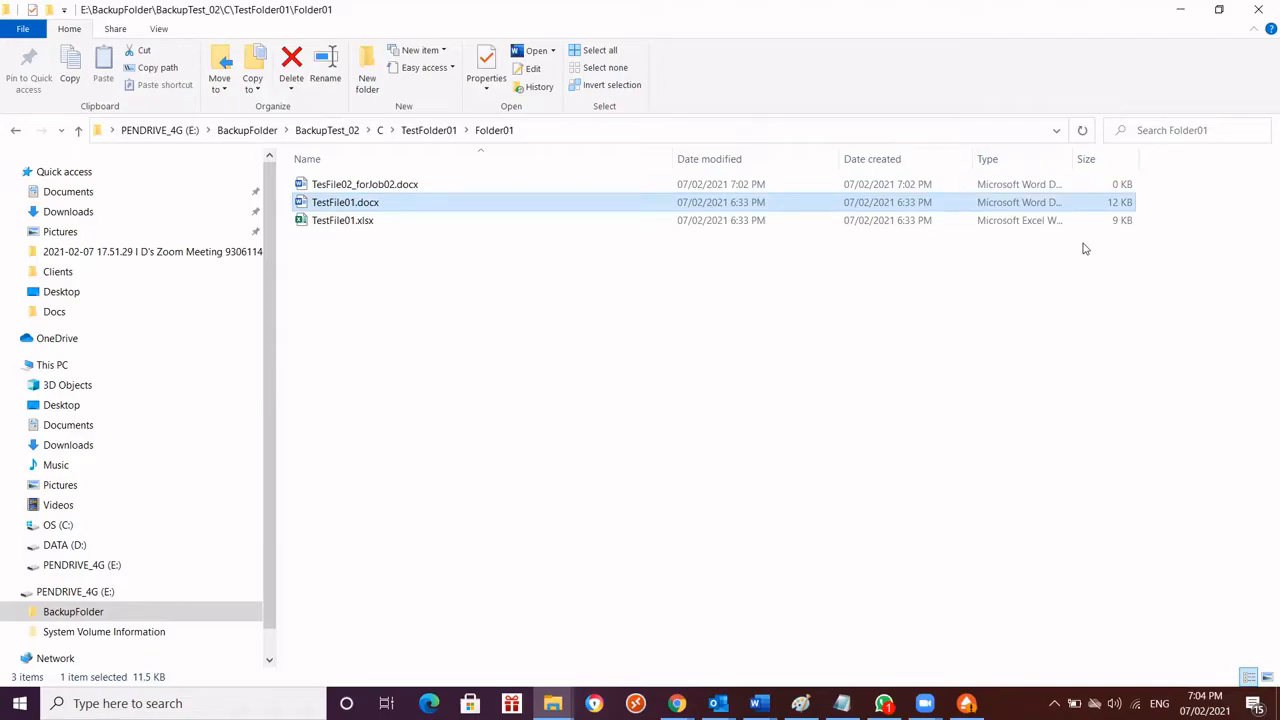
left_click(1183, 12)
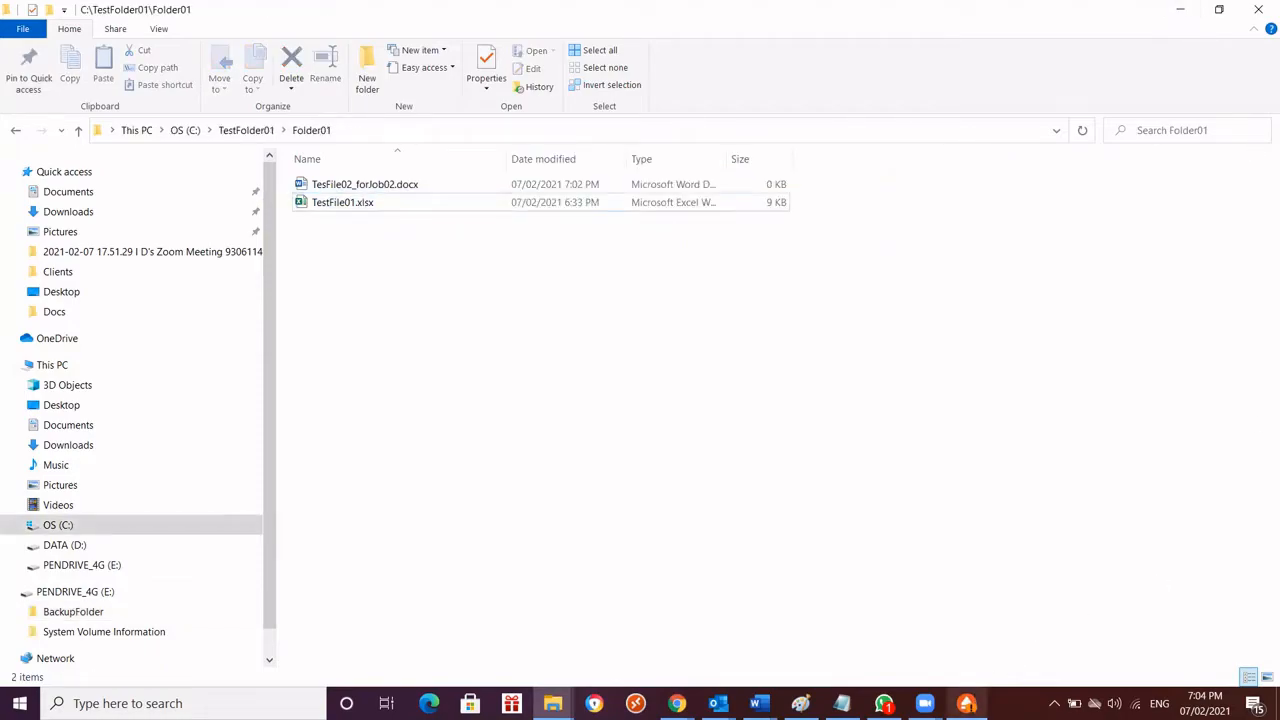
Switch to FBackup, run the BackupTest_02 backup again, and minimize FBackup
left_click(966, 703)
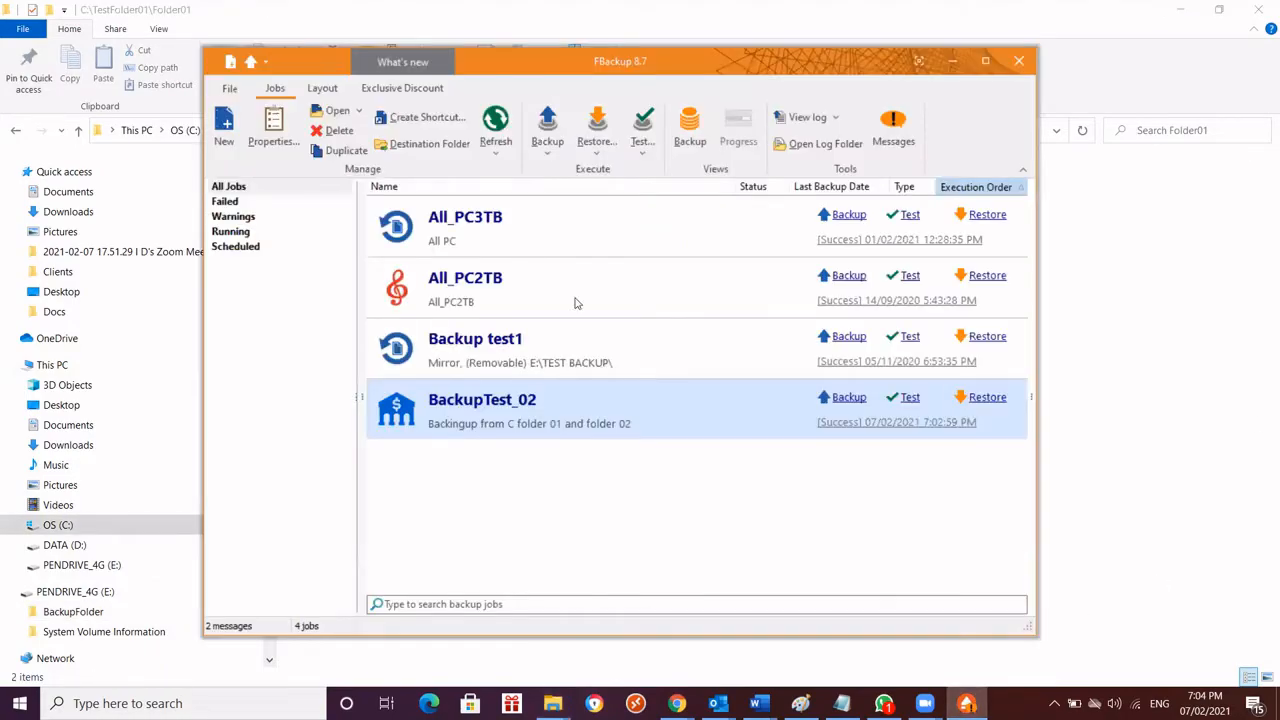
left_click(838, 398)
left_click(950, 62)
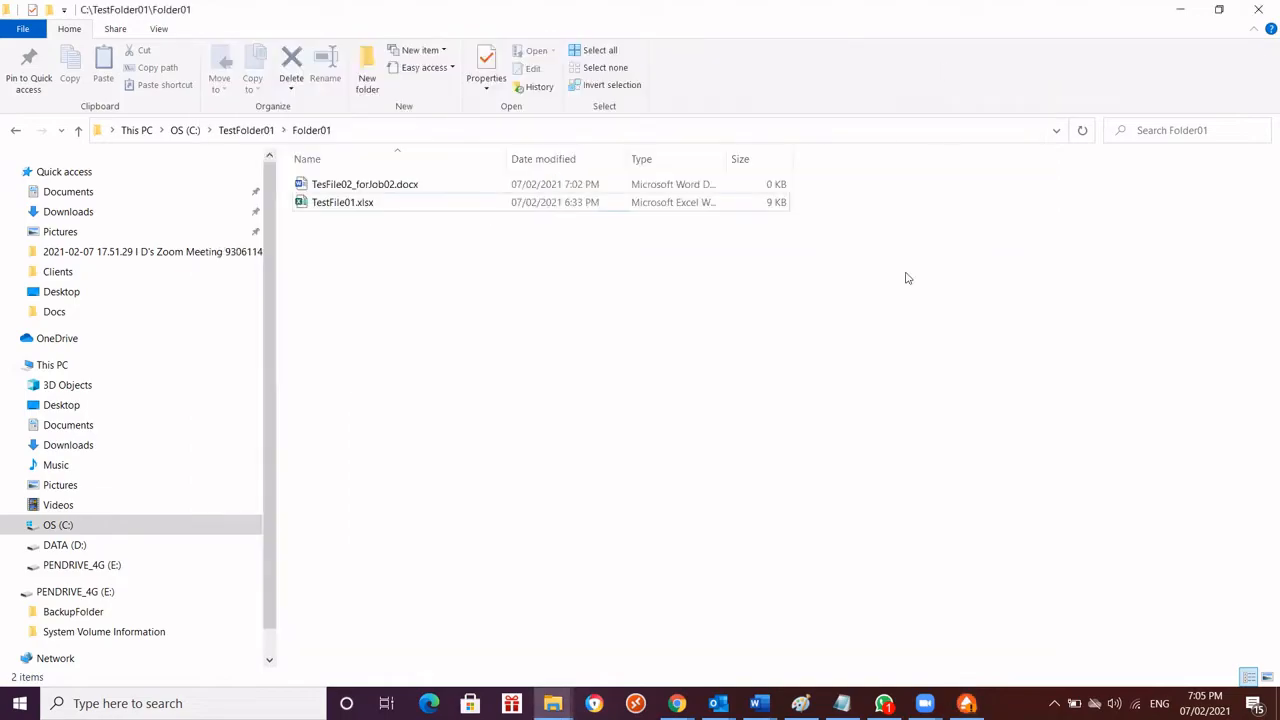
Switch to the backup drive's File Explorer window and recheck Folder01, reopening TestFolder01 and Folder01 from BackupTest_02's C folder
mouse_move(555, 700)
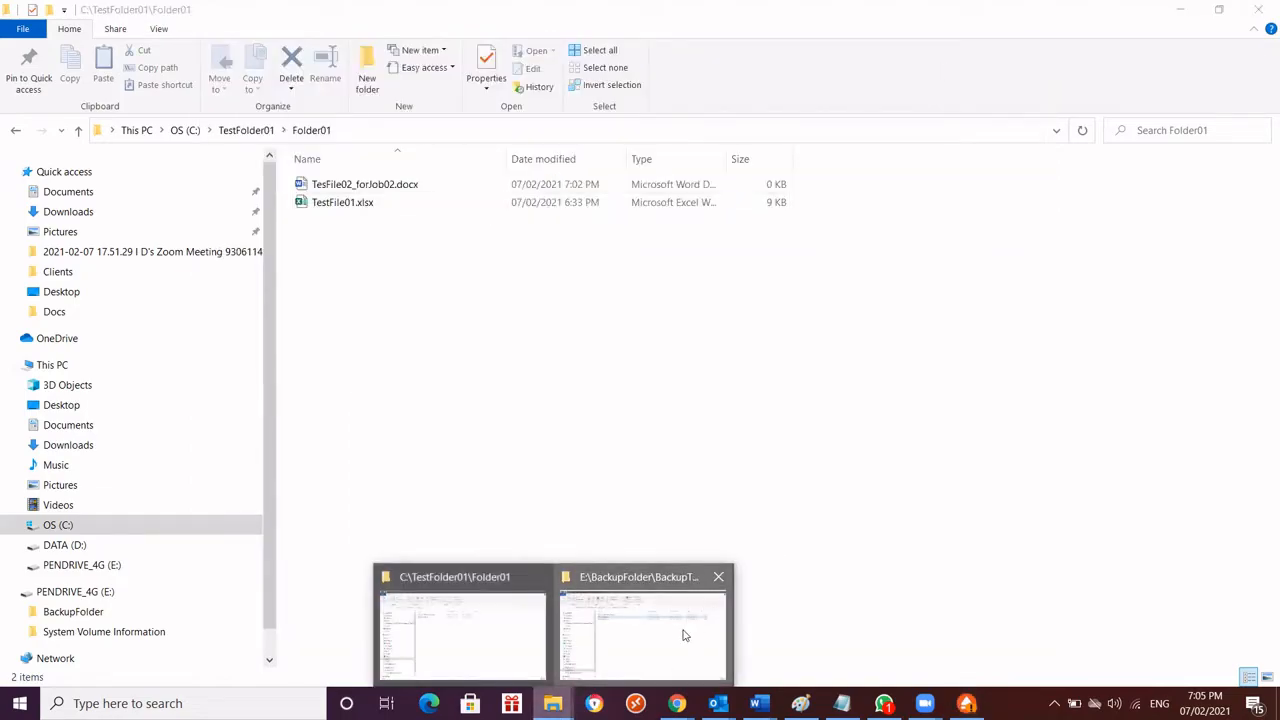
left_click(688, 630)
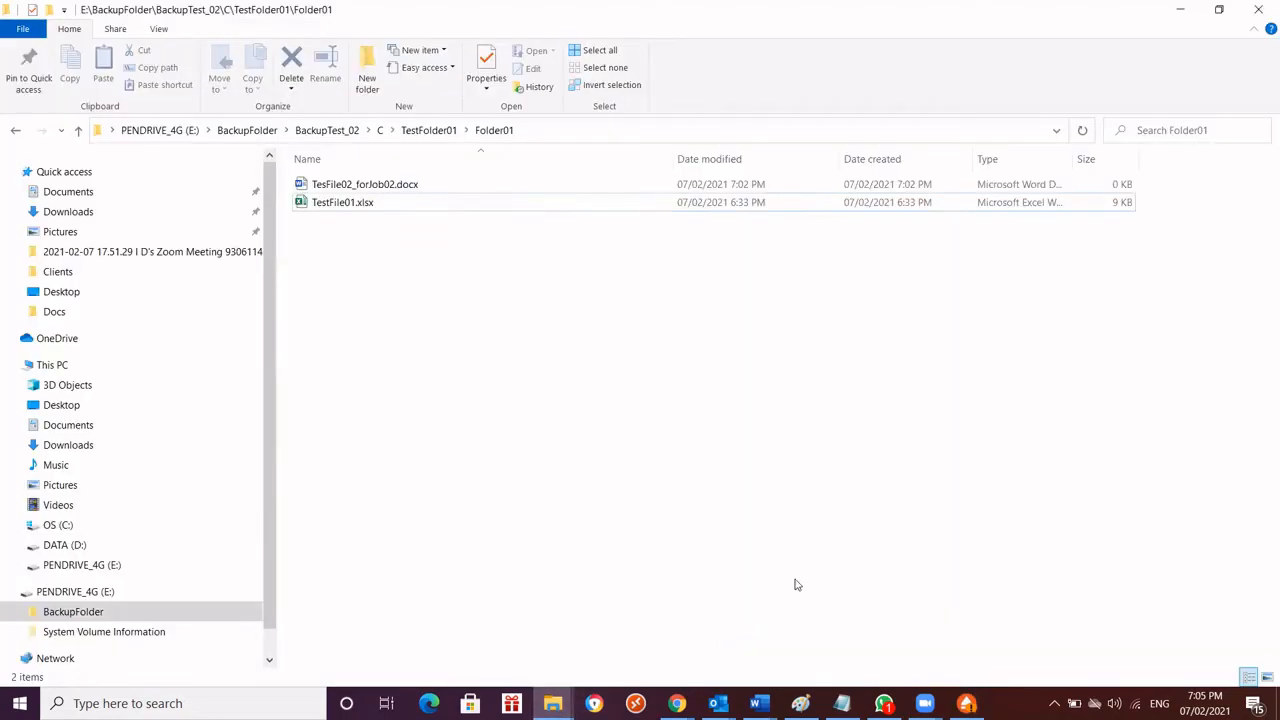
left_click(380, 130)
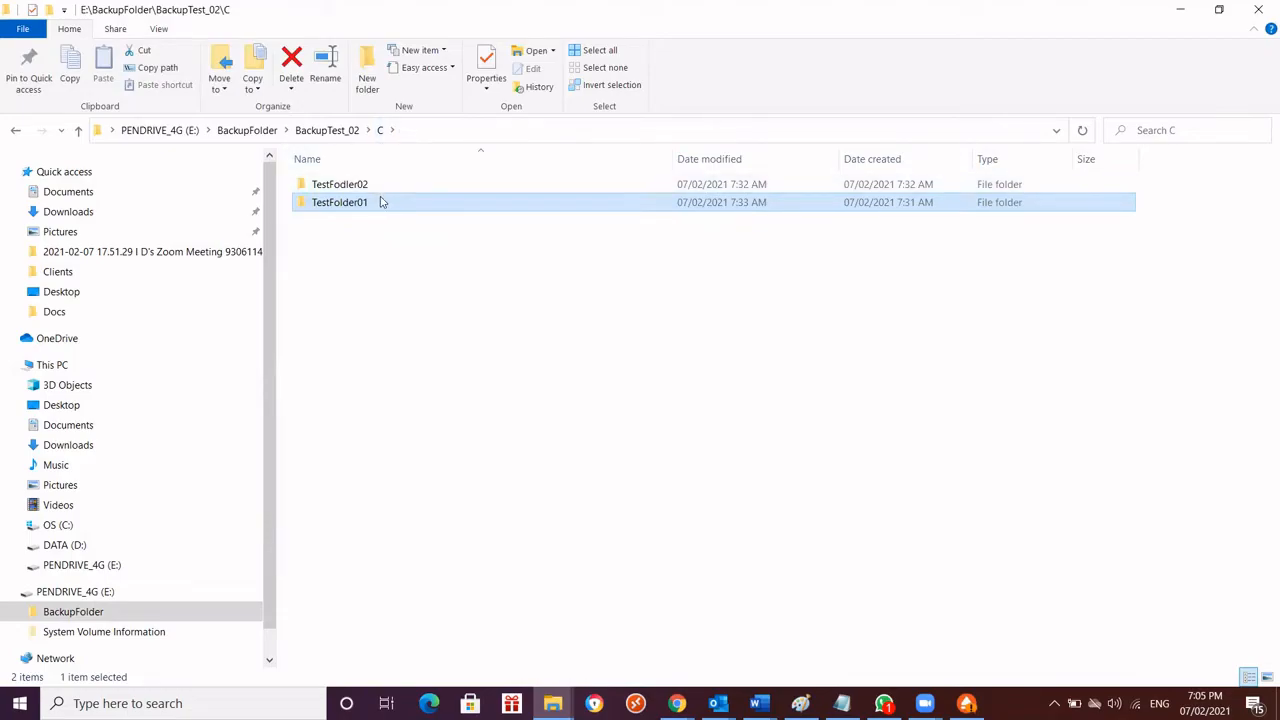
double_click(379, 200)
double_click(330, 184)
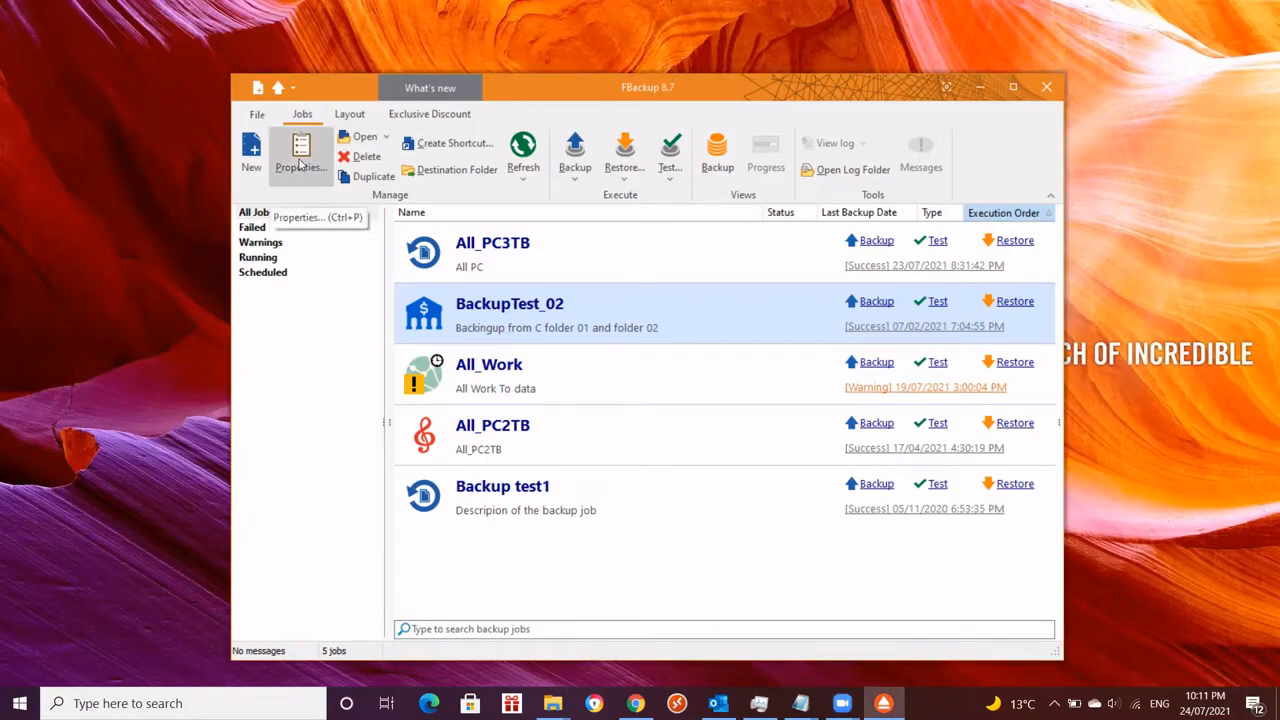
In BackupTest_02's destination properties, lock the destination to the removable drive and select STORE N GO (F:) as that drive
left_click(301, 163)
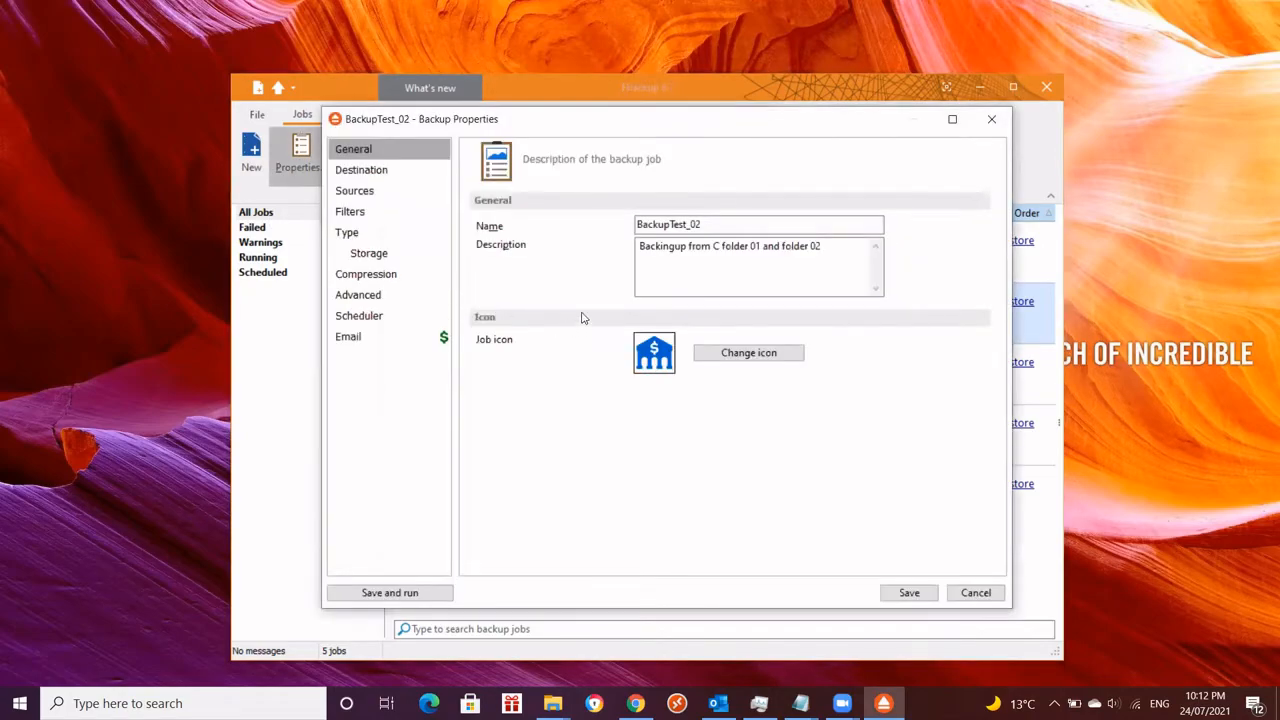
left_click(368, 170)
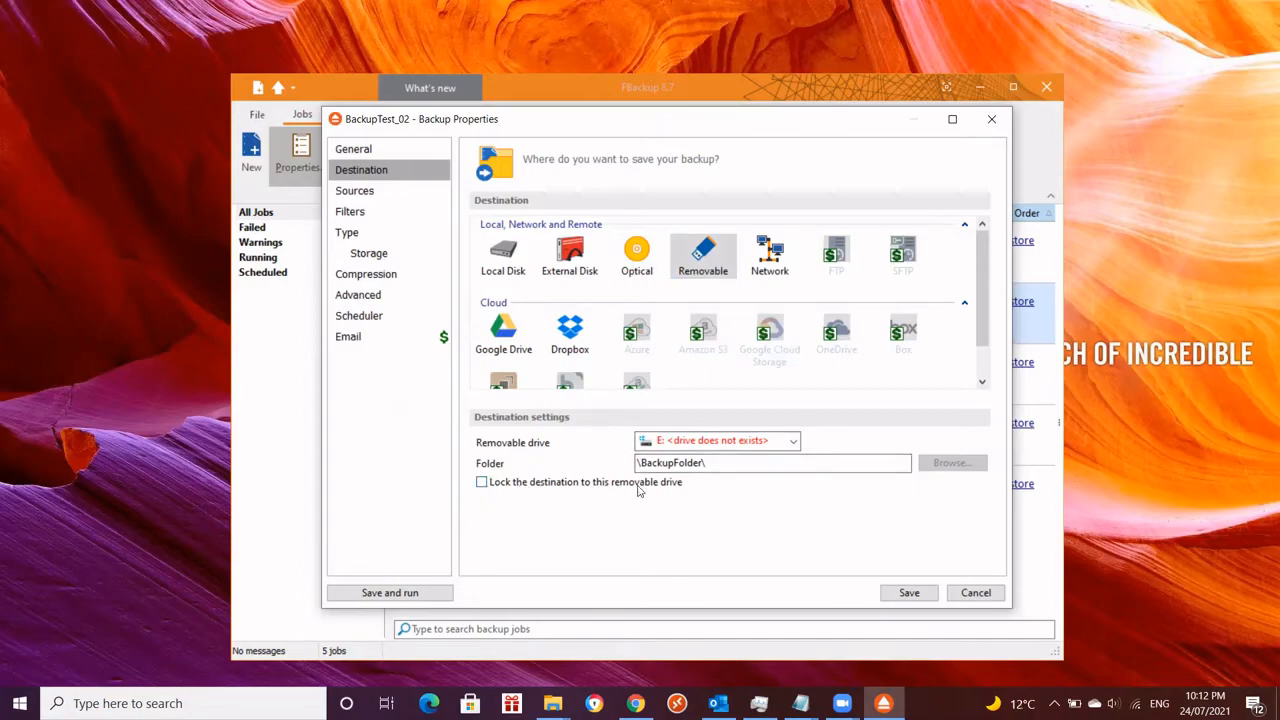
left_click(482, 483)
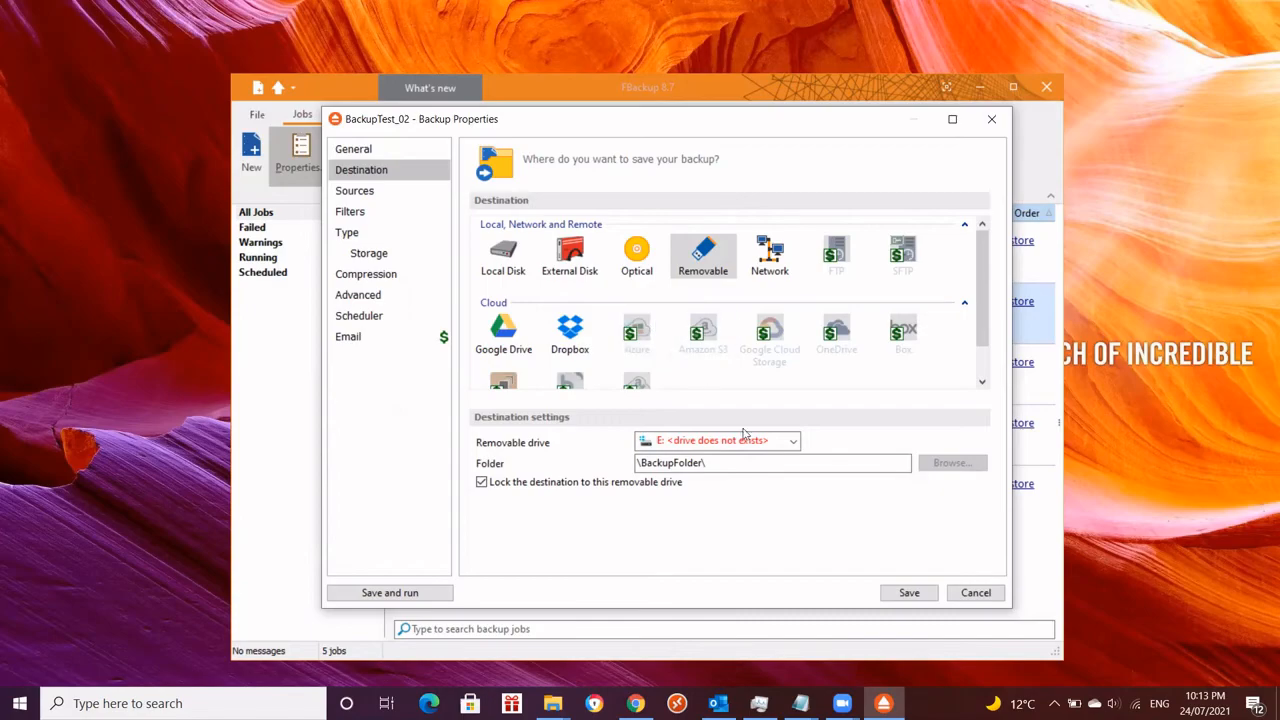
left_click(792, 443)
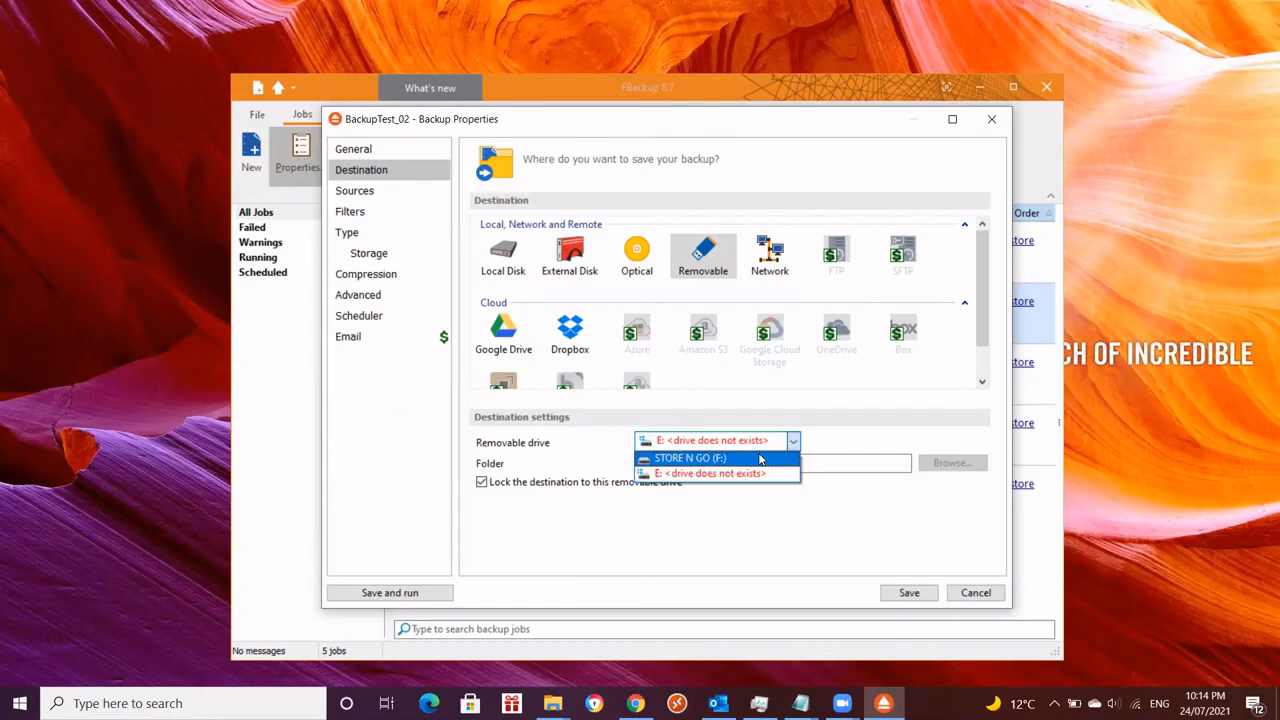
left_click(760, 458)
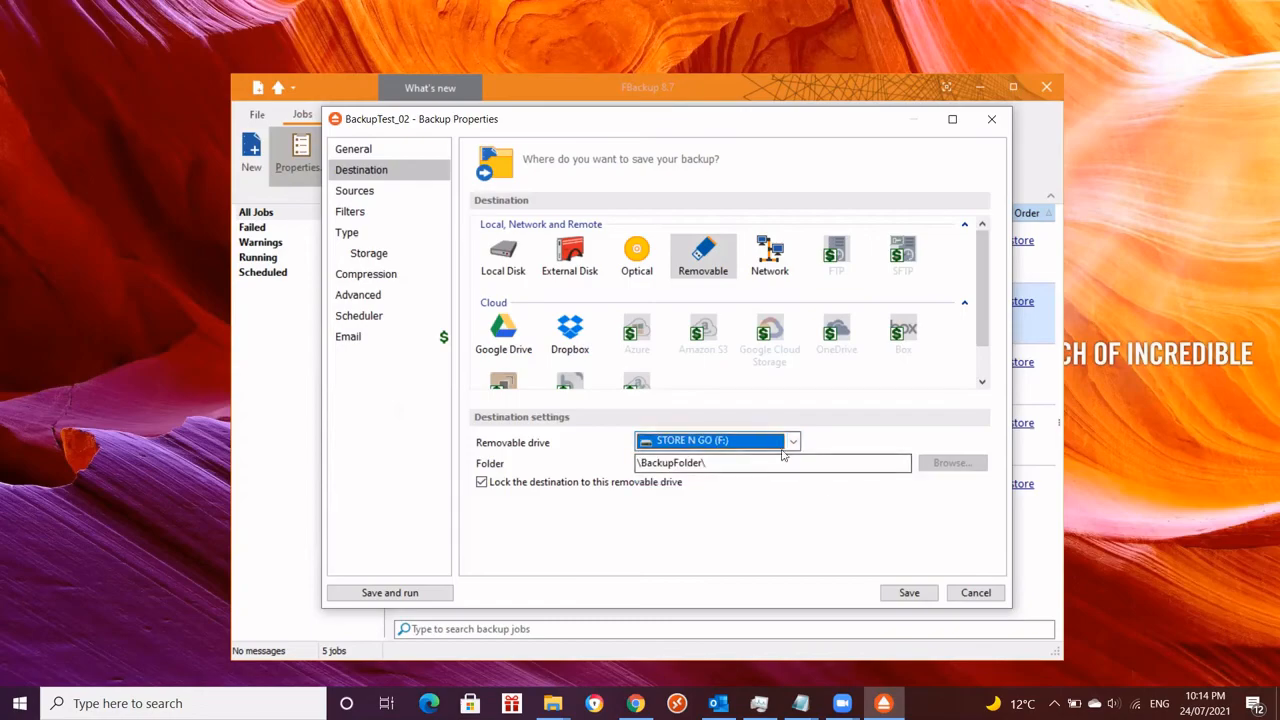